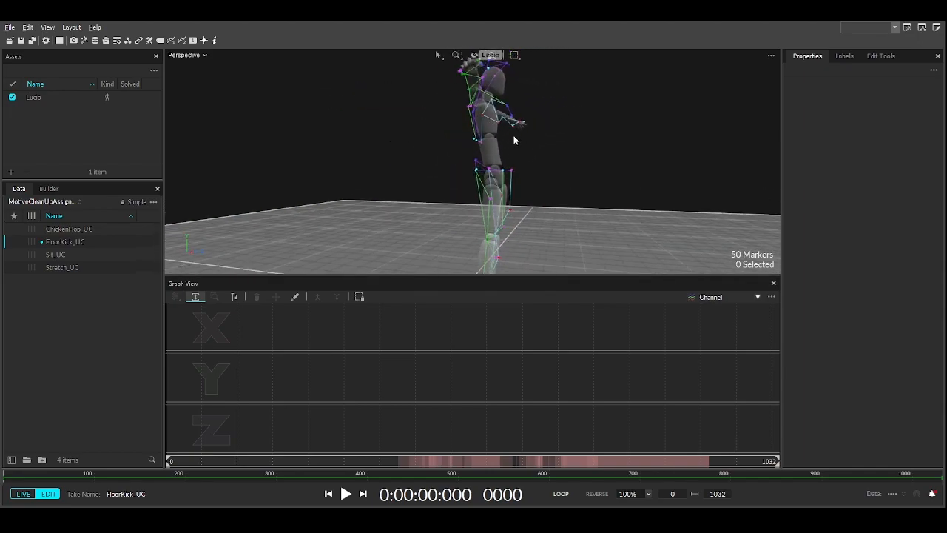
Step: Play the FloorKick_UC take, pause it at frame 498 and inspect the skeleton's markers up close from several angles
scroll(299, 192, down, 3)
right_drag(395, 198, 371, 162)
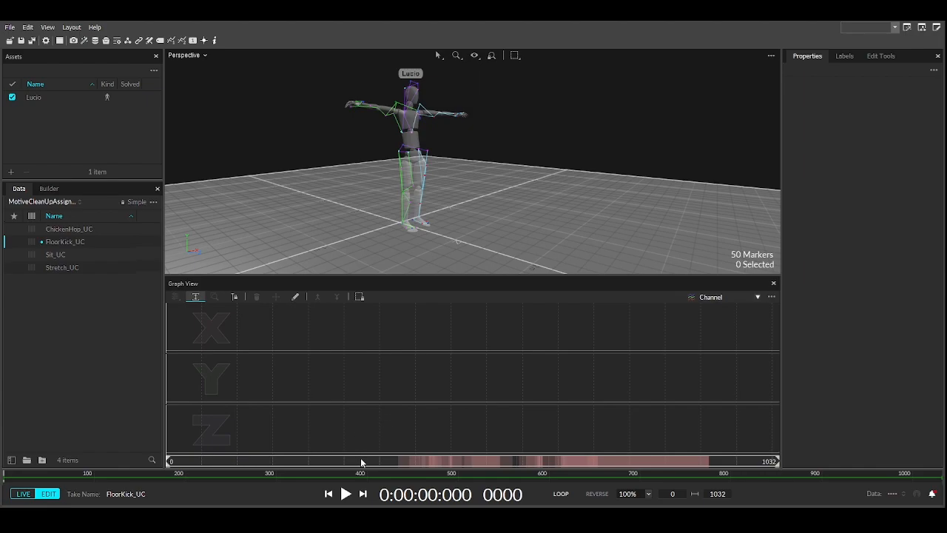
click(345, 493)
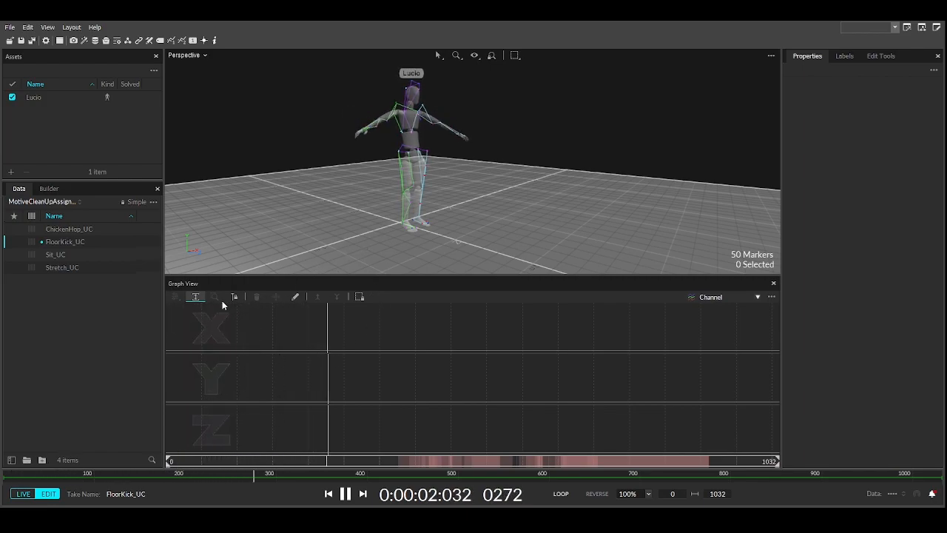
click(345, 494)
right_drag(389, 261, 521, 244)
scroll(520, 244, up, 10)
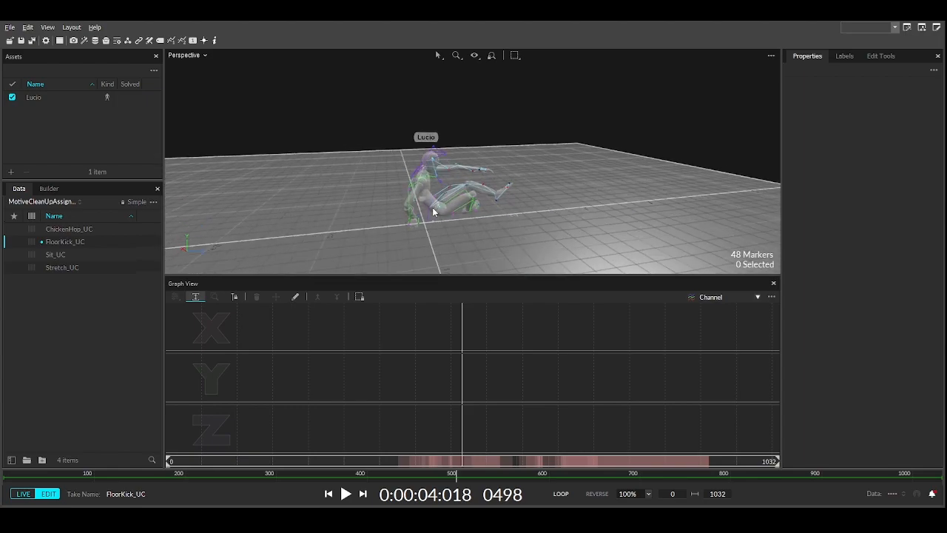
mouse_move(513, 196)
right_down()
mouse_move(484, 170)
mouse_move(421, 148)
mouse_move(565, 178)
mouse_move(505, 178)
mouse_move(490, 163)
mouse_move(425, 168)
mouse_move(606, 163)
mouse_move(548, 224)
mouse_move(499, 180)
mouse_move(517, 178)
right_up()
right_drag(385, 163, 374, 125)
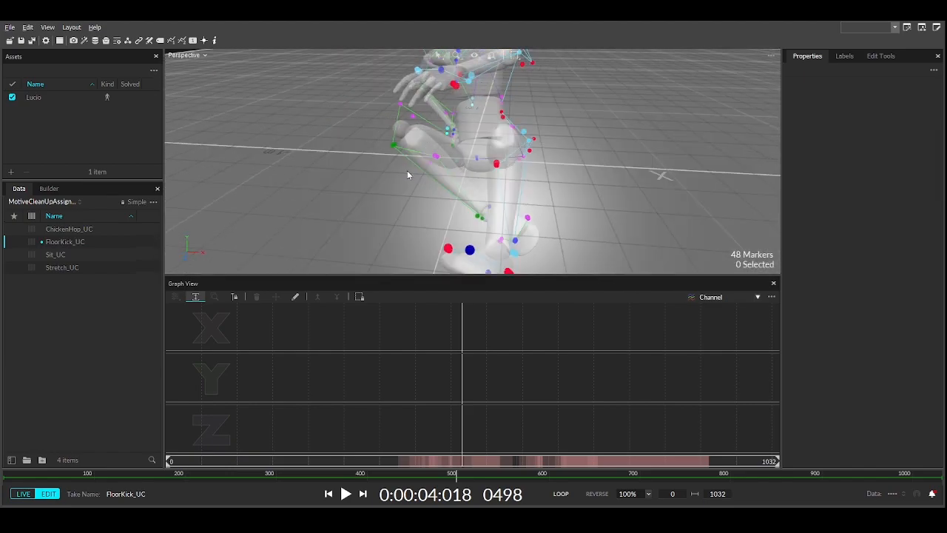
scroll(403, 174, down, 5)
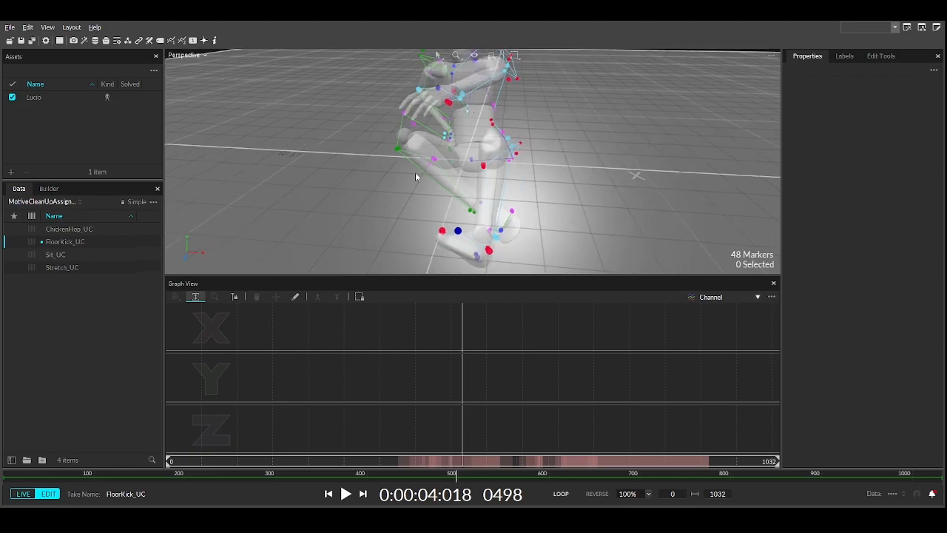
Step: Review the marker labels with their gap percentages and display the RHandOut marker's position curves
click(842, 57)
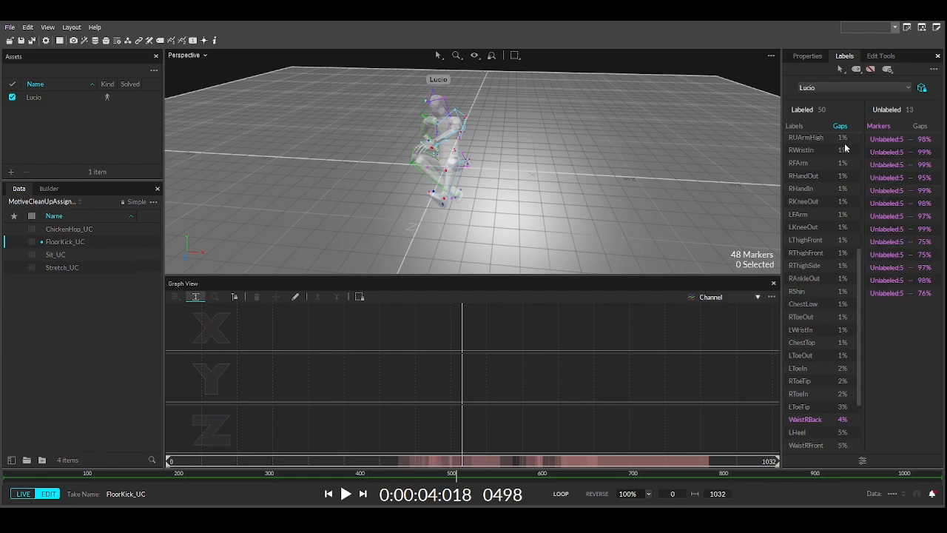
scroll(842, 170, down, 1)
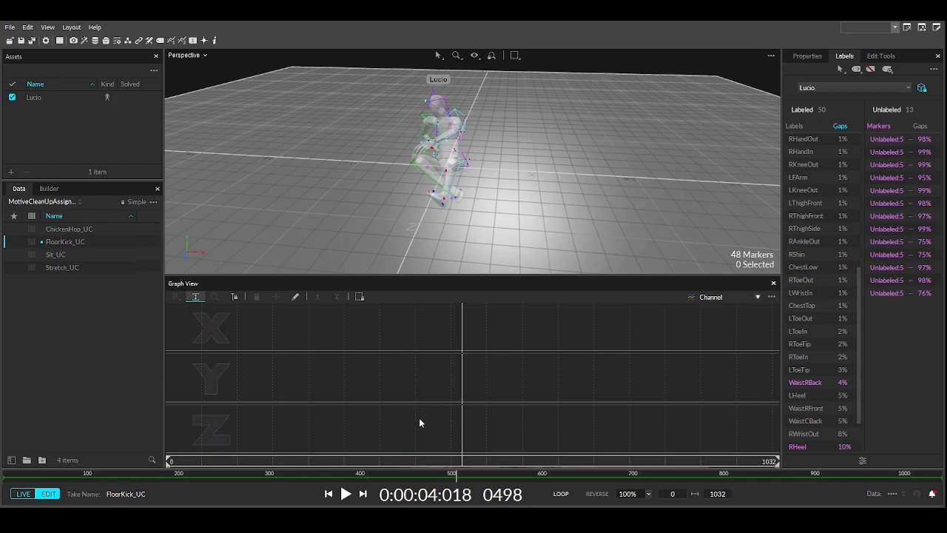
click(806, 139)
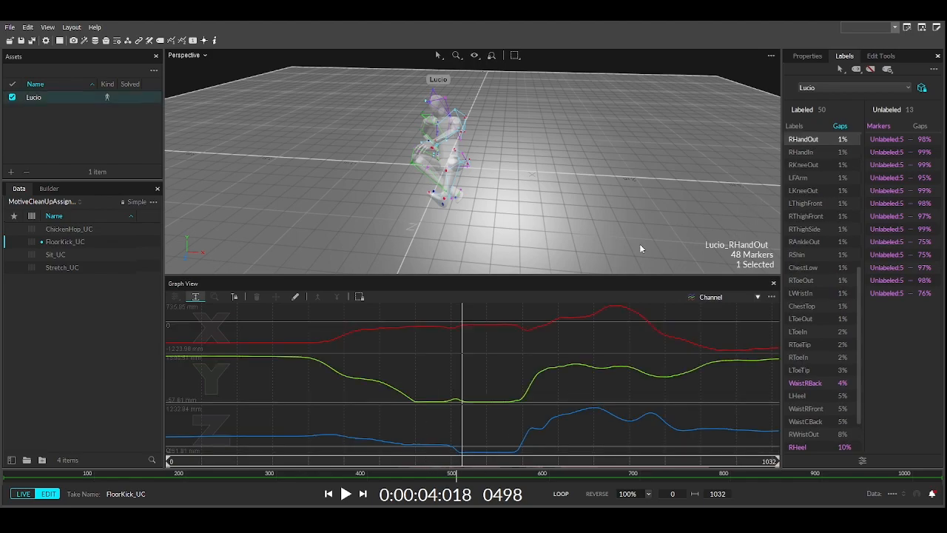
key(Right)
drag(483, 361, 527, 351)
click(423, 378)
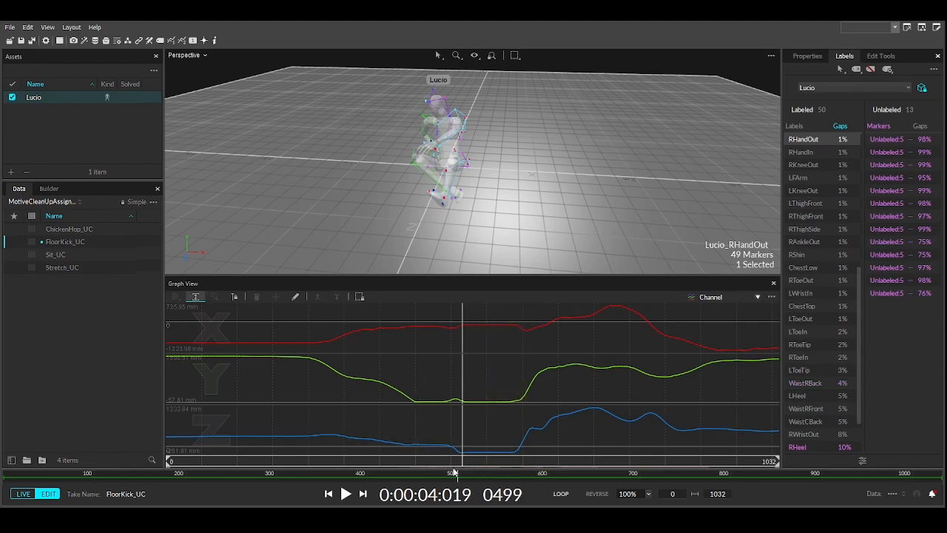
Step: Scrub the take back to frame 290, inspect the skeleton's pose and clear the marker selection
drag(454, 472, 267, 457)
middle_drag(437, 162, 458, 247)
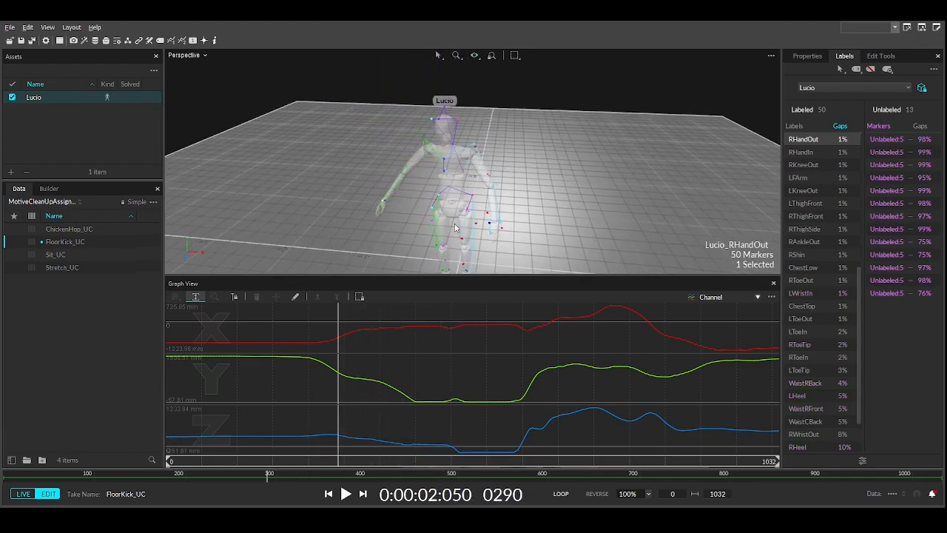
right_drag(456, 225, 413, 210)
middle_drag(425, 225, 460, 140)
drag(461, 139, 542, 140)
click(705, 146)
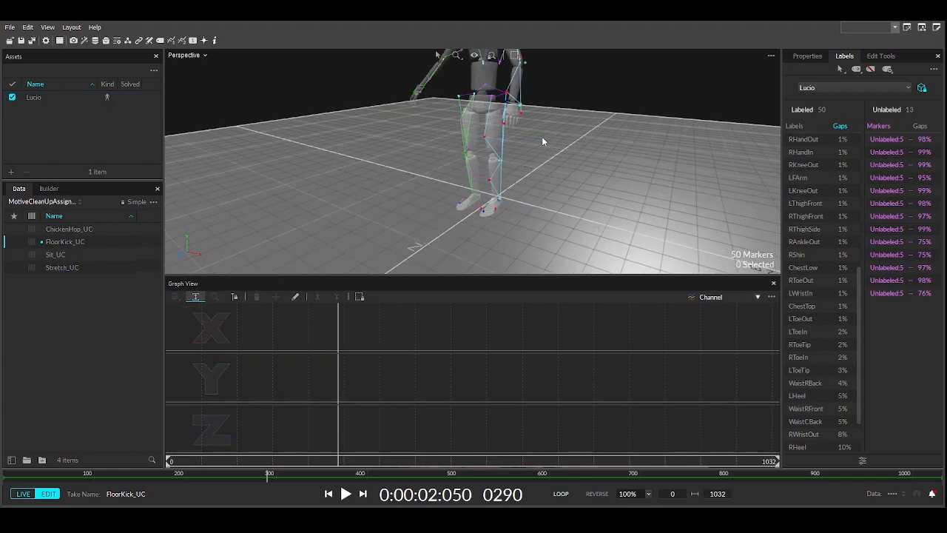
Step: Select the RHandOut marker and scrub the take forward to frame 726, checking the skeleton from several angles
click(792, 142)
middle_drag(545, 166, 546, 180)
right_drag(546, 180, 648, 165)
scroll(429, 139, up, 4)
right_drag(431, 140, 629, 153)
right_drag(567, 156, 455, 365)
drag(339, 455, 433, 456)
right_drag(378, 219, 427, 389)
drag(441, 460, 598, 422)
right_drag(393, 255, 560, 181)
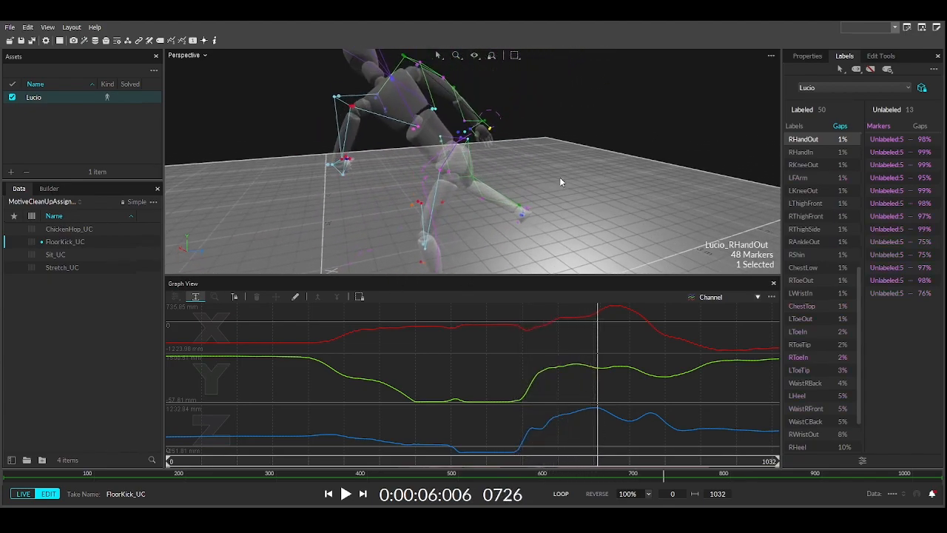
Step: Fill the gaps in the RHandOut marker with cubic interpolation and smooth its curves at 10 Hz
click(800, 59)
click(843, 57)
click(877, 58)
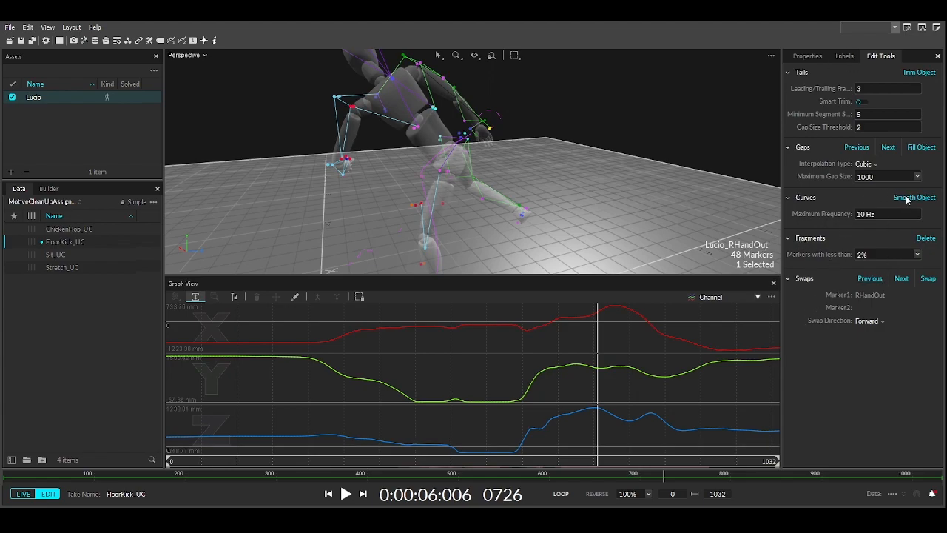
click(808, 58)
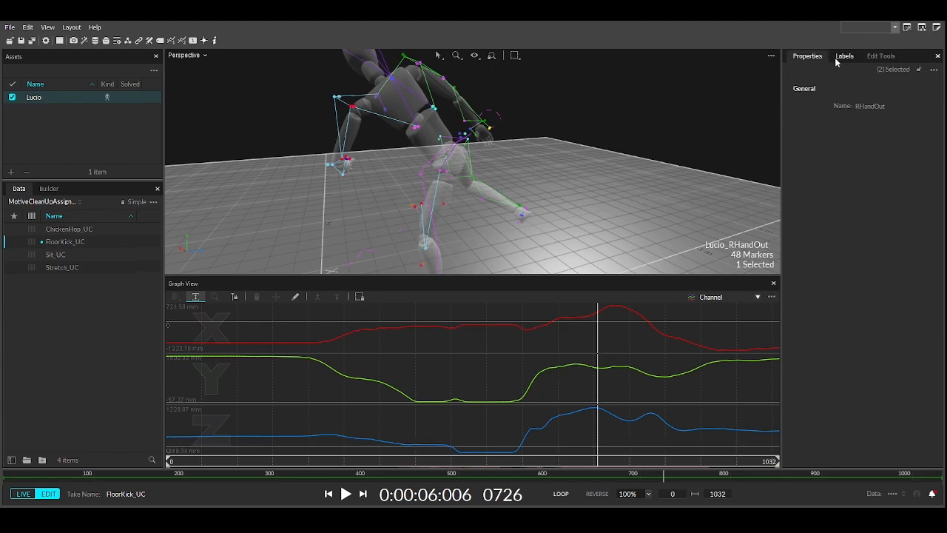
Step: Select the WaistLBack marker, fill its gaps and smooth its curves at 10 Hz
click(841, 58)
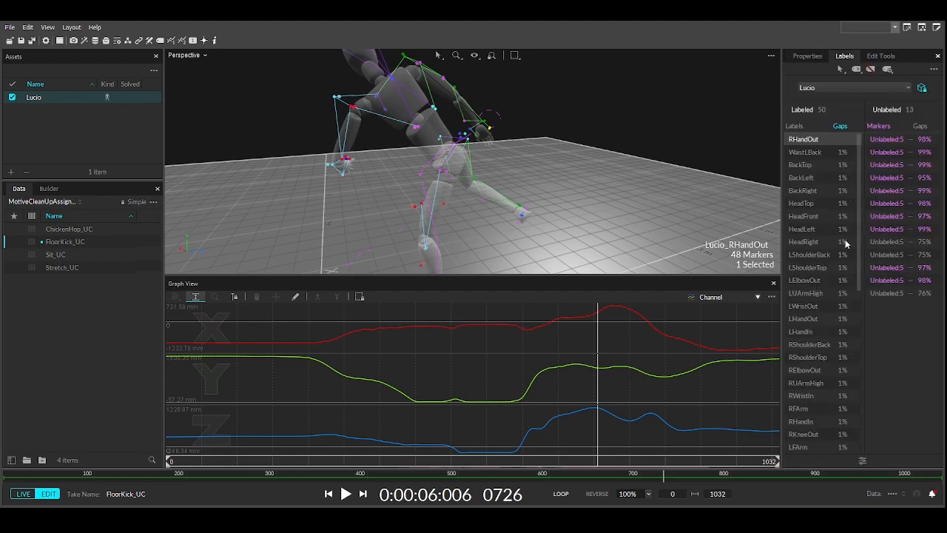
click(801, 152)
right_drag(660, 174, 408, 125)
right_drag(480, 146, 380, 148)
scroll(380, 148, down, 2)
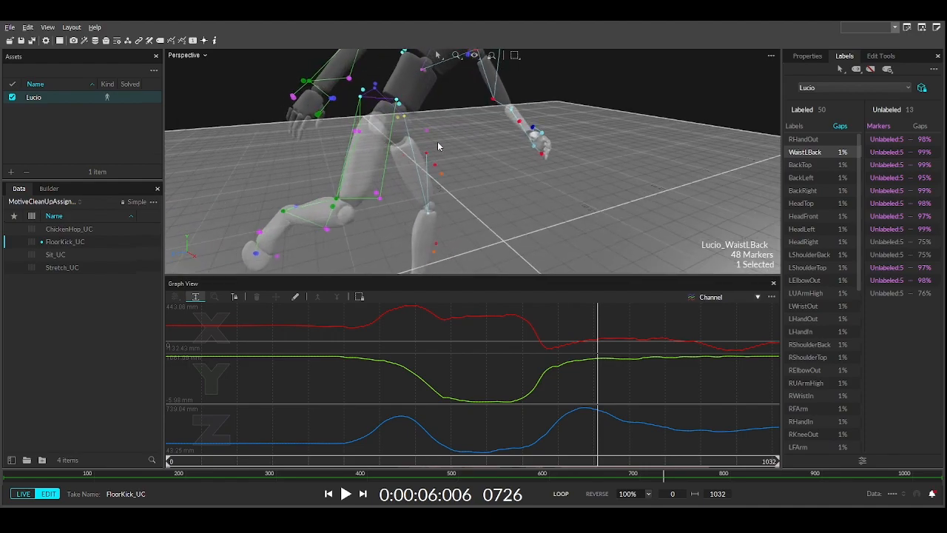
middle_drag(453, 152, 531, 168)
click(880, 56)
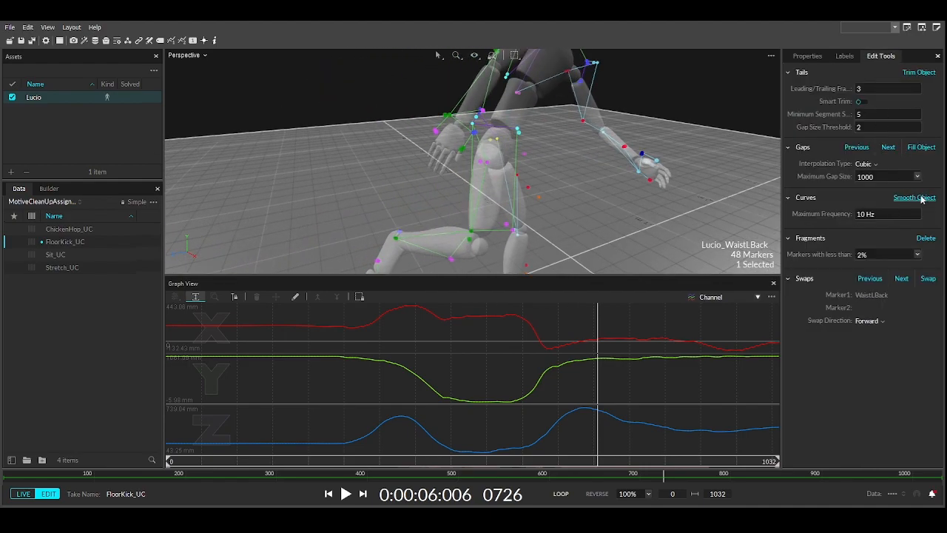
click(916, 198)
Step: Fill the gaps and smooth the curves of the BackTop and BackLeft markers, one marker at a time
click(844, 55)
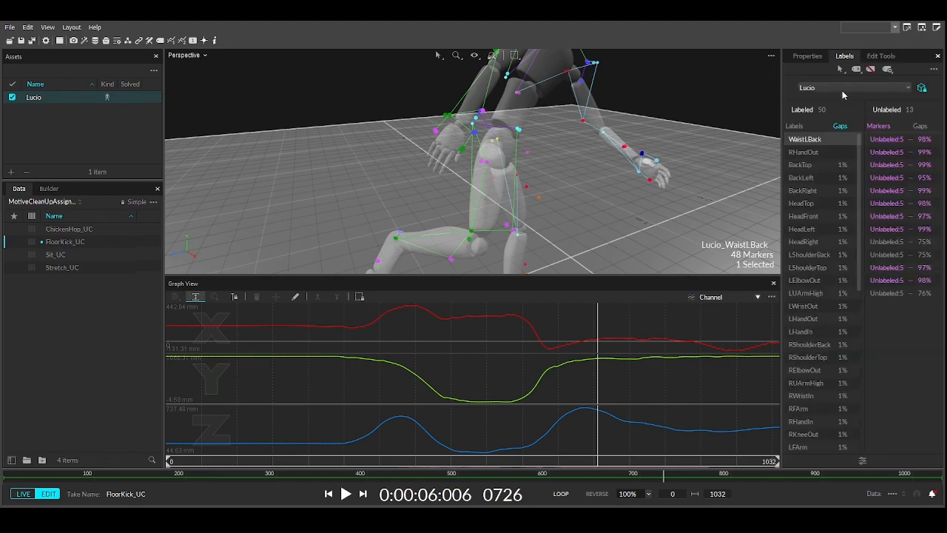
click(824, 168)
click(880, 55)
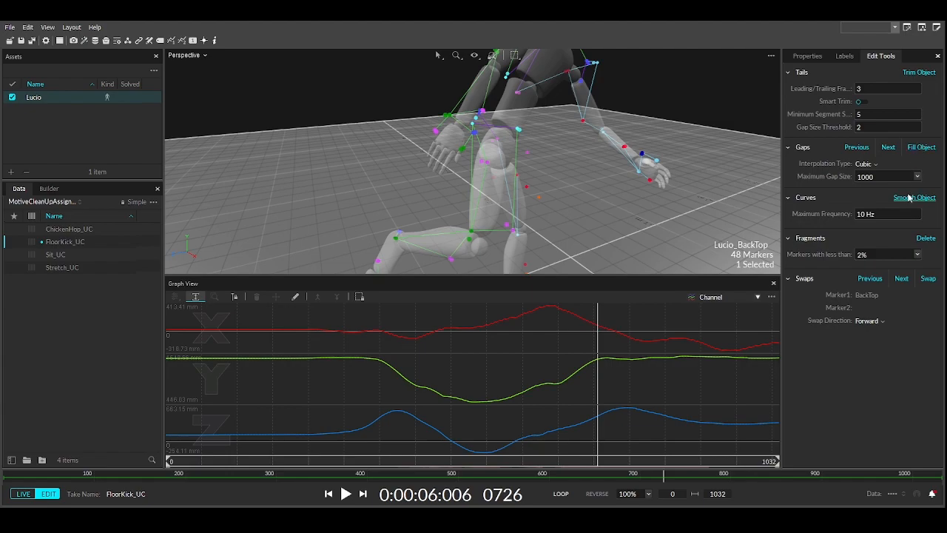
click(844, 56)
click(834, 177)
click(880, 55)
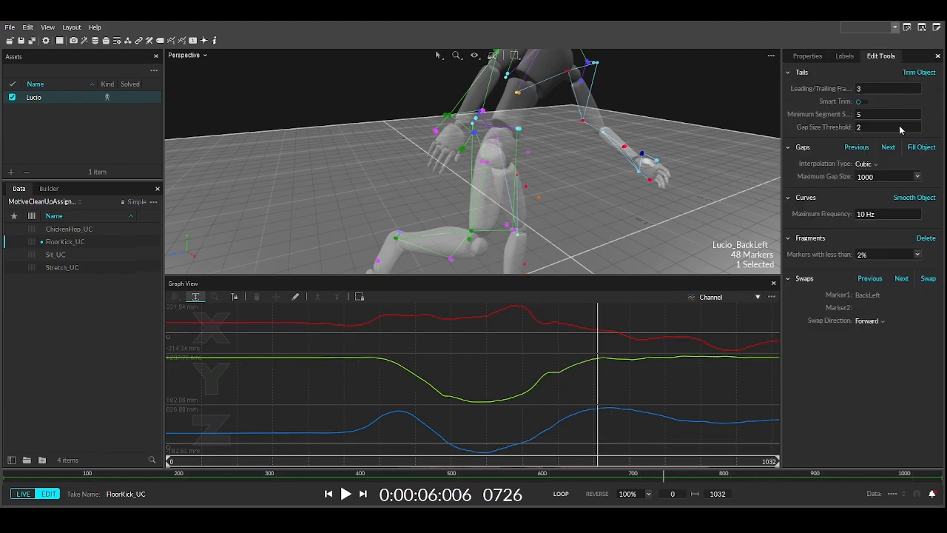
click(912, 199)
Step: Fill the gaps and smooth the curves of the BackRight and HeadTop markers, one marker at a time
click(844, 56)
click(838, 192)
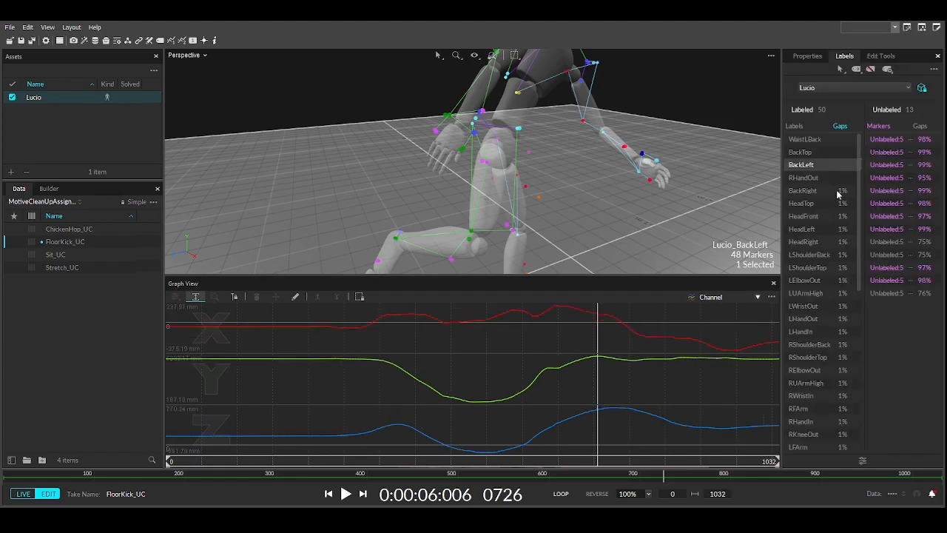
click(880, 55)
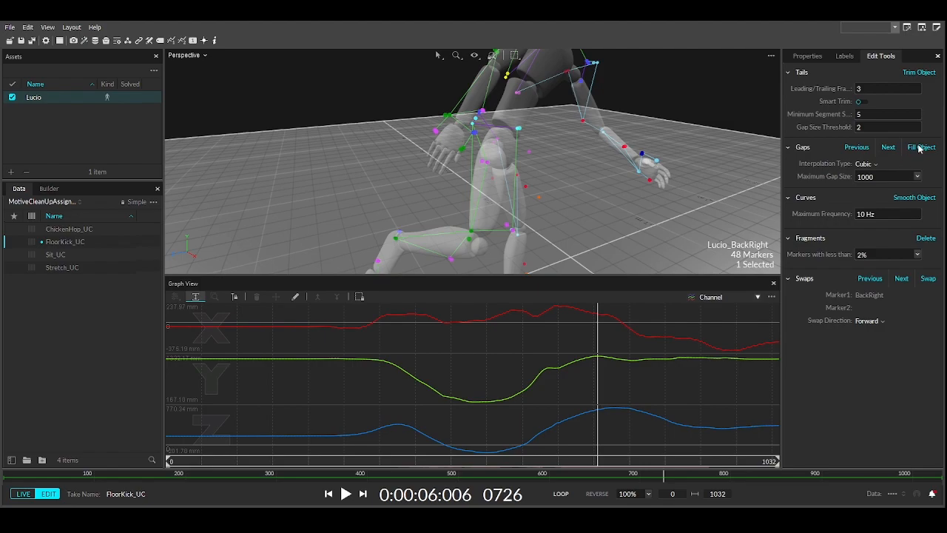
click(914, 198)
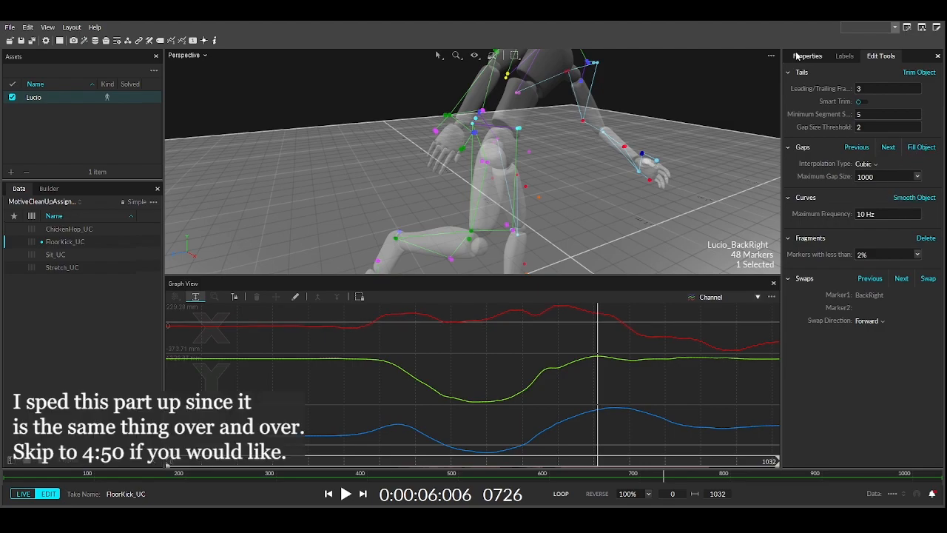
click(844, 56)
click(826, 204)
click(880, 56)
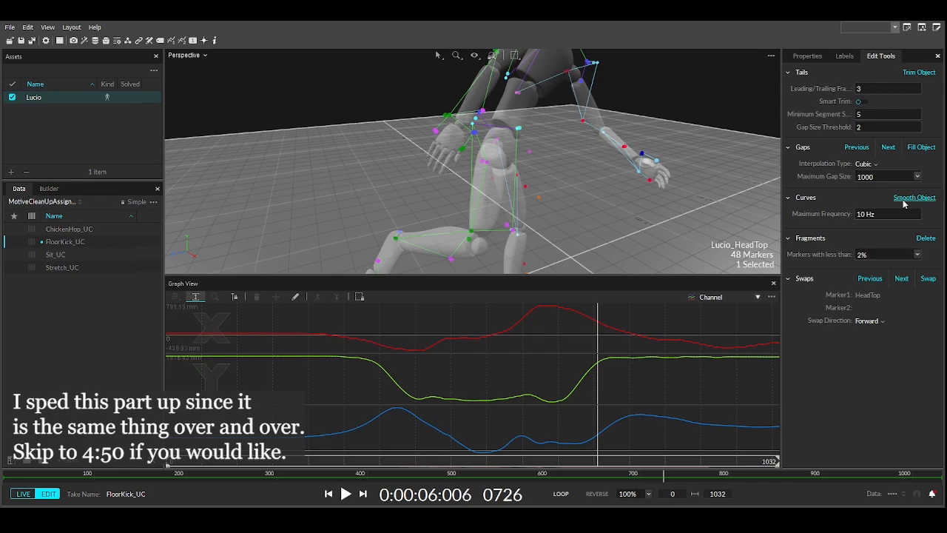
Step: Fill the gaps and smooth the curves of the HeadFront and HeadLeft markers, one marker at a time
click(844, 56)
click(827, 216)
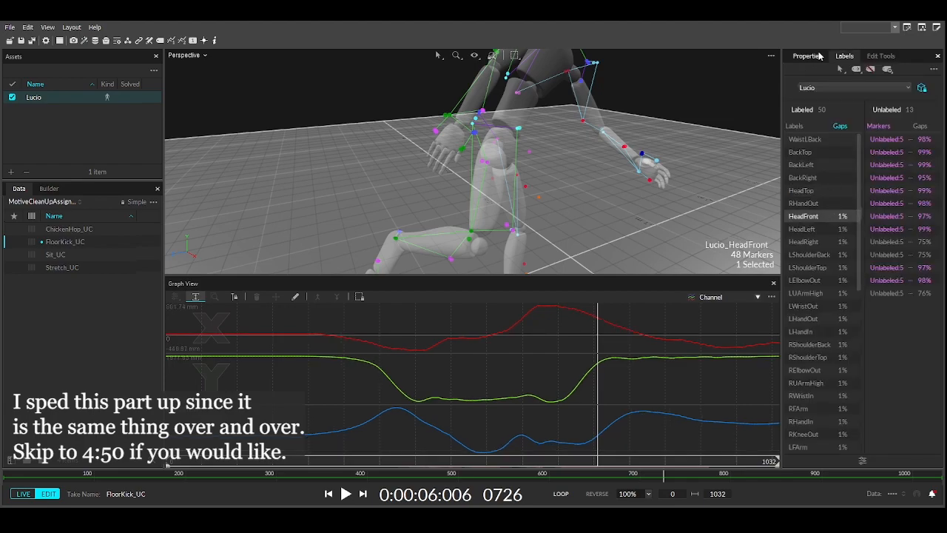
click(880, 56)
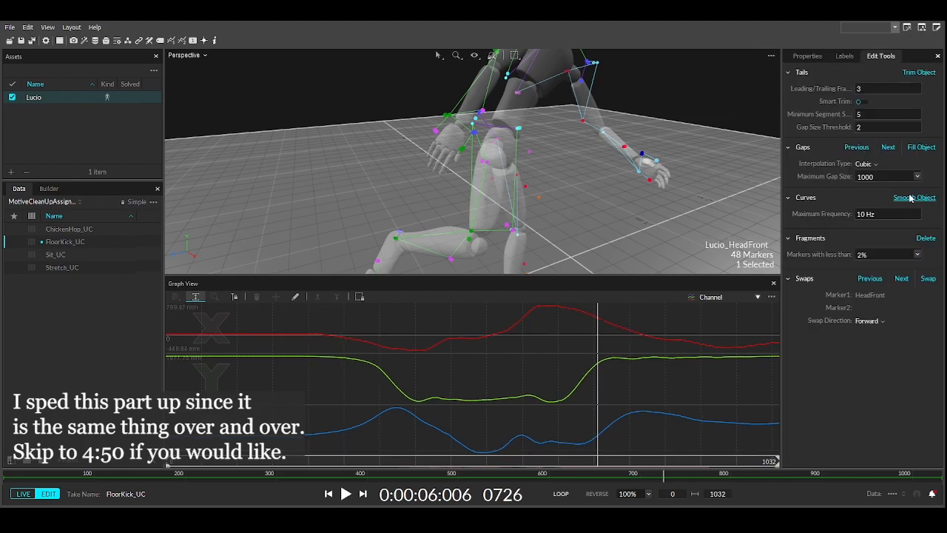
click(844, 56)
click(827, 228)
click(880, 55)
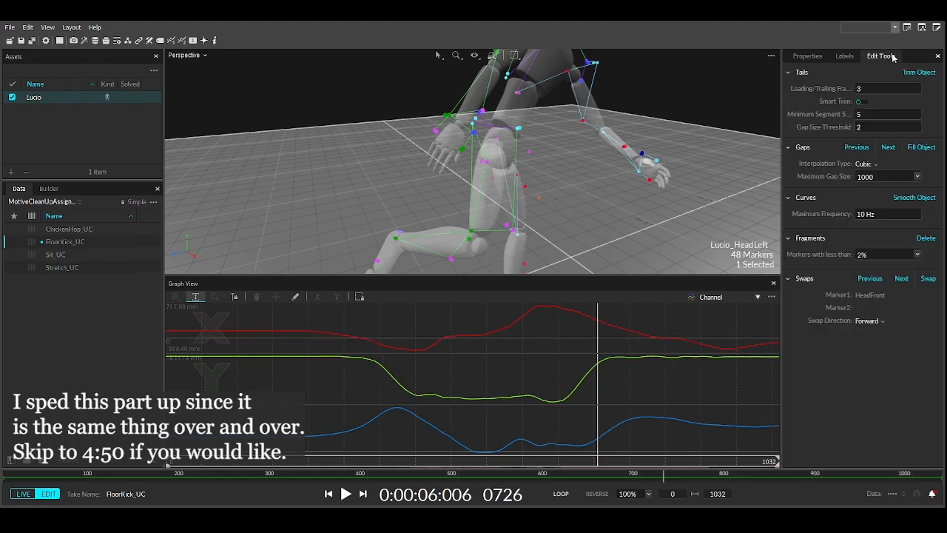
click(922, 198)
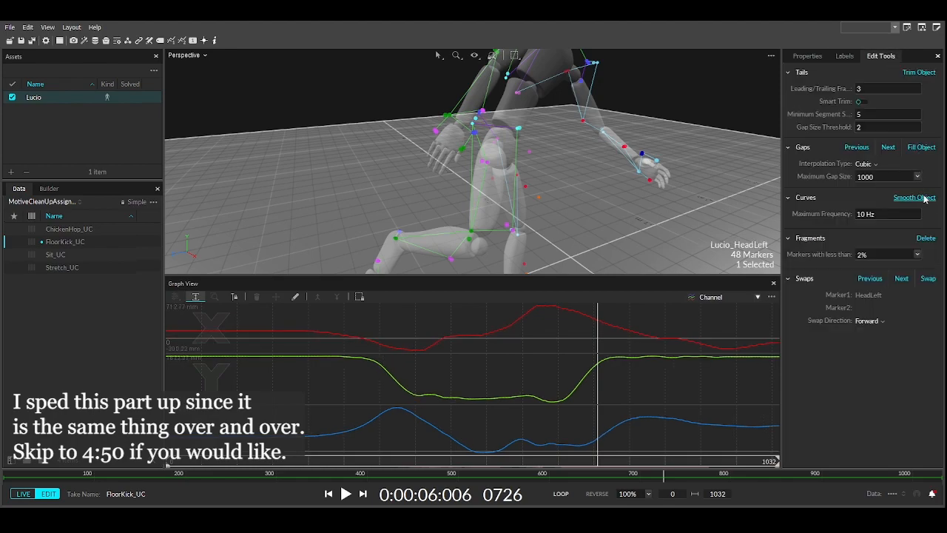
Step: Fill the gaps and smooth the curves of the HeadRight and LShoulderBack markers, one marker at a time
click(844, 56)
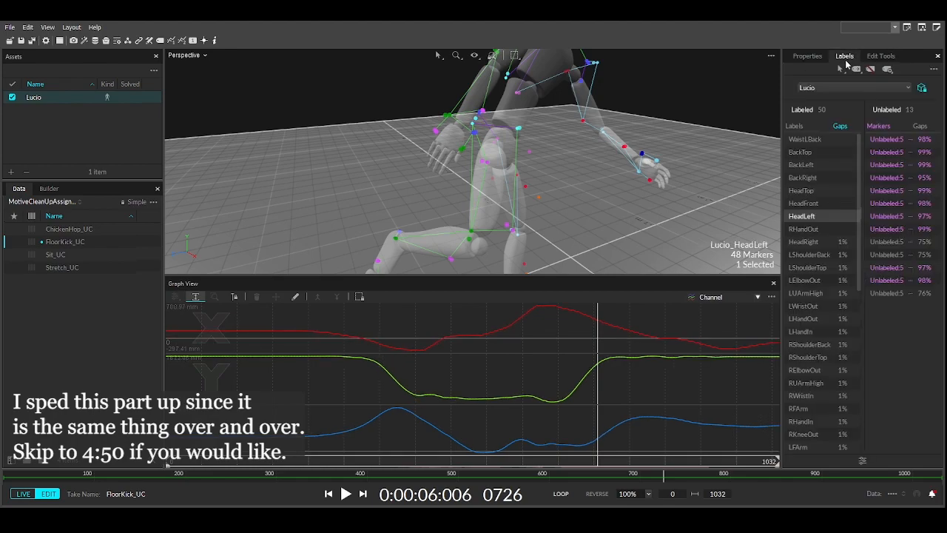
click(806, 242)
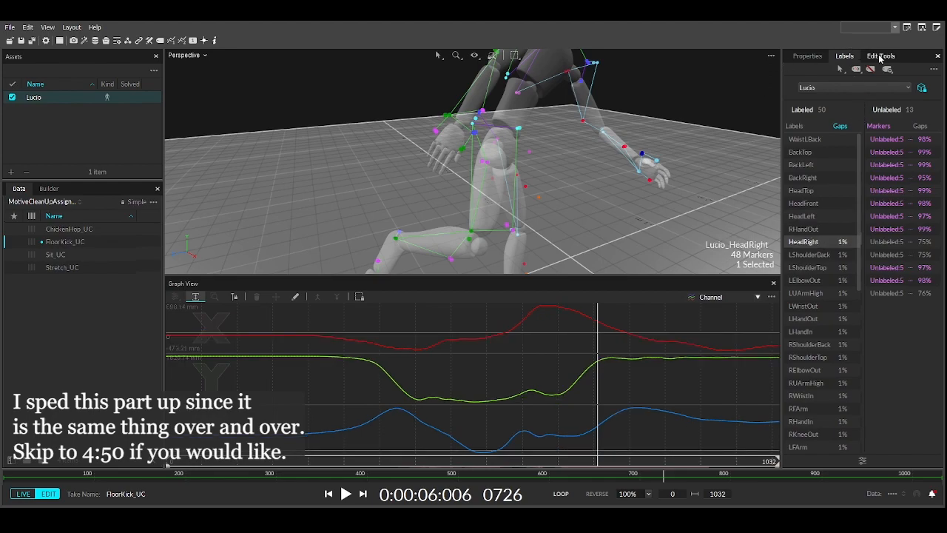
click(880, 55)
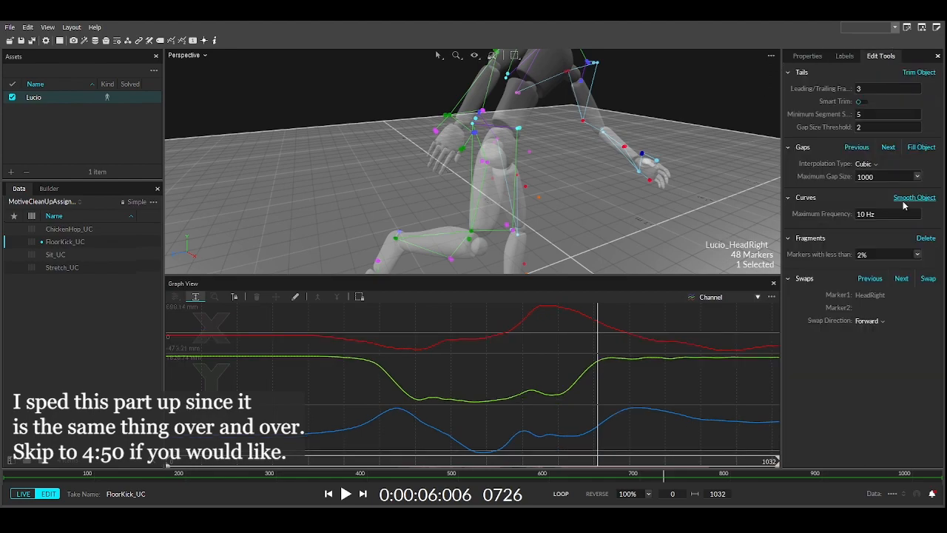
click(921, 148)
click(844, 56)
click(829, 254)
click(882, 55)
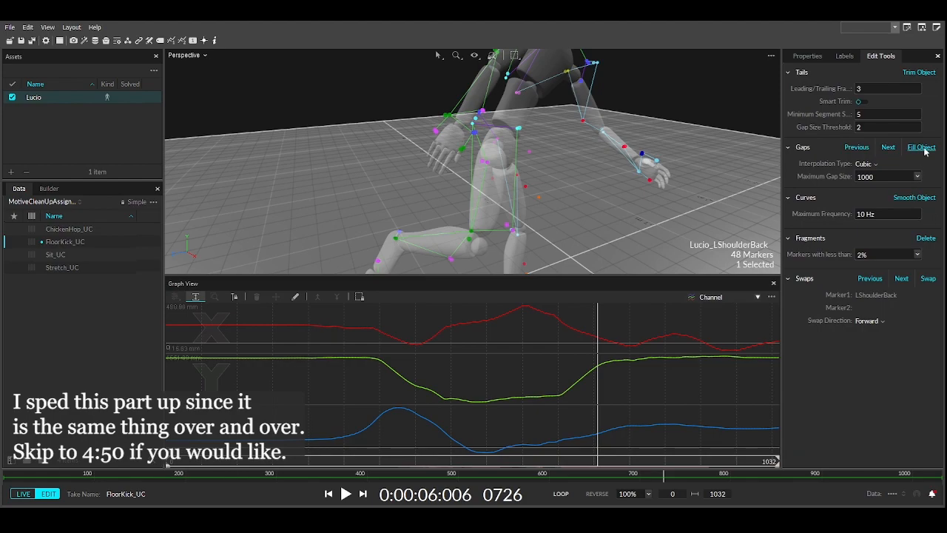
click(923, 198)
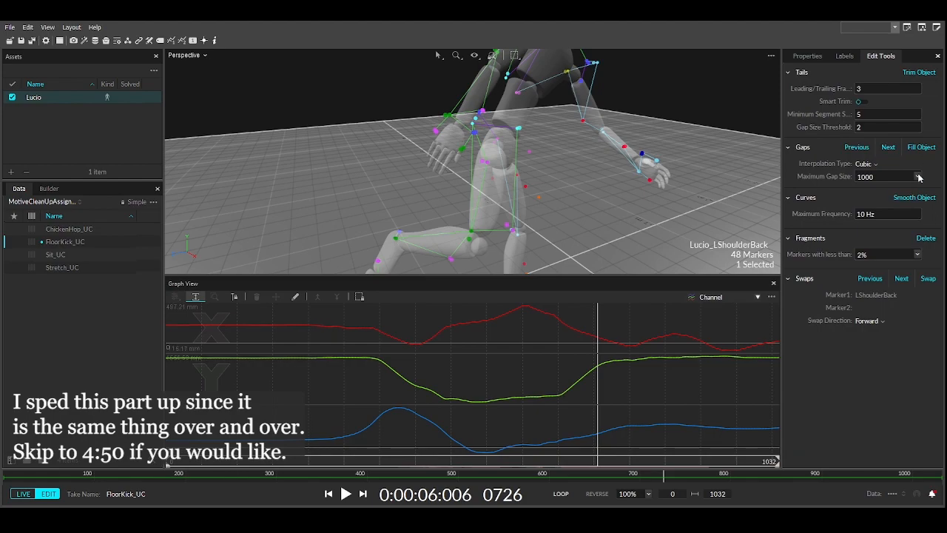
Step: Select the LShoulderTop marker, fill its gaps and smooth its curves
click(844, 56)
click(825, 268)
click(882, 56)
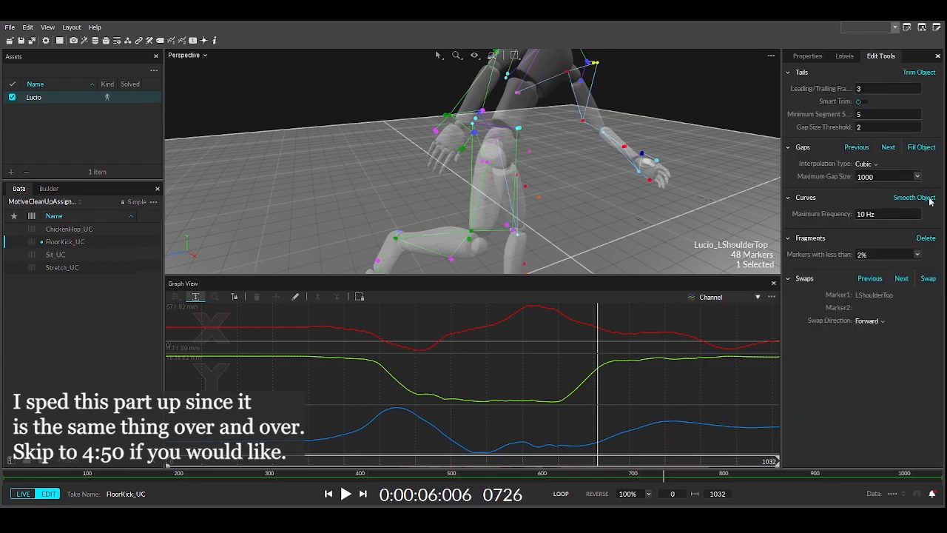
Step: Select the LElbowOut marker, fill its gaps and smooth its curves
click(844, 56)
click(827, 280)
click(881, 56)
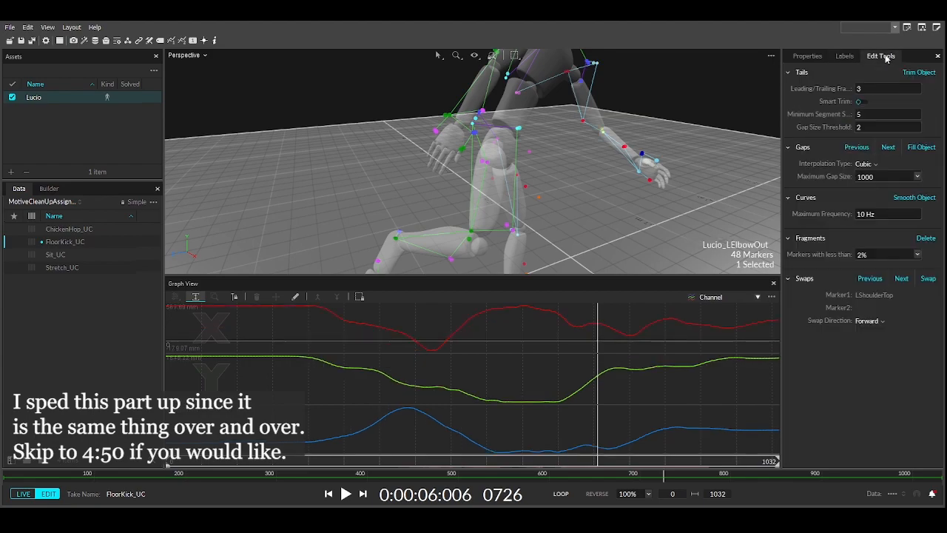
click(924, 148)
click(918, 197)
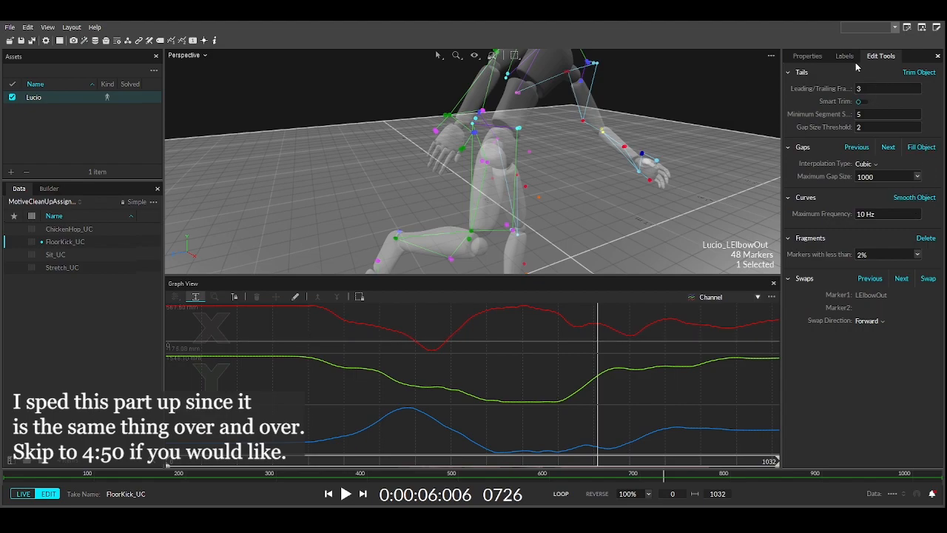
Step: Select the LUArmHigh marker, fill its gaps and smooth its curves
click(845, 57)
click(814, 293)
click(881, 55)
click(921, 147)
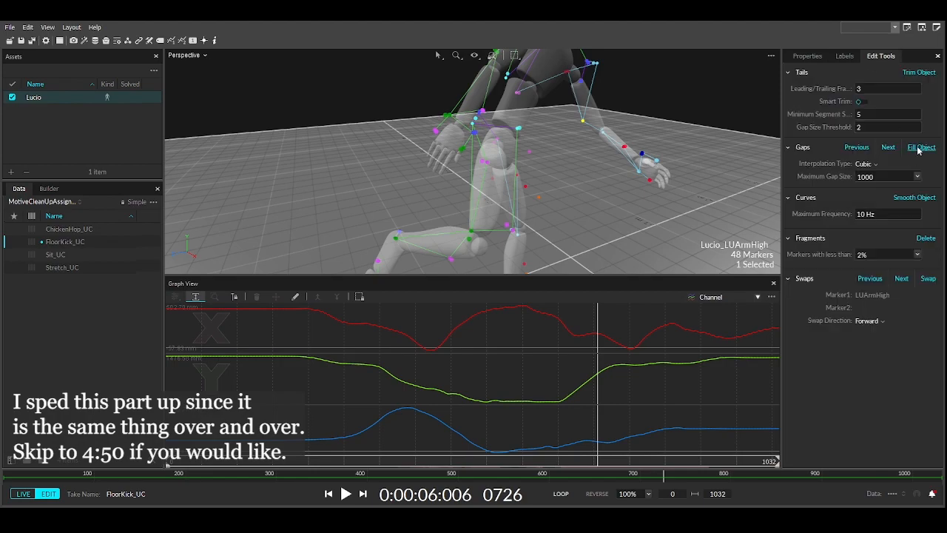
click(917, 197)
Step: Select the LWristOut marker, fill its gaps and smooth its curves
click(844, 56)
click(814, 363)
click(881, 57)
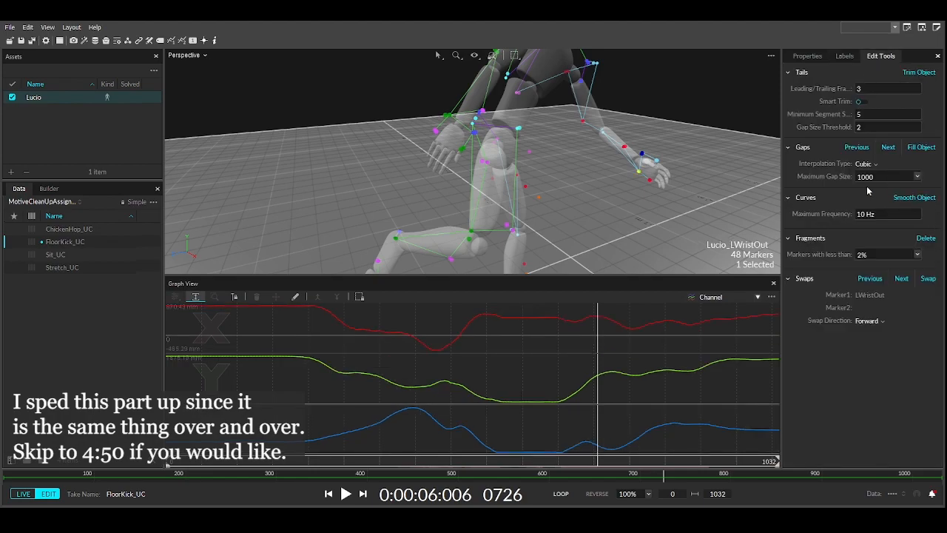
click(922, 150)
click(917, 197)
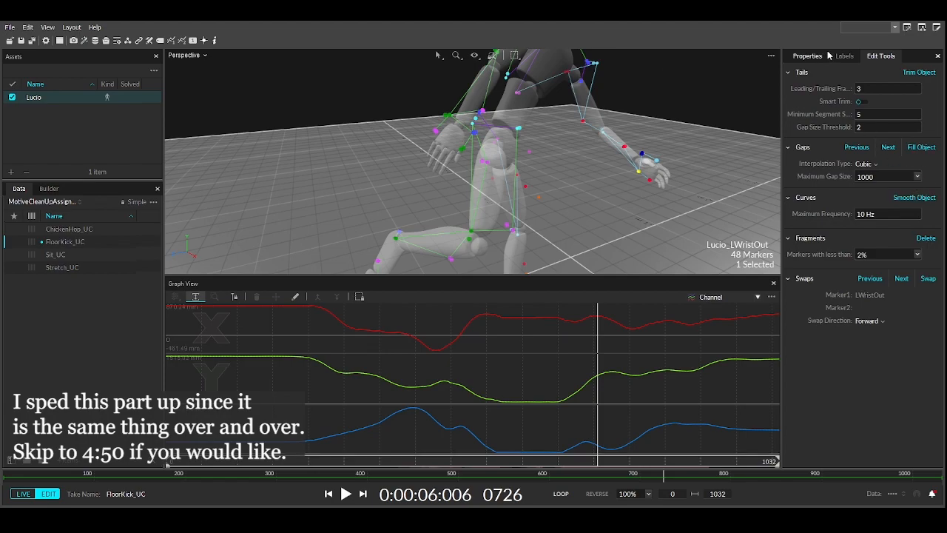
Step: Fill the gaps and smooth the curves of the LHandOut and RHandOut markers, one marker at a time
click(844, 56)
click(813, 316)
click(881, 57)
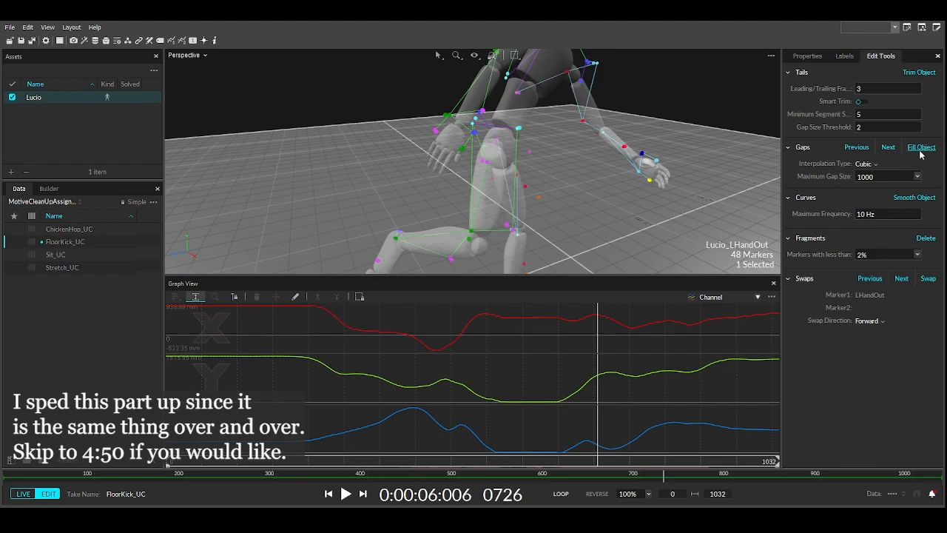
click(843, 56)
click(812, 328)
click(880, 56)
click(921, 148)
click(914, 198)
Step: Select the RShoulderBack marker, fill its gaps and smooth its curves
click(845, 56)
click(811, 344)
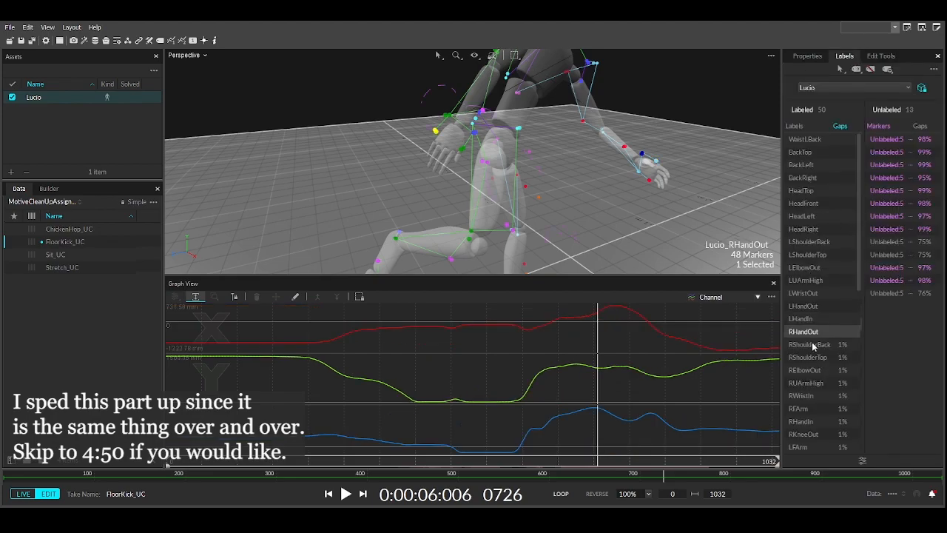
click(881, 56)
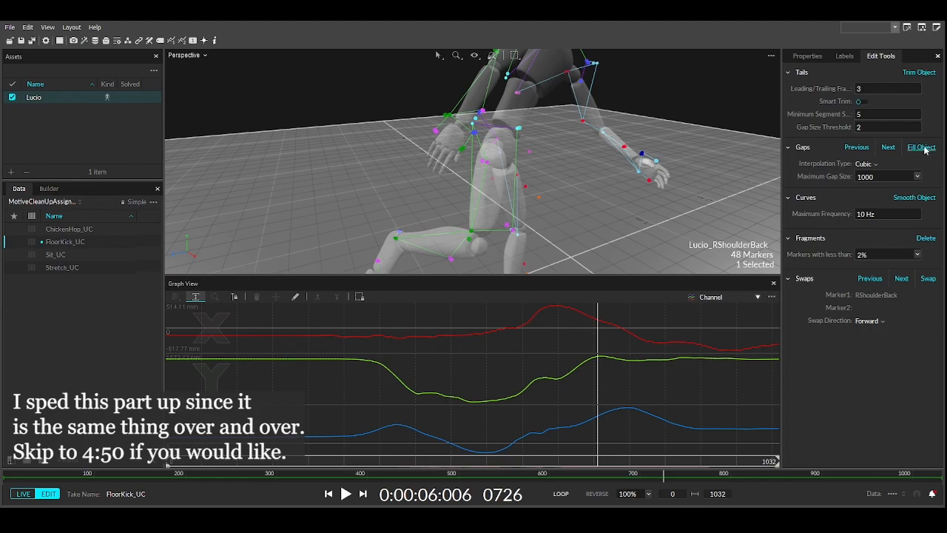
click(914, 198)
Step: Select the RShoulderTop marker, fill its gaps and smooth its curves
click(844, 56)
click(810, 358)
click(881, 56)
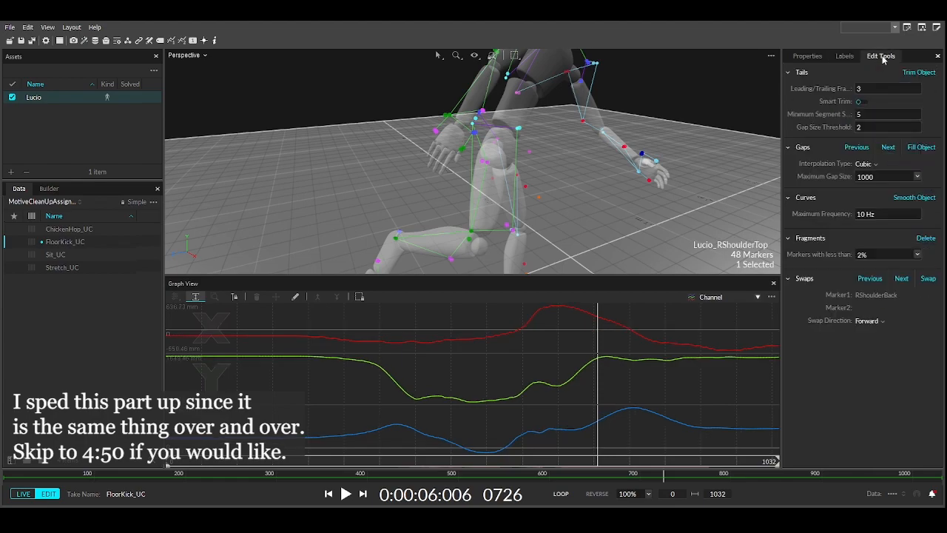
click(921, 147)
click(915, 197)
Step: Select the RElbowOut marker, fill its gaps and smooth its curves
click(846, 57)
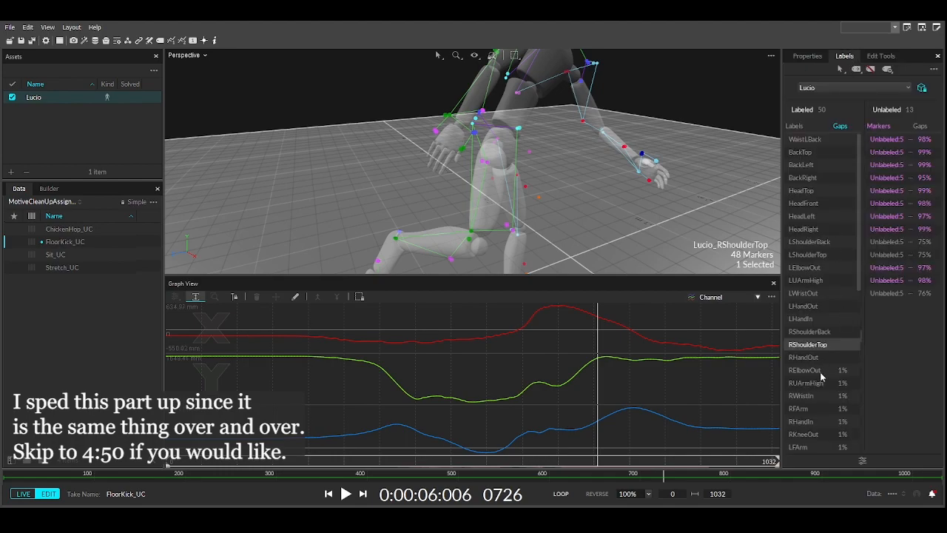
click(814, 371)
click(880, 56)
click(921, 148)
click(914, 197)
Step: Select the RUArmHigh marker, fill its gaps and smooth its curves
click(844, 56)
click(806, 383)
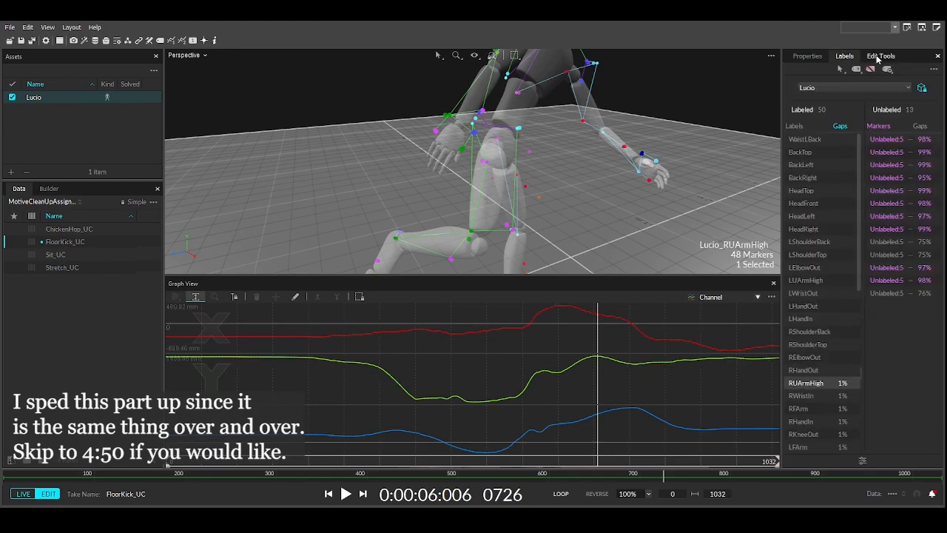
click(879, 57)
click(921, 147)
click(914, 197)
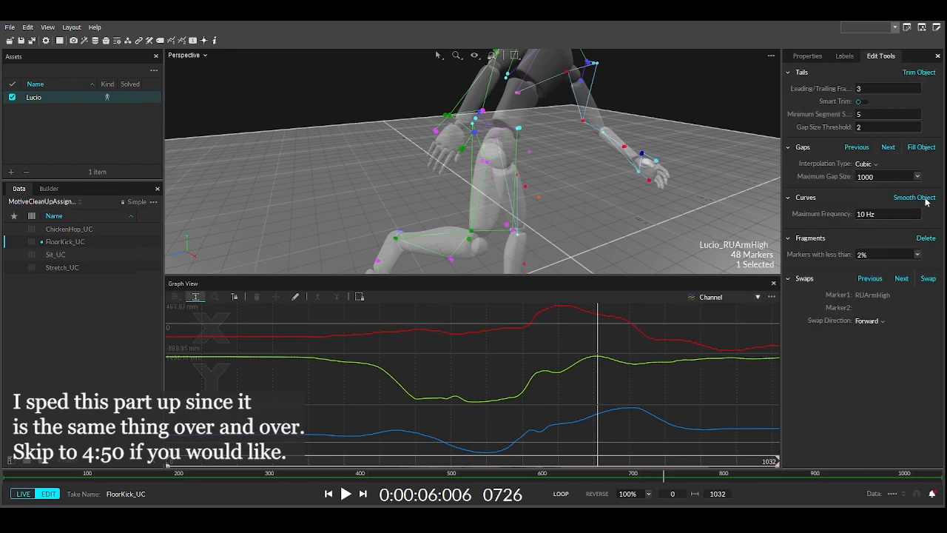
Step: Select the RWristIn marker, fill its gaps and smooth its curves
click(843, 56)
click(807, 397)
click(881, 56)
click(921, 147)
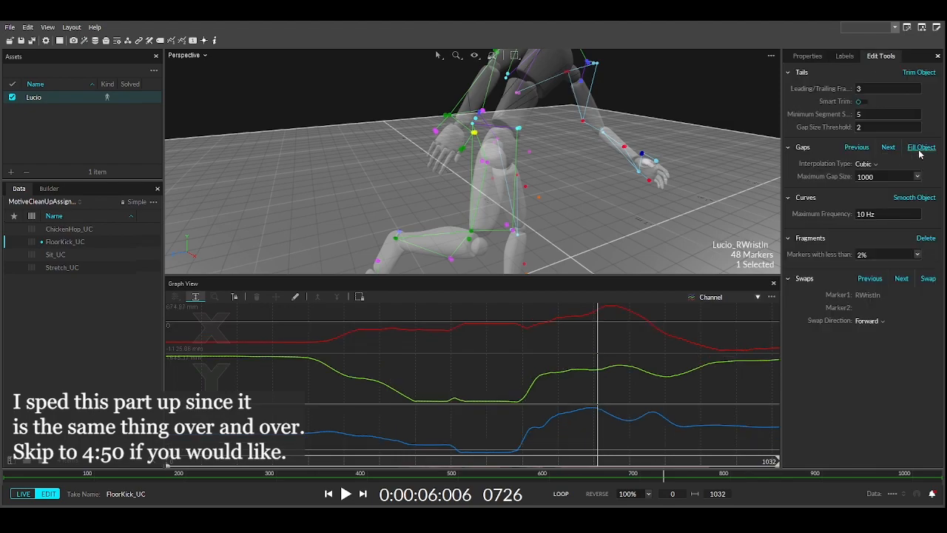
click(915, 198)
Step: Select the RFArm marker, fill its gaps and smooth its curves
click(844, 57)
scroll(813, 331, down, 2)
scroll(813, 330, down, 3)
click(813, 232)
click(880, 56)
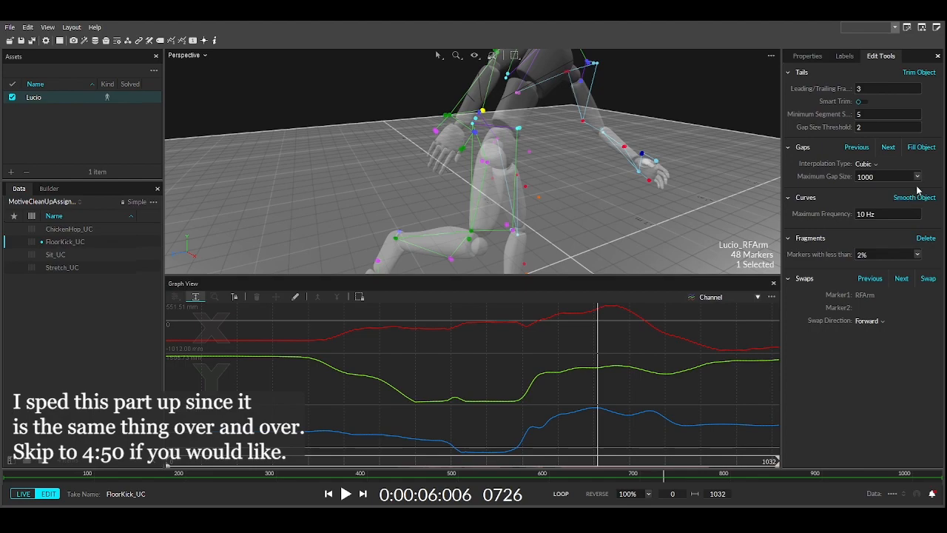
click(915, 198)
Step: Try smoothing the RHandIn marker's curves before filling its gaps
click(844, 56)
click(813, 237)
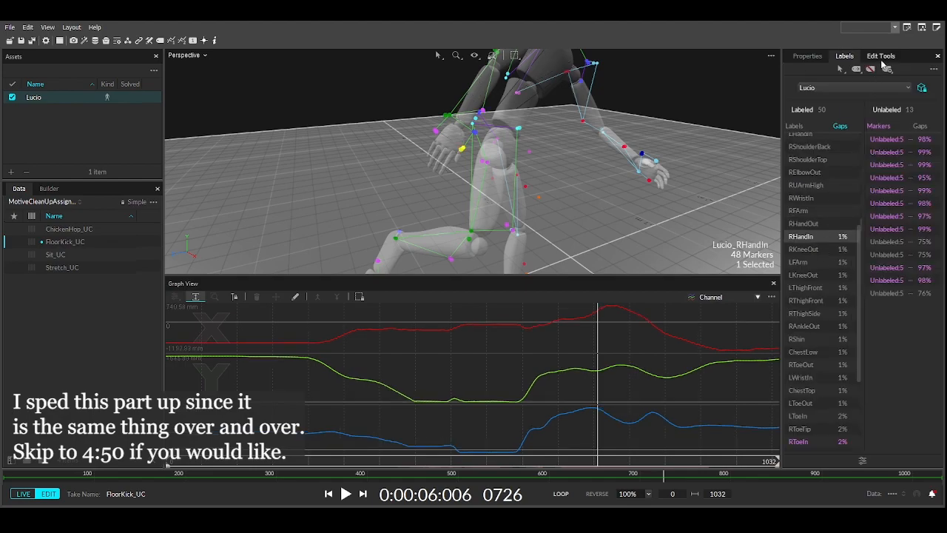
click(880, 57)
click(925, 199)
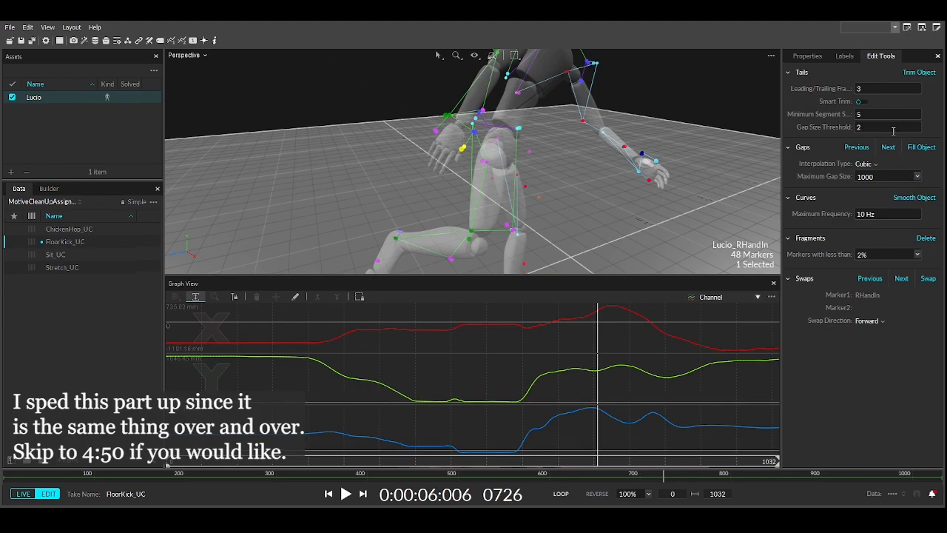
click(920, 147)
Step: Try filling the gaps and smoothing the curves of the RKneeOut marker
click(844, 56)
click(830, 249)
click(881, 56)
click(920, 148)
click(924, 200)
Step: Try filling the gaps and smoothing the curves of the LFArm marker
click(844, 56)
click(825, 263)
click(881, 56)
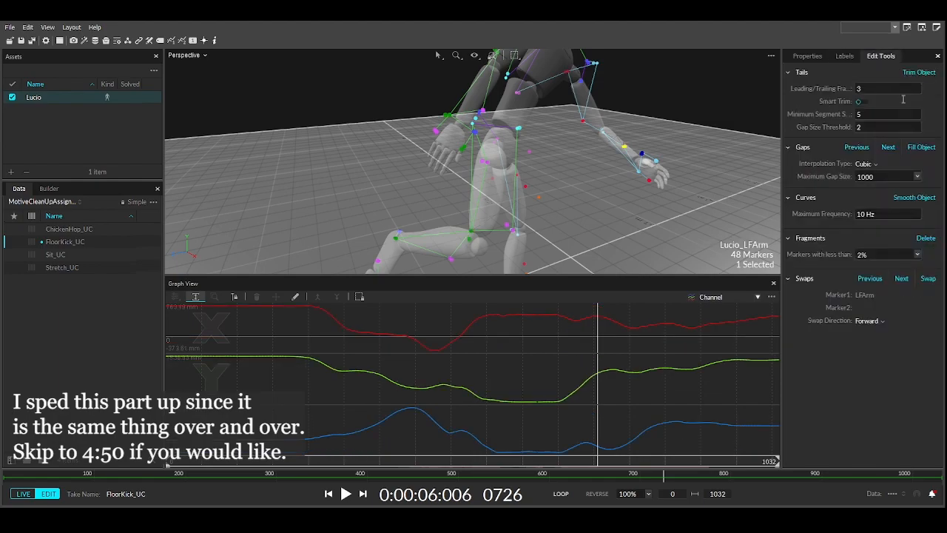
click(921, 148)
click(918, 198)
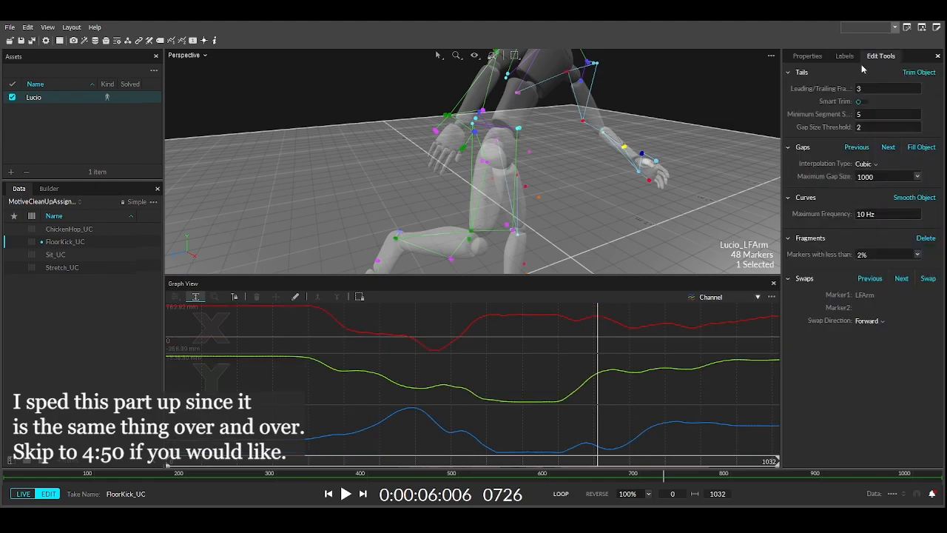
Step: Undo the latest gap fills and smoothing on the LFArm, RKneeOut and RHandIn markers and recheck the curves of RHandIn and RKneeOut
click(844, 57)
click(810, 294)
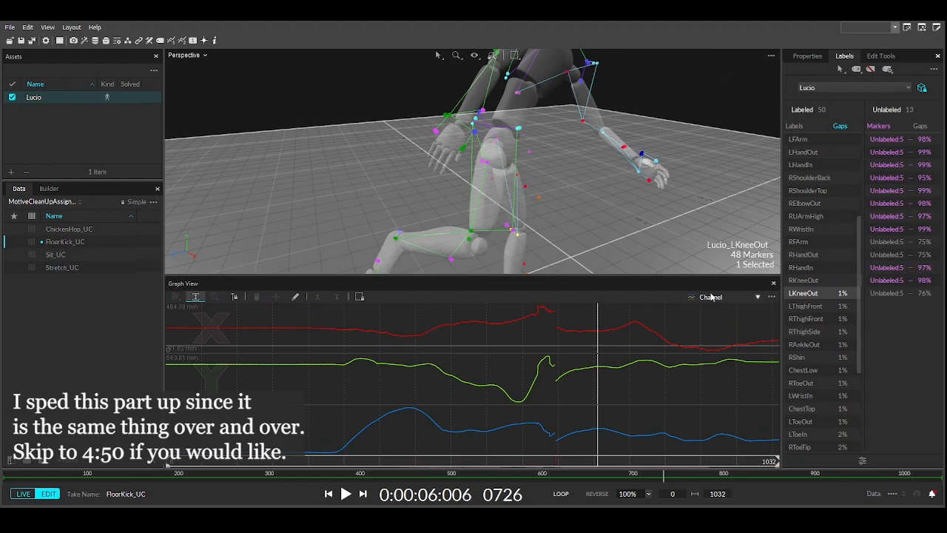
click(804, 281)
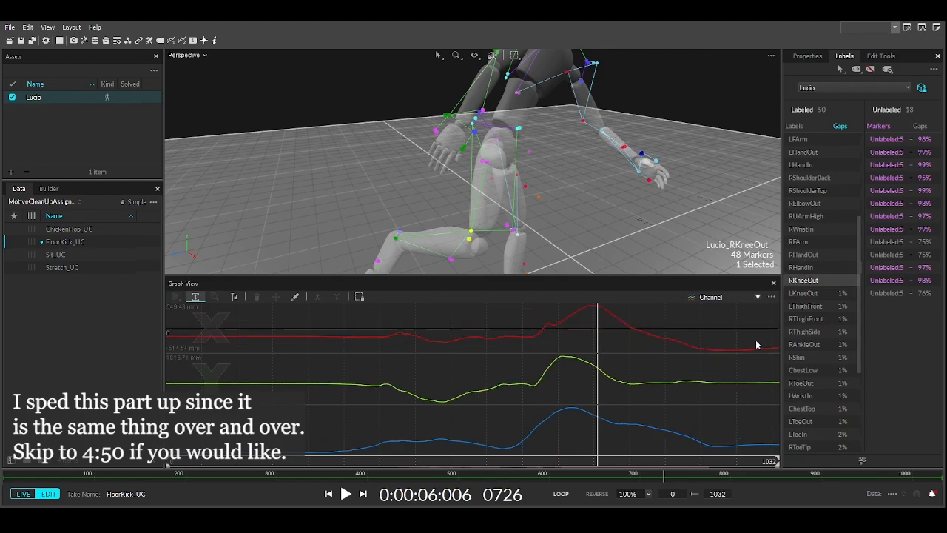
key(ctrl+z)
click(814, 284)
click(811, 269)
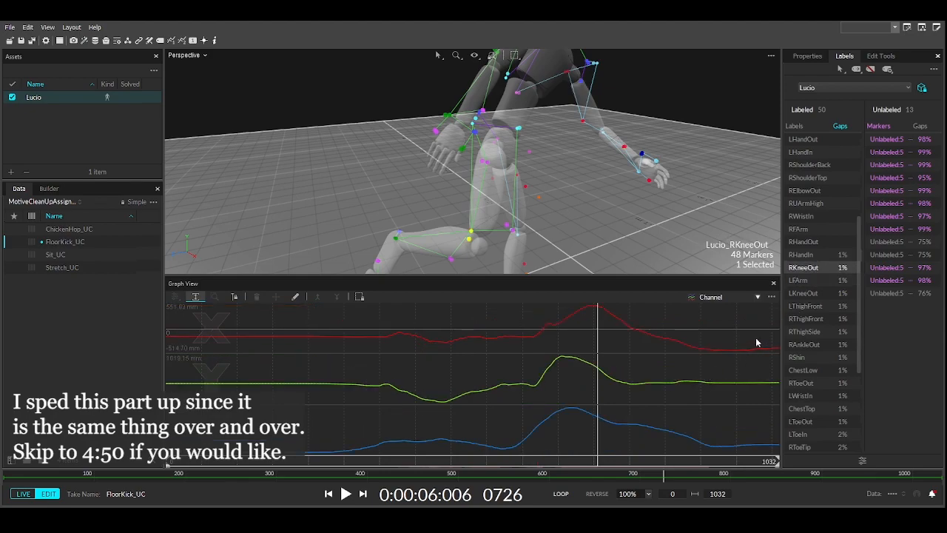
click(823, 256)
click(819, 230)
click(818, 257)
click(814, 266)
click(881, 56)
Step: Select the RHandIn marker, fill its gaps and smooth its curves
click(844, 56)
click(817, 255)
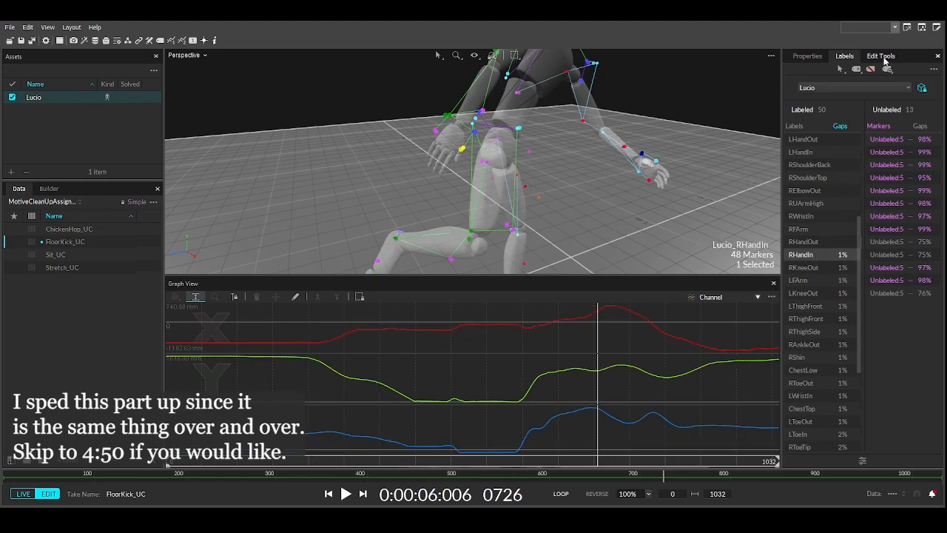
click(881, 57)
click(921, 148)
click(913, 197)
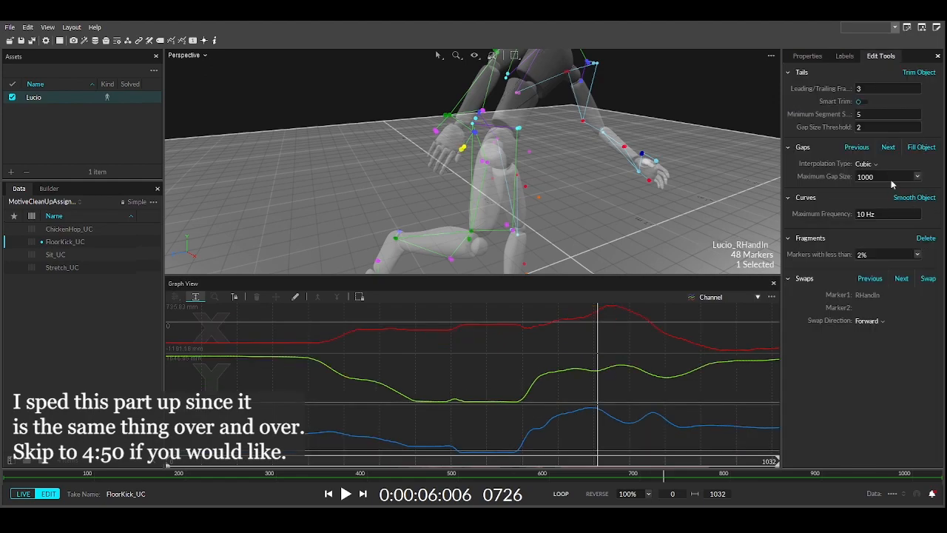
Step: Select the RKneeOut marker, fill its gaps and smooth its curves several times in a row
click(844, 56)
click(819, 267)
click(881, 56)
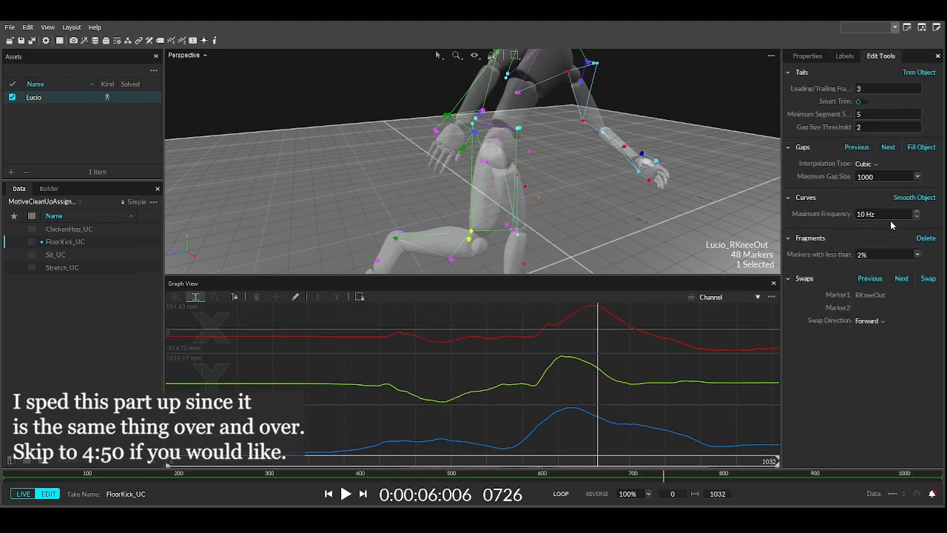
click(914, 198)
click(911, 148)
click(913, 200)
click(913, 200)
click(913, 201)
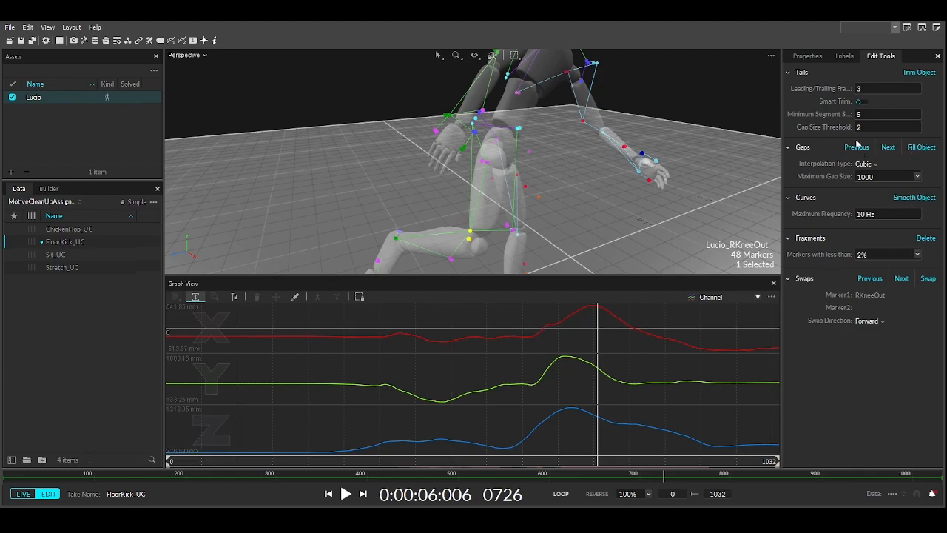
click(896, 196)
Step: Select frames 621 to 630 around the gap in the LFArm marker's curves and fill that range with cubic interpolation
click(844, 57)
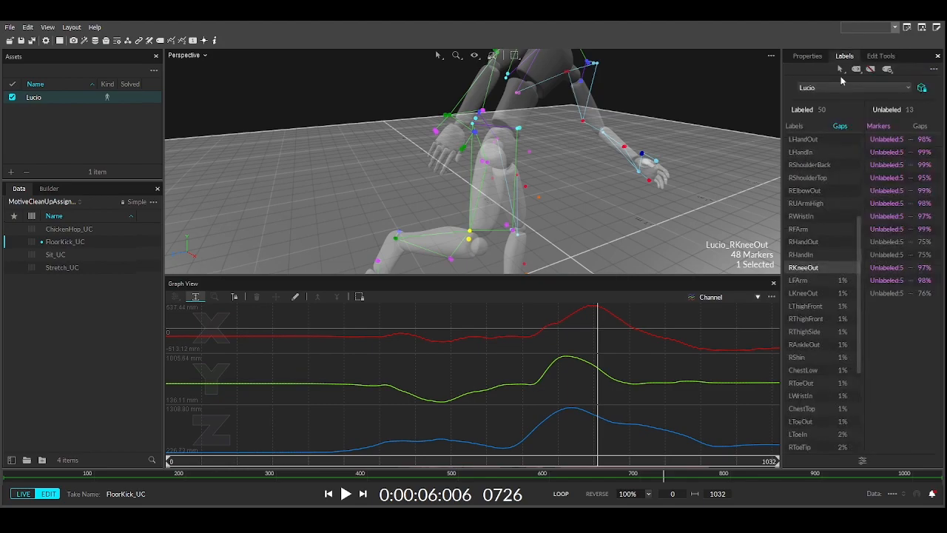
click(825, 281)
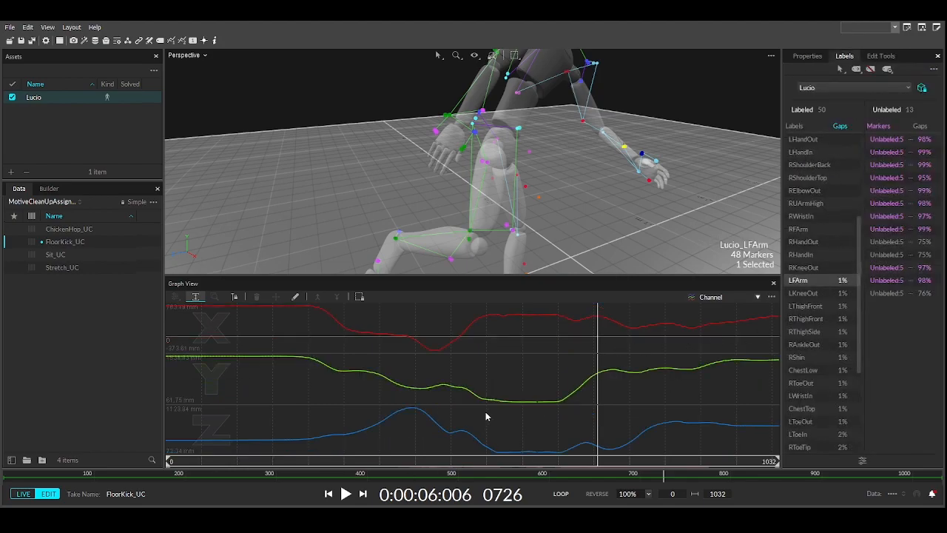
alt+right_drag(566, 333, 869, 323)
key(shift+f)
right_drag(575, 362, 637, 367)
middle_drag(429, 362, 515, 352)
drag(446, 320, 486, 326)
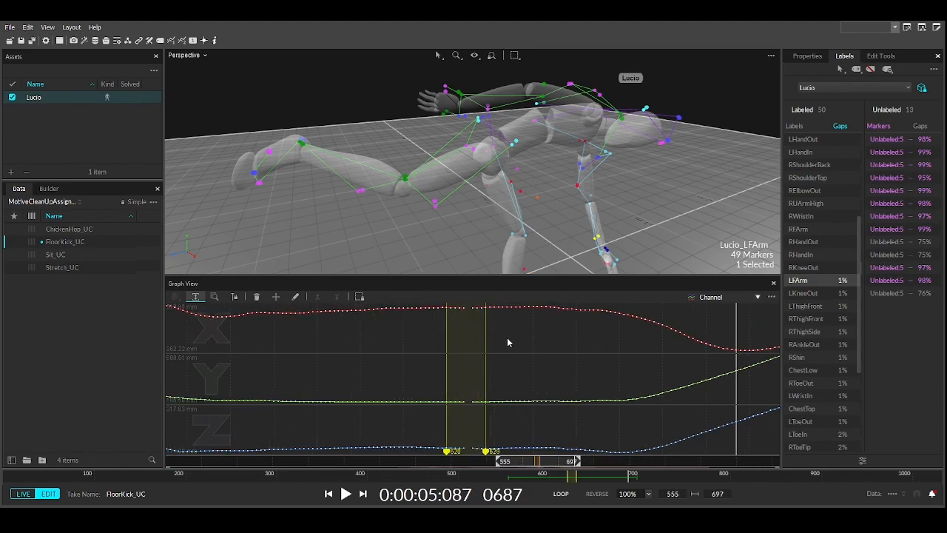
click(507, 339)
drag(452, 340, 490, 355)
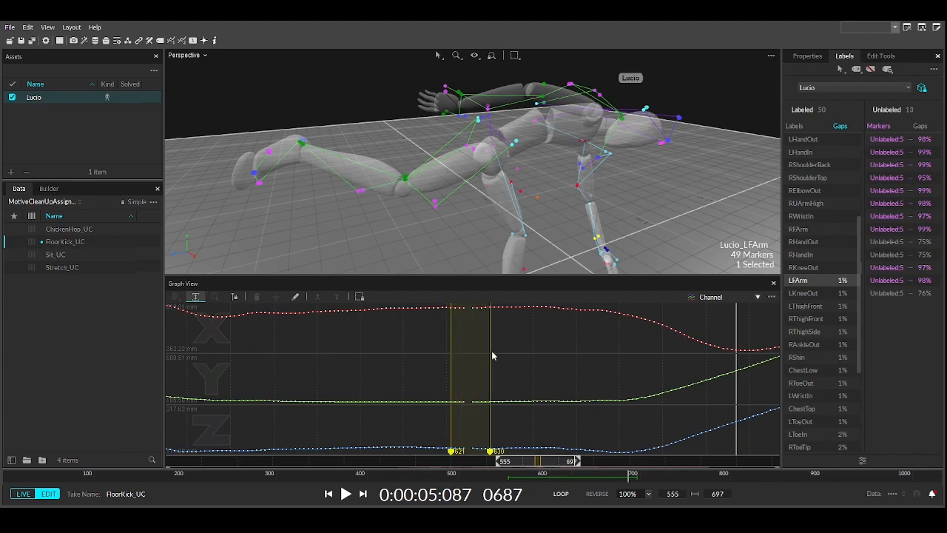
click(880, 56)
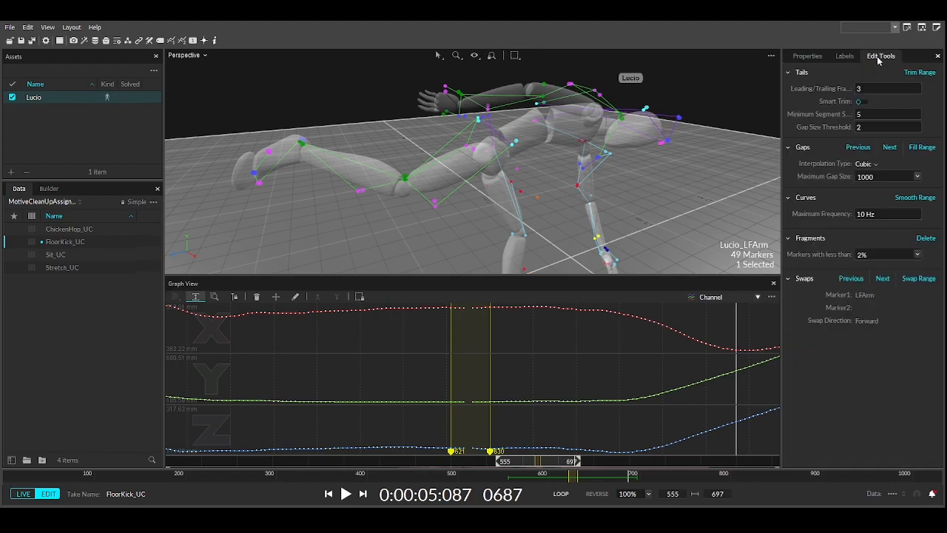
click(922, 147)
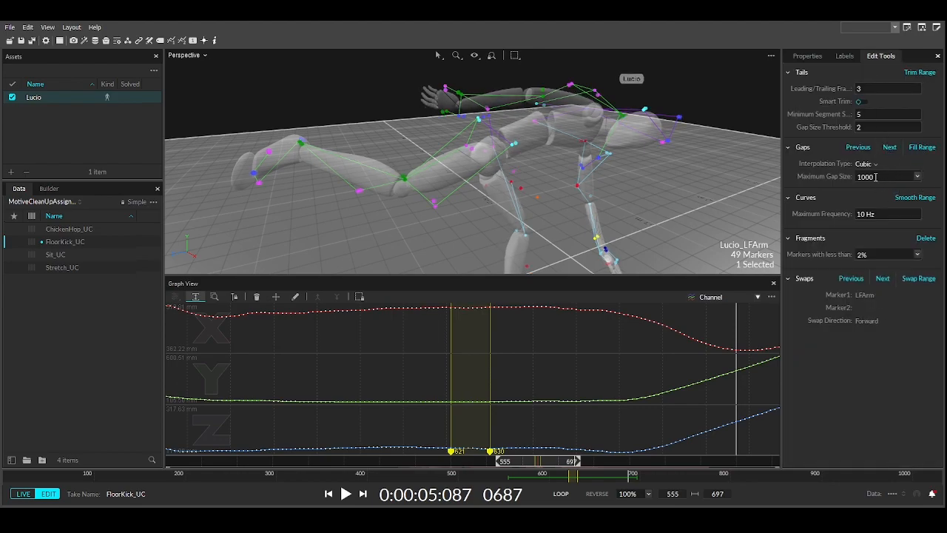
Step: Show the LFArm marker's full curves, fill its remaining gaps and smooth the whole marker
click(845, 56)
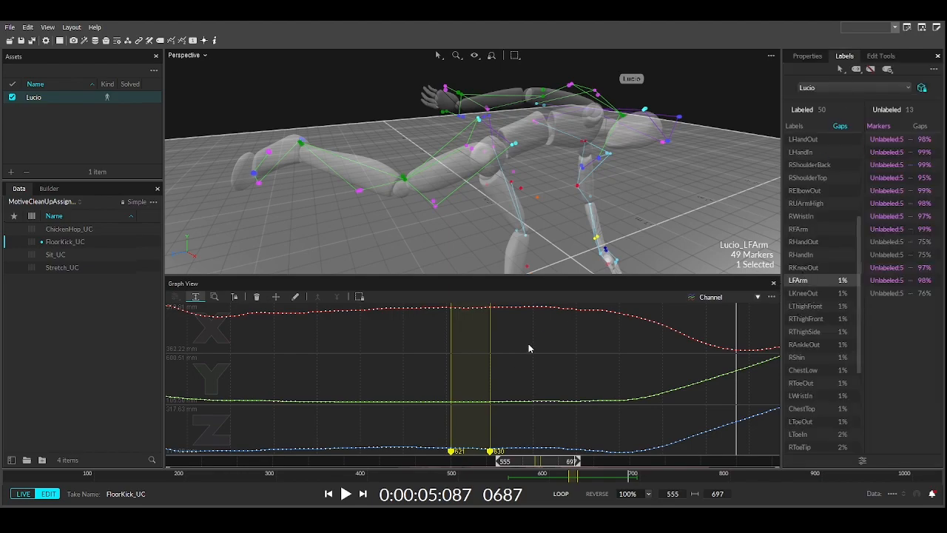
right_drag(546, 360, 533, 378)
key(f)
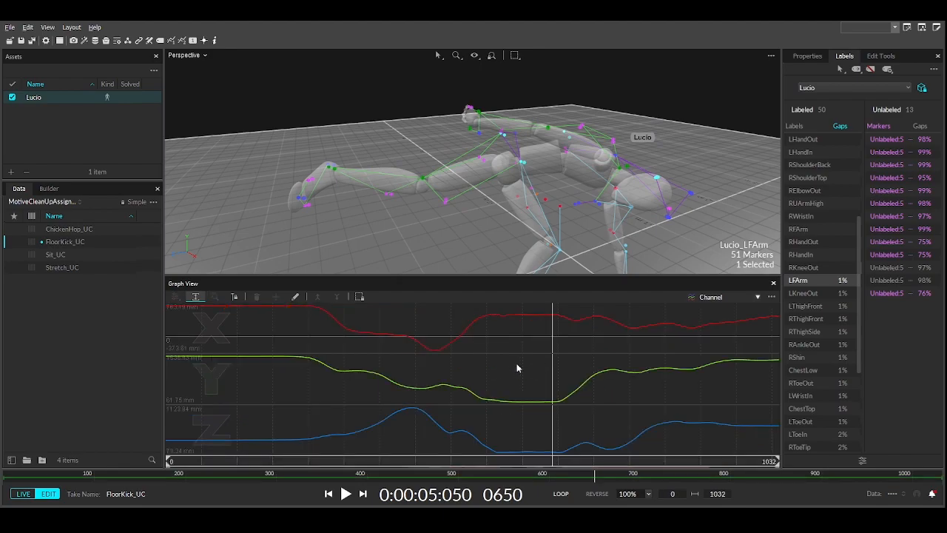
click(881, 56)
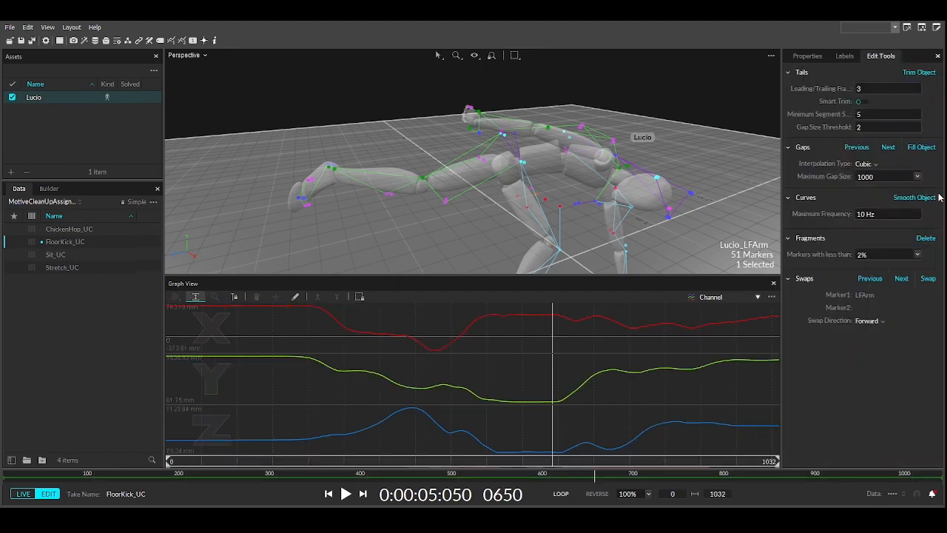
click(921, 148)
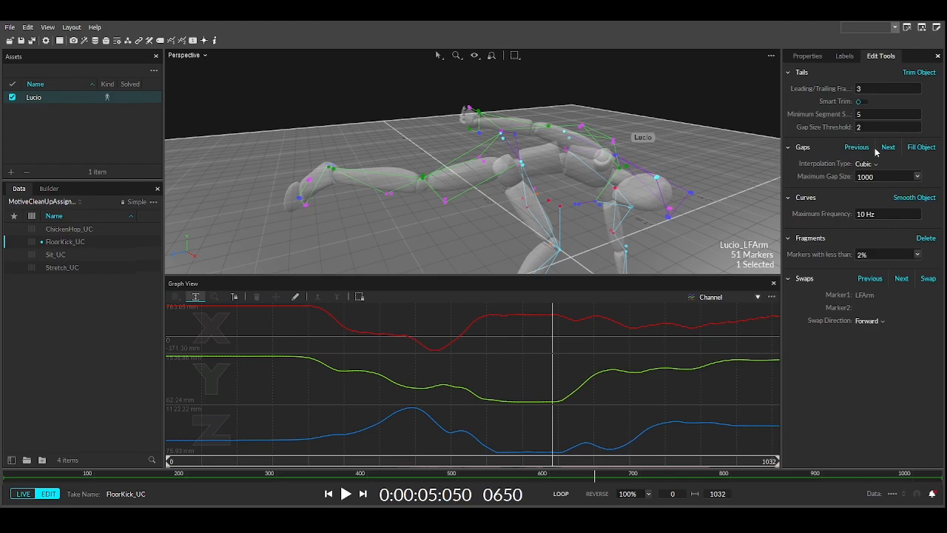
Step: Select the LKneeOut marker and mark frames 626 to 656 in its curves, from the sudden jump to past the gap
click(843, 57)
click(808, 294)
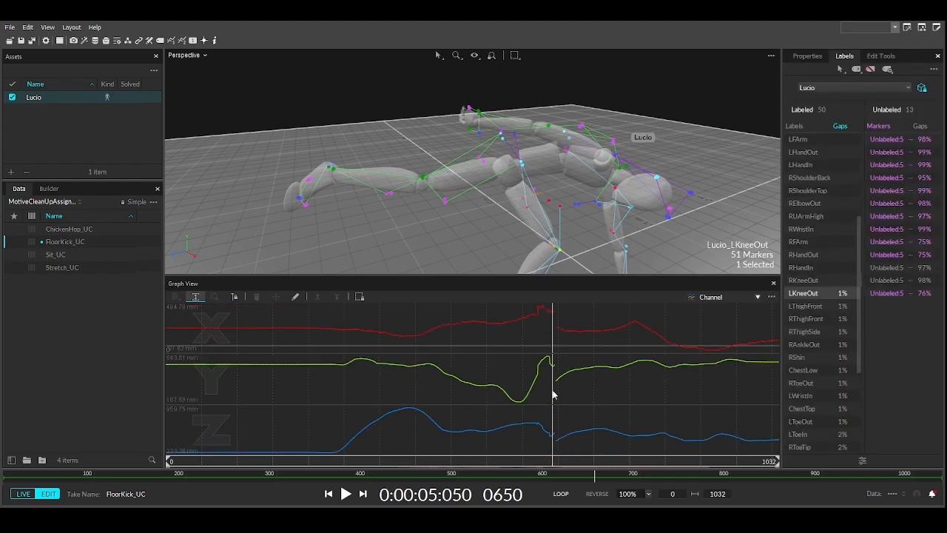
scroll(553, 394, up, 5)
scroll(560, 378, up, 1)
right_drag(497, 248, 641, 248)
scroll(495, 336, down, 4)
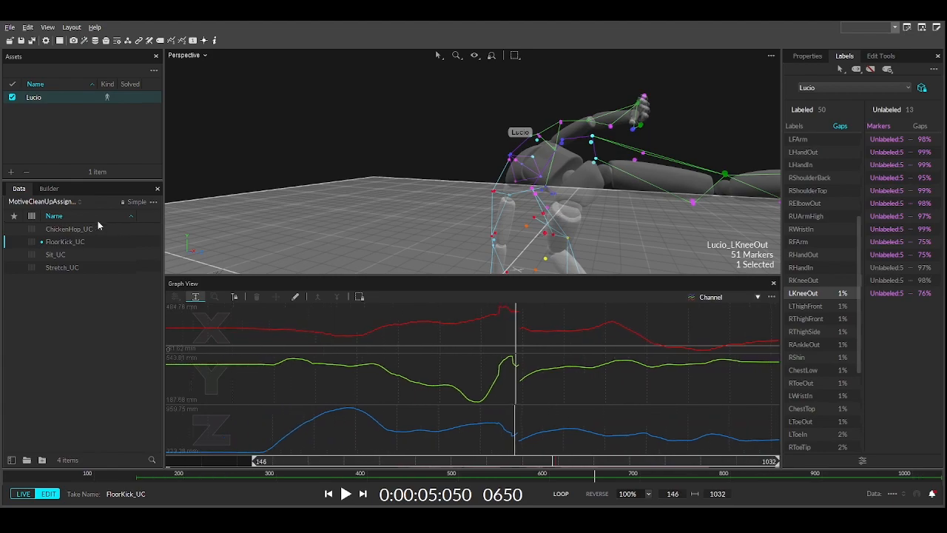
right_drag(114, 221, 444, 294)
middle_drag(728, 383, 422, 354)
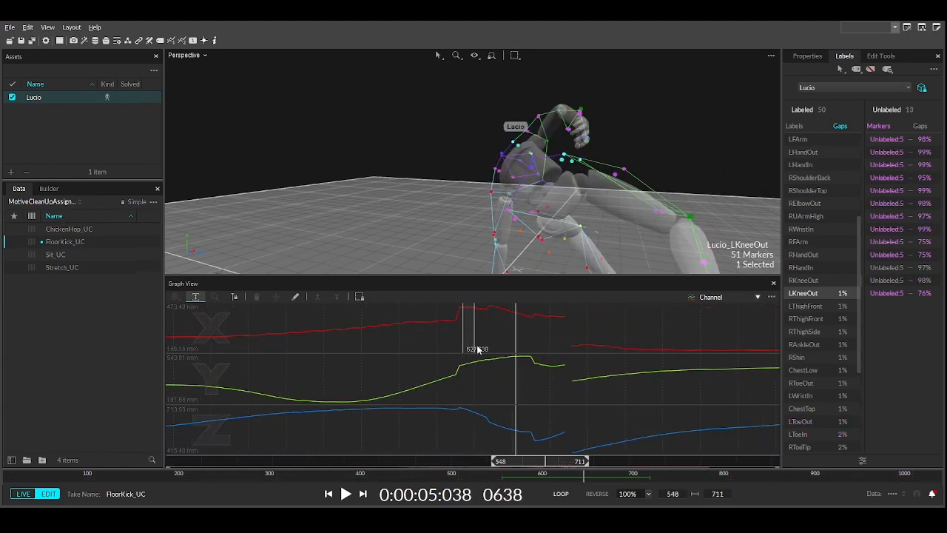
scroll(475, 345, up, 5)
scroll(420, 362, down, 10)
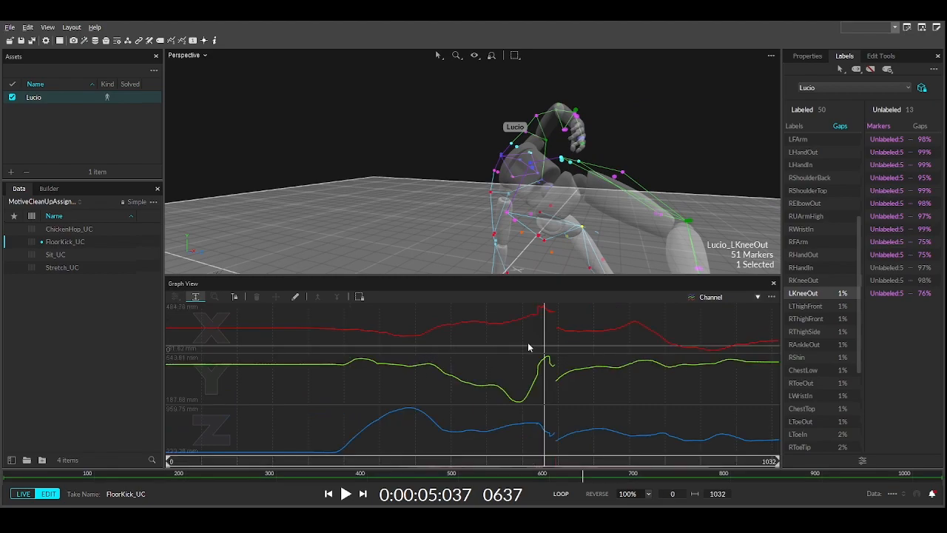
scroll(580, 336, up, 8)
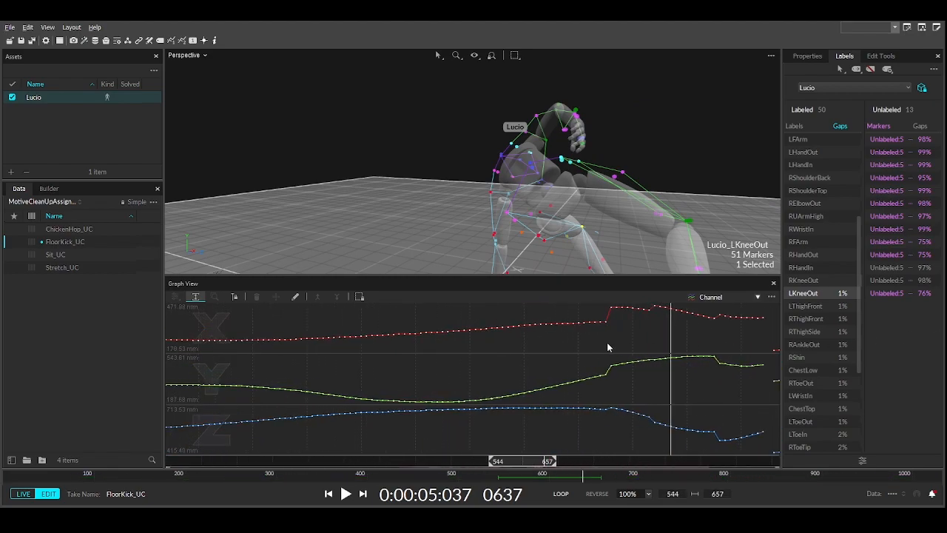
middle_drag(607, 343, 418, 332)
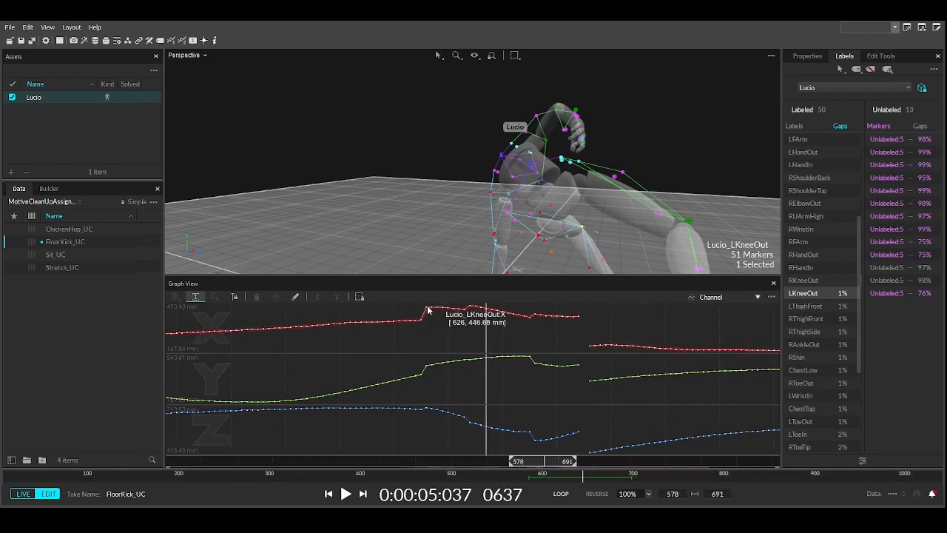
drag(526, 462, 540, 461)
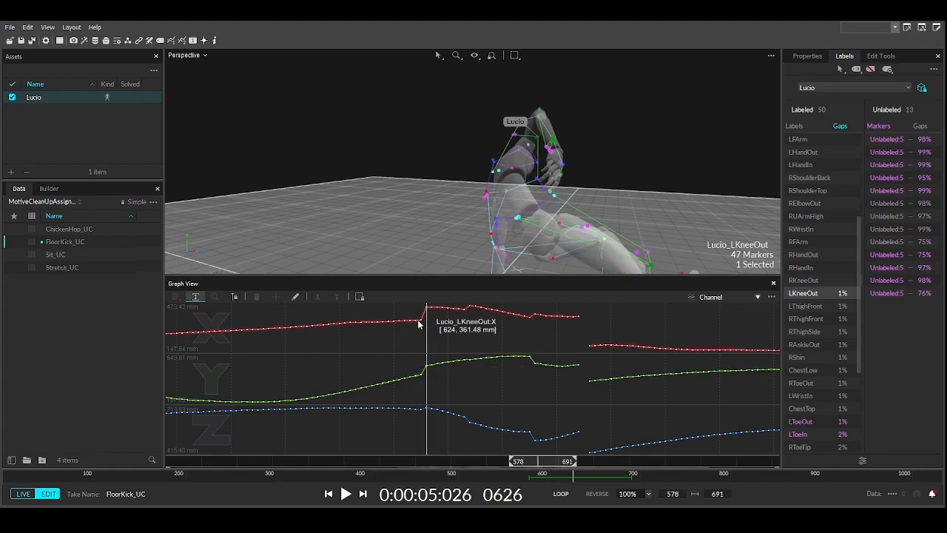
mouse_move(426, 319)
mouse_down()
mouse_move(575, 344)
mouse_move(591, 357)
mouse_up()
Step: Step backward frame by frame from frame 626 and check the LKneeOut marker's position on the left leg
right_drag(560, 235, 452, 222)
key(Left)
key(Left)
key(Left)
key(Left)
key(Left)
key(Left)
key(Left)
key(Left)
key(Left)
key(Left)
key(Left)
key(Left)
key(Left)
key(Left)
key(Left)
key(Left)
key(Left)
key(Left)
key(Left)
key(Left)
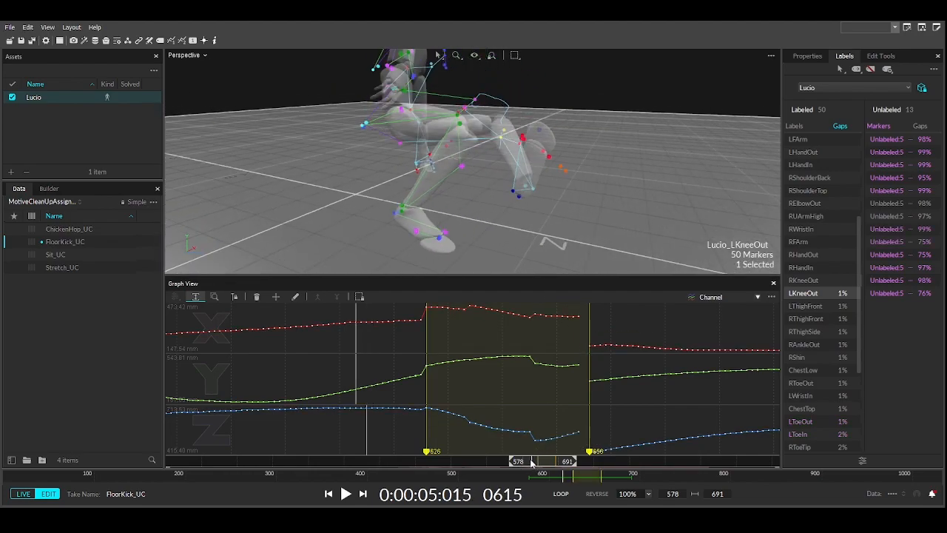
Step: Scrub between frames 580 and 644 and inspect the left knee from several angles for the marker that belongs to LKneeOut
right_drag(469, 217, 487, 449)
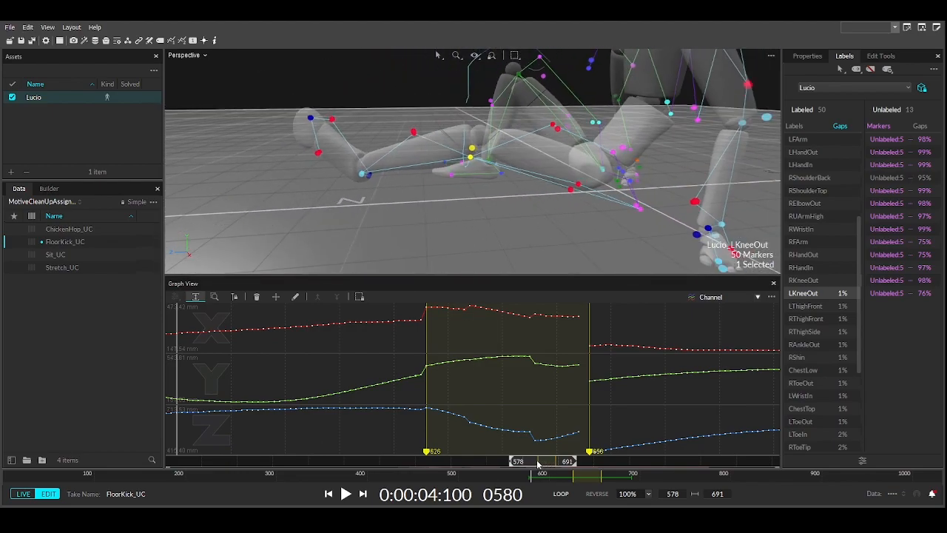
drag(537, 463, 541, 463)
right_drag(506, 151, 524, 250)
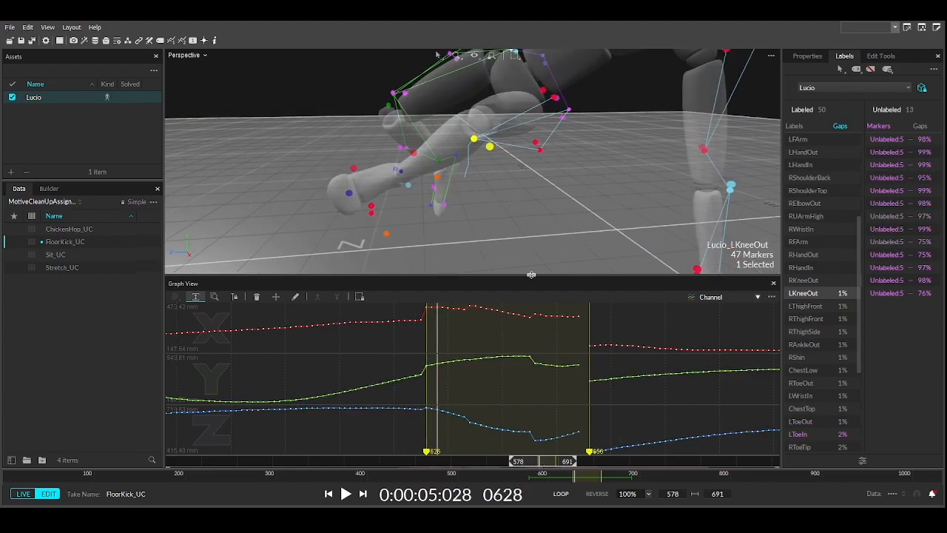
drag(539, 464, 548, 464)
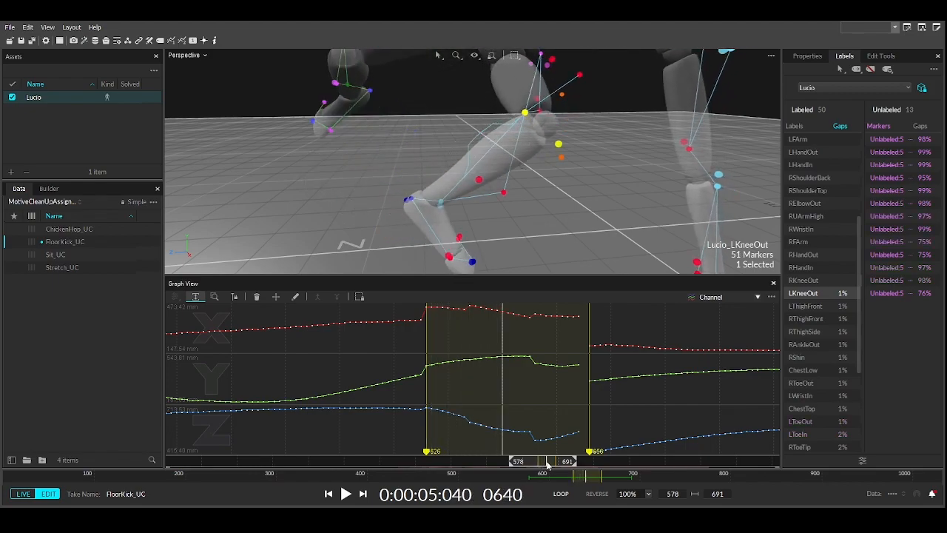
right_drag(543, 181, 556, 145)
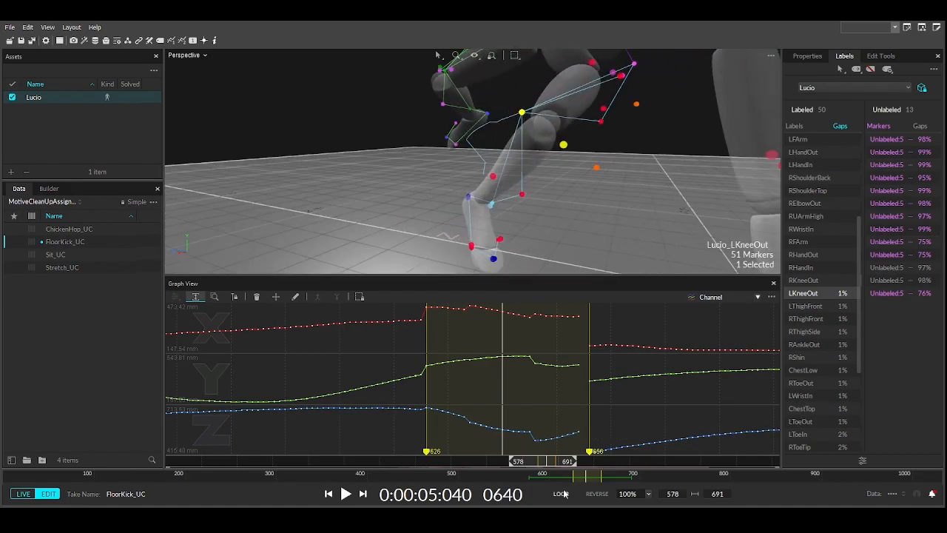
drag(546, 464, 519, 463)
mouse_move(499, 249)
right_down()
mouse_move(610, 286)
mouse_move(600, 277)
right_up()
middle_drag(546, 246, 530, 218)
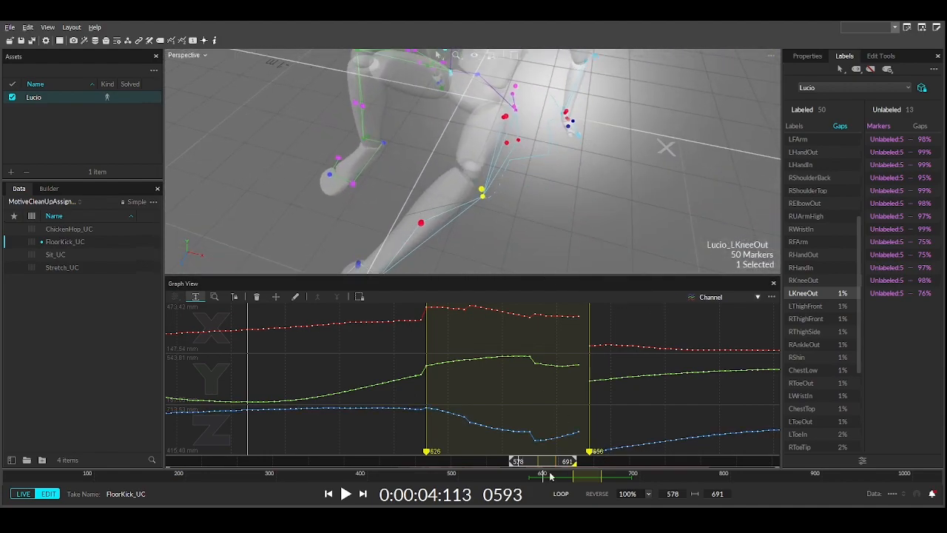
drag(527, 463, 576, 464)
right_drag(510, 235, 349, 150)
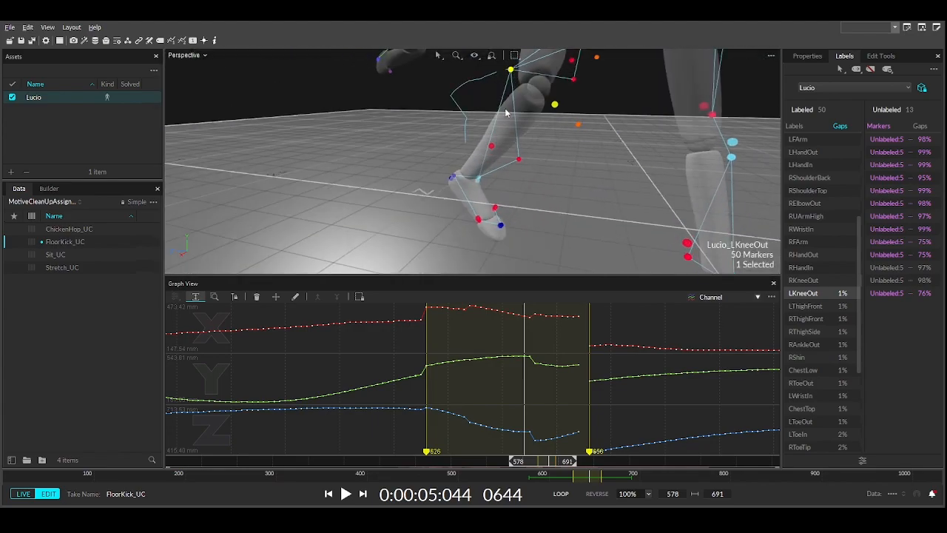
middle_drag(507, 111, 490, 178)
right_drag(491, 178, 531, 173)
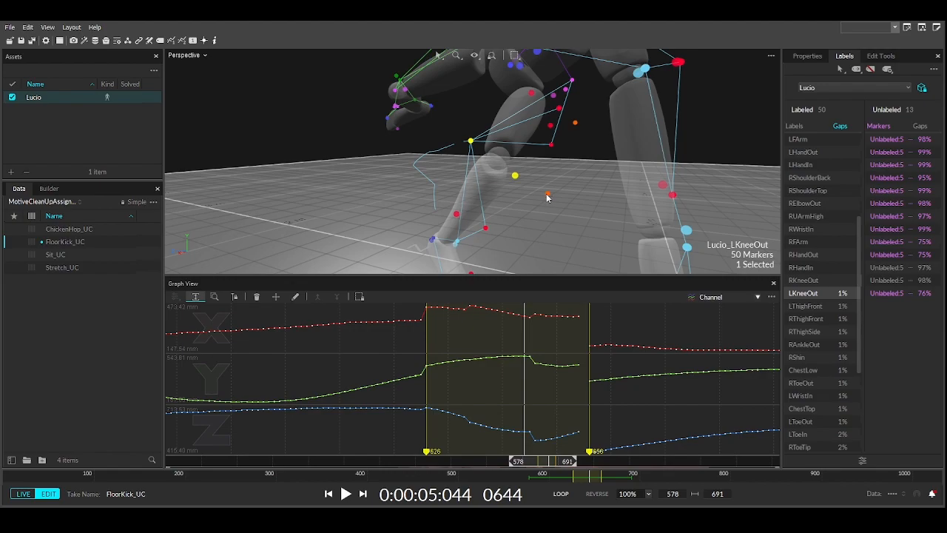
Step: Add the unlabeled marker beside the left knee to the selection and swap it with LKneeOut over frames 626 to 656
ctrl+click(546, 195)
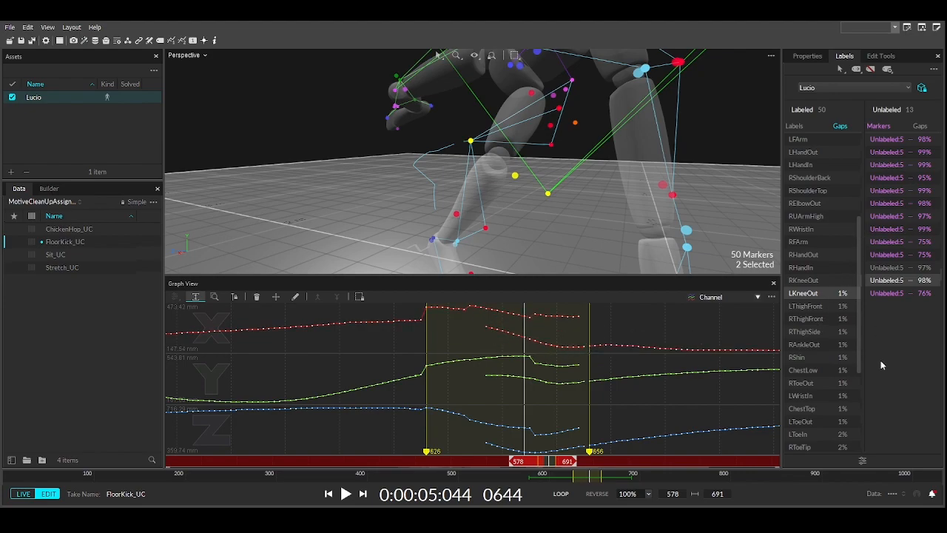
click(878, 56)
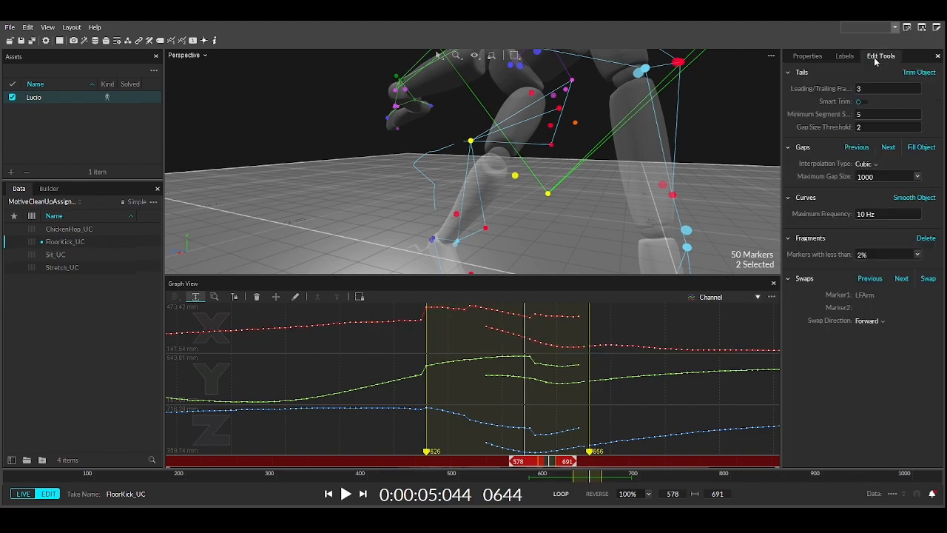
click(918, 278)
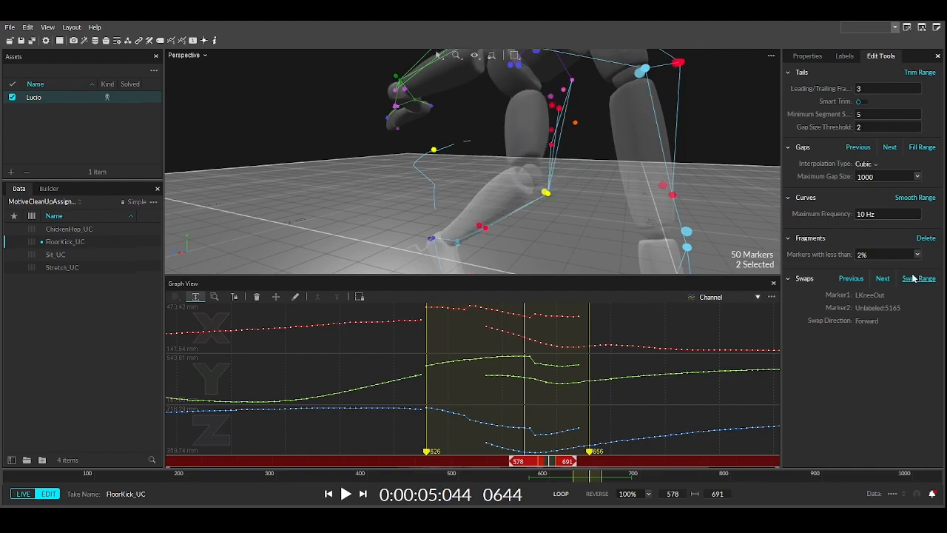
Step: Select only the LKneeOut marker, clear the frame range and scrub through the swapped frames to check its motion
click(547, 198)
right_drag(577, 229, 547, 200)
click(554, 195)
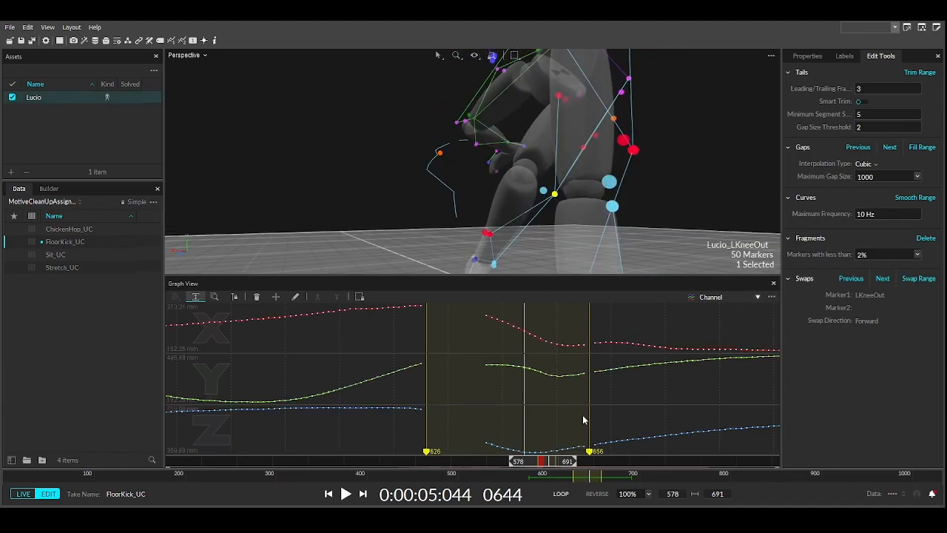
click(620, 397)
mouse_move(531, 461)
mouse_down()
mouse_move(541, 464)
mouse_move(524, 463)
mouse_move(532, 463)
mouse_up()
right_drag(376, 185, 494, 234)
mouse_move(532, 463)
mouse_down()
mouse_move(560, 463)
mouse_move(548, 462)
mouse_up()
Step: Select frames 624 to 639, fill the LKneeOut marker's gaps with cubic interpolation and smooth its whole curves
drag(447, 347, 499, 364)
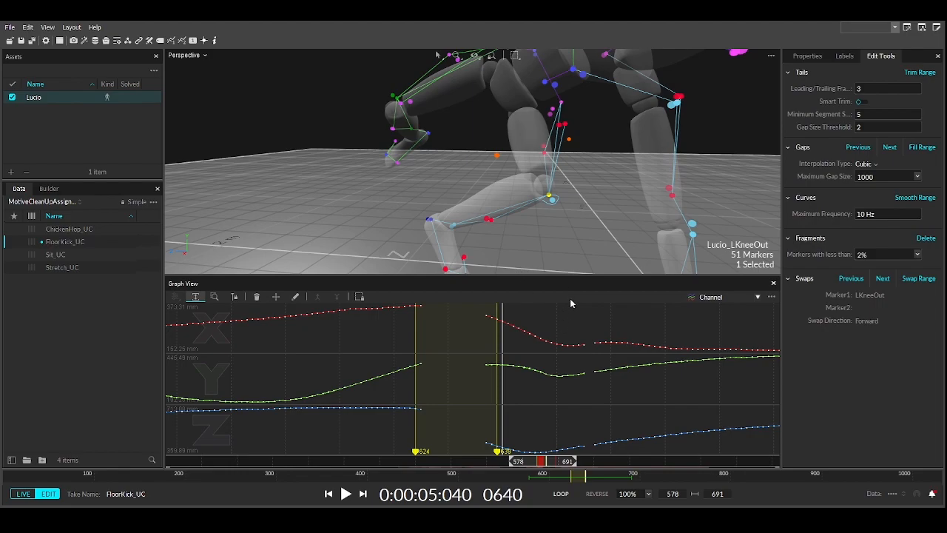
click(530, 335)
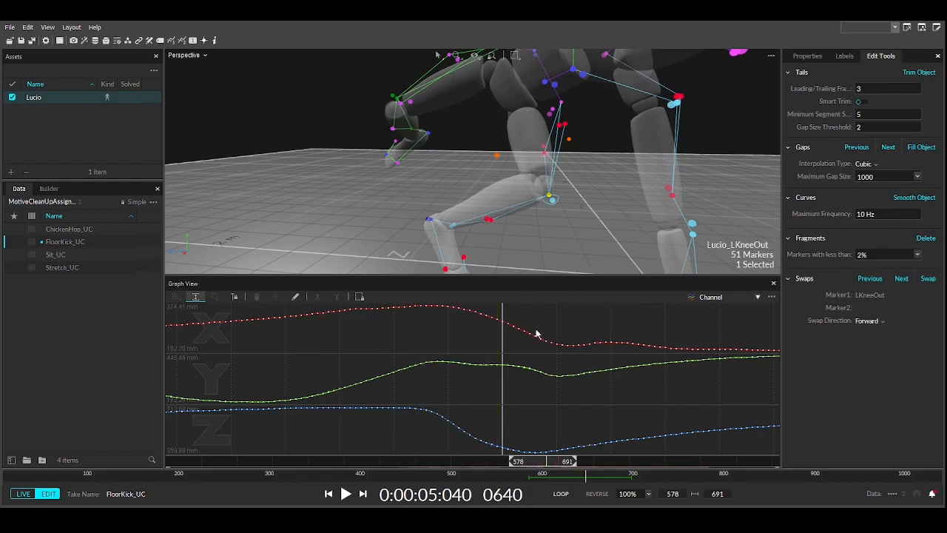
right_drag(578, 398, 109, 347)
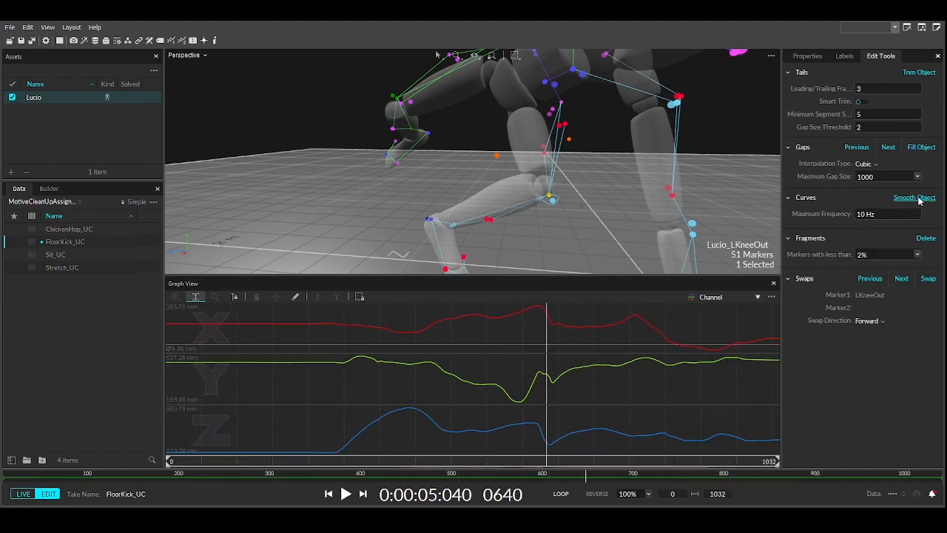
right_drag(638, 235, 740, 96)
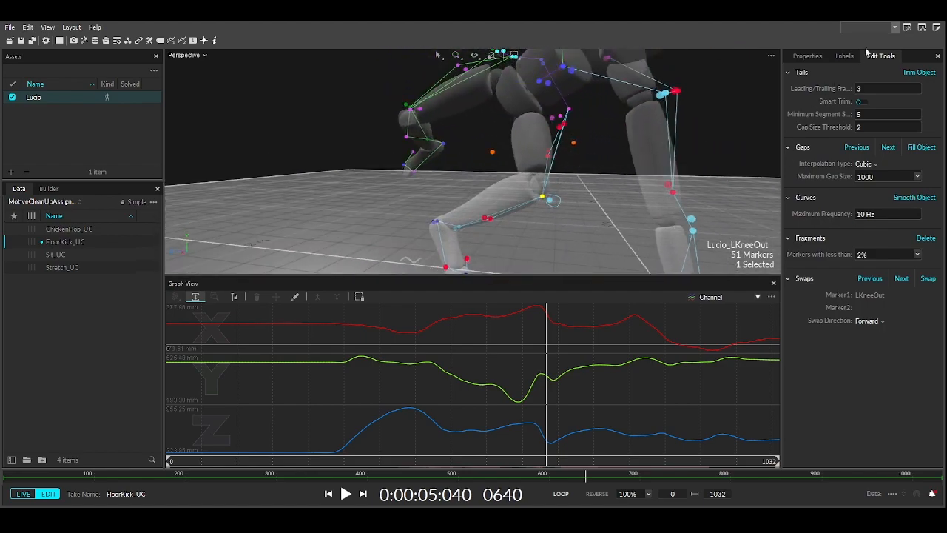
Step: Select the LThighFront marker and examine its curves around the abrupt jump at frame 914
click(844, 56)
click(806, 307)
mouse_move(530, 386)
alt+right_down()
mouse_move(556, 384)
mouse_move(543, 377)
mouse_move(667, 391)
mouse_move(793, 387)
alt+right_up()
key(shift+f)
middle_drag(668, 380, 316, 349)
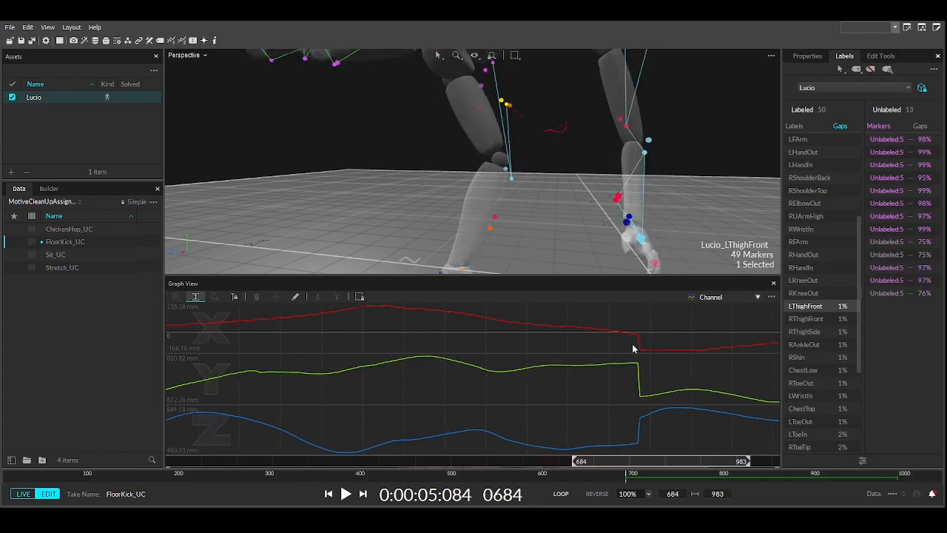
click(524, 398)
key(shift+f)
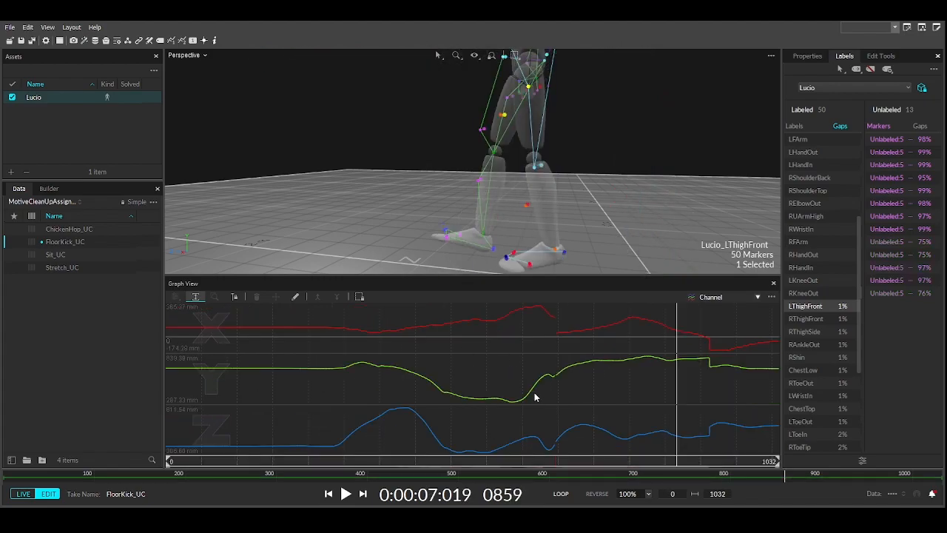
alt+right_drag(634, 395, 781, 376)
key(shift+f)
middle_drag(678, 386, 533, 379)
right_drag(533, 383, 709, 390)
middle_drag(677, 392, 517, 389)
right_drag(517, 389, 620, 387)
mouse_move(564, 335)
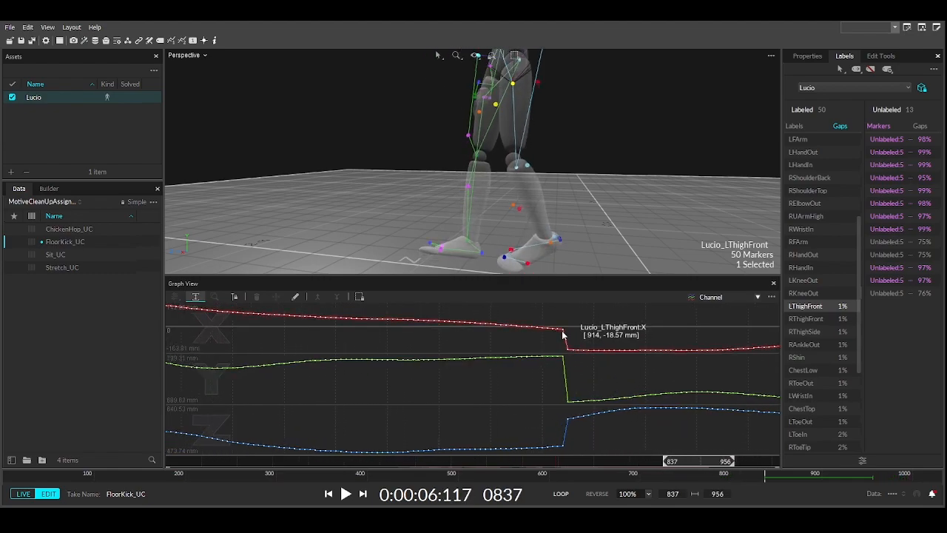
drag(564, 335, 332, 376)
alt+right_drag(354, 418, 401, 422)
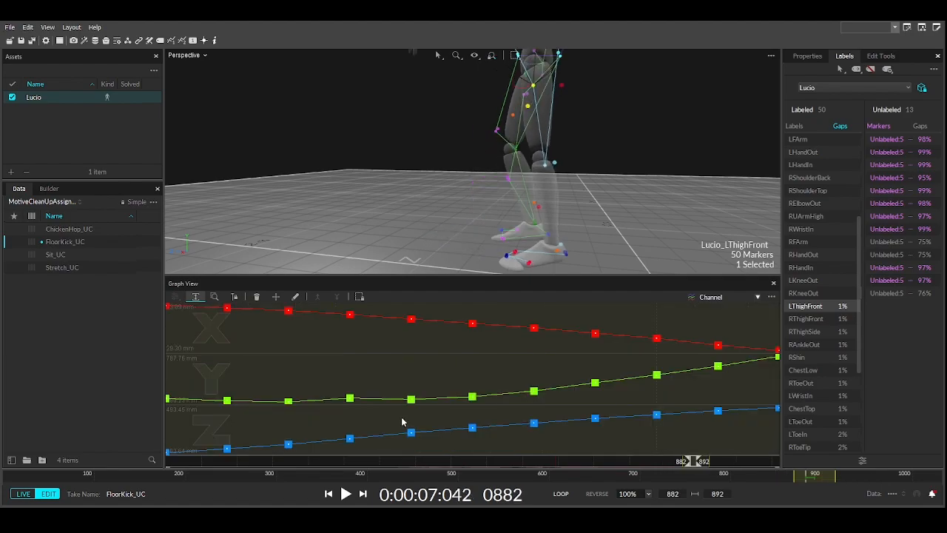
click(476, 365)
key(shift+f)
right_drag(696, 361, 933, 344)
middle_drag(721, 388, 559, 396)
key(Right)
right_drag(551, 382, 689, 373)
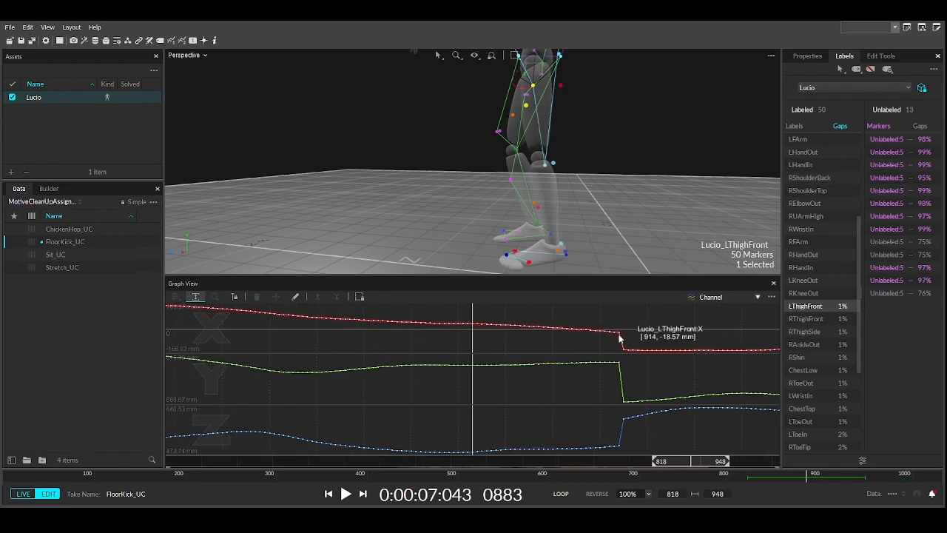
Step: Select frames 654 to 914 of the LThighFront curves, from the gap to the abrupt jump
drag(620, 338, 251, 392)
right_drag(366, 409, 238, 412)
middle_drag(238, 412, 584, 365)
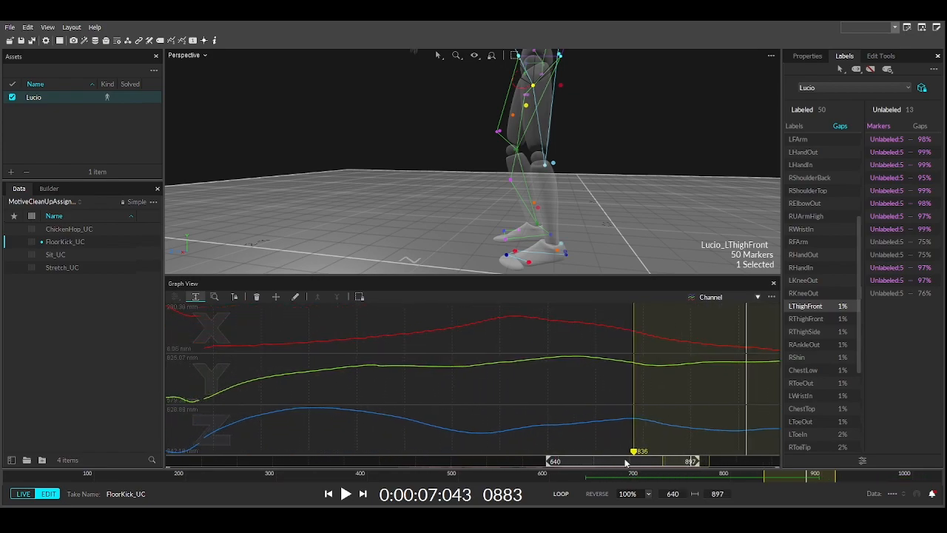
drag(632, 454, 199, 446)
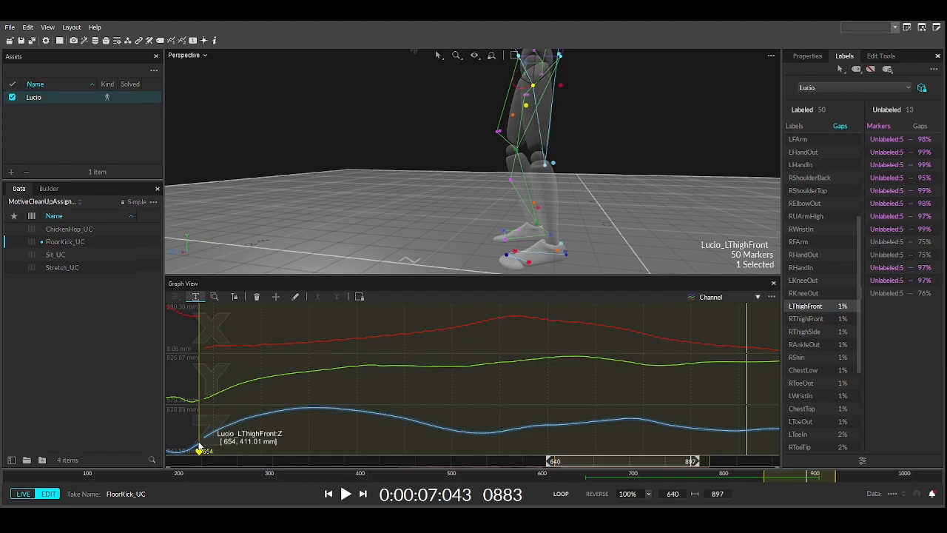
Step: Scrub through the frames around the start of the selected range and compare the LThighFront marker's position before and after the gap
mouse_move(349, 384)
alt+mouse_down()
mouse_move(310, 379)
mouse_move(360, 383)
mouse_move(197, 414)
mouse_move(362, 400)
mouse_move(695, 460)
mouse_move(648, 429)
mouse_move(179, 425)
mouse_move(203, 422)
alt+mouse_up()
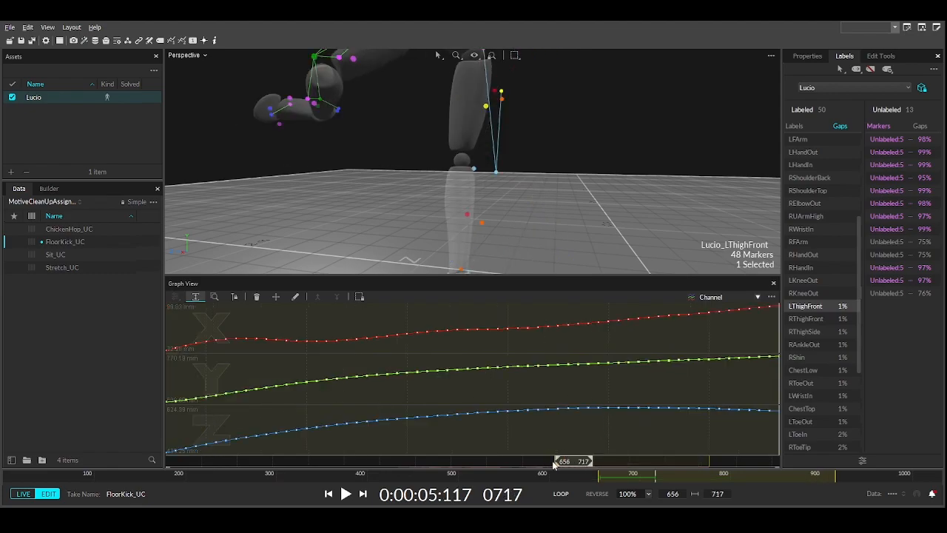
drag(557, 466, 462, 462)
middle_drag(515, 412, 282, 385)
middle_drag(662, 398, 473, 390)
right_drag(548, 386, 376, 375)
middle_drag(645, 397, 599, 393)
key(Right)
right_drag(522, 170, 368, 178)
scroll(369, 177, down, 5)
scroll(369, 178, up, 5)
drag(590, 463, 537, 459)
scroll(499, 177, down, 4)
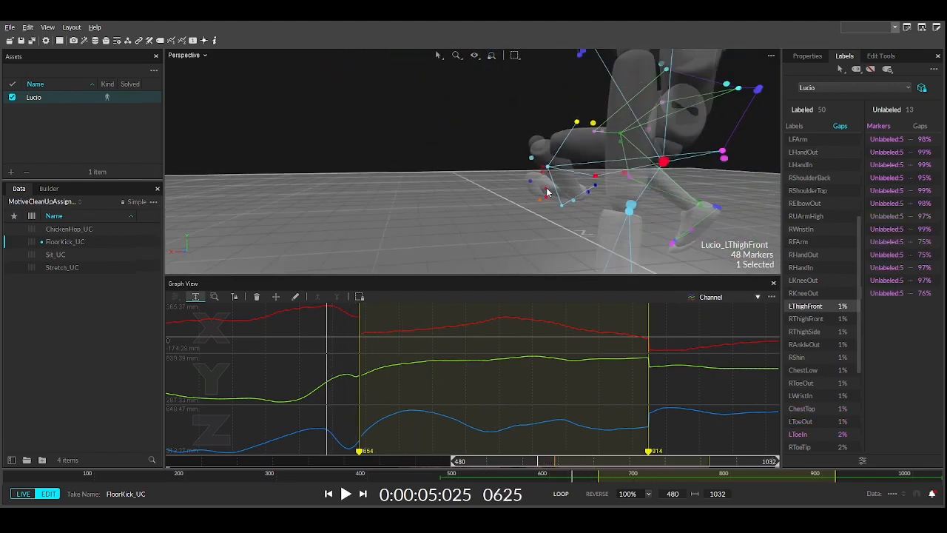
Step: Scrub between frames 625 and 763 and examine the LThighFront marker's position on the left thigh from several angles
scroll(553, 194, down, 5)
right_drag(567, 204, 593, 199)
middle_drag(593, 199, 566, 215)
scroll(462, 226, up, 8)
right_drag(486, 240, 524, 173)
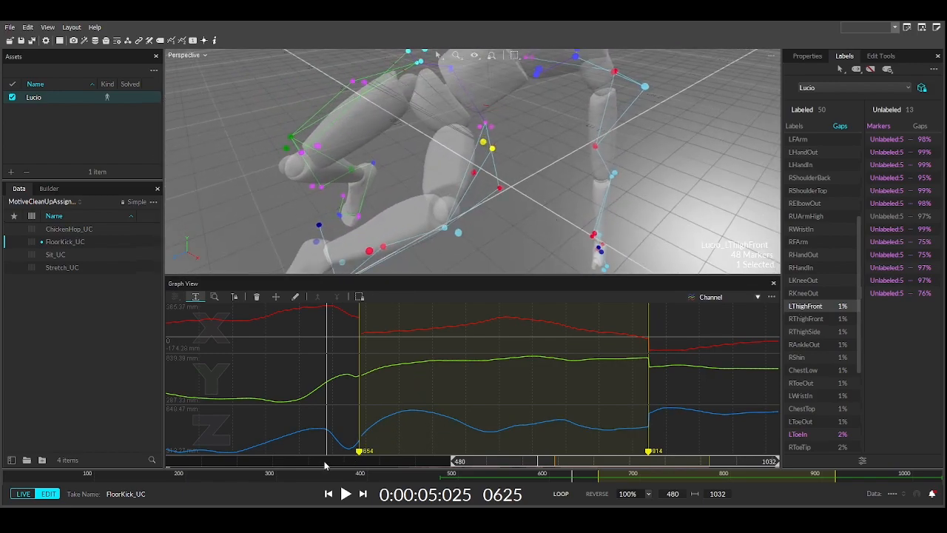
right_drag(458, 207, 384, 248)
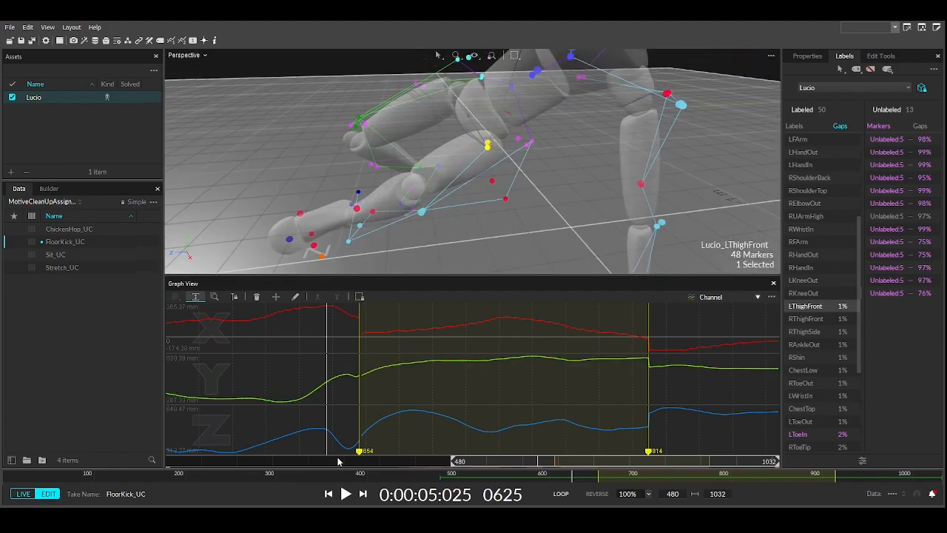
drag(471, 462, 560, 449)
right_drag(473, 174, 377, 174)
right_drag(494, 185, 474, 230)
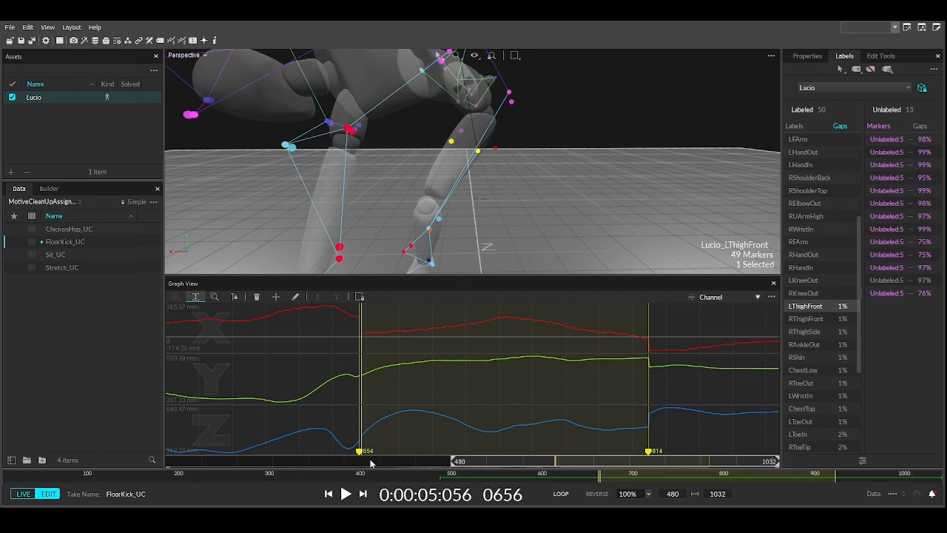
drag(558, 464, 622, 444)
right_drag(446, 156, 505, 110)
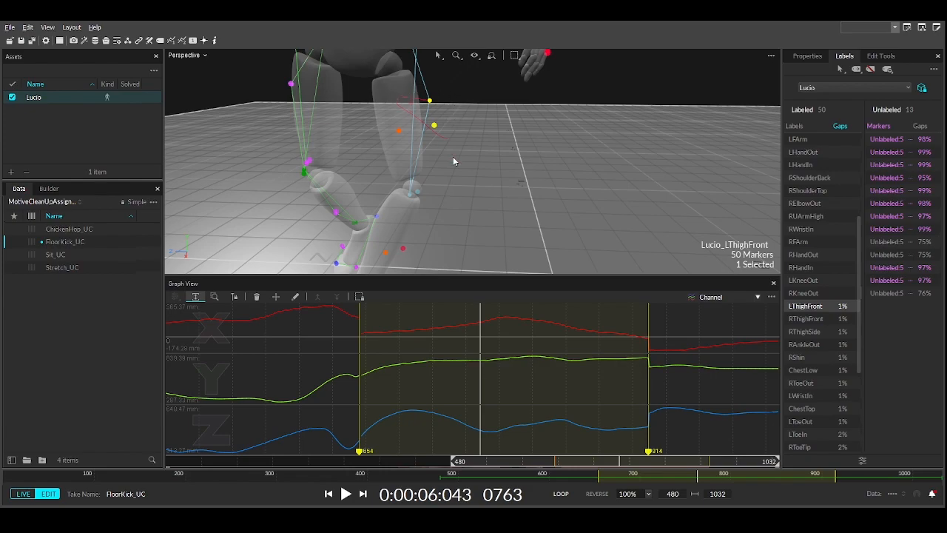
right_drag(453, 161, 474, 152)
right_drag(413, 160, 426, 127)
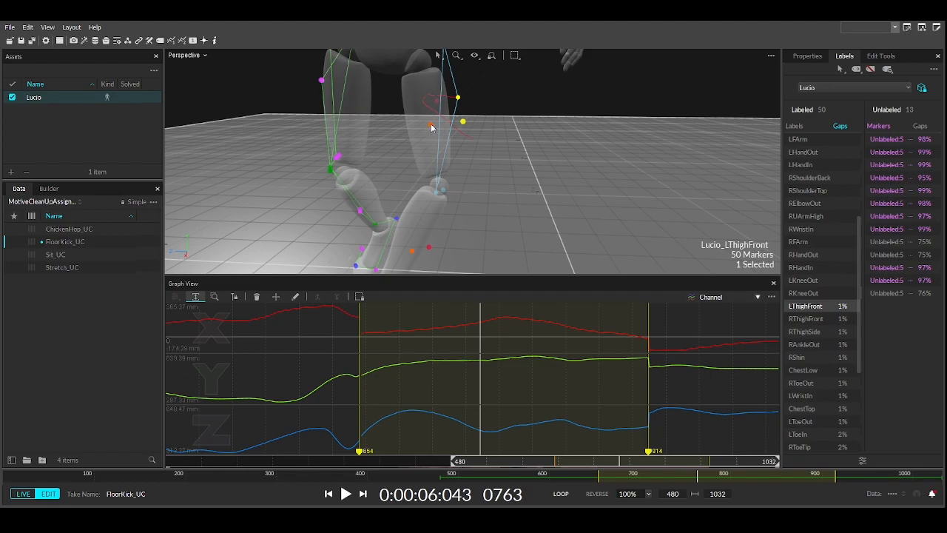
Step: Add the unlabeled marker 5163 on the left thigh to the selection and swap it with LThighFront over frames 654 to 914
ctrl+click(431, 126)
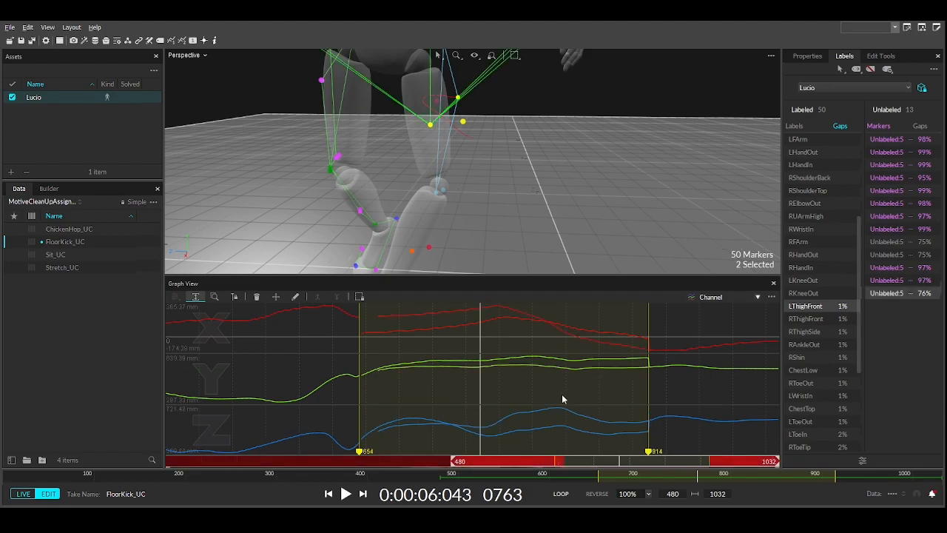
scroll(562, 399, up, 6)
right_drag(743, 352, 608, 379)
drag(608, 378, 249, 409)
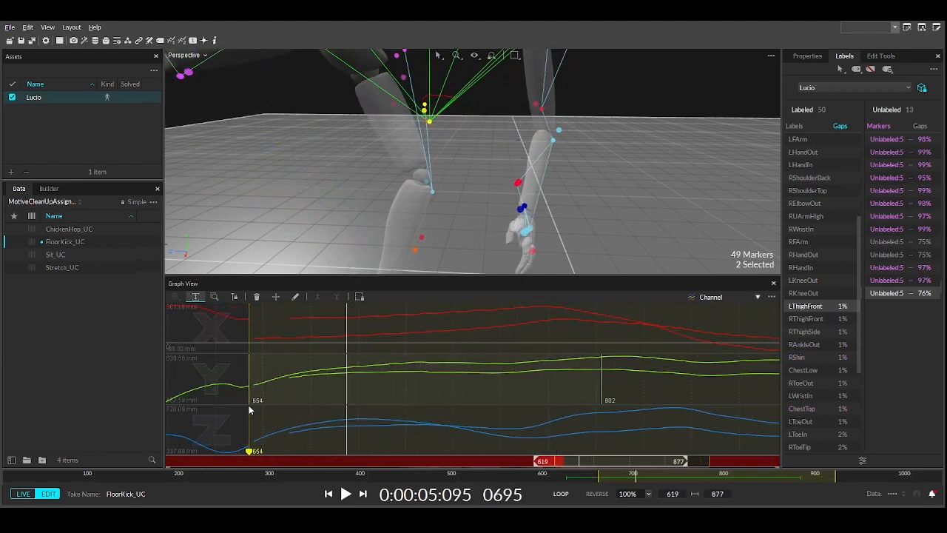
scroll(249, 409, down, 3)
right_drag(483, 398, 374, 382)
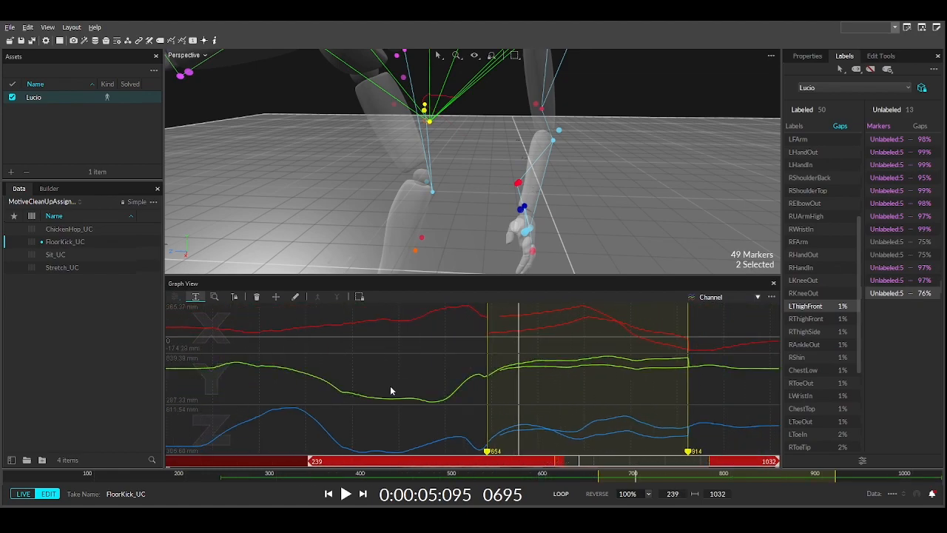
click(884, 56)
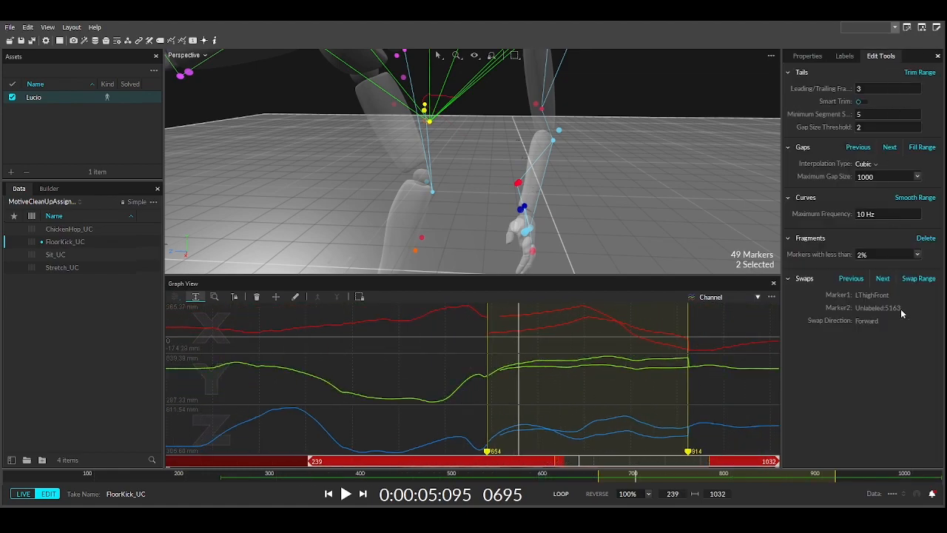
click(921, 282)
Step: Check the swapped LThighFront marker against the neighbouring thigh markers at frames 695 and 657
mouse_move(407, 133)
right_down()
mouse_move(363, 139)
mouse_move(408, 133)
right_up()
click(401, 124)
click(412, 125)
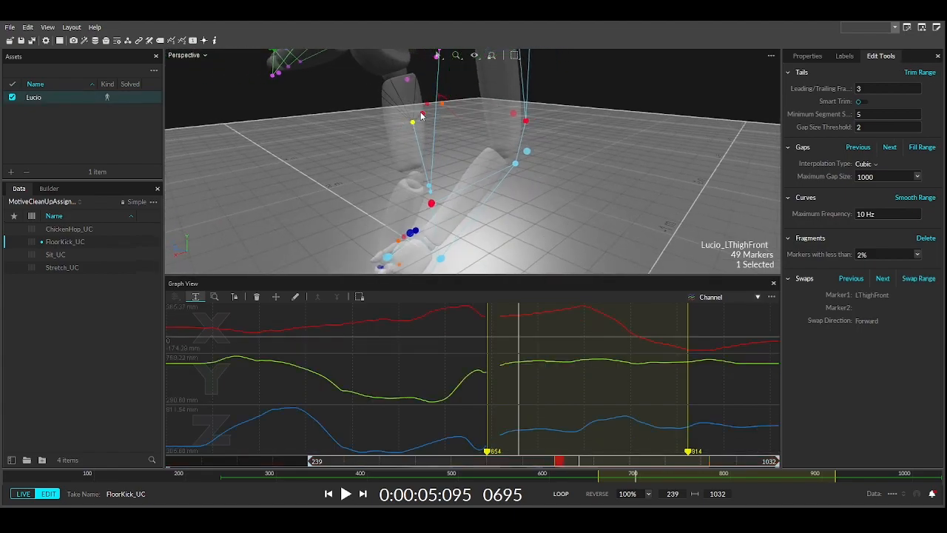
key(Left)
click(845, 57)
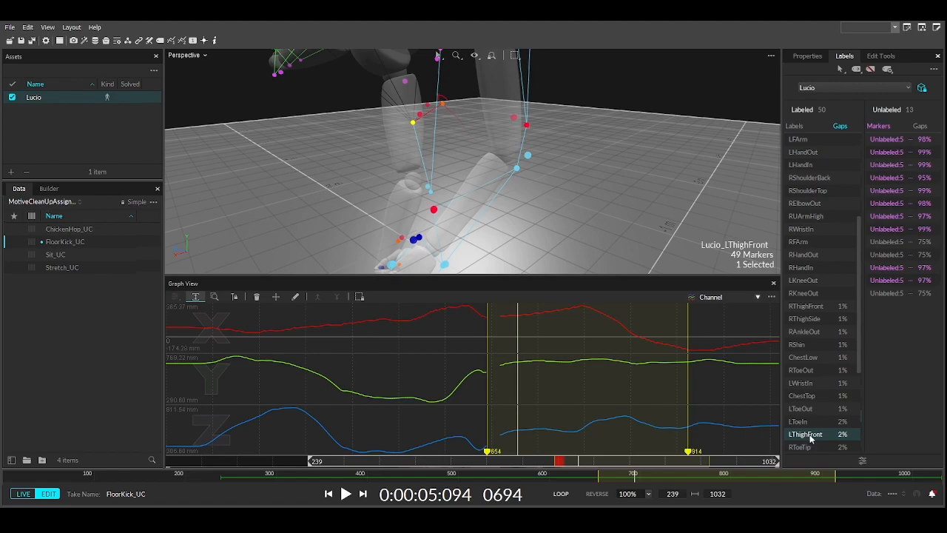
right_drag(473, 252, 592, 267)
click(680, 433)
drag(578, 463, 559, 463)
right_drag(440, 254, 322, 148)
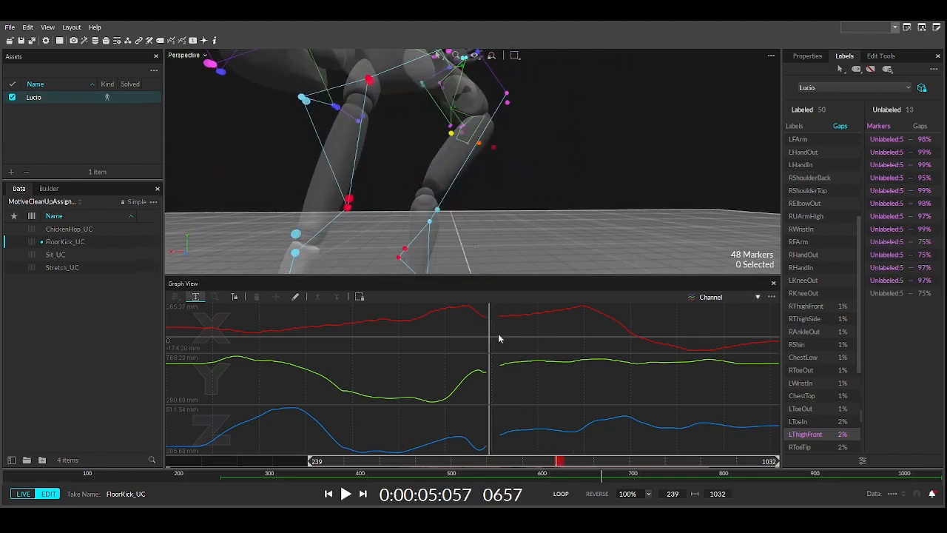
Step: Undo and redo the LThighFront swap while comparing both candidate markers on the left thigh at frame 657
click(478, 144)
right_drag(520, 395, 558, 318)
right_drag(518, 255, 460, 225)
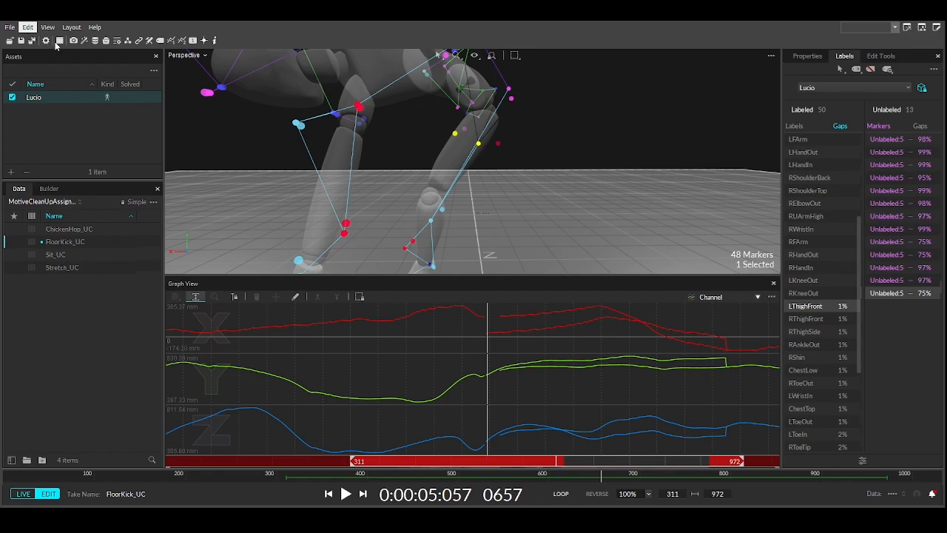
click(468, 156)
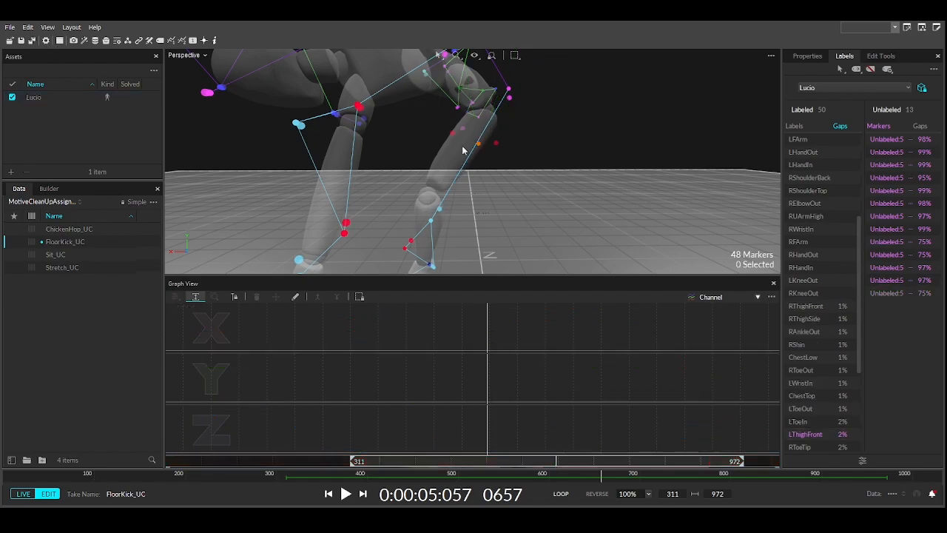
right_drag(469, 167, 613, 188)
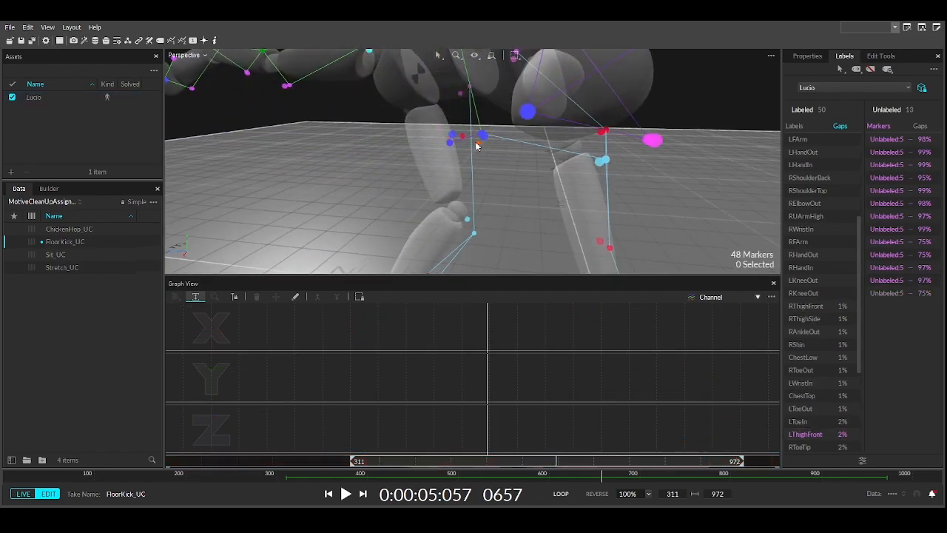
Step: Select frames 651 to 673 of the LThighFront marker and fill the gap with cubic interpolation
right_drag(452, 165, 483, 400)
drag(466, 468, 634, 466)
right_drag(345, 150, 406, 133)
click(409, 122)
scroll(483, 210, down, 4)
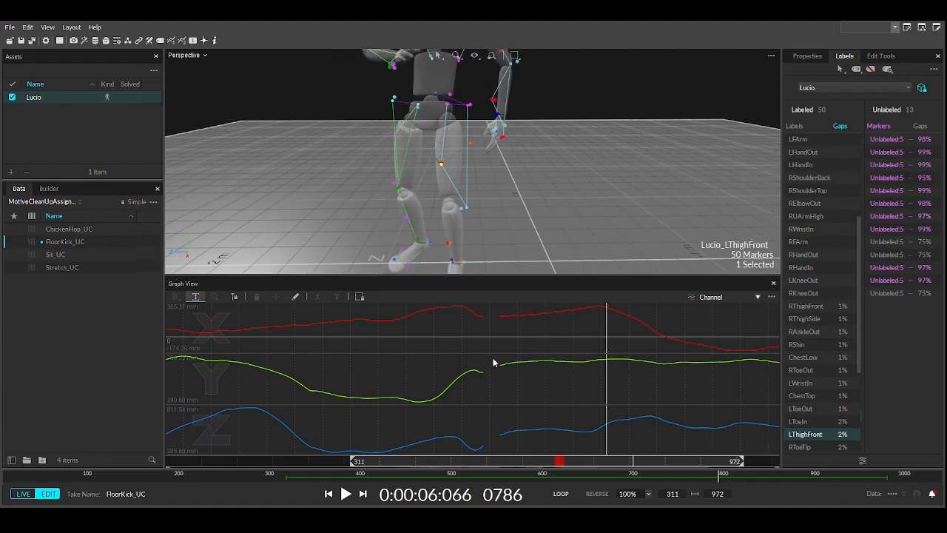
drag(480, 375, 498, 376)
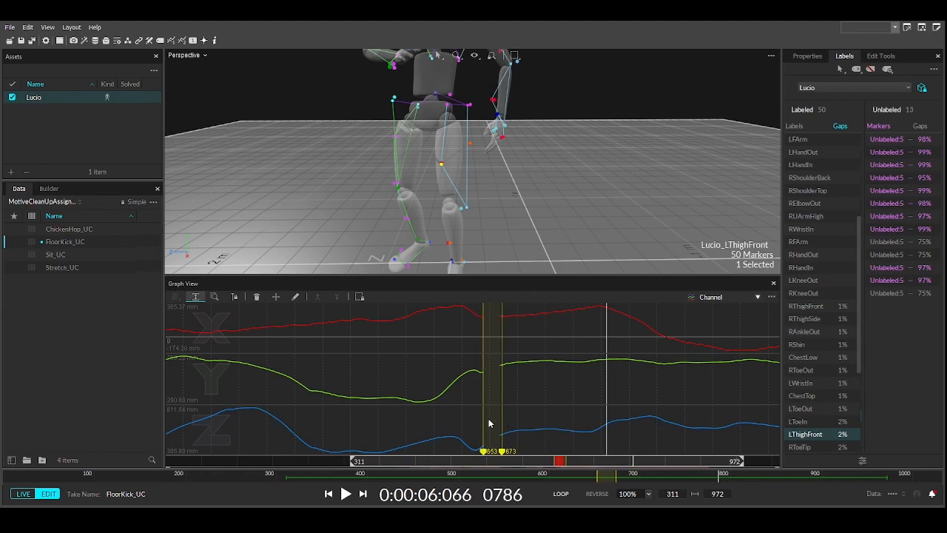
drag(485, 453, 482, 453)
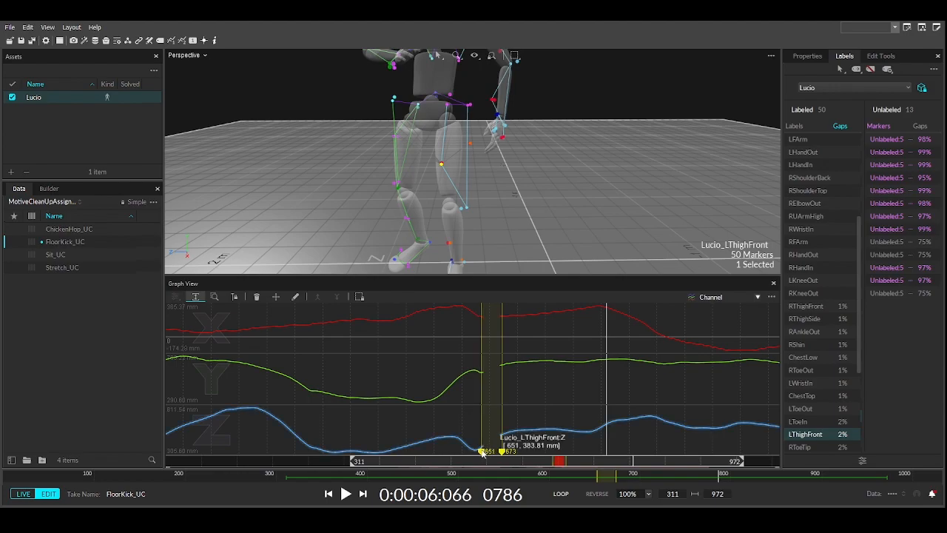
click(879, 56)
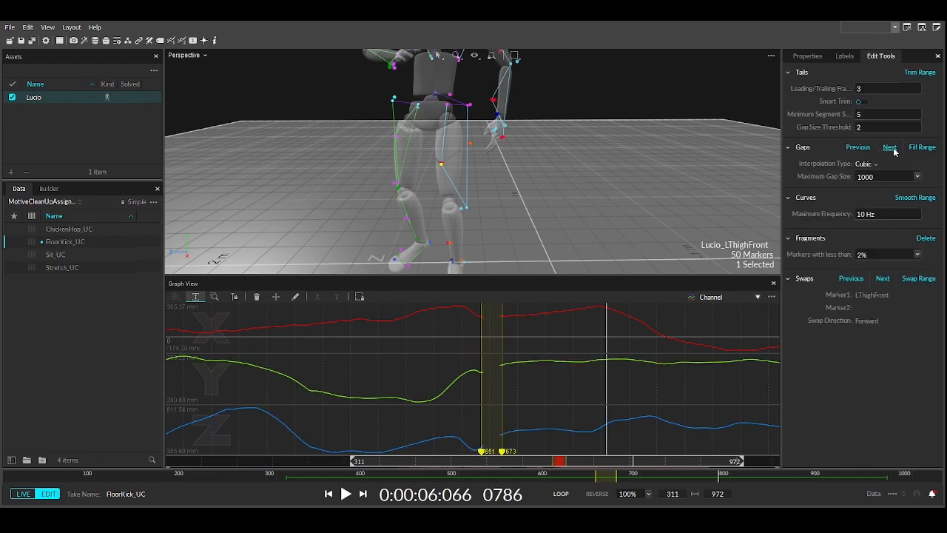
click(921, 147)
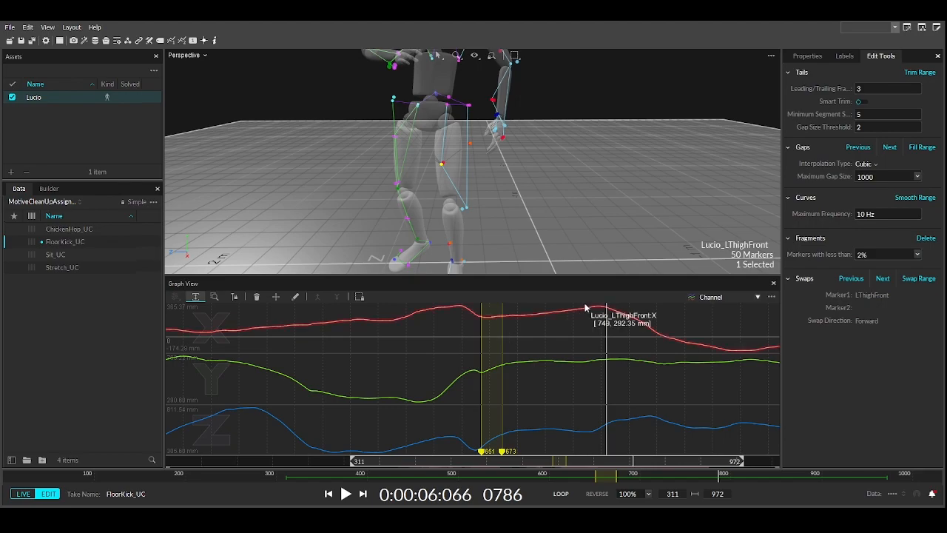
Step: Clear the frame range selection and smooth the LThighFront marker's whole curves at 10 Hz
drag(455, 411, 440, 405)
alt+right_drag(439, 404, 176, 443)
right_drag(528, 419, 277, 427)
middle_drag(637, 394, 556, 386)
click(558, 390)
right_drag(611, 186, 651, 159)
click(914, 198)
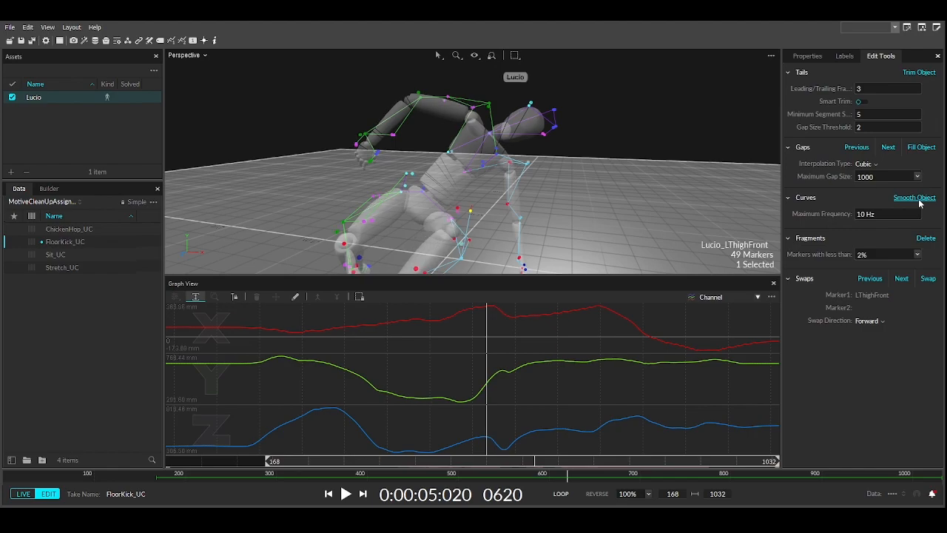
Step: Check the LThighFront marker up to frame 647 and fill its remaining gaps with cubic interpolation
right_drag(575, 232, 526, 431)
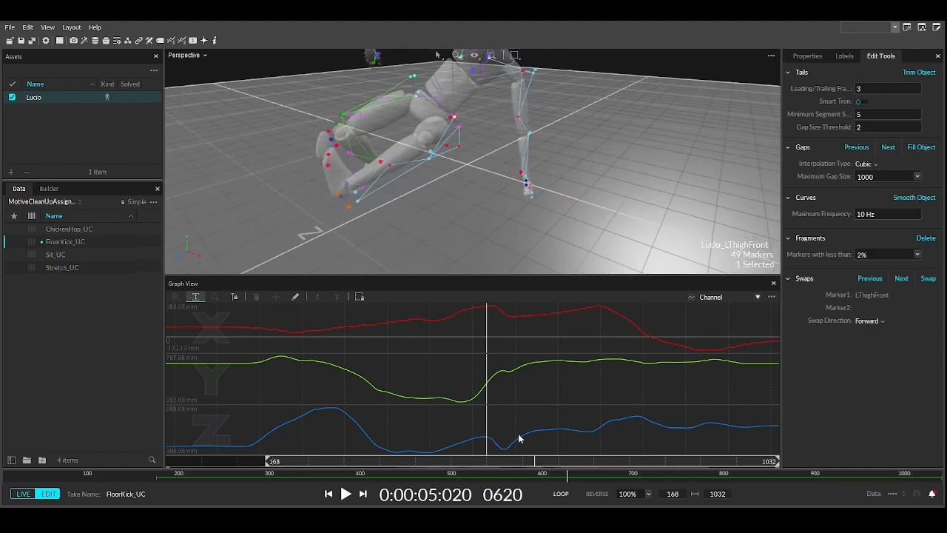
drag(487, 464, 551, 406)
click(844, 55)
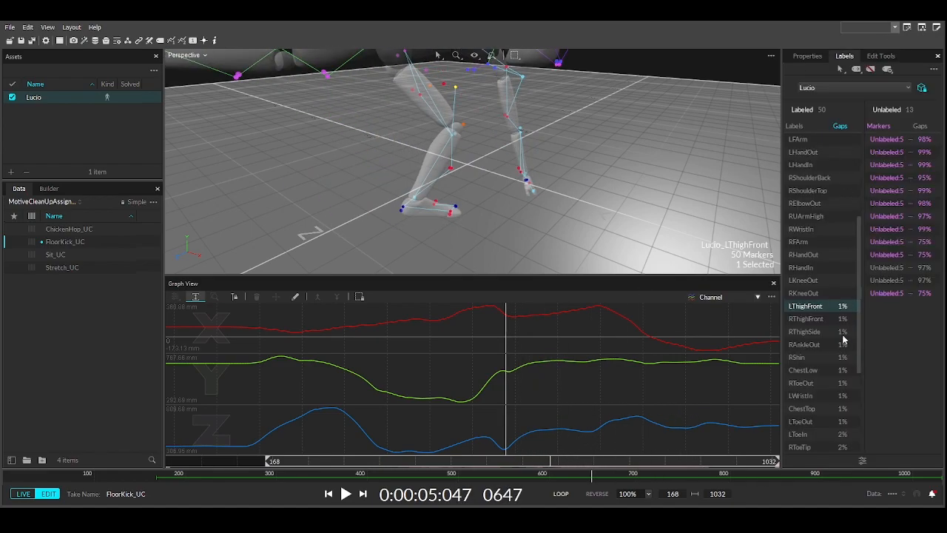
click(880, 56)
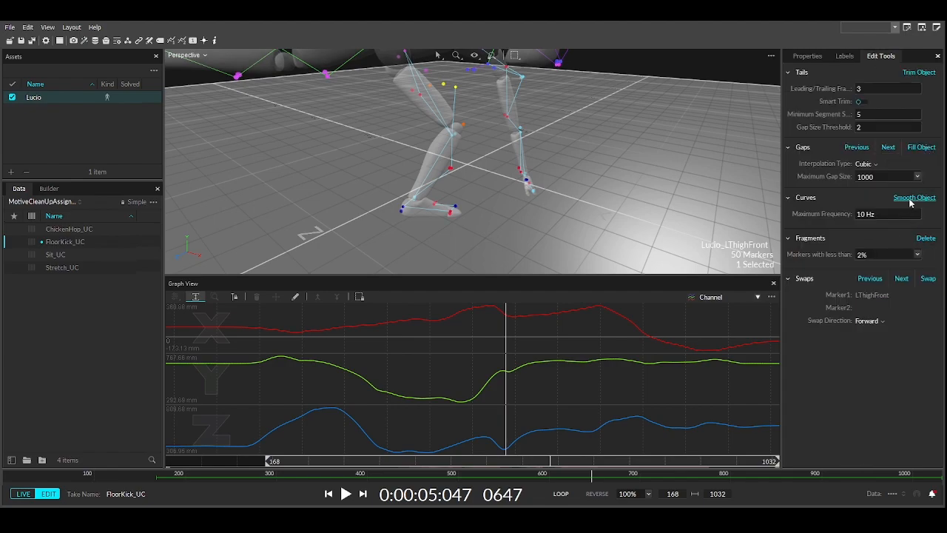
click(845, 56)
Step: Select the RThighFront marker, fill its gaps with cubic interpolation and smooth its whole curves
click(813, 320)
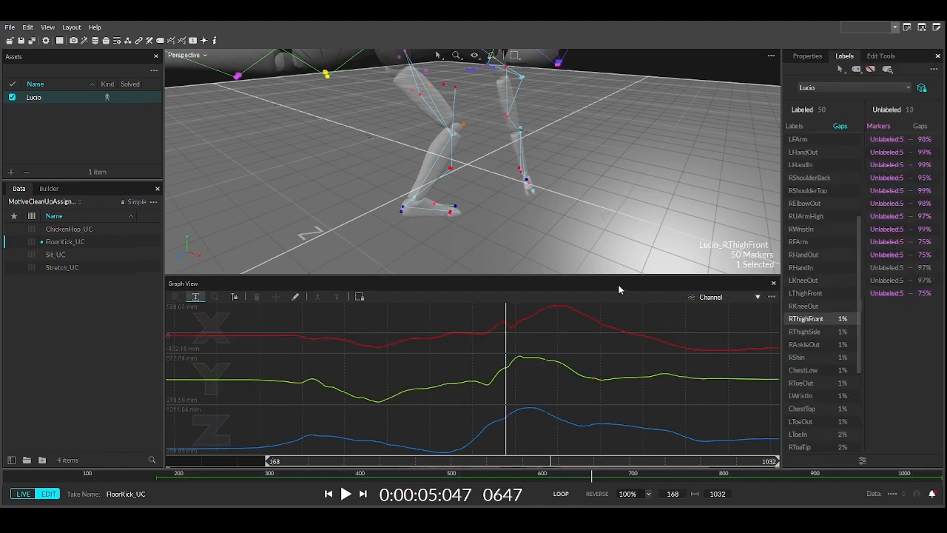
scroll(404, 185, down, 4)
right_drag(423, 219, 484, 219)
scroll(505, 216, up, 4)
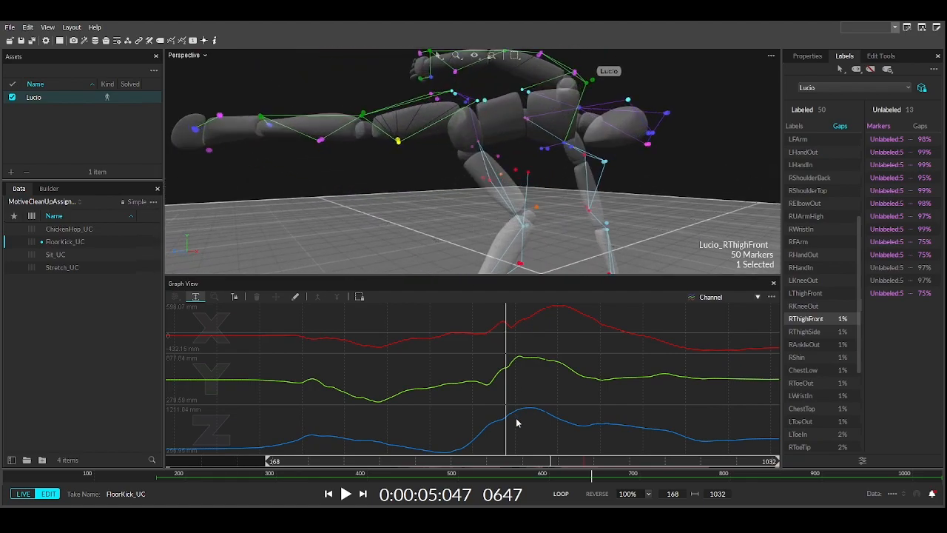
drag(528, 466, 522, 435)
right_drag(396, 137, 430, 138)
drag(467, 470, 578, 433)
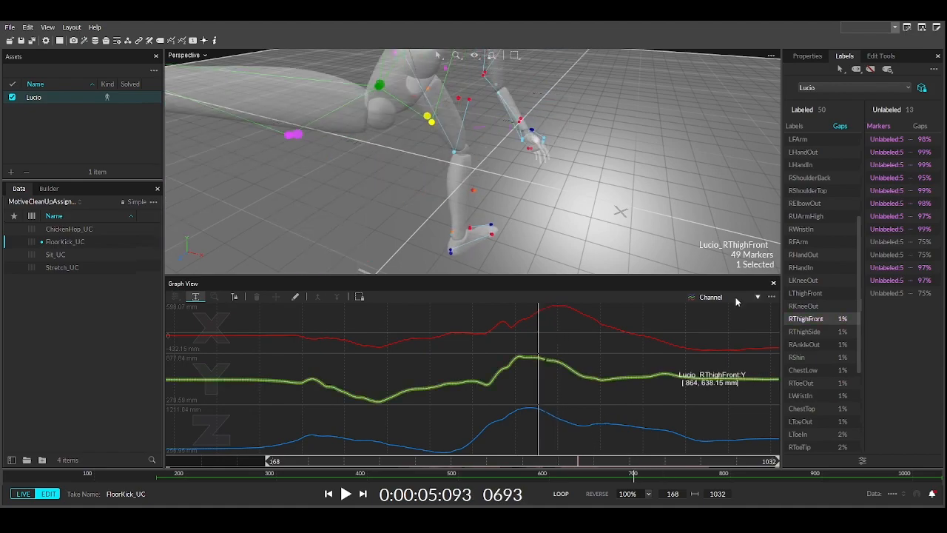
click(880, 55)
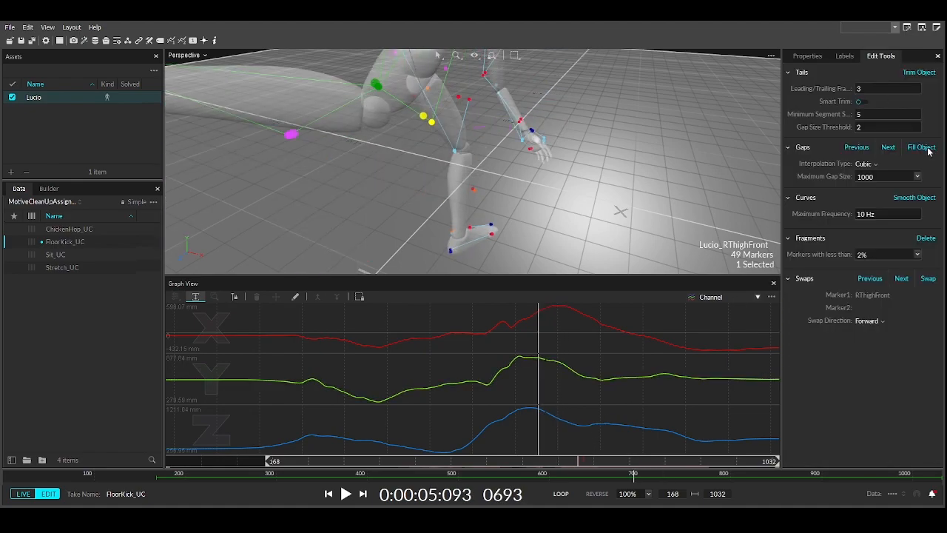
click(912, 202)
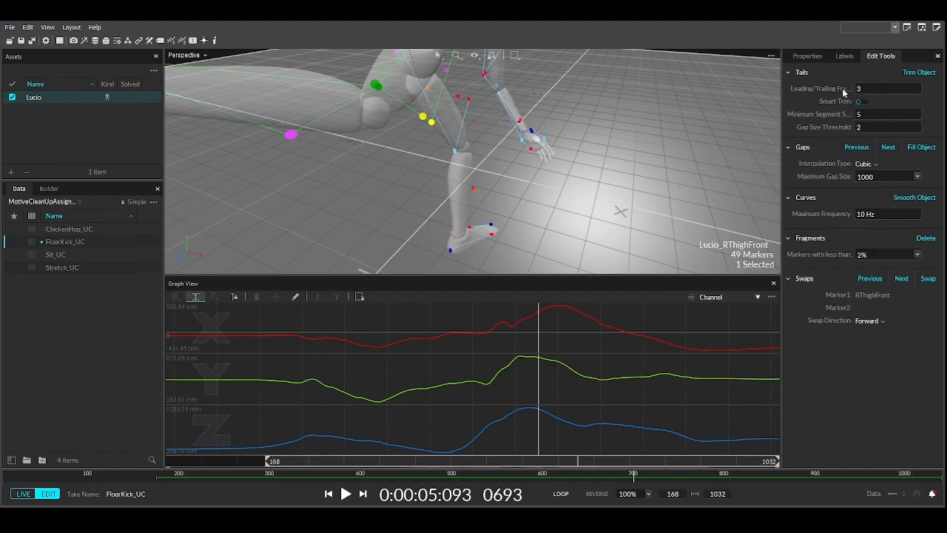
Step: Select the RThighSide marker and examine its position on the right thigh at frames 519 and 341
click(844, 58)
right_drag(529, 166, 580, 216)
click(802, 331)
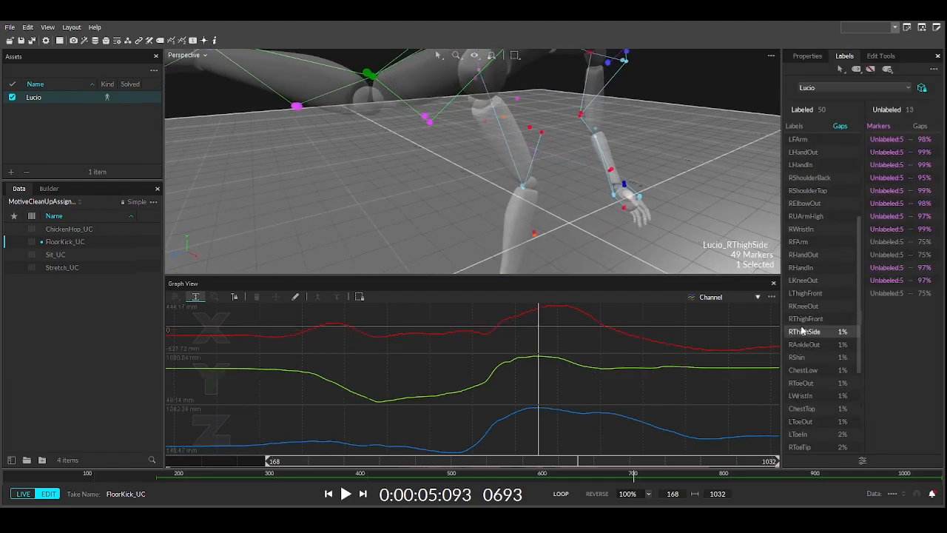
scroll(546, 220, down, 5)
drag(546, 475, 475, 473)
right_drag(408, 250, 578, 196)
scroll(583, 189, up, 8)
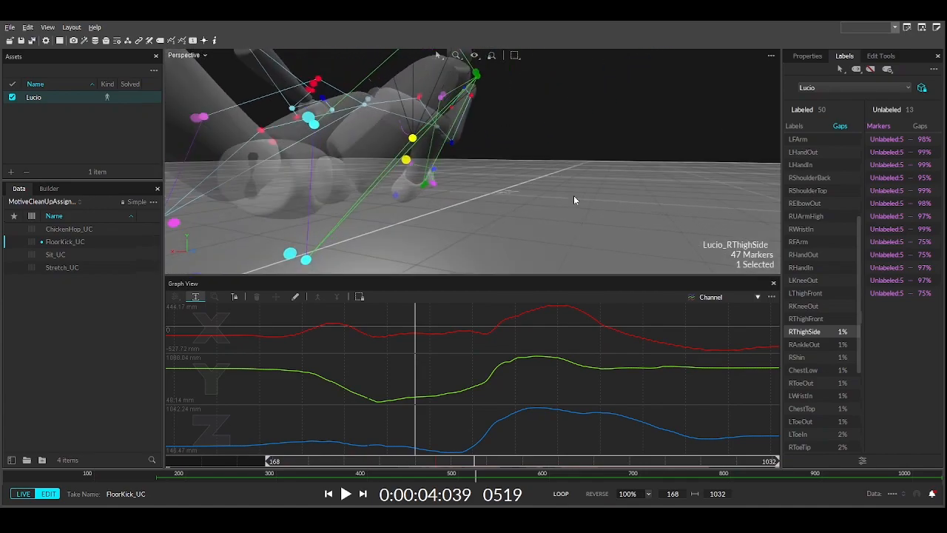
drag(415, 465, 289, 465)
scroll(416, 198, down, 5)
right_drag(417, 199, 436, 210)
scroll(436, 211, up, 8)
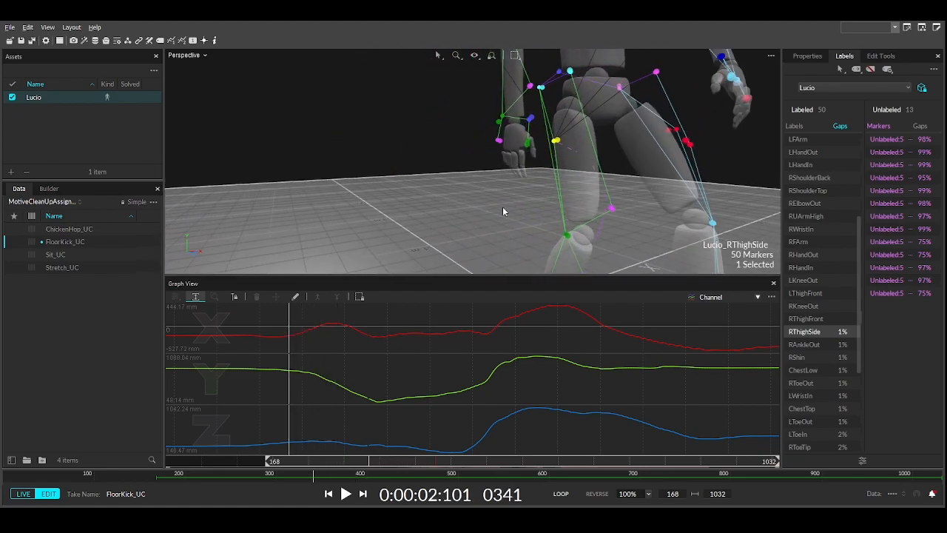
Step: Check the RThighSide marker at frame 457, fill its gaps with cubic interpolation and smooth its whole curves
drag(302, 463, 411, 465)
right_drag(503, 230, 504, 166)
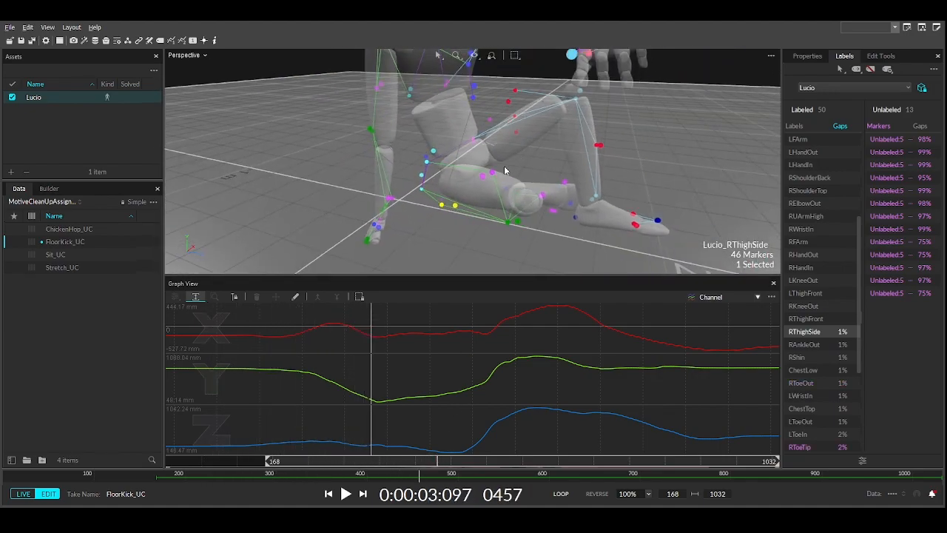
click(880, 57)
click(912, 200)
Step: Select the RAnkleOut marker and fill its gap around frame 744 with cubic interpolation
click(844, 58)
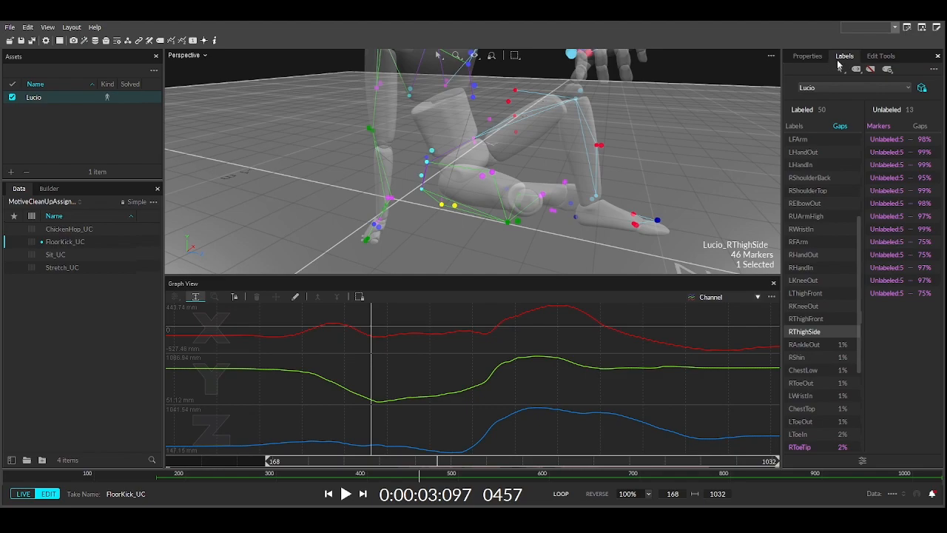
click(804, 345)
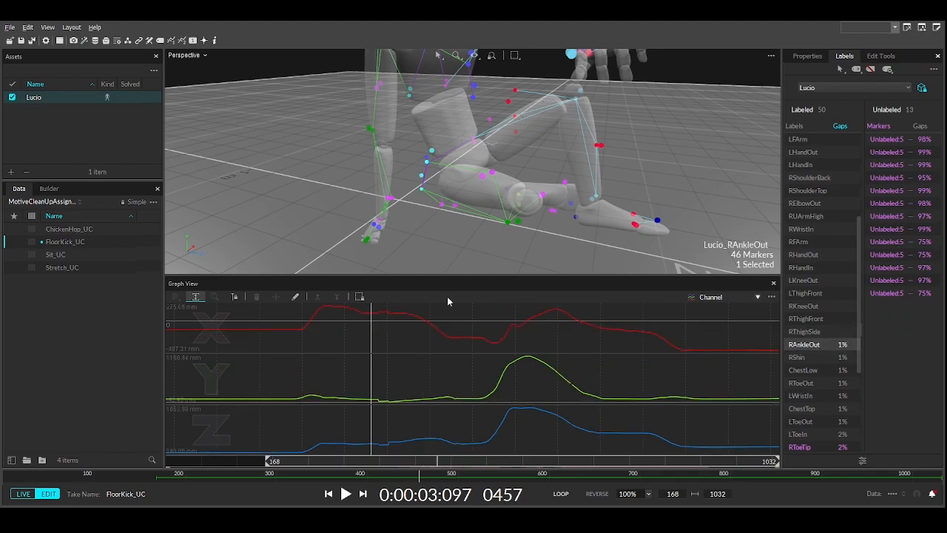
drag(568, 327, 574, 324)
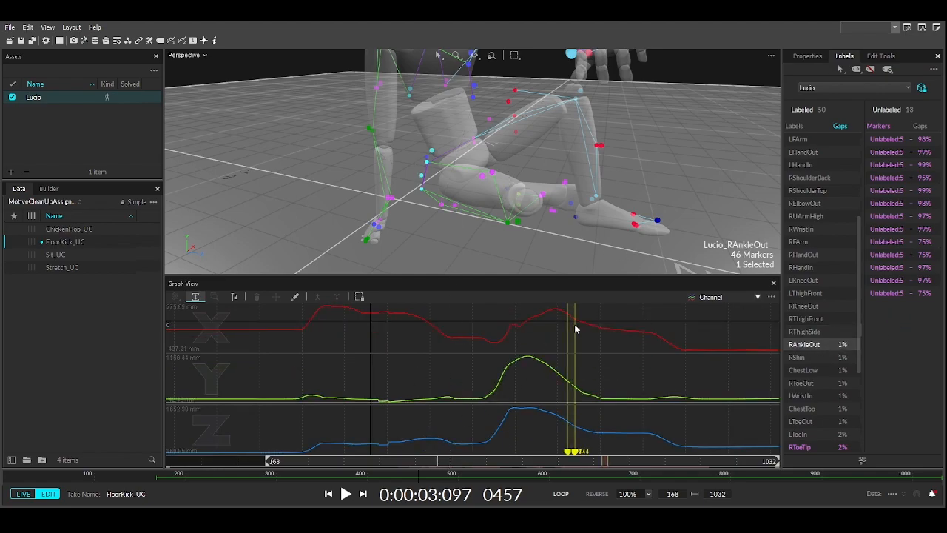
click(881, 56)
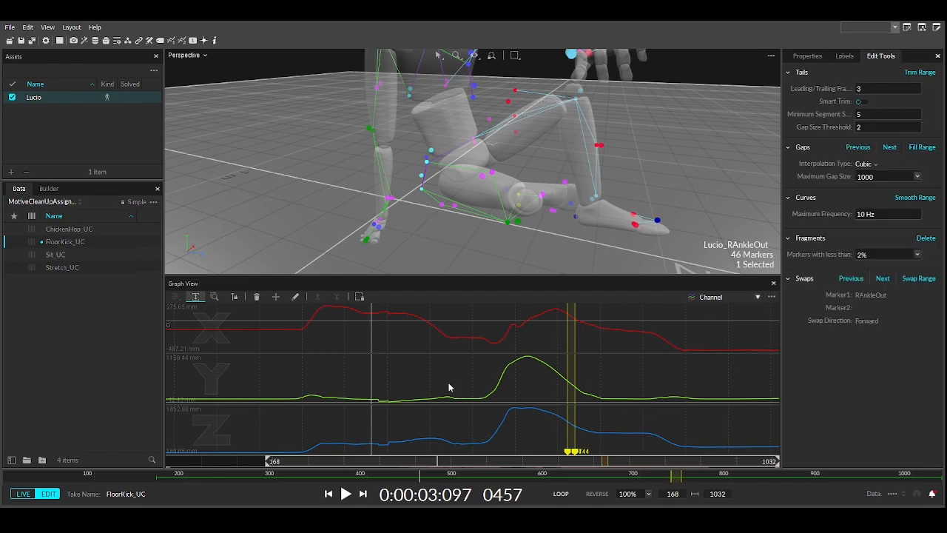
Step: Select the frame range 468 to 481 on the RAnkleOut curves, where they jump
alt+right_drag(372, 348, 392, 350)
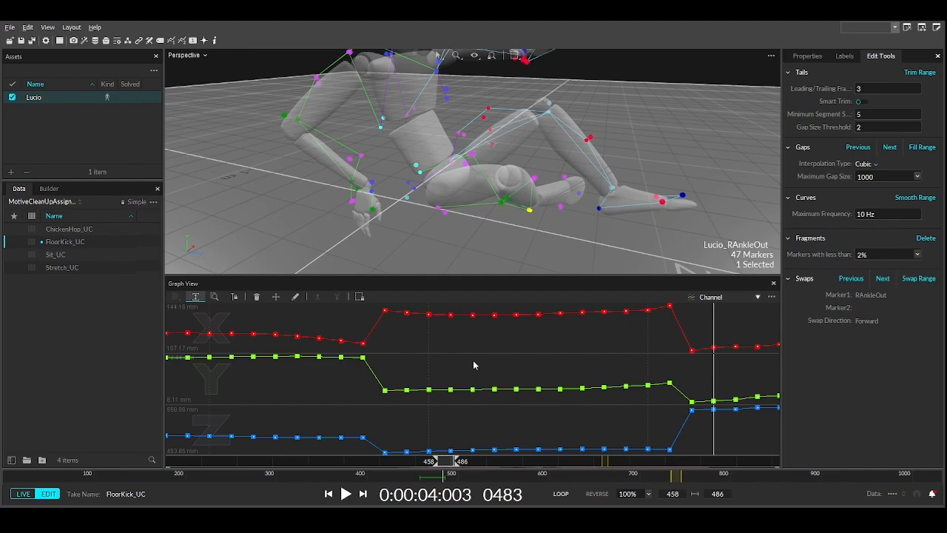
alt+right_drag(560, 348, 579, 348)
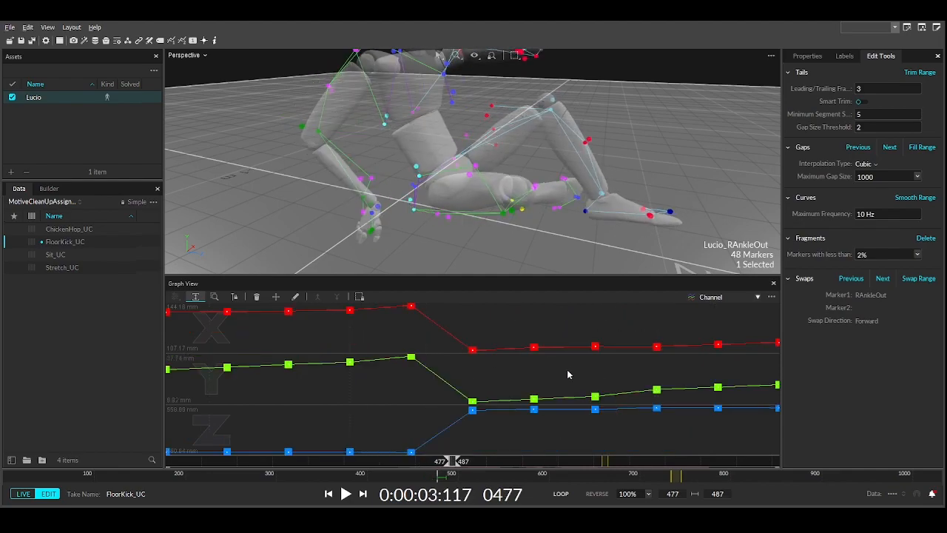
scroll(487, 380, down, 1)
scroll(417, 383, down, 2)
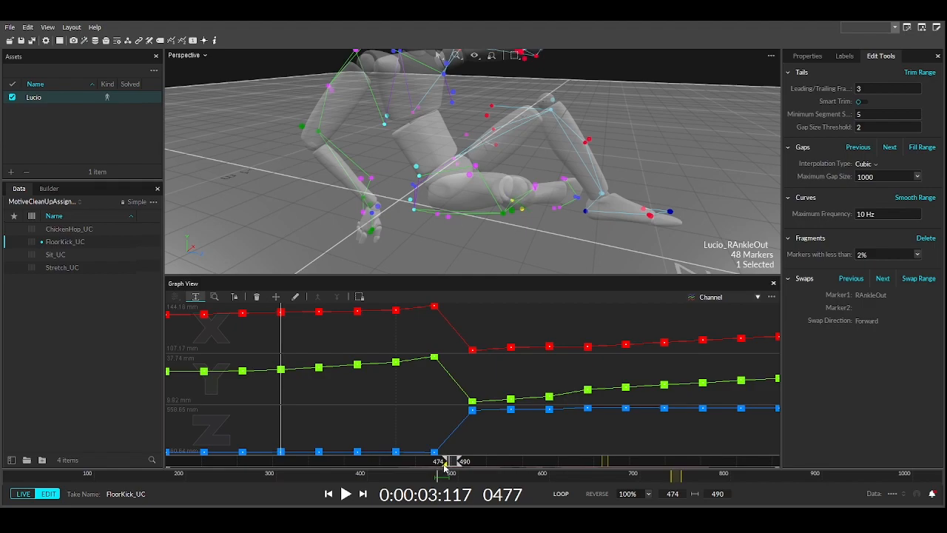
scroll(444, 463, down, 10)
mouse_move(540, 344)
middle_down()
mouse_move(459, 331)
mouse_move(481, 326)
mouse_move(452, 337)
middle_up()
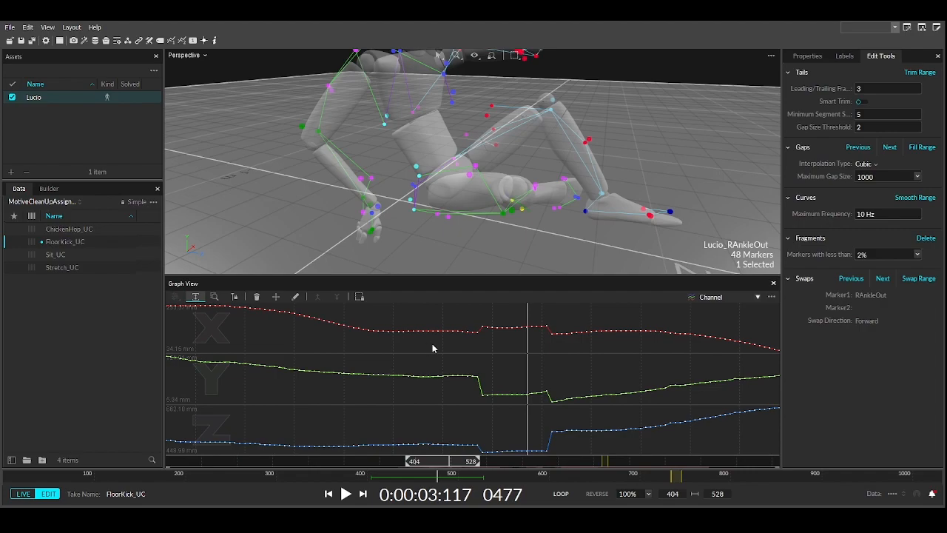
mouse_move(480, 320)
mouse_down()
mouse_move(553, 348)
mouse_move(546, 360)
mouse_up()
Step: Compare RAnkleOut with the unlabeled marker at the right foot at frame 464
mouse_move(608, 192)
right_down()
mouse_move(560, 194)
mouse_move(497, 258)
mouse_move(567, 194)
mouse_move(596, 205)
mouse_move(571, 210)
right_up()
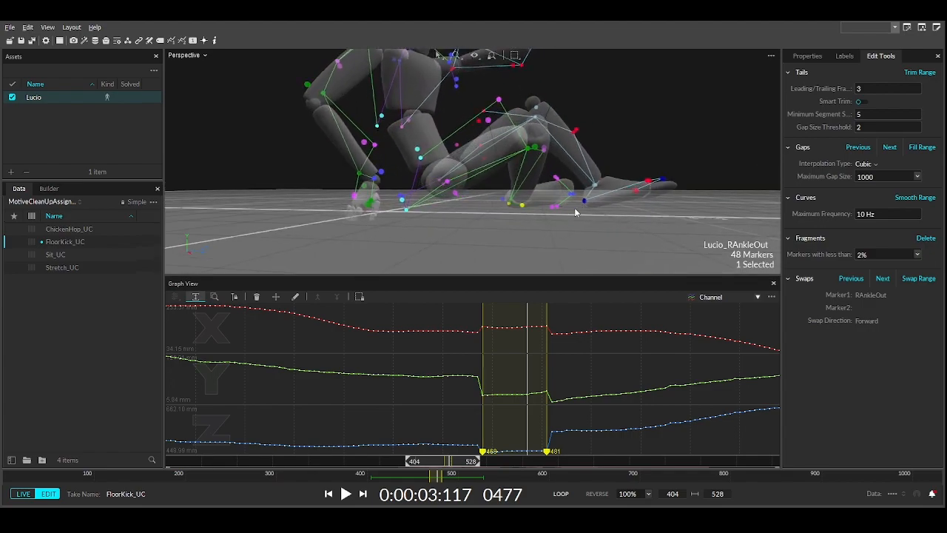
scroll(581, 210, up, 3)
mouse_move(449, 466)
mouse_down()
mouse_move(392, 463)
mouse_move(449, 454)
mouse_move(436, 454)
mouse_up()
right_drag(467, 246, 562, 159)
drag(445, 464, 442, 463)
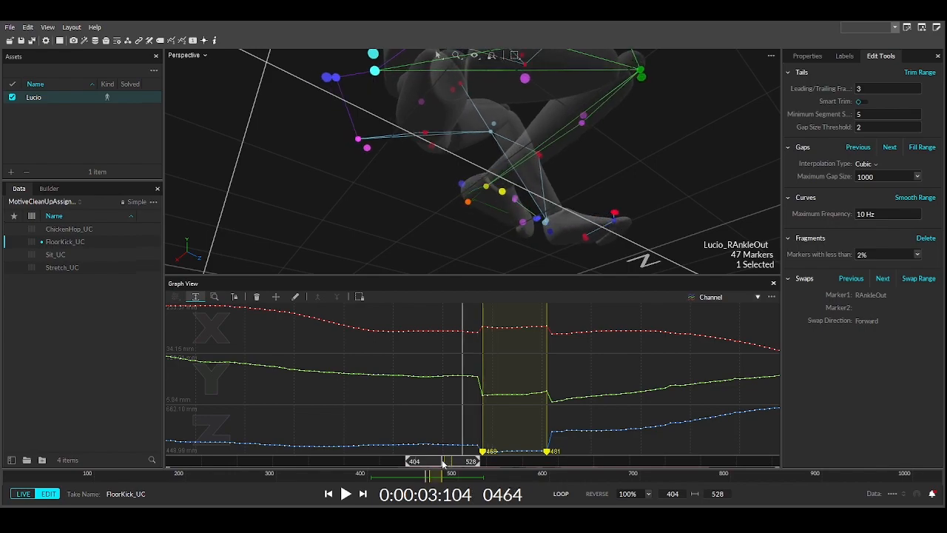
right_drag(473, 207, 458, 226)
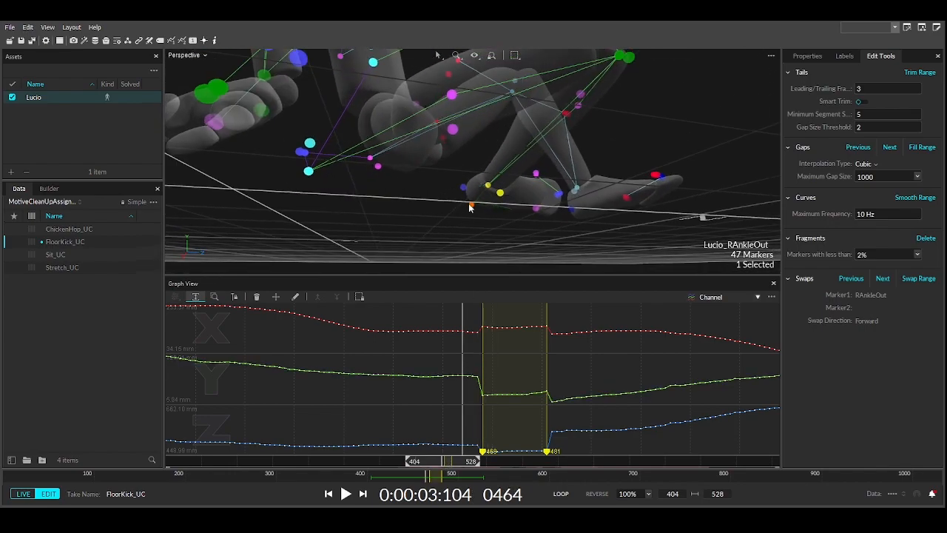
ctrl+click(471, 206)
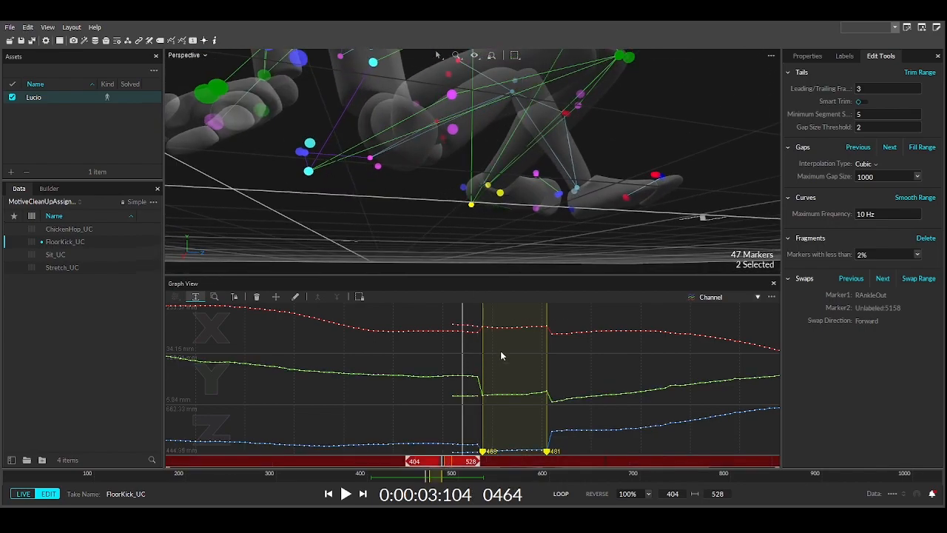
right_drag(483, 249, 459, 251)
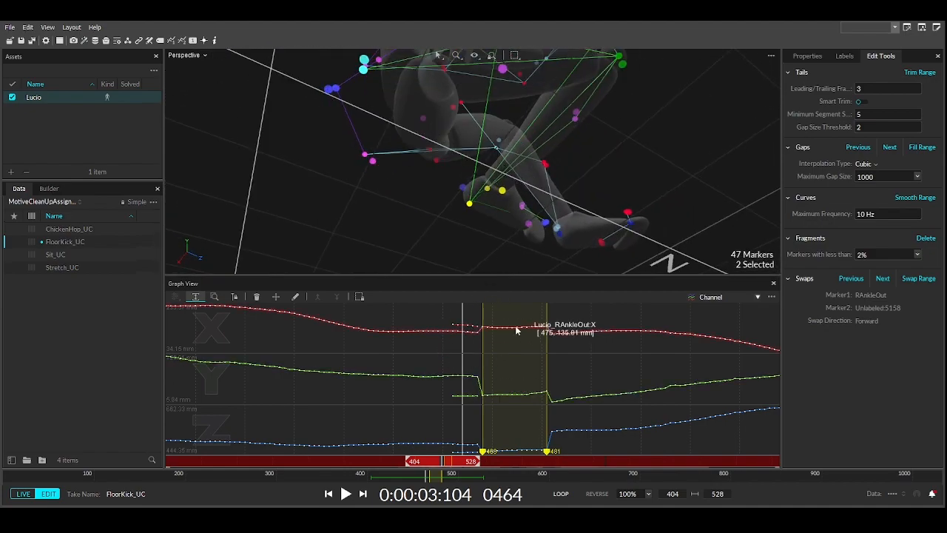
click(467, 208)
Step: Go back to frame 426 and add the RHeel marker to the selection alongside RAnkleOut
mouse_move(467, 209)
right_down()
mouse_move(421, 281)
mouse_move(444, 296)
right_up()
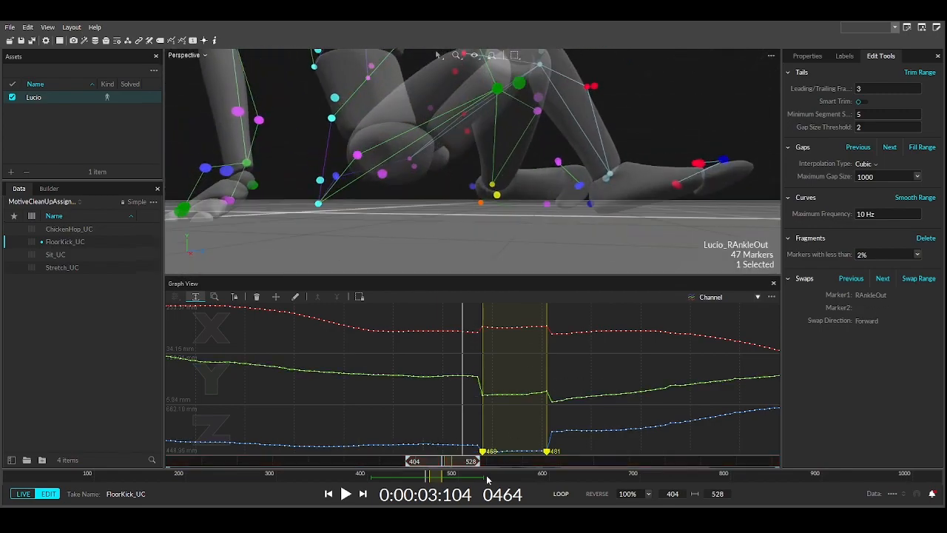
drag(442, 462, 450, 462)
right_drag(499, 221, 503, 175)
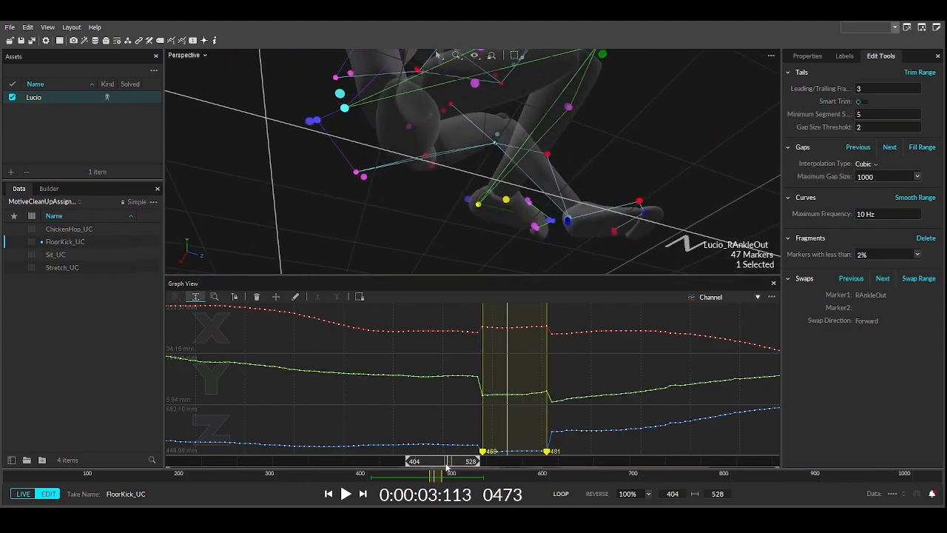
drag(446, 464, 440, 463)
key(Left)
key(Left)
key(Left)
key(Left)
key(Left)
key(Left)
key(Left)
key(Left)
key(Left)
key(Left)
key(Left)
key(Left)
key(Left)
key(Left)
key(Left)
key(Left)
key(Left)
key(Left)
key(Left)
key(Left)
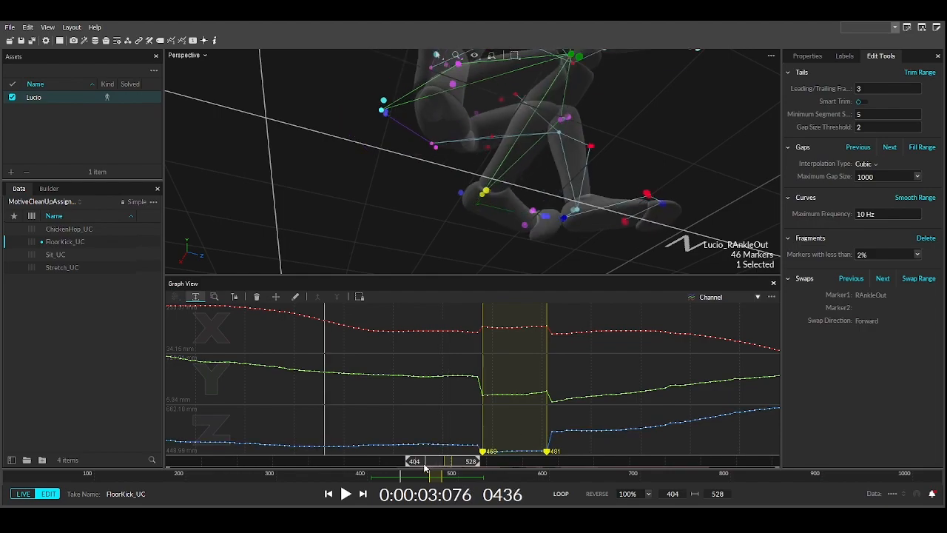
ctrl+click(460, 206)
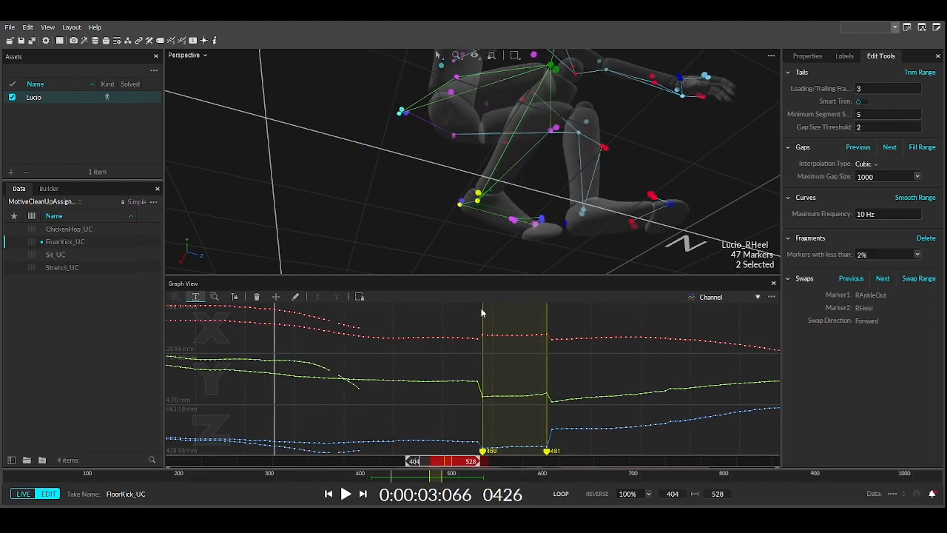
Step: Swap the RAnkleOut and RHeel markers within the frame range 468 to 481 and clear the selection
right_drag(471, 247, 629, 255)
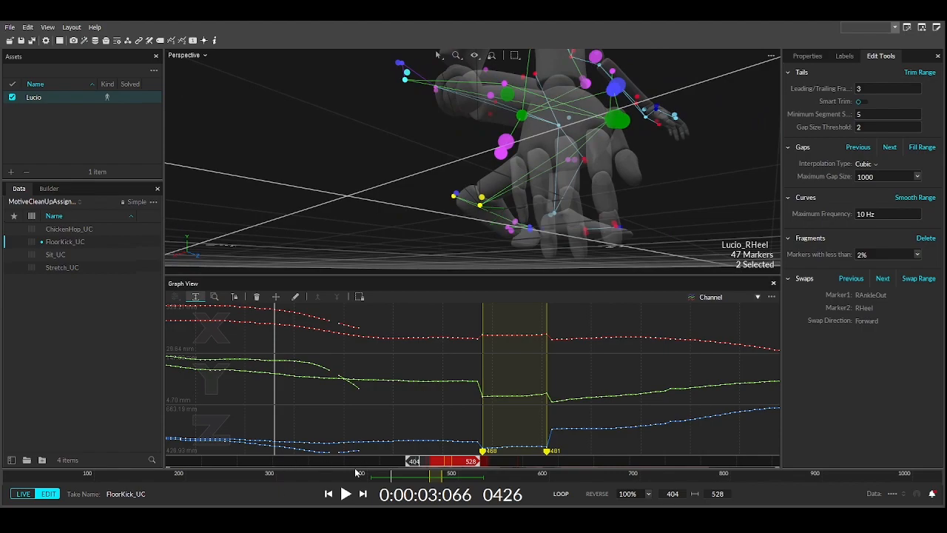
drag(424, 464, 449, 464)
scroll(410, 349, down, 4)
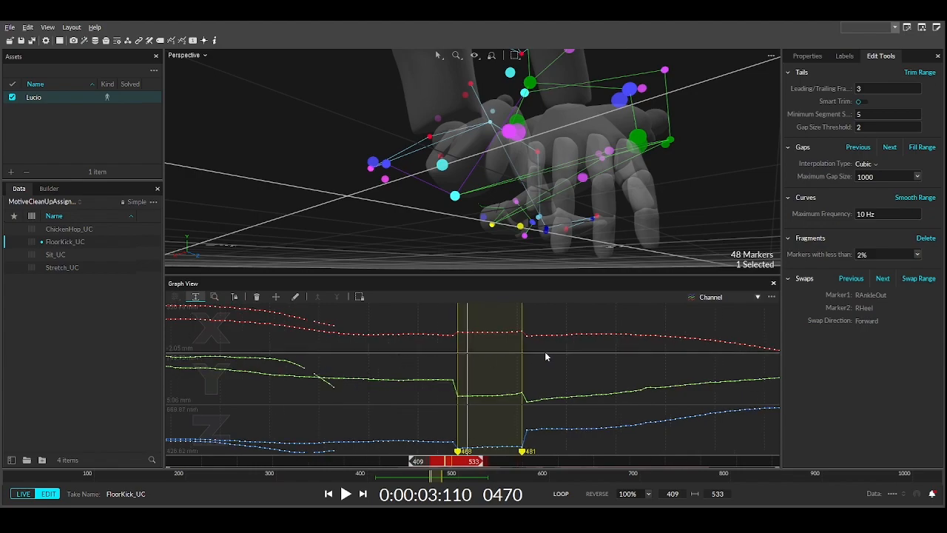
scroll(409, 361, down, 2)
scroll(491, 401, up, 5)
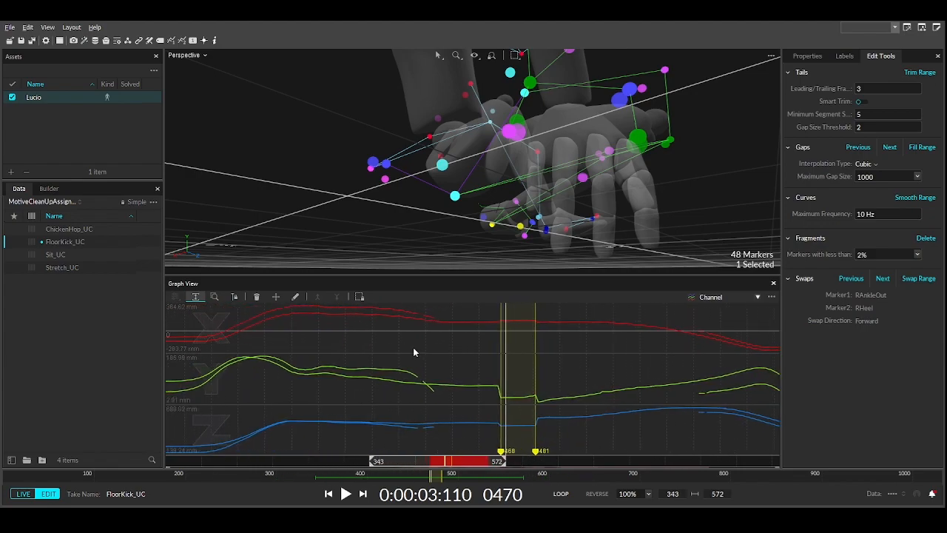
scroll(491, 401, up, 2)
right_drag(597, 267, 469, 230)
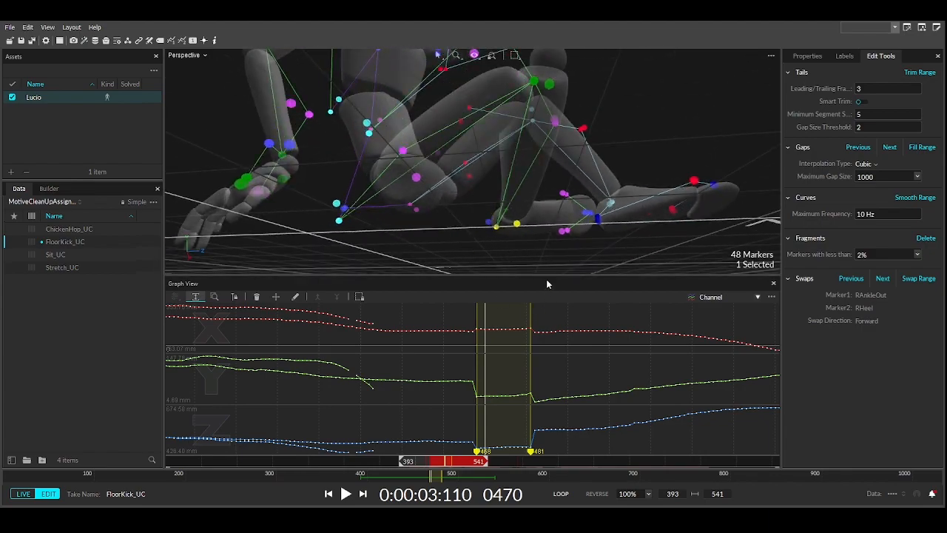
click(918, 278)
click(509, 240)
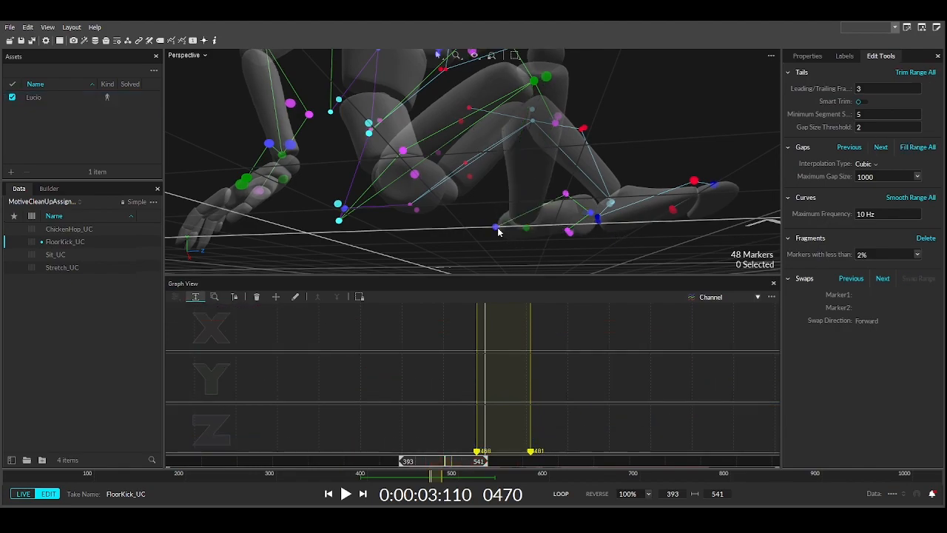
Step: Select the RHeel marker and check its position on the right foot at frame 428
click(497, 228)
drag(452, 473, 385, 474)
mouse_move(444, 239)
right_down()
mouse_move(504, 243)
mouse_move(513, 279)
mouse_move(556, 289)
right_up()
mouse_move(521, 236)
right_down()
mouse_move(484, 232)
mouse_move(545, 207)
right_up()
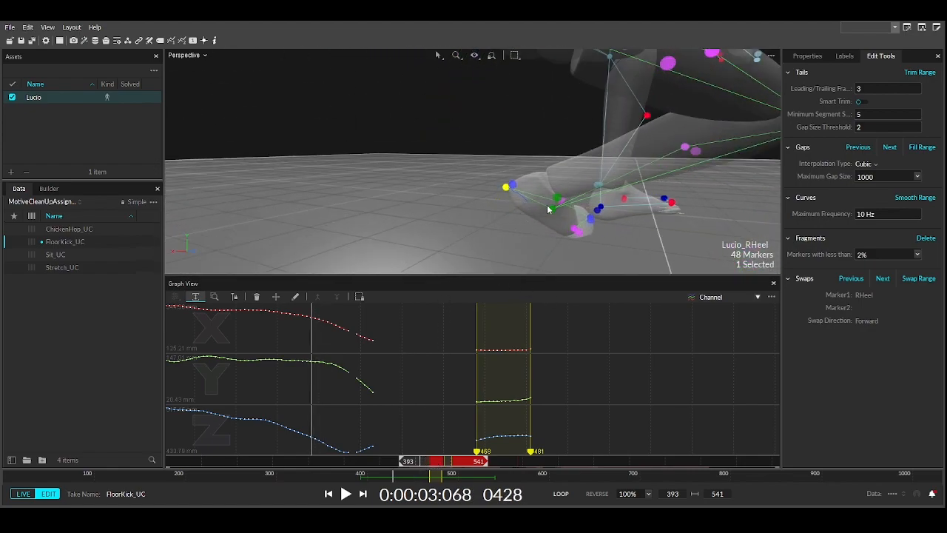
Step: Reselect RAnkleOut, widen the range to frames 466 to 483, then fill and smooth its curves within that range
click(552, 211)
right_drag(516, 268, 490, 246)
scroll(442, 395, down, 3)
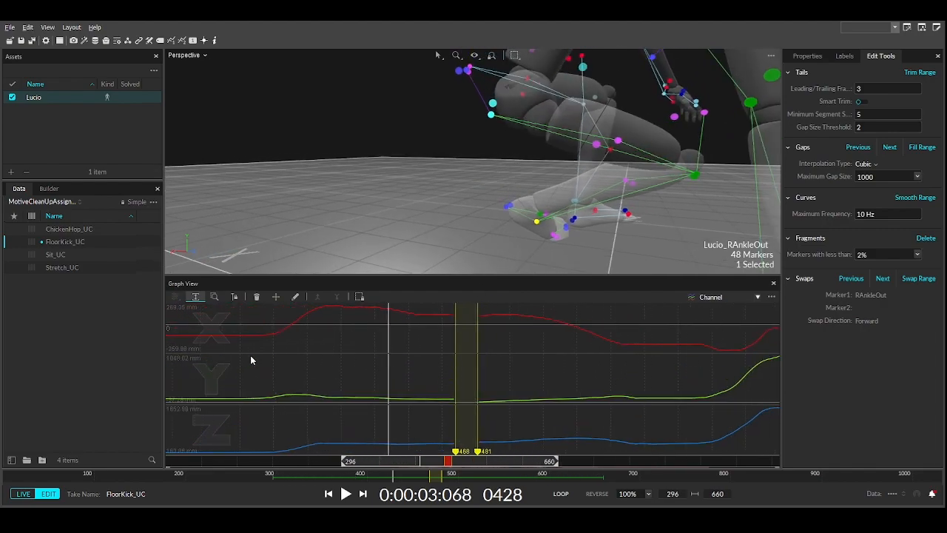
drag(460, 451, 481, 457)
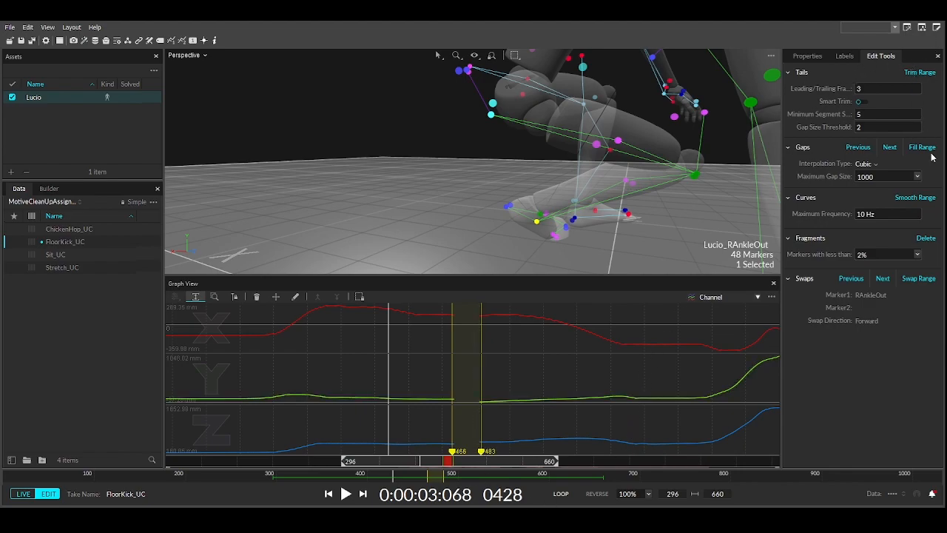
click(926, 202)
Step: Clear the frame range, fill the remaining RAnkleOut gaps with cubic interpolation and smooth its whole curves
right_drag(568, 392, 273, 357)
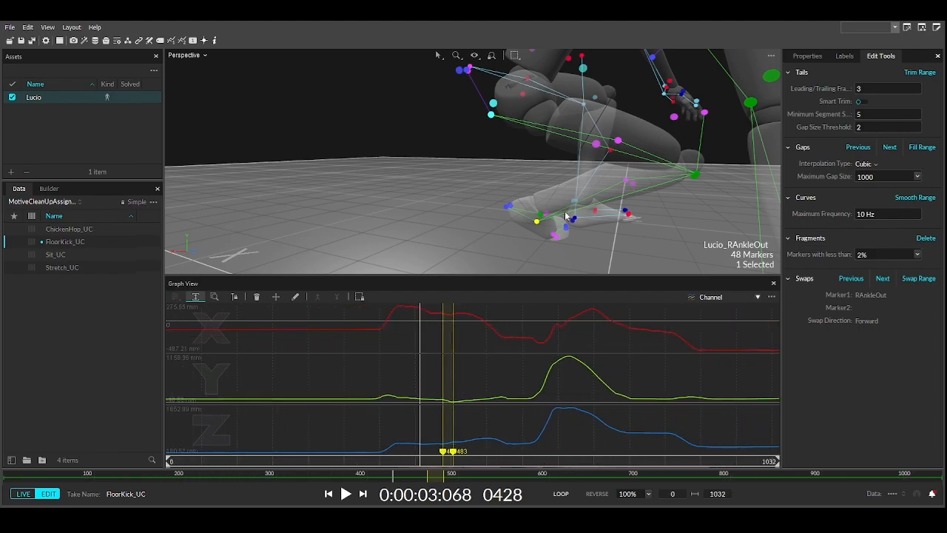
right_drag(640, 219, 574, 206)
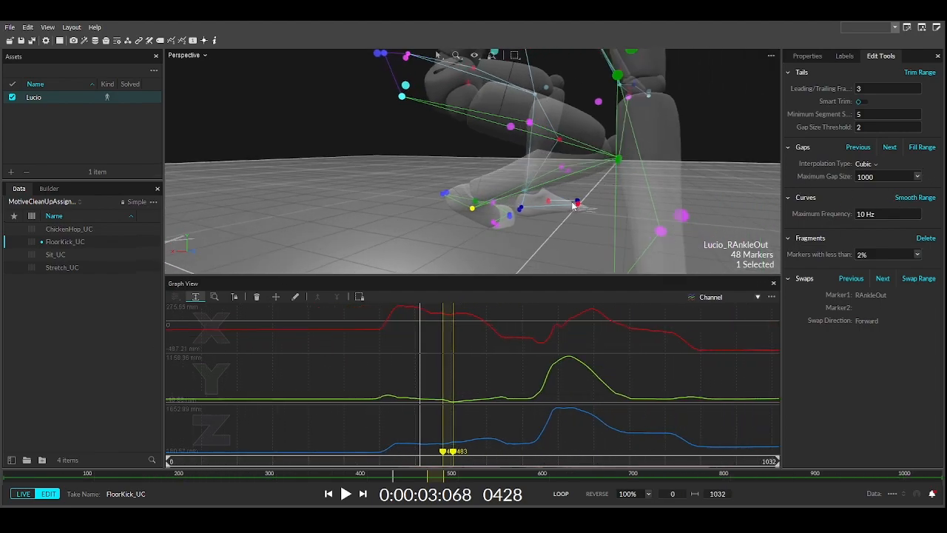
click(844, 56)
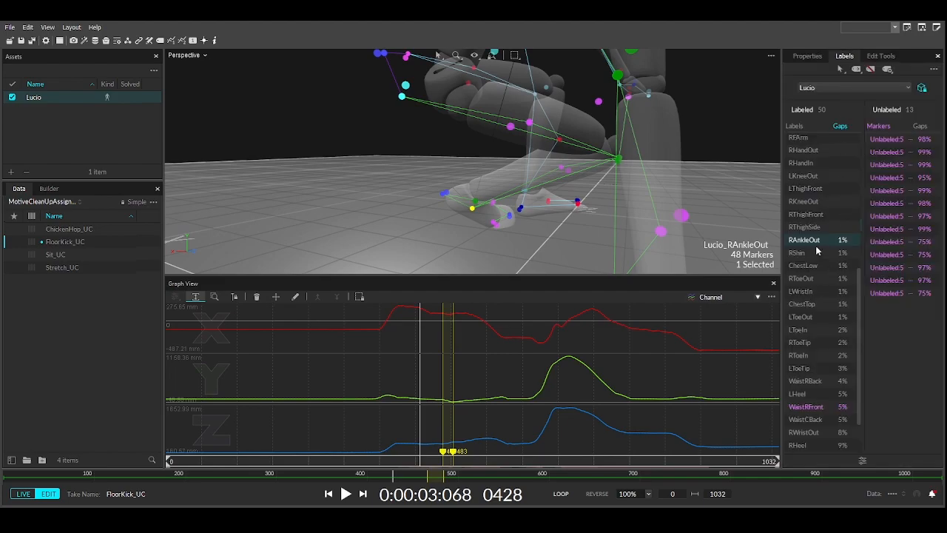
click(881, 57)
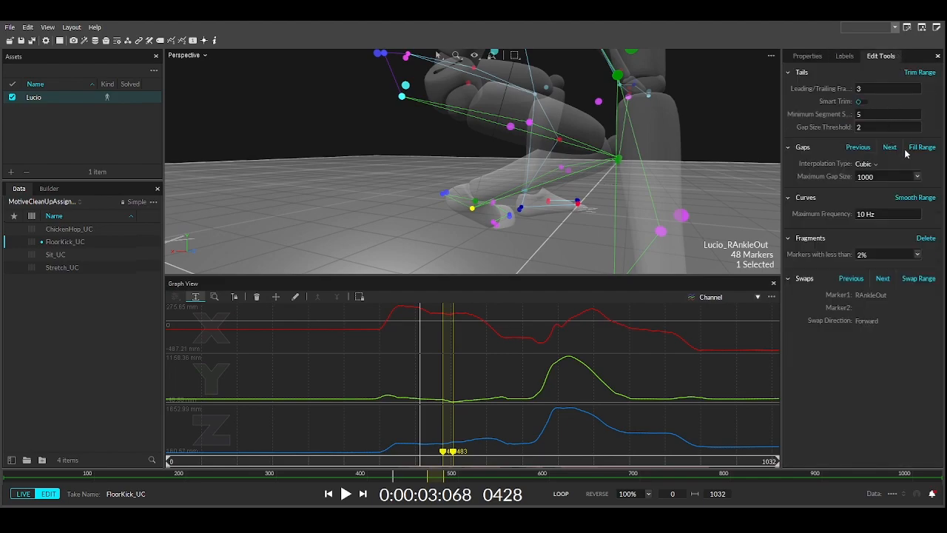
click(691, 372)
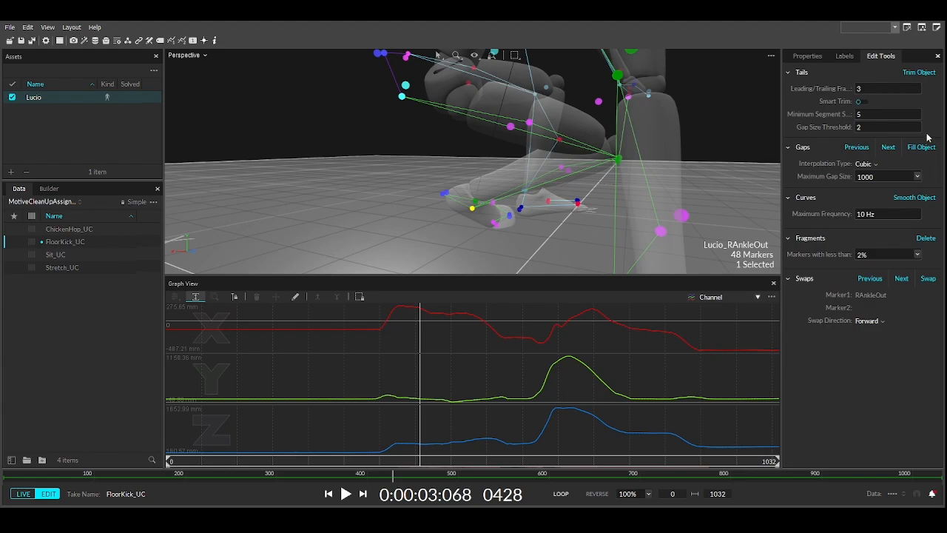
click(915, 198)
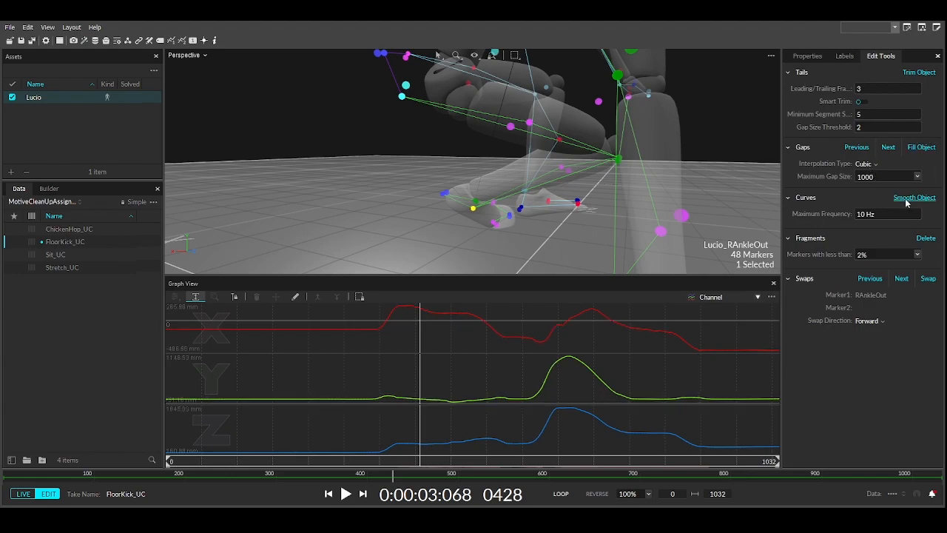
Step: Select the RShin marker and mark the frame range 738 to 758 on its curves
click(844, 57)
click(808, 253)
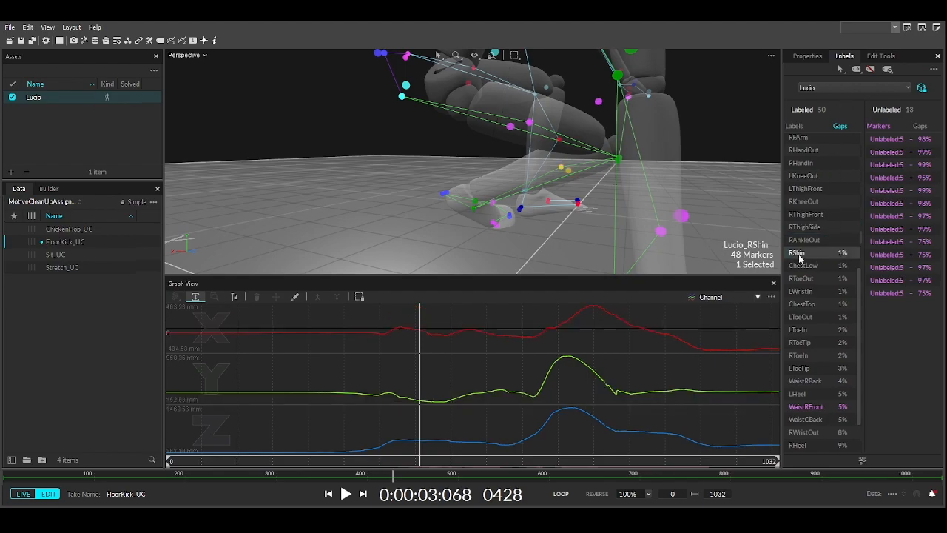
right_drag(616, 337, 941, 373)
middle_drag(656, 346, 554, 329)
right_drag(554, 330, 544, 347)
drag(442, 315, 449, 323)
drag(442, 452, 514, 446)
scroll(572, 362, up, 5)
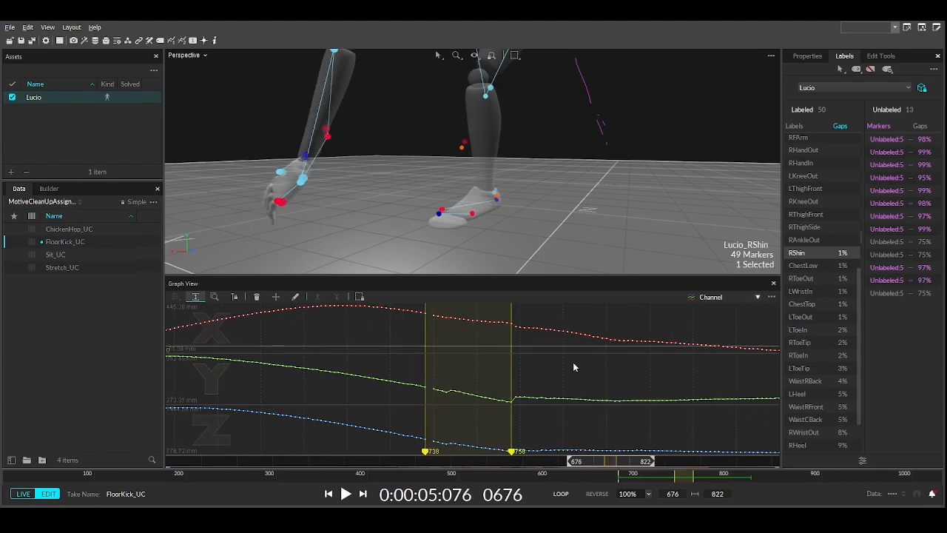
Step: Examine the RShin marker's movement on the right leg around the marked range, from frame 705 to frame 764
scroll(660, 382, down, 4)
right_drag(473, 213, 598, 237)
drag(597, 462, 617, 462)
right_drag(481, 156, 503, 145)
middle_drag(503, 146, 442, 192)
right_drag(442, 192, 337, 185)
drag(612, 464, 585, 462)
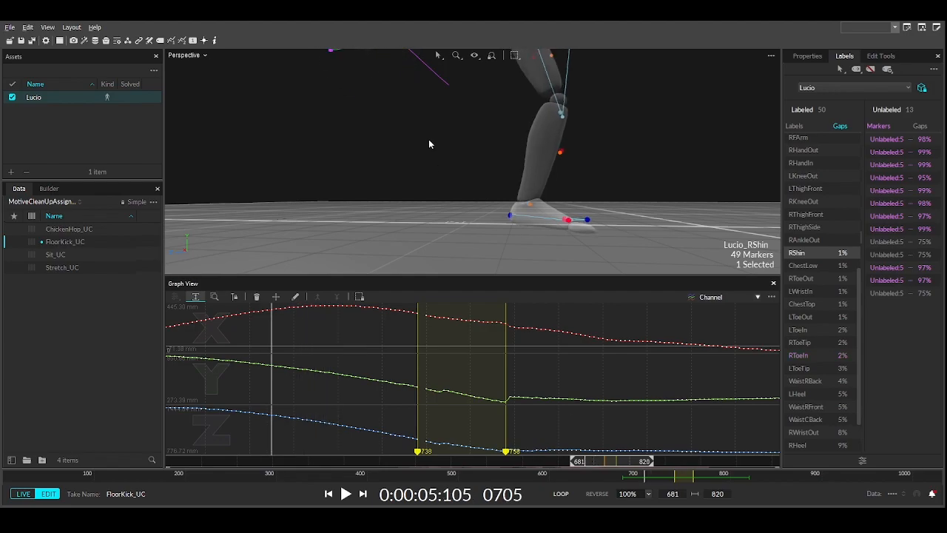
middle_drag(429, 144, 448, 244)
right_drag(448, 245, 489, 208)
middle_drag(460, 205, 460, 243)
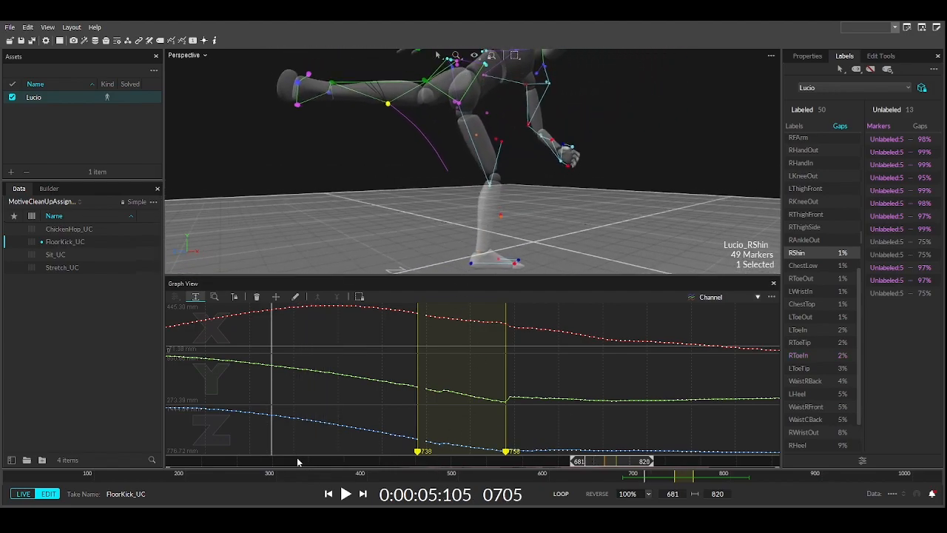
drag(586, 463, 621, 463)
right_drag(496, 174, 325, 215)
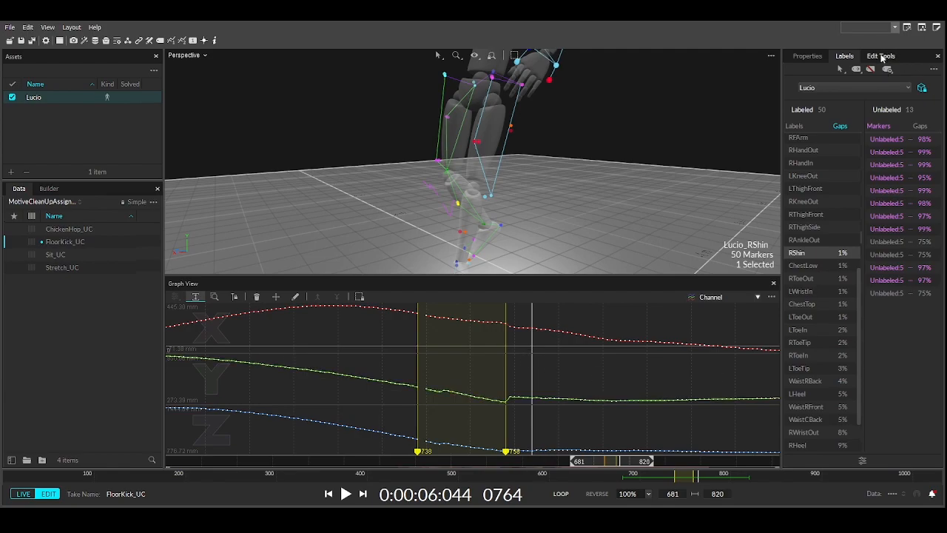
Step: Widen the RShin range to frames 735 to 768 and smooth its curves within that range
click(880, 56)
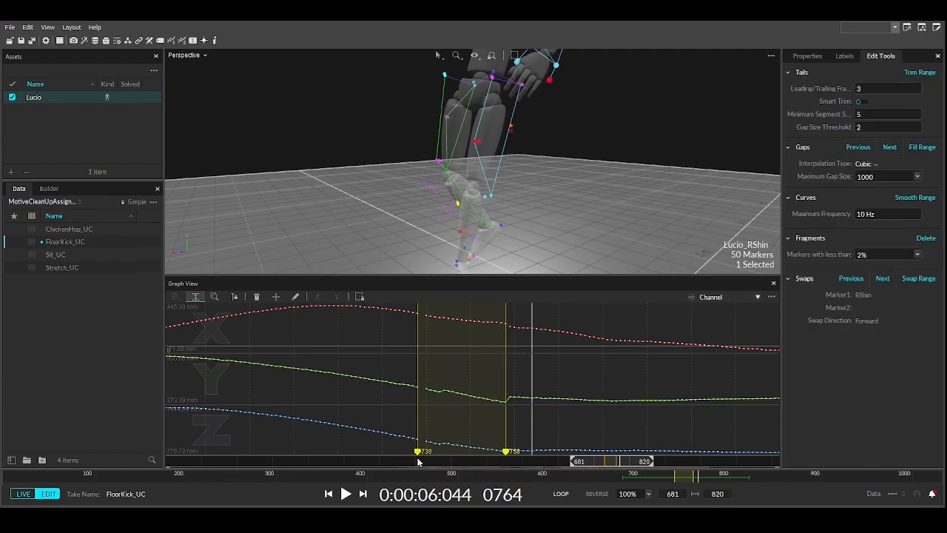
drag(417, 452, 404, 452)
drag(506, 451, 551, 449)
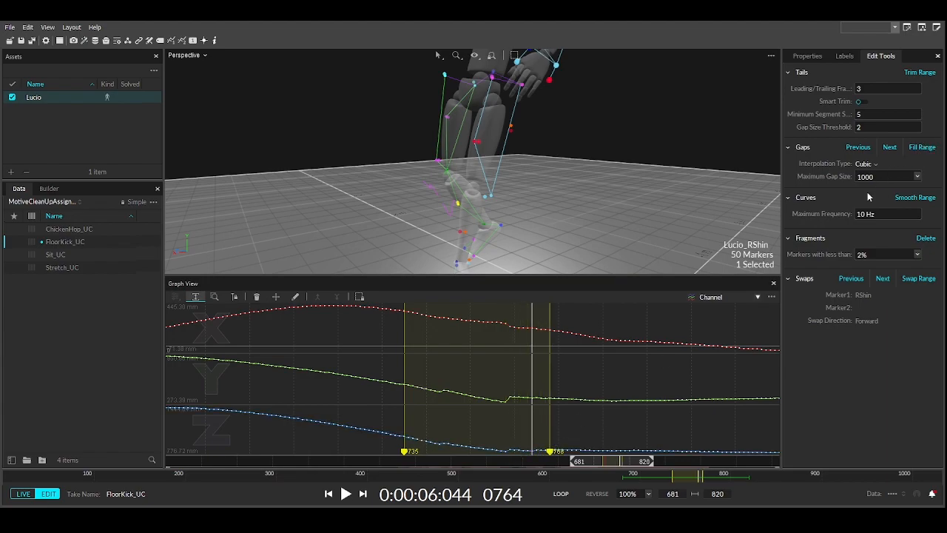
click(912, 200)
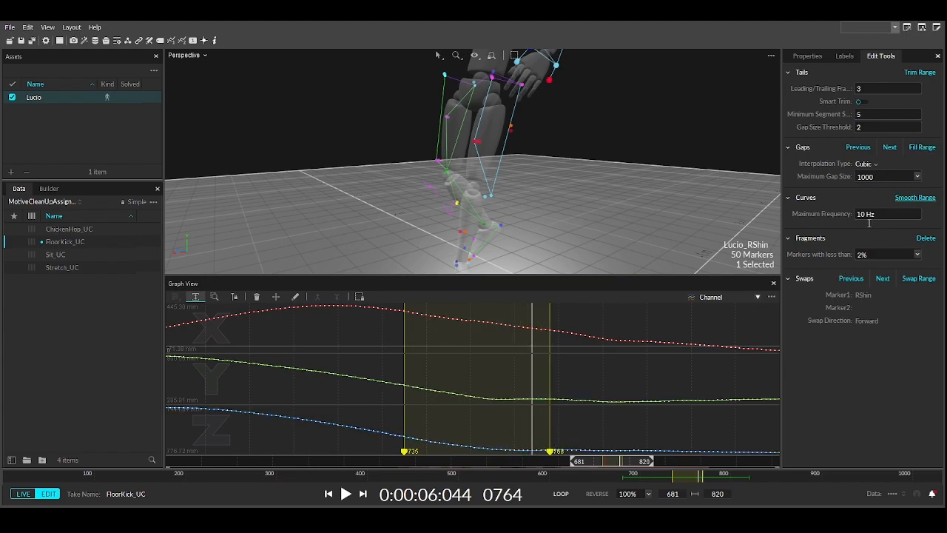
Step: Clear the frame range, smooth the whole RShin curves and fill the marker's remaining gaps with cubic interpolation
click(571, 373)
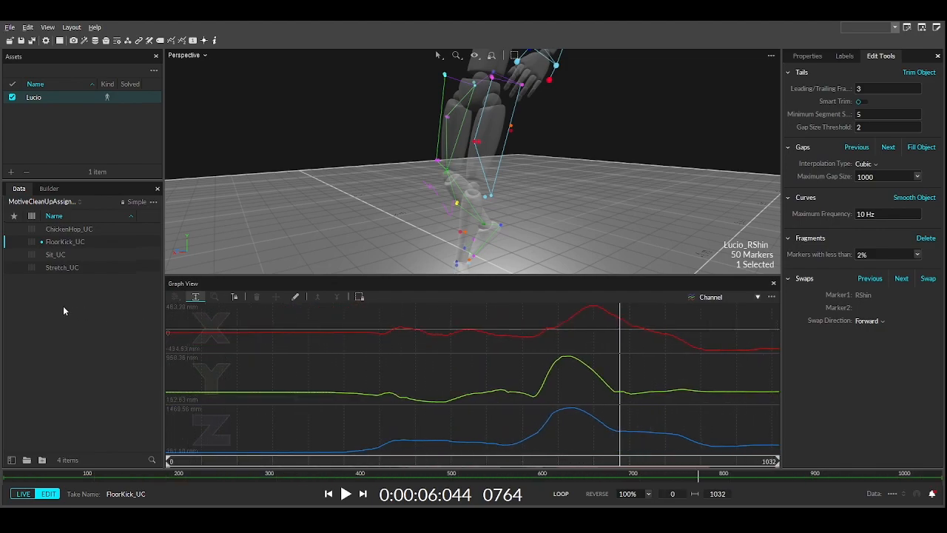
click(905, 199)
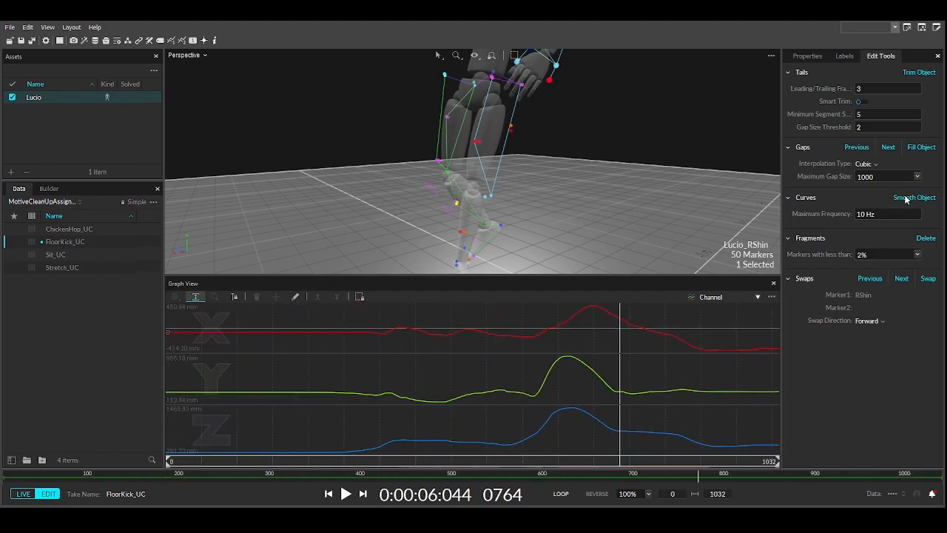
click(844, 56)
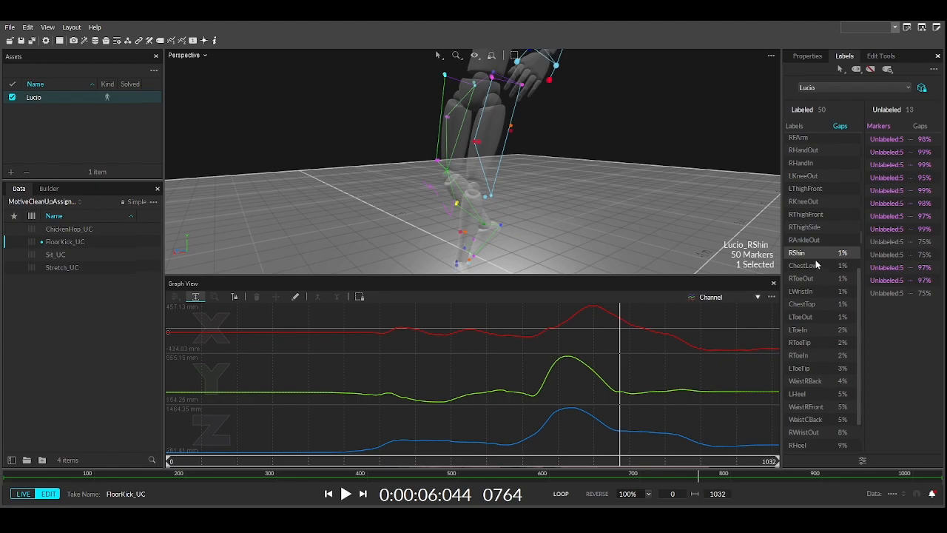
click(875, 57)
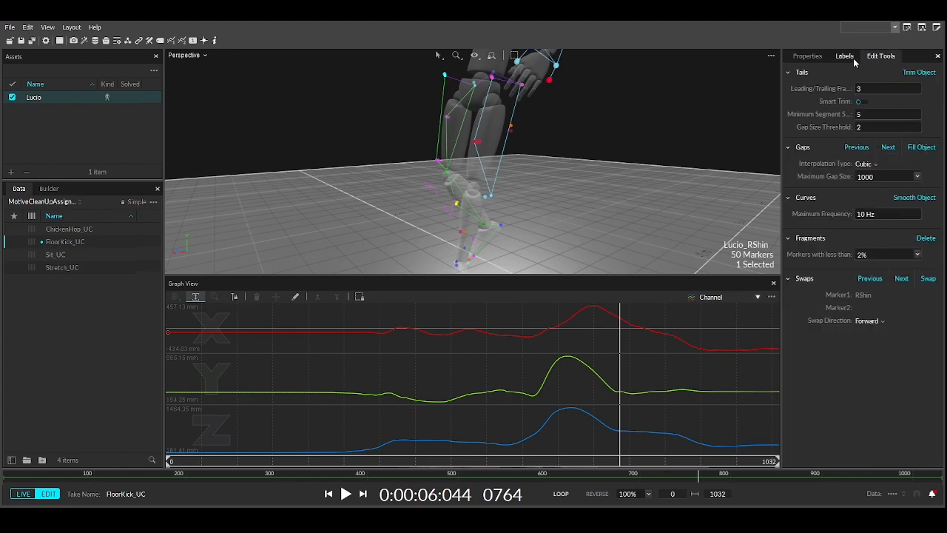
click(853, 59)
Step: Select the ChestLow marker, fill its gaps with cubic interpolation and smooth its whole curves
click(799, 267)
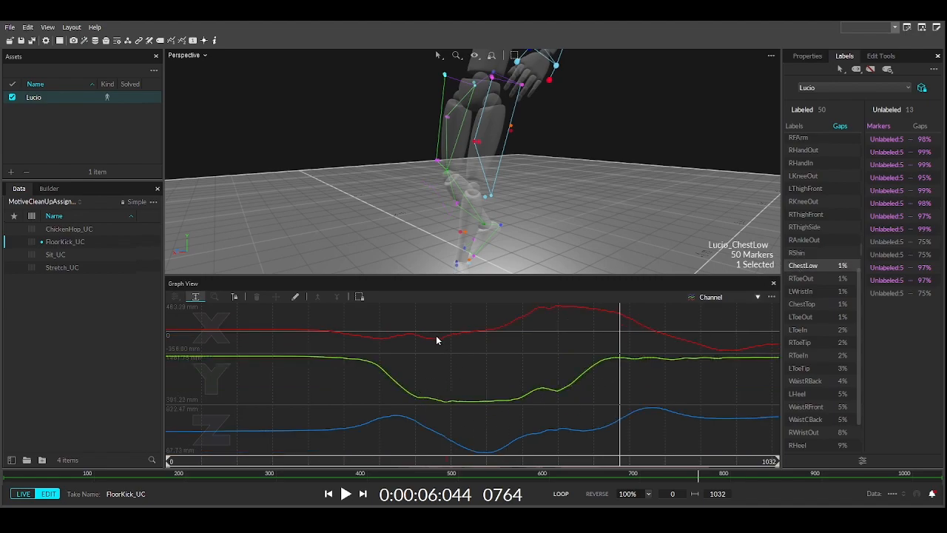
click(882, 56)
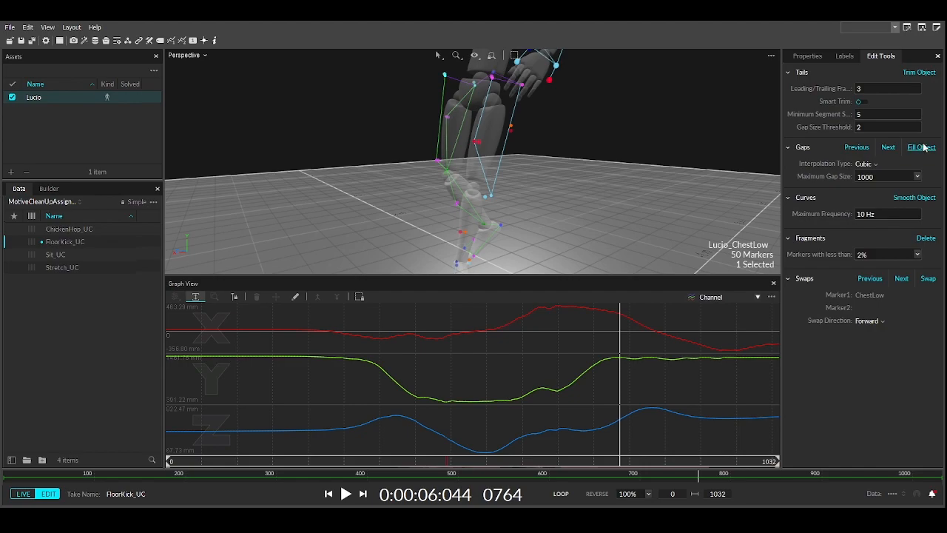
click(914, 198)
click(843, 59)
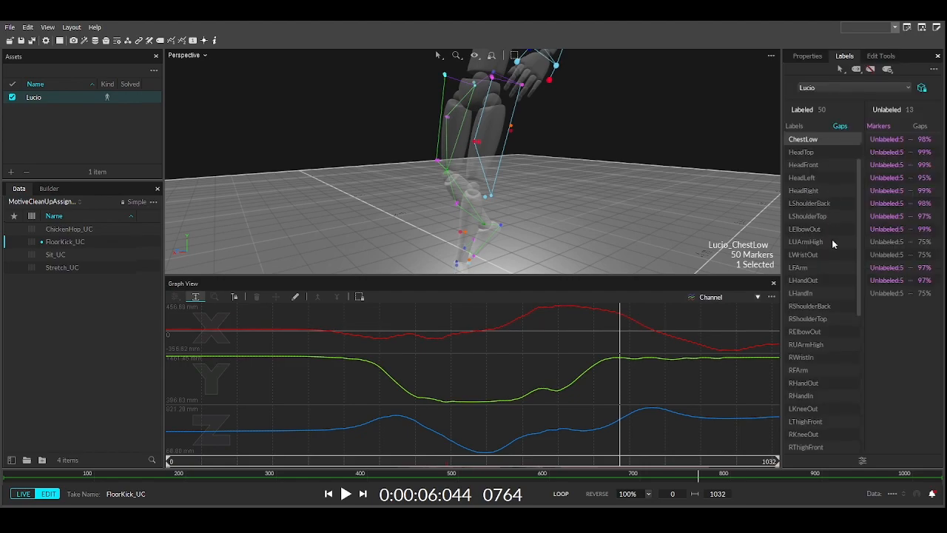
Step: Select the RToeOut marker and examine its curves and position on the right foot at frames 660 and 168
scroll(826, 326, down, 5)
scroll(812, 335, down, 1)
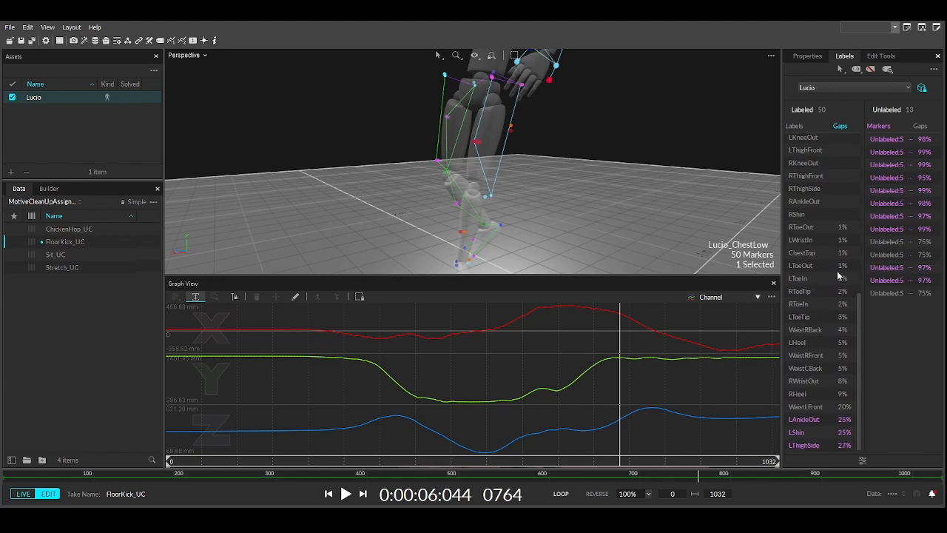
click(821, 231)
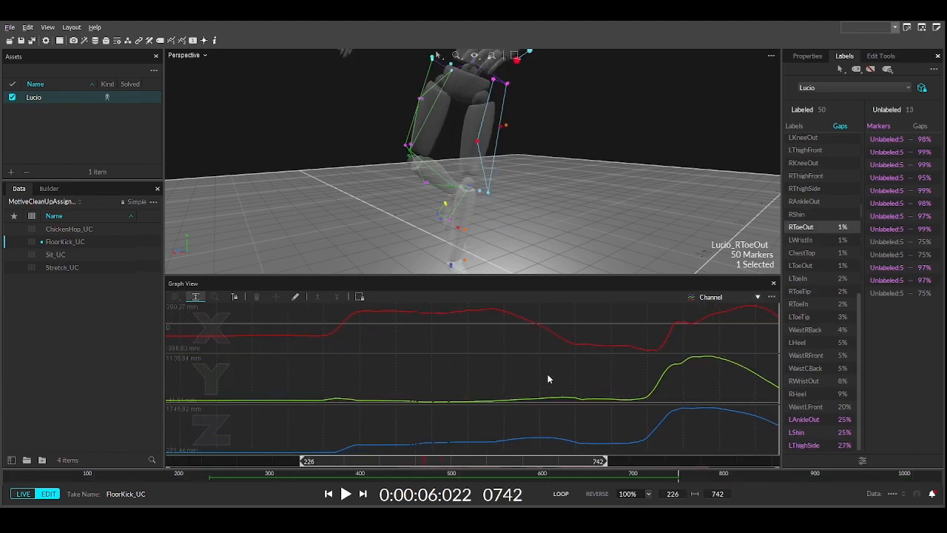
scroll(546, 375, up, 4)
scroll(528, 361, down, 5)
middle_drag(684, 390, 732, 373)
right_drag(420, 186, 606, 197)
right_drag(377, 210, 473, 225)
scroll(372, 214, up, 5)
middle_drag(371, 215, 444, 185)
right_drag(442, 185, 501, 181)
middle_drag(501, 181, 434, 228)
scroll(434, 228, down, 3)
right_drag(433, 228, 853, 255)
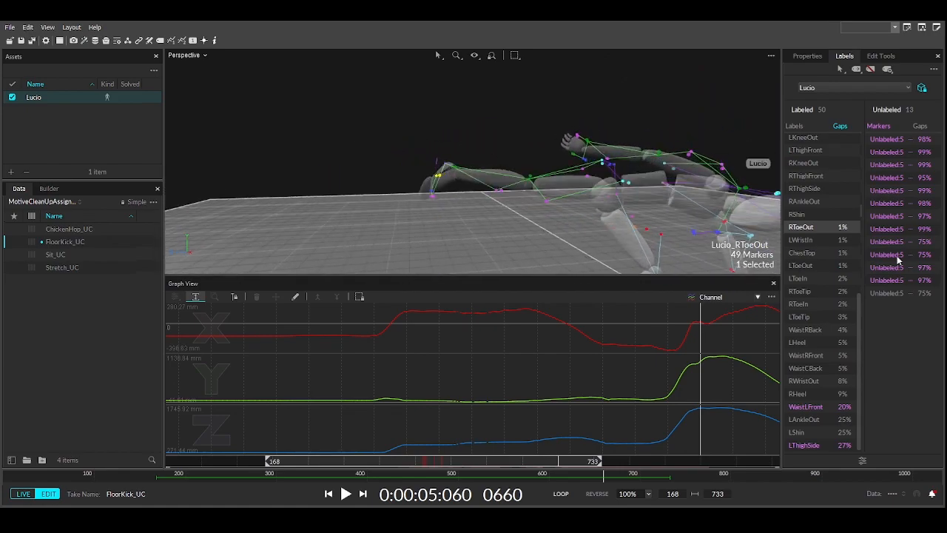
drag(545, 469, 209, 472)
right_drag(568, 181, 551, 245)
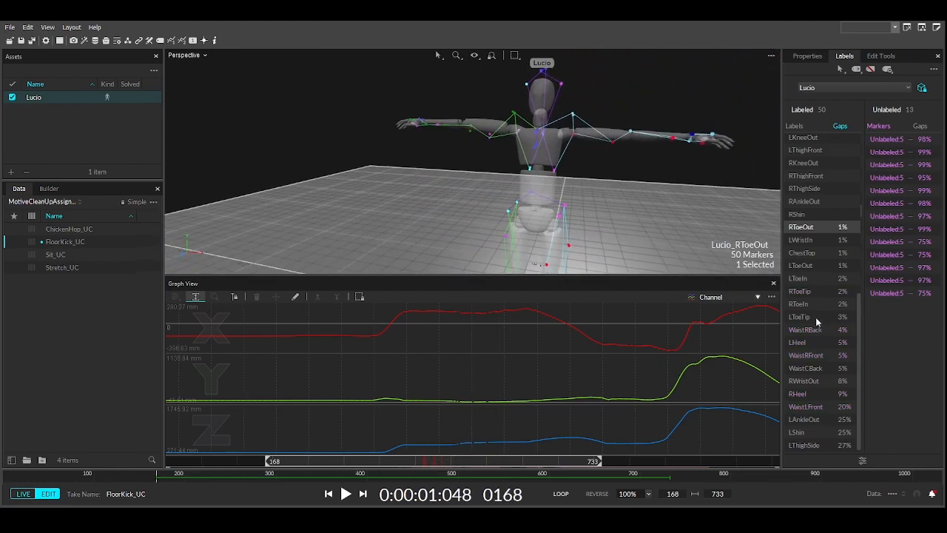
Step: Select the LWristIn marker, fill its gaps with cubic interpolation and smooth its whole curves
click(802, 241)
middle_drag(643, 213, 587, 176)
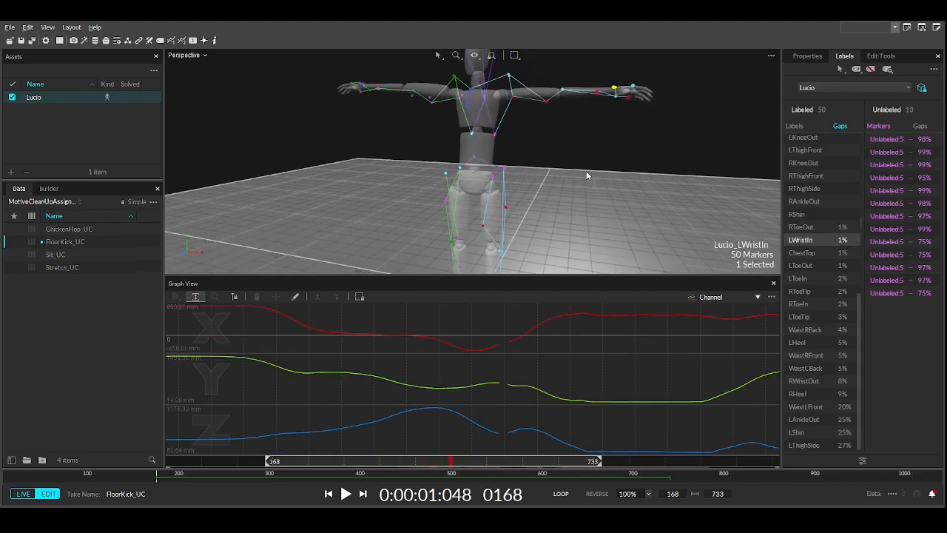
click(880, 56)
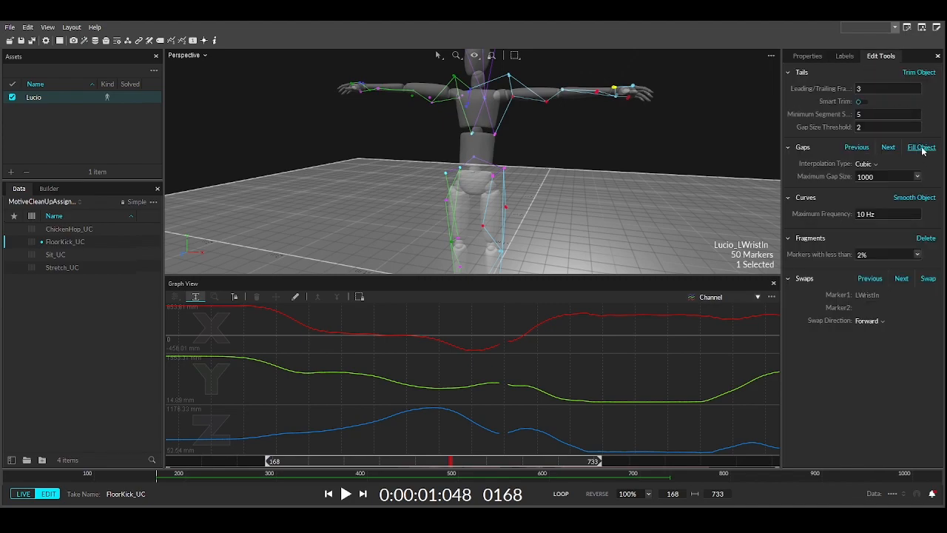
click(844, 58)
Step: Select the ChestTop marker and check its position on the chest at frames 685 and 608
scroll(821, 386, down, 5)
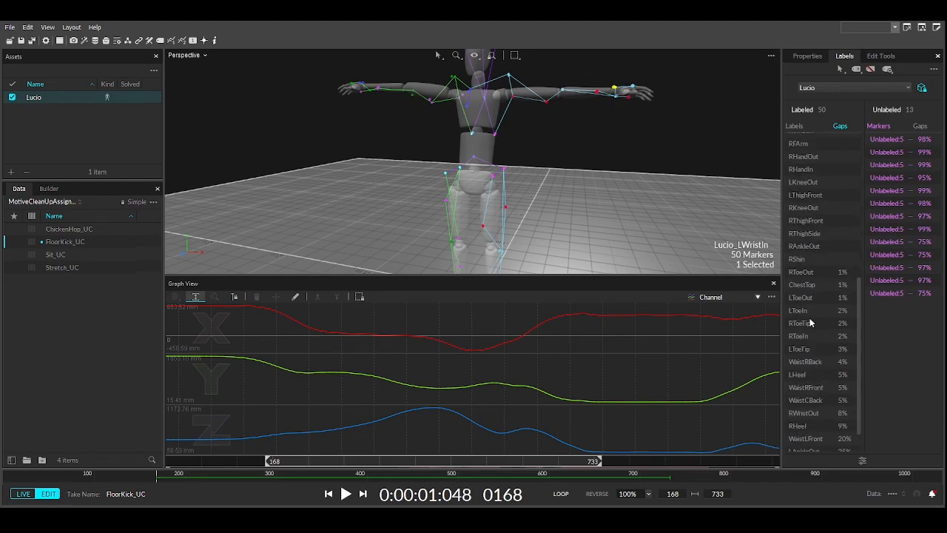
click(805, 285)
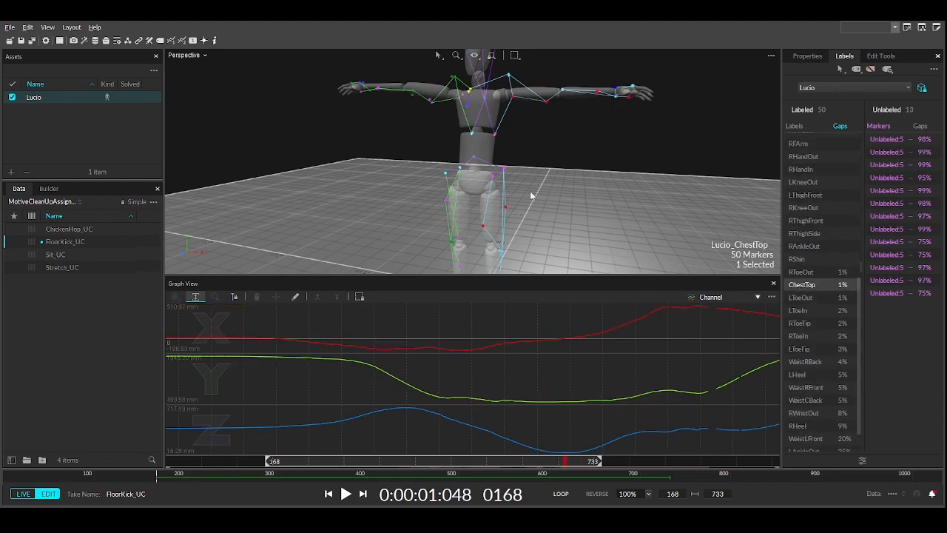
right_drag(534, 197, 561, 196)
drag(529, 463, 574, 438)
right_drag(541, 176, 349, 135)
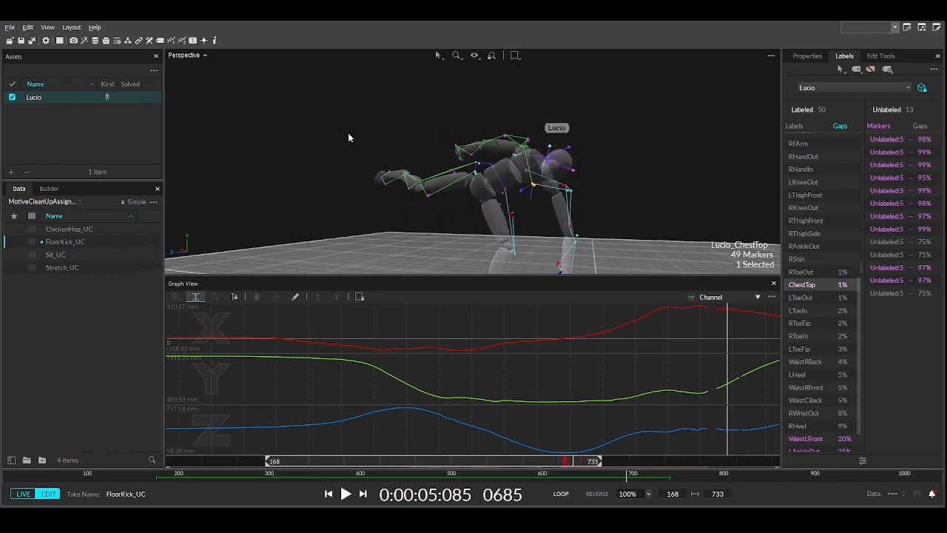
scroll(470, 176, up, 5)
right_drag(481, 178, 341, 153)
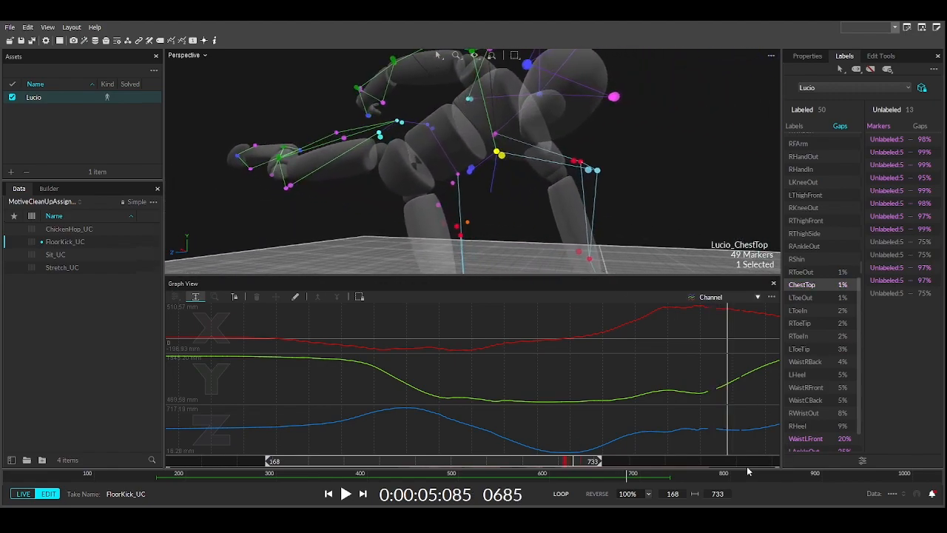
drag(569, 462, 527, 461)
Step: Fill the ChestTop gaps with cubic interpolation and smooth the marker's whole curves
click(882, 57)
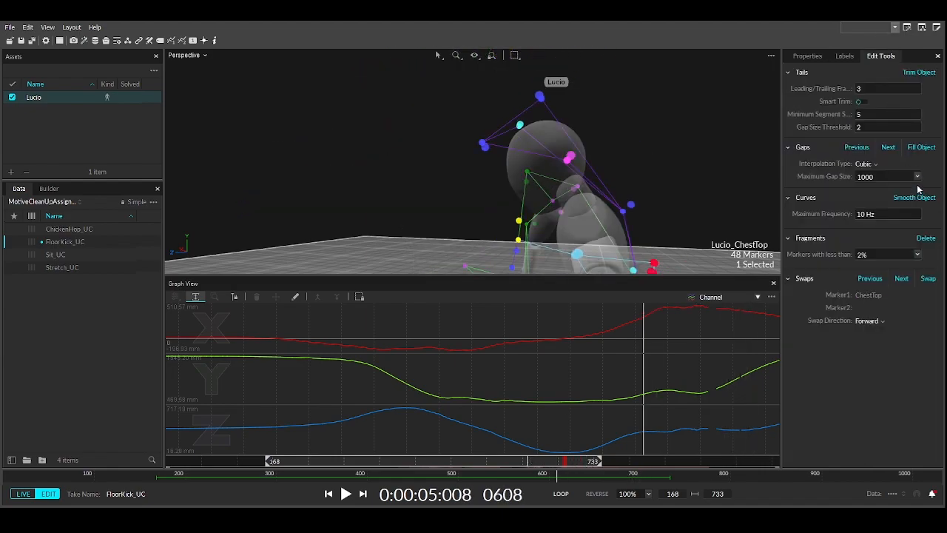
click(916, 154)
click(918, 199)
right_drag(488, 221, 544, 215)
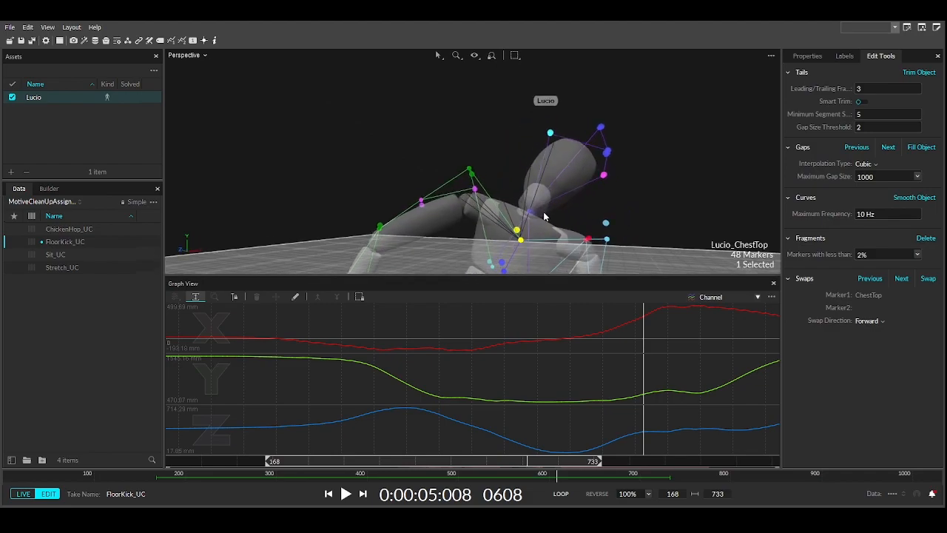
click(843, 57)
Step: Select the WaistRBack marker and examine its gaps and position on the waist at frames 608, 226 and 482
scroll(830, 376, down, 5)
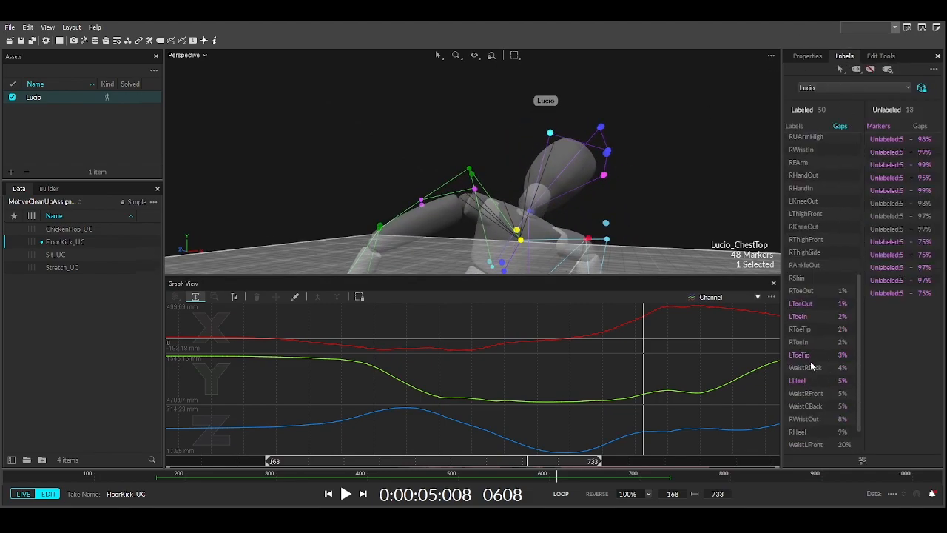
middle_drag(500, 234, 466, 124)
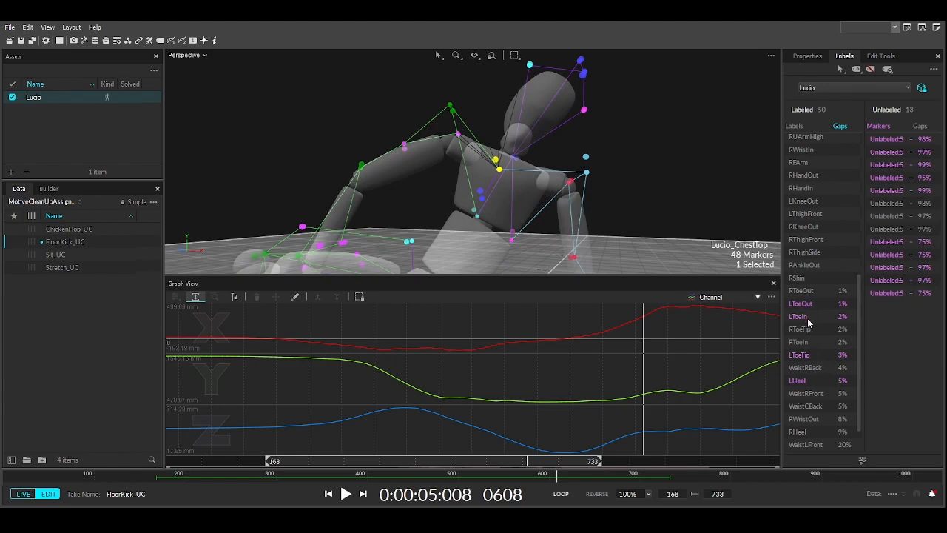
scroll(788, 344, down, 2)
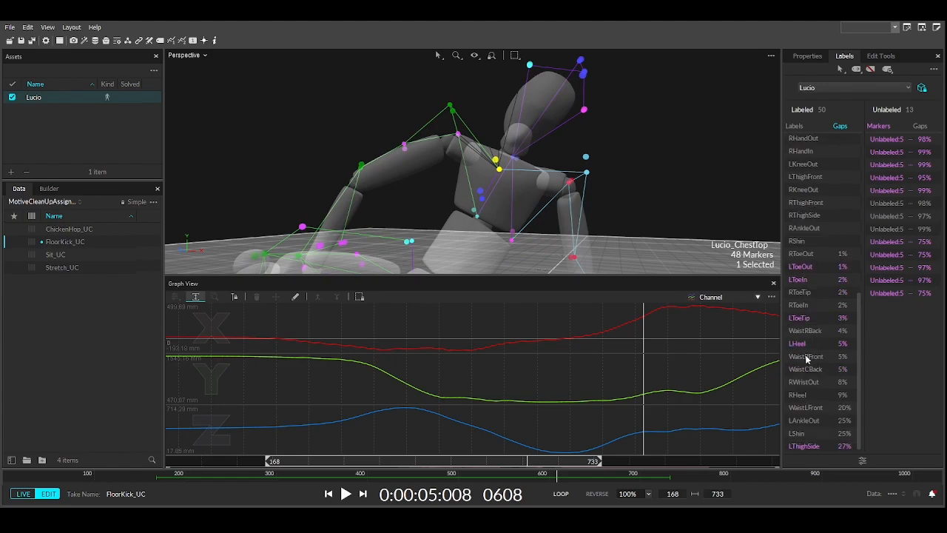
click(807, 335)
right_drag(535, 257, 467, 251)
middle_drag(467, 251, 507, 172)
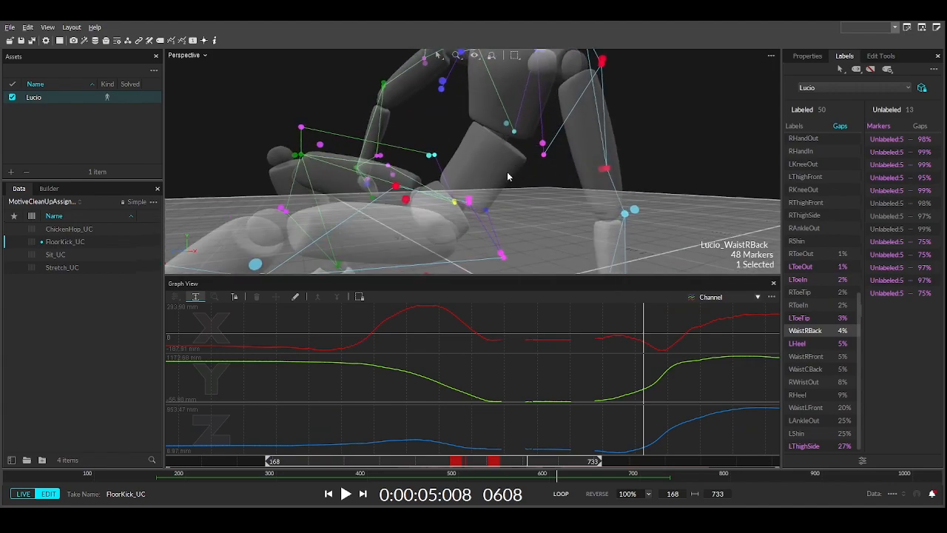
scroll(462, 183, down, 5)
right_drag(461, 183, 551, 209)
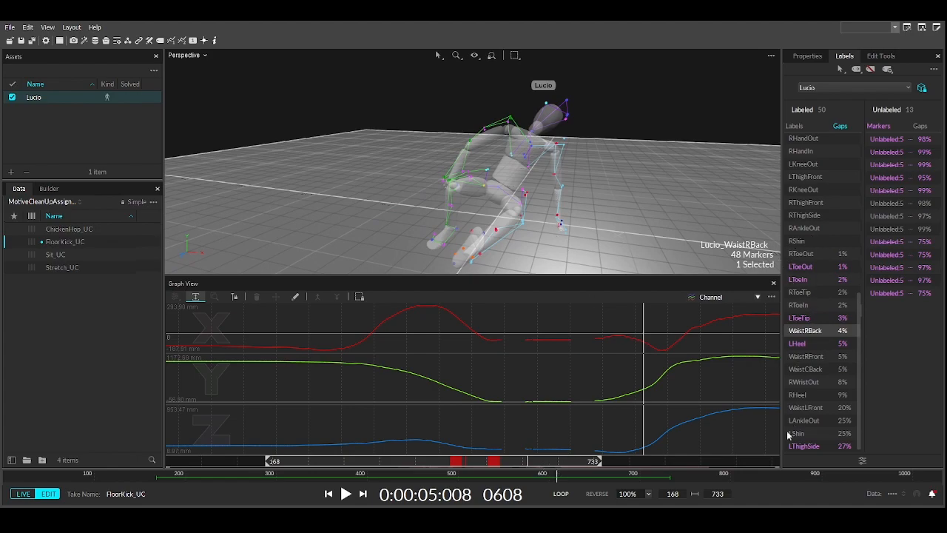
drag(540, 467, 202, 469)
right_drag(418, 261, 431, 147)
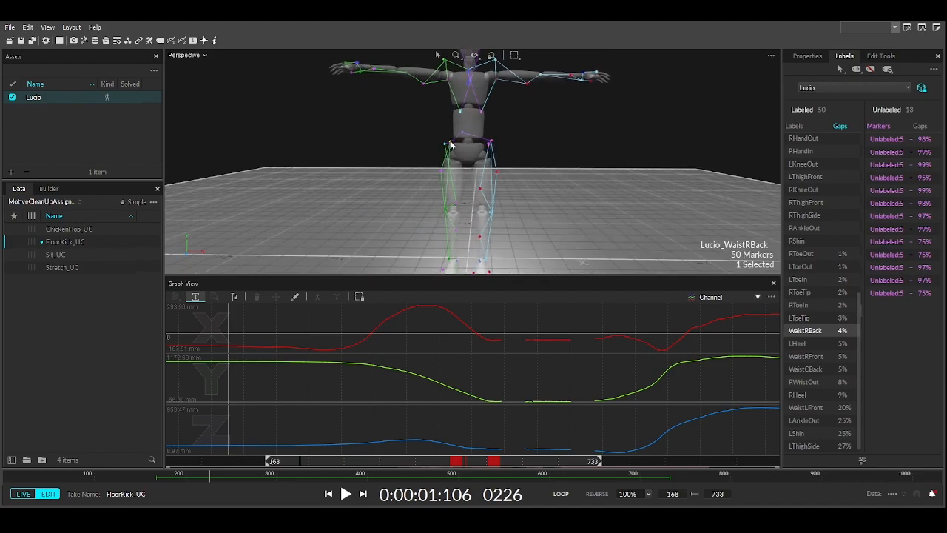
drag(411, 467, 444, 469)
right_drag(433, 252, 628, 189)
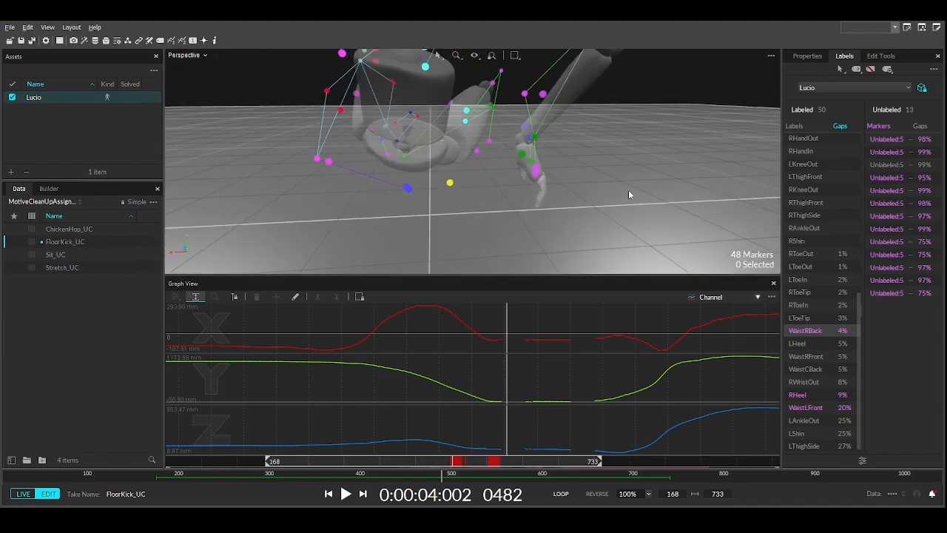
Step: Examine the gaps of the WaistRFront, WaistCBack and RWristOut markers and their positions at frame 482
click(803, 356)
click(804, 369)
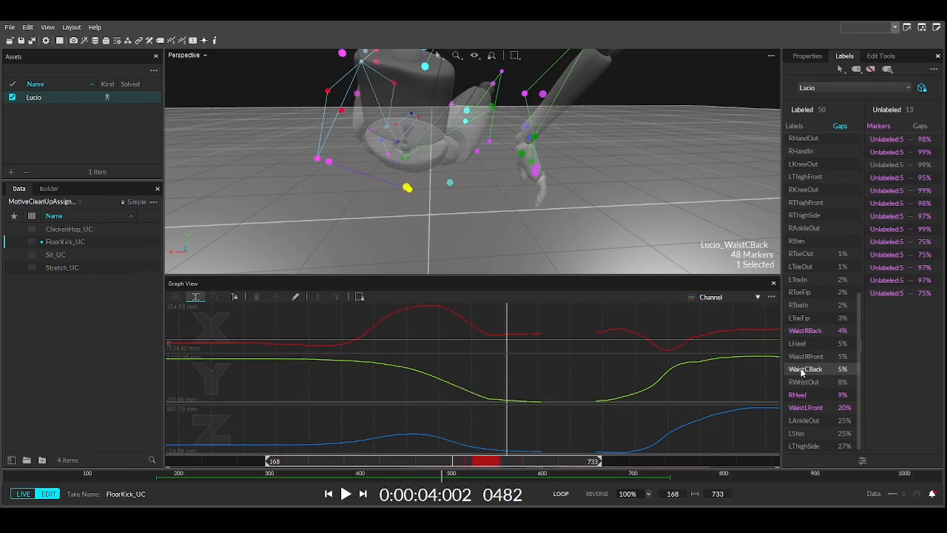
click(799, 382)
right_drag(505, 207, 419, 207)
scroll(814, 325, up, 8)
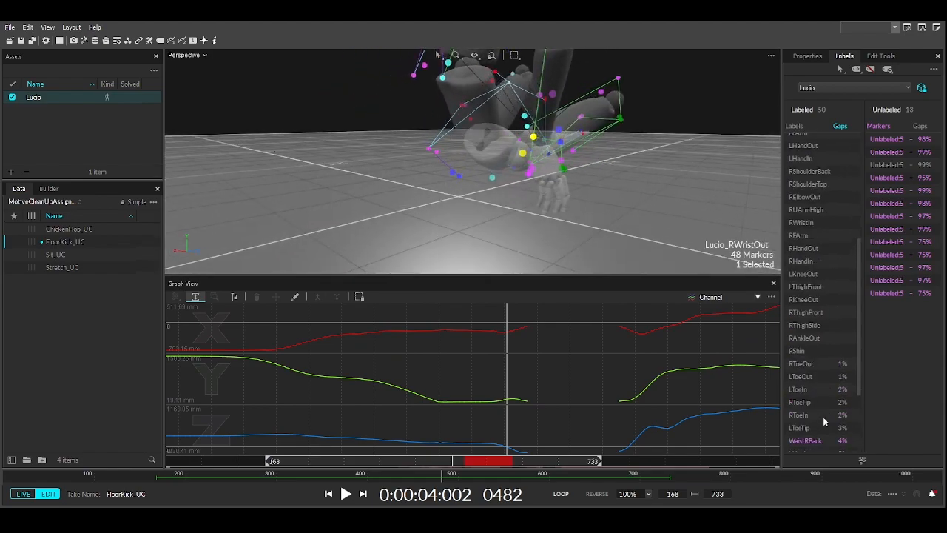
scroll(804, 287, down, 4)
key(f)
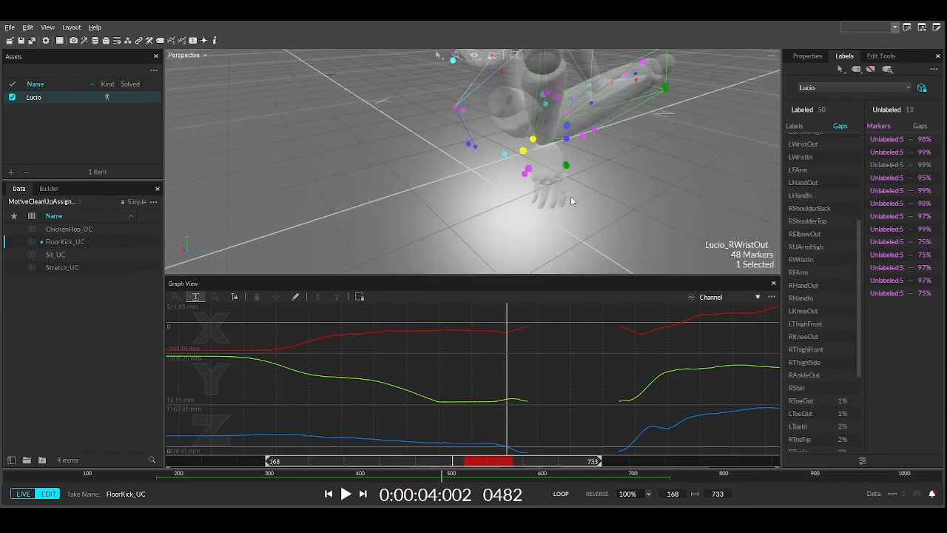
Step: Examine the waist marker layout on the standing skeleton at frame 189
drag(390, 469, 170, 472)
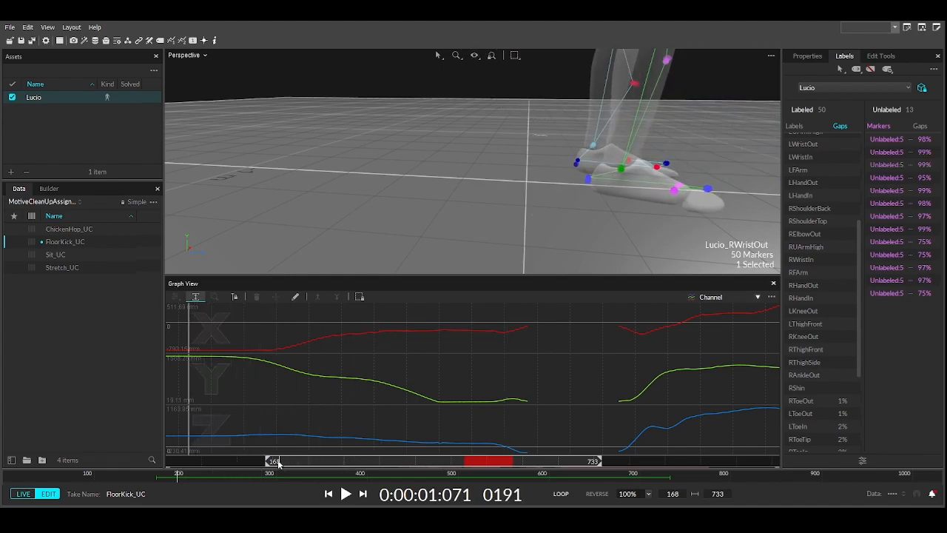
scroll(506, 153, down, 5)
middle_drag(498, 216, 452, 220)
right_drag(452, 219, 479, 217)
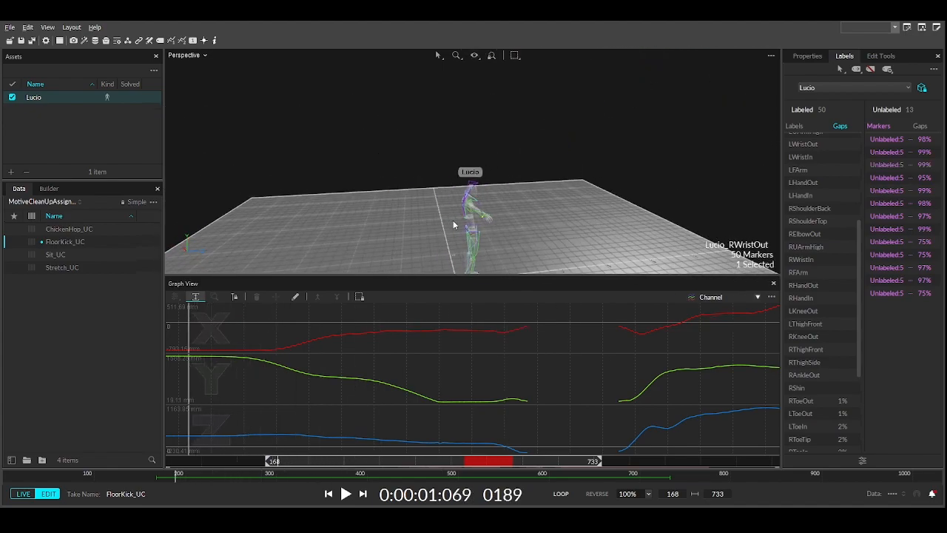
scroll(450, 223, up, 5)
middle_drag(533, 220, 477, 139)
right_drag(584, 133, 349, 190)
middle_drag(349, 191, 577, 133)
right_drag(577, 133, 480, 144)
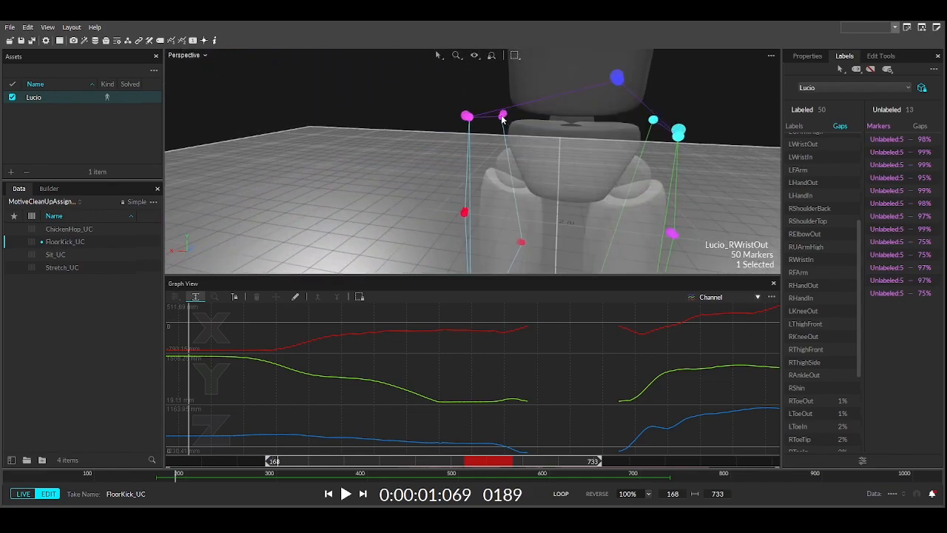
Step: Select the WaistLFront marker and examine its gaps over the whole take, checking the waist between frames 379 and 678
click(502, 117)
alt+right_drag(481, 350, 437, 353)
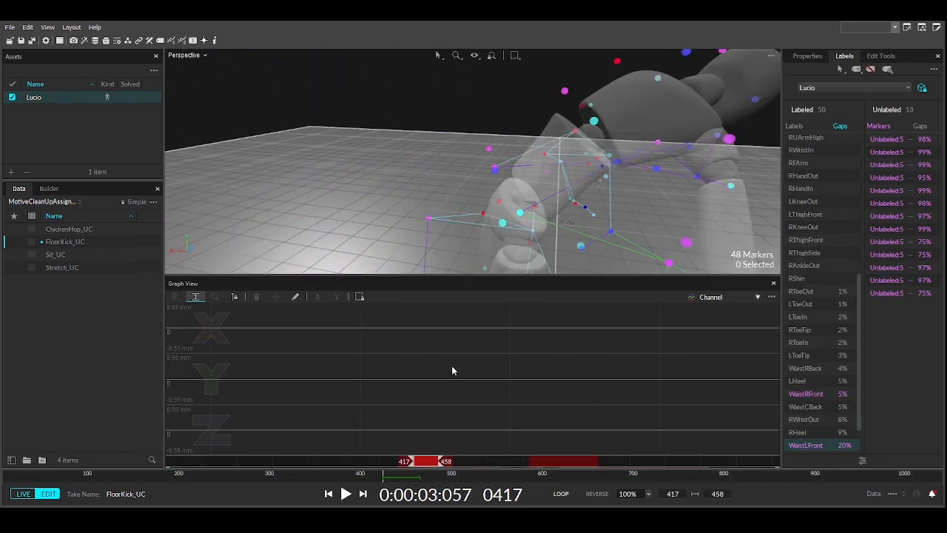
key(shift+f)
drag(415, 463, 390, 464)
right_drag(396, 230, 612, 239)
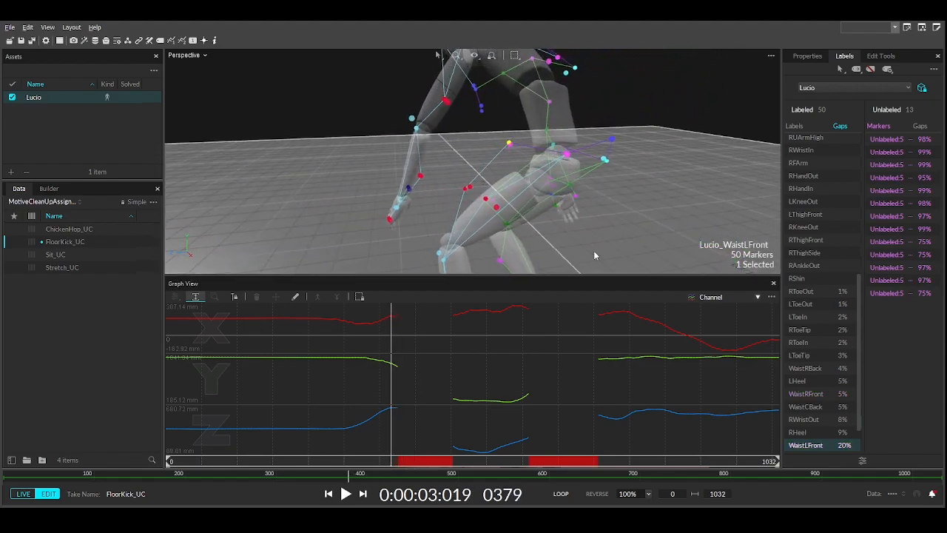
drag(383, 463, 432, 459)
middle_drag(554, 212, 545, 166)
right_drag(543, 205, 513, 246)
drag(435, 463, 569, 435)
mouse_move(537, 174)
right_down()
mouse_move(424, 85)
mouse_move(632, 143)
mouse_move(579, 182)
mouse_move(507, 150)
mouse_move(545, 175)
right_up()
scroll(632, 144, up, 3)
scroll(542, 177, down, 6)
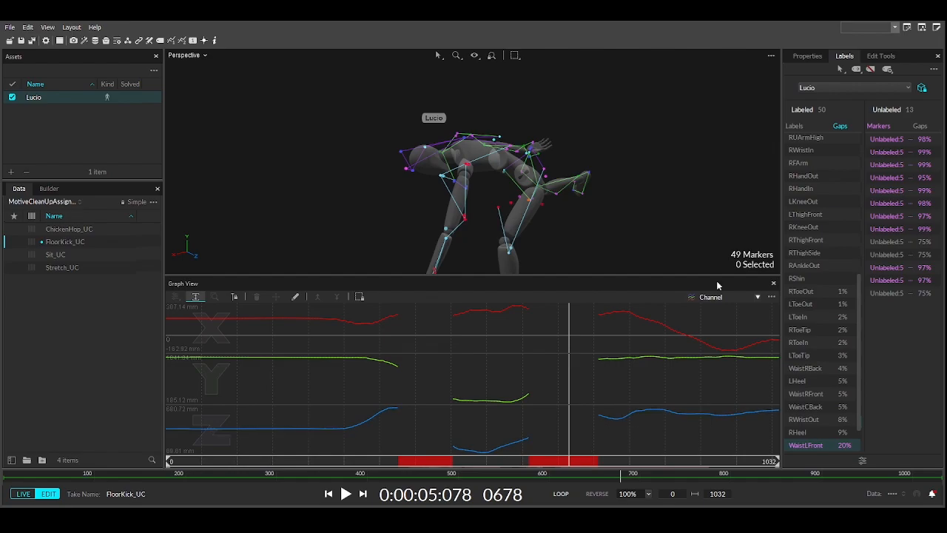
Step: Inspect the curves and positions of the WaistLBack and WaistCBack markers at frame 214
drag(470, 463, 293, 453)
mouse_move(496, 145)
right_down()
mouse_move(486, 173)
mouse_move(374, 196)
mouse_move(258, 197)
mouse_move(482, 142)
right_up()
click(497, 139)
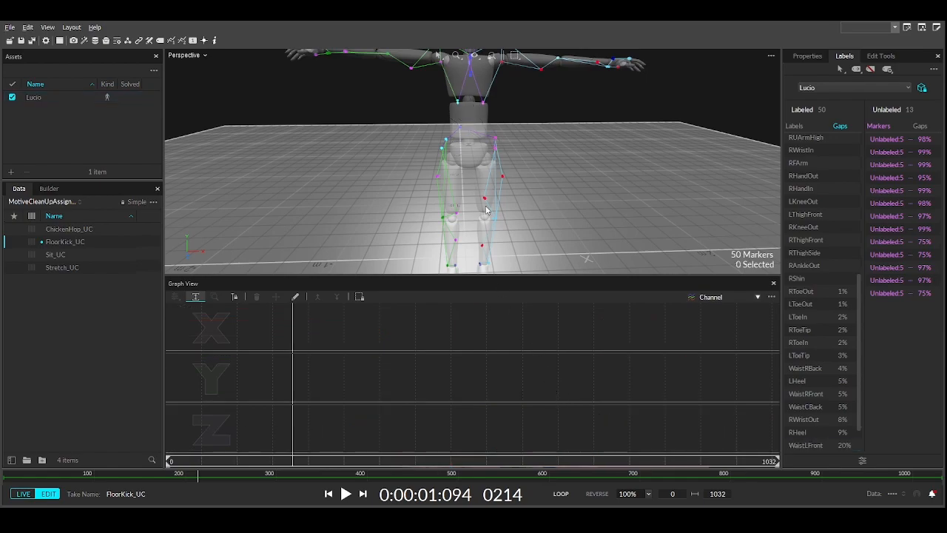
scroll(496, 215, up, 5)
click(535, 162)
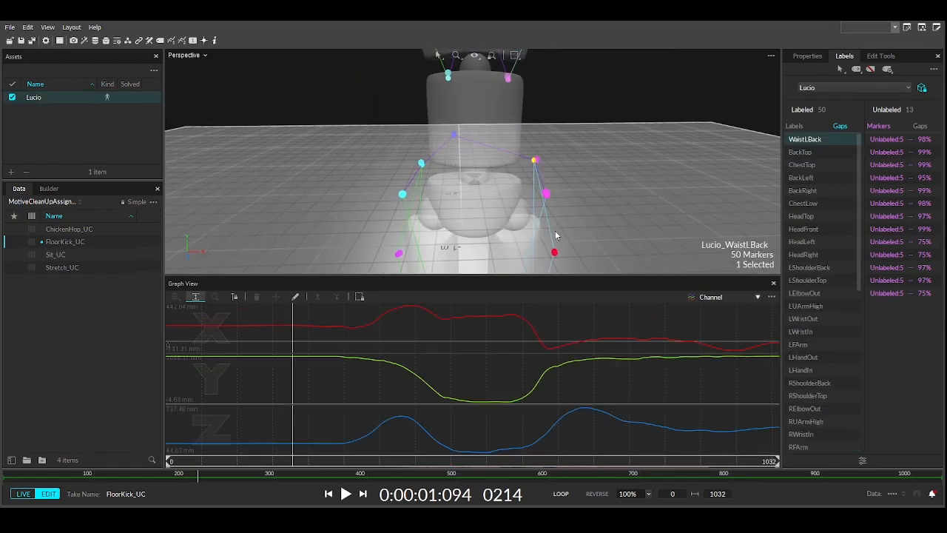
right_drag(523, 178, 722, 189)
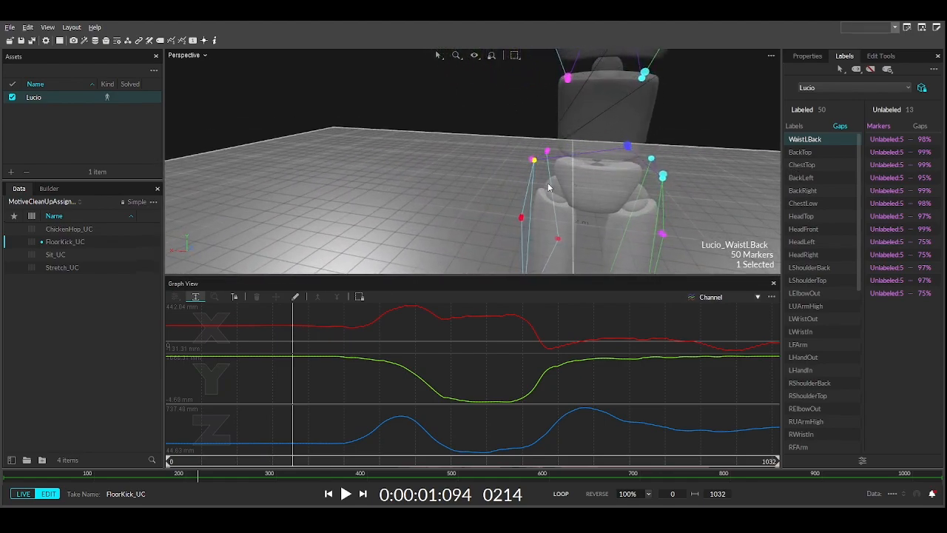
middle_drag(551, 188, 443, 208)
right_drag(442, 208, 494, 164)
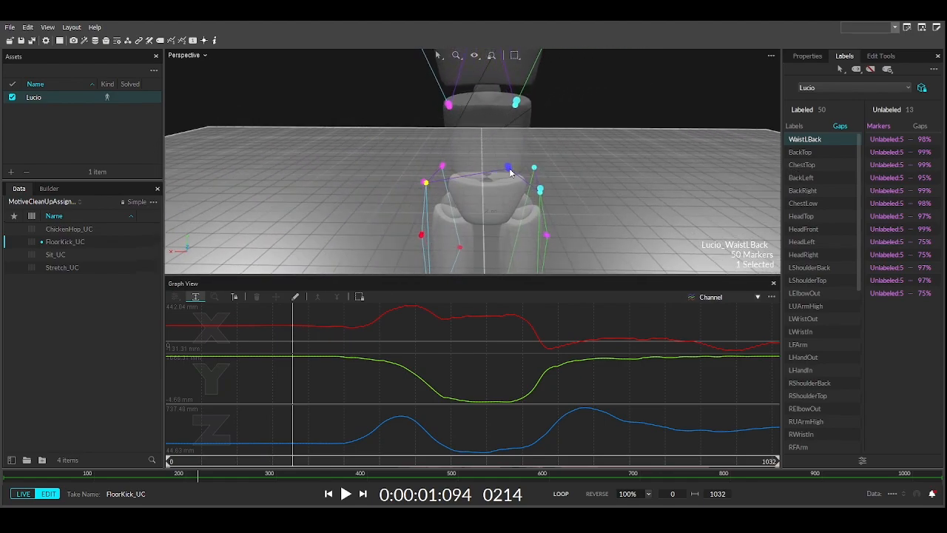
click(509, 169)
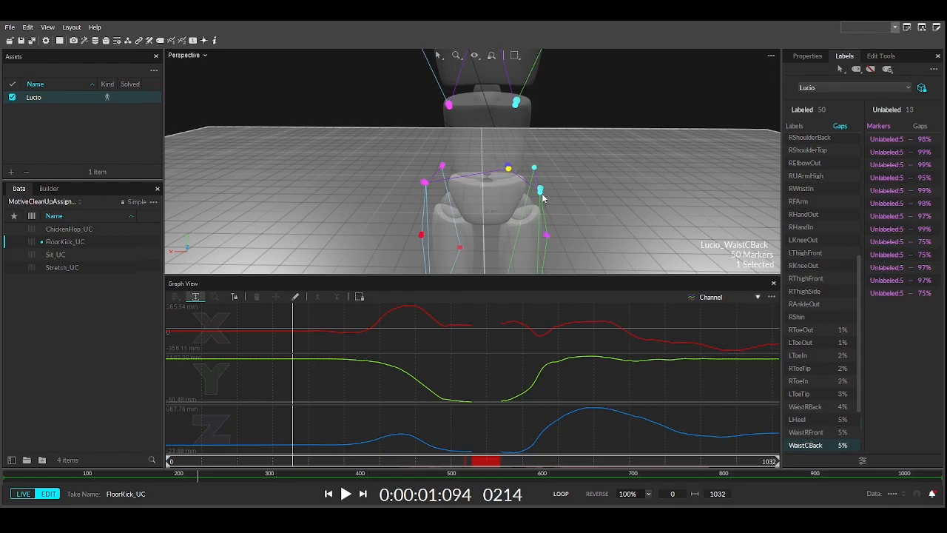
Step: Fill the WaistRBack gaps with pattern-based interpolation, using WaistLBack as the reference marker and a maximum gap size of 1000
click(425, 183)
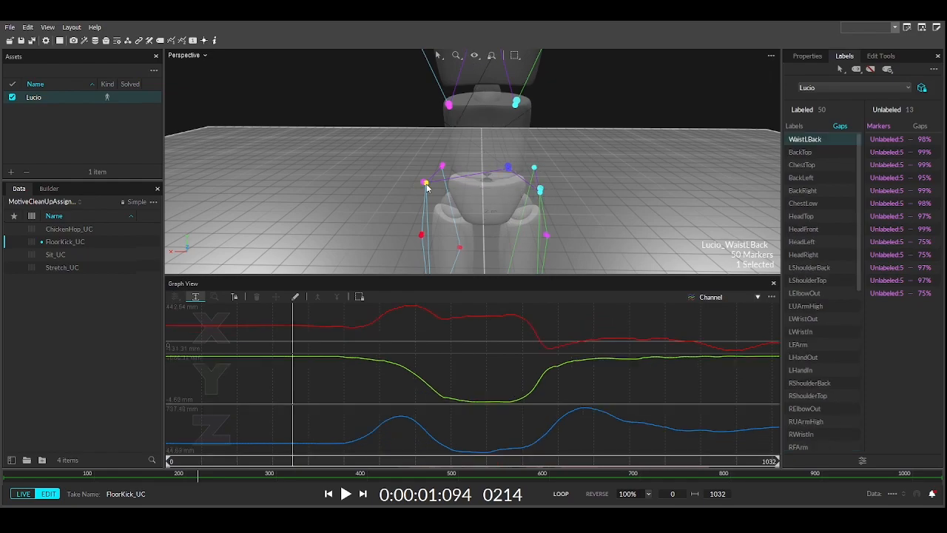
ctrl+click(541, 191)
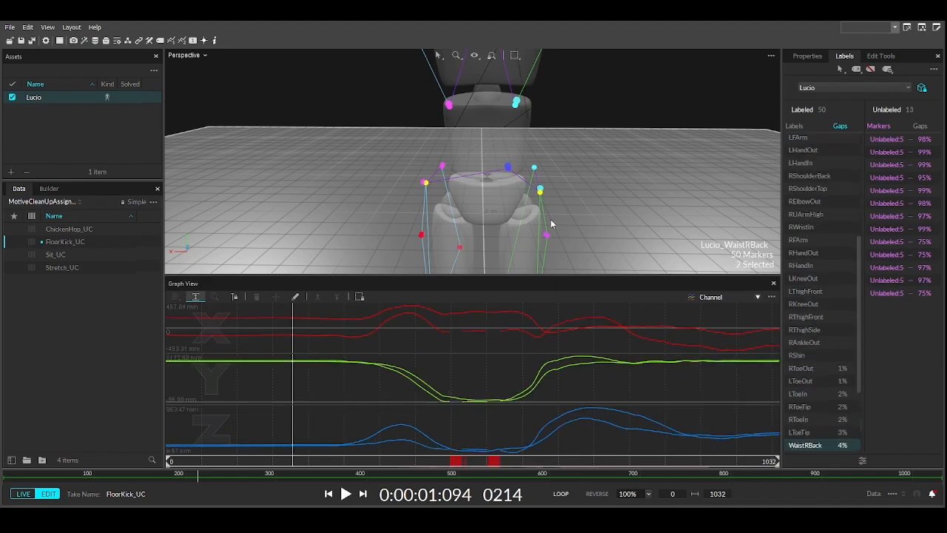
click(881, 56)
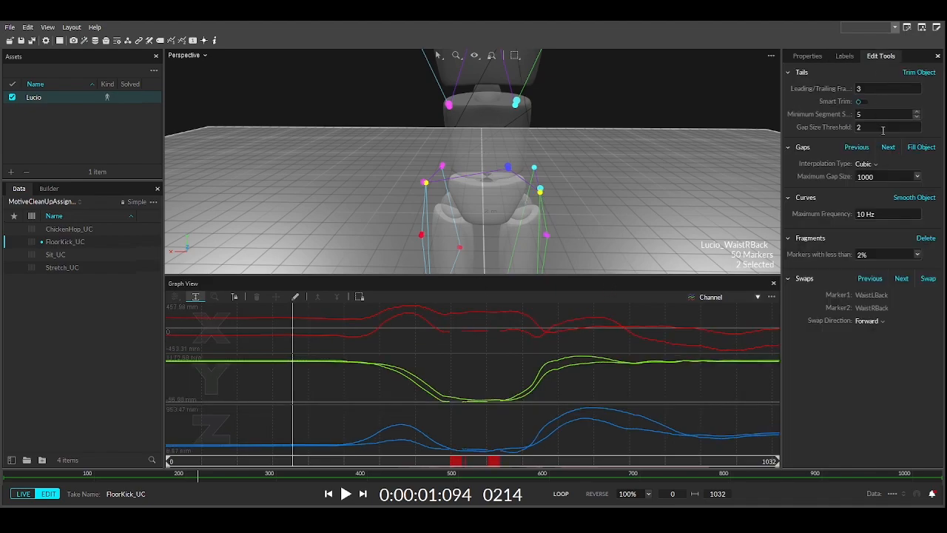
click(881, 219)
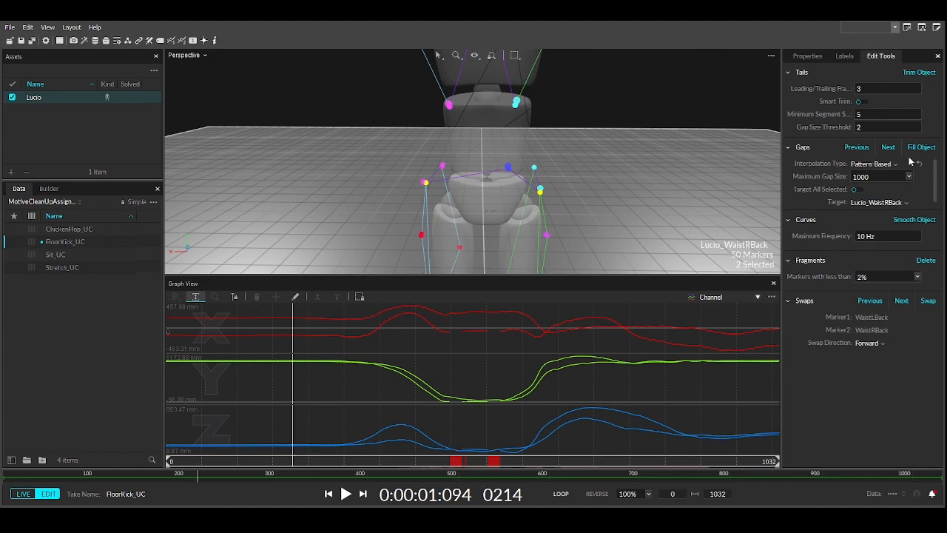
click(569, 229)
click(541, 191)
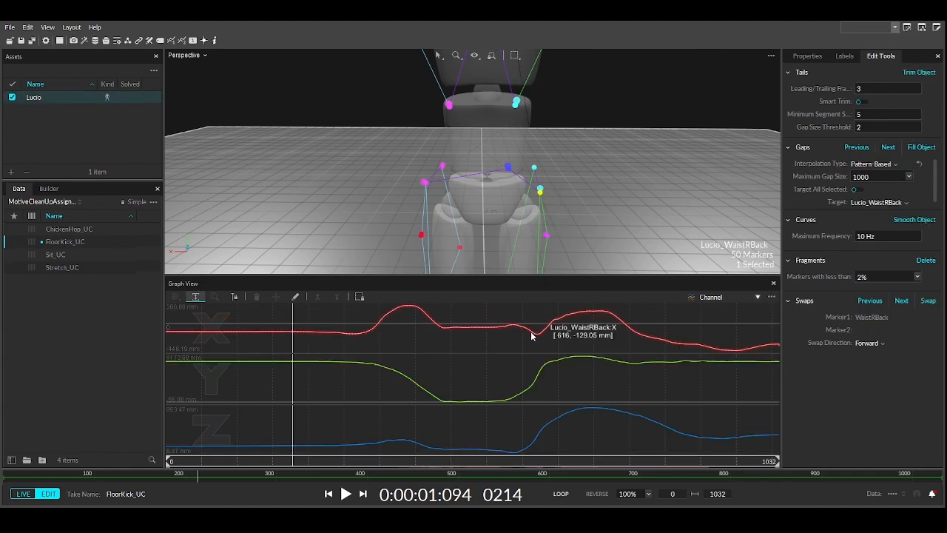
Step: Smooth the whole curves of the WaistRBack marker with a maximum frequency of 10 Hz
click(466, 196)
click(426, 184)
click(540, 192)
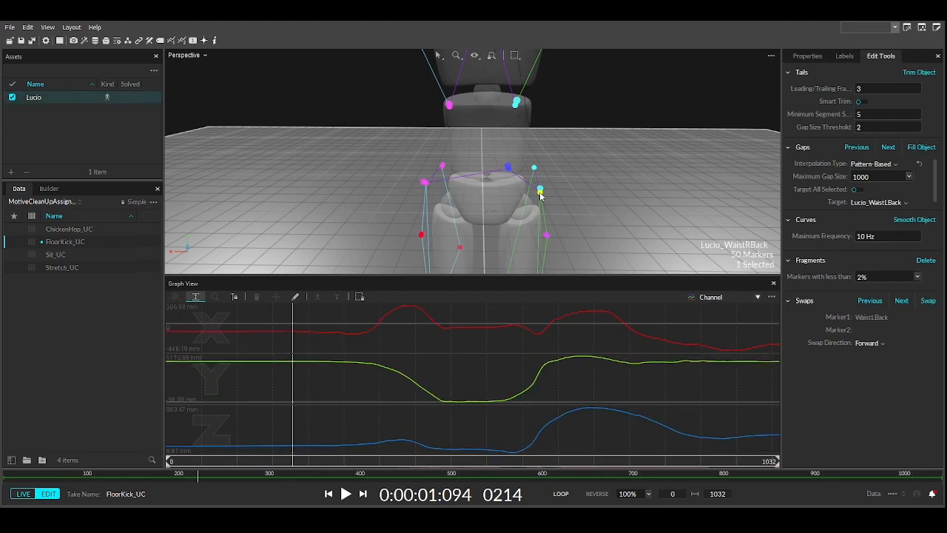
click(913, 221)
click(911, 221)
Step: Fill the WaistCBack gaps with pattern-based interpolation, using WaistLBack and WaistRBack as the reference markers
mouse_move(710, 191)
right_down()
mouse_move(418, 239)
mouse_move(505, 209)
mouse_move(440, 171)
mouse_move(735, 176)
mouse_move(462, 174)
right_up()
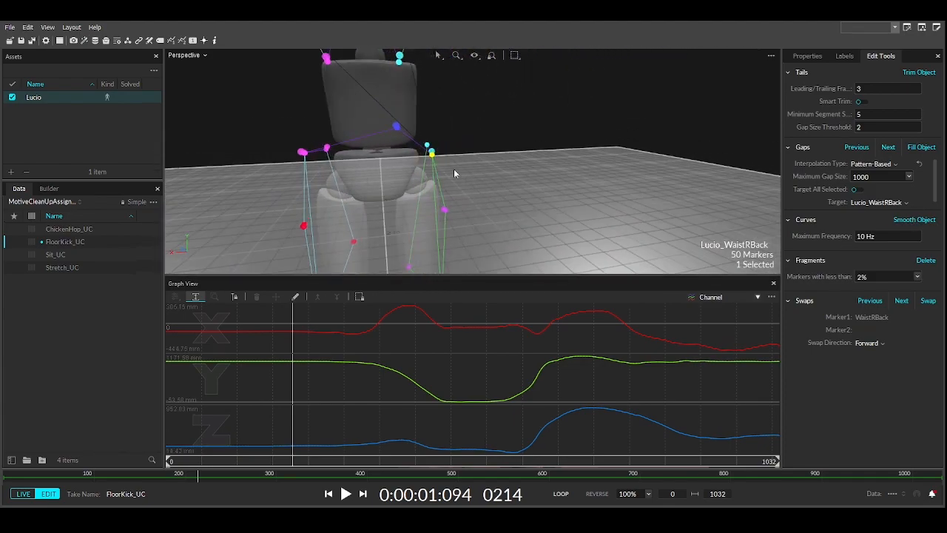
click(303, 152)
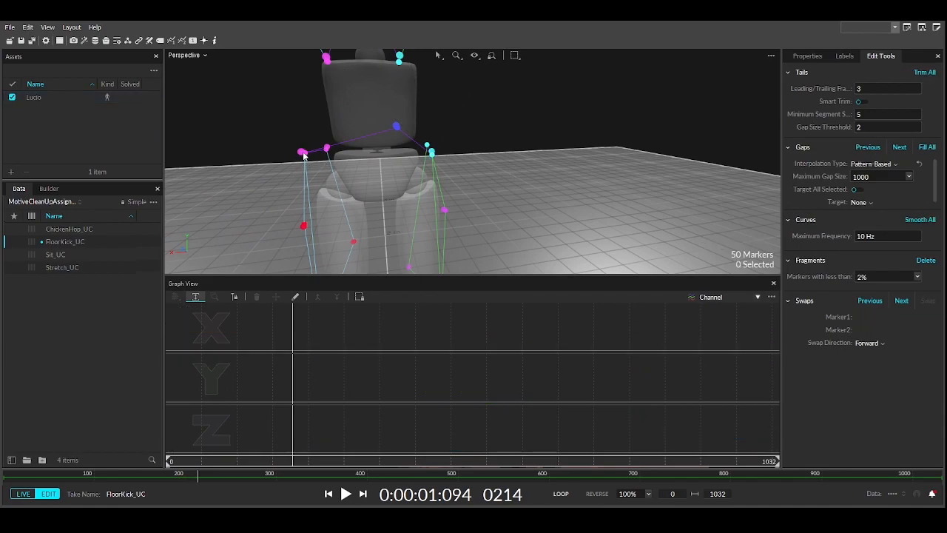
ctrl+click(432, 153)
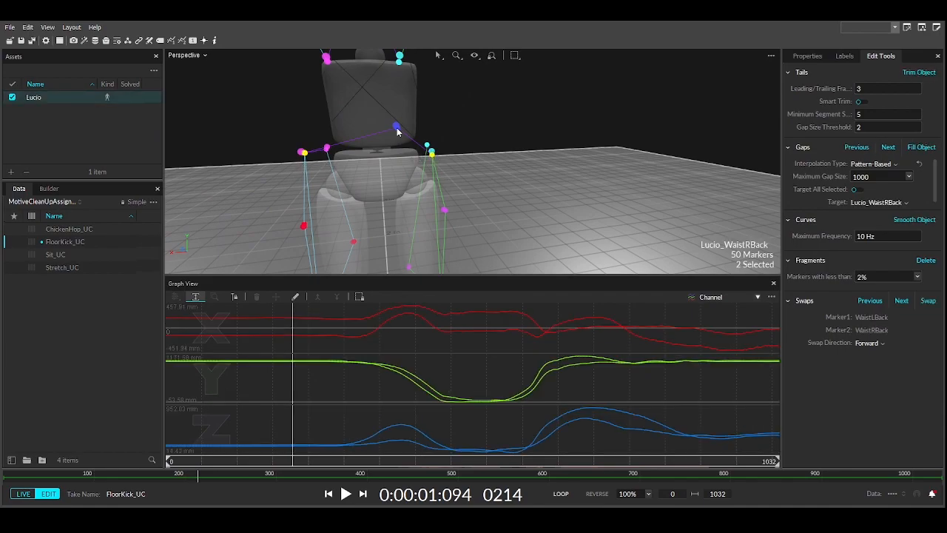
ctrl+click(397, 129)
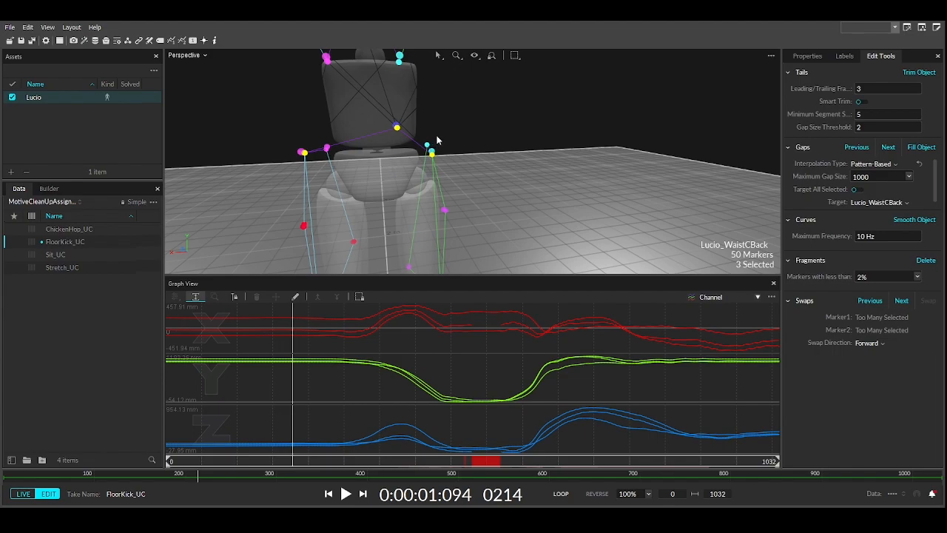
right_drag(433, 130, 427, 182)
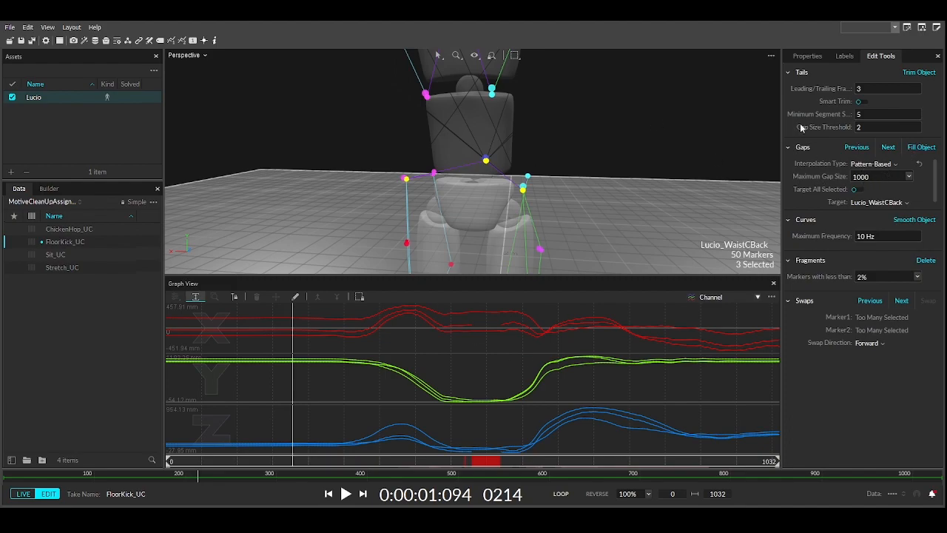
click(921, 148)
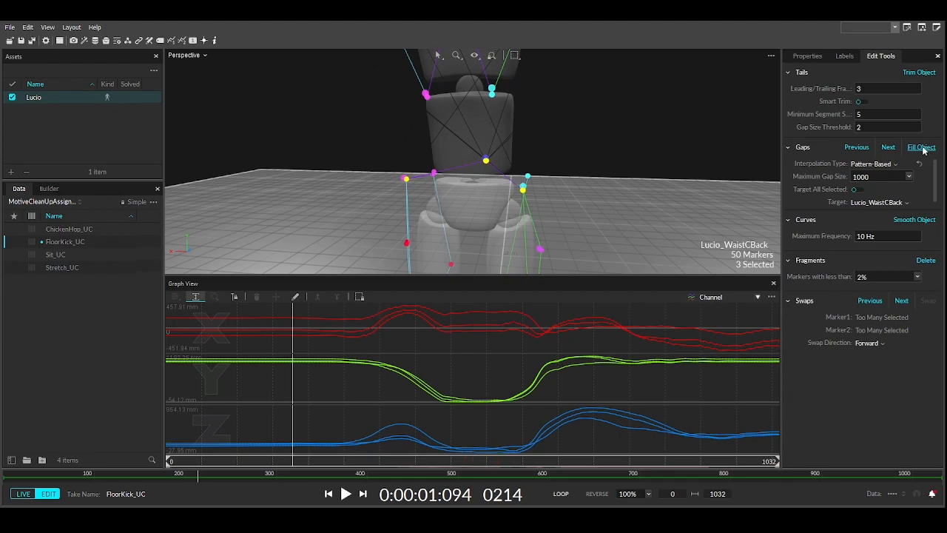
click(483, 183)
click(484, 163)
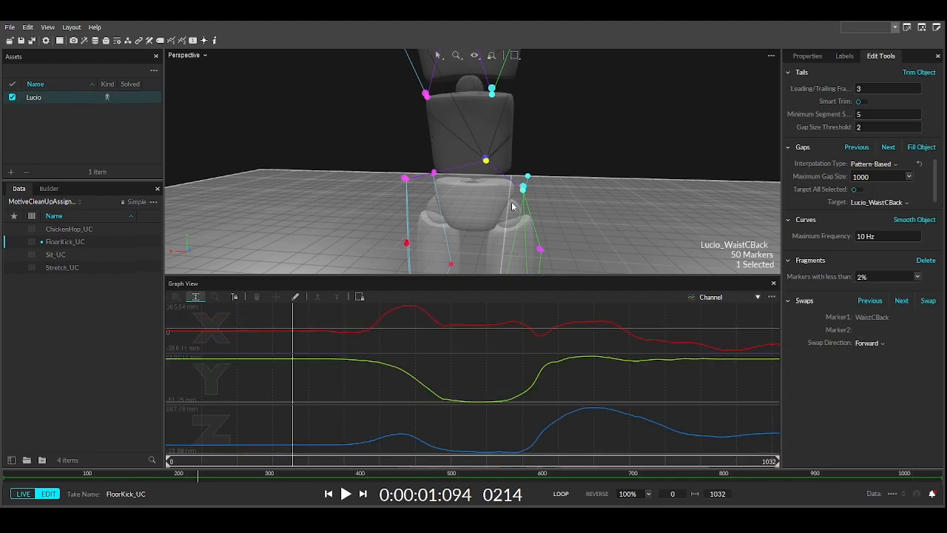
Step: Smooth the WaistCBack marker's whole curves at 10 Hz and check its position on the waist at frame 479
click(915, 221)
drag(289, 464, 418, 455)
middle_drag(388, 247, 418, 61)
drag(417, 461, 451, 444)
middle_drag(463, 222, 450, 159)
scroll(434, 195, up, 4)
middle_drag(422, 200, 422, 177)
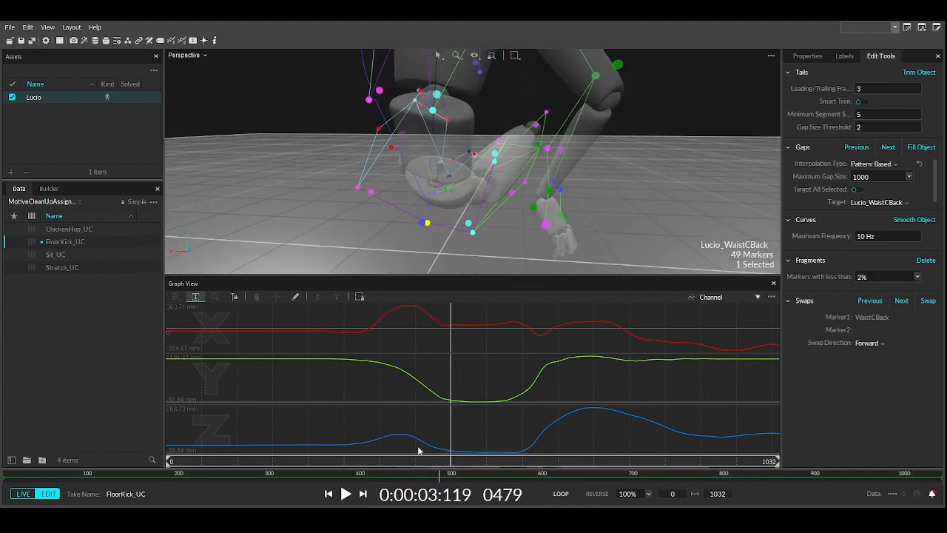
Step: Go to frame 120 and compare the curves of the WaistLBack and WaistLFront markers for gaps
mouse_move(451, 472)
mouse_down()
mouse_move(469, 455)
mouse_move(545, 436)
mouse_move(300, 439)
mouse_move(237, 430)
mouse_up()
mouse_move(466, 80)
middle_down()
mouse_move(482, 226)
mouse_move(494, 221)
middle_up()
right_drag(495, 220, 371, 196)
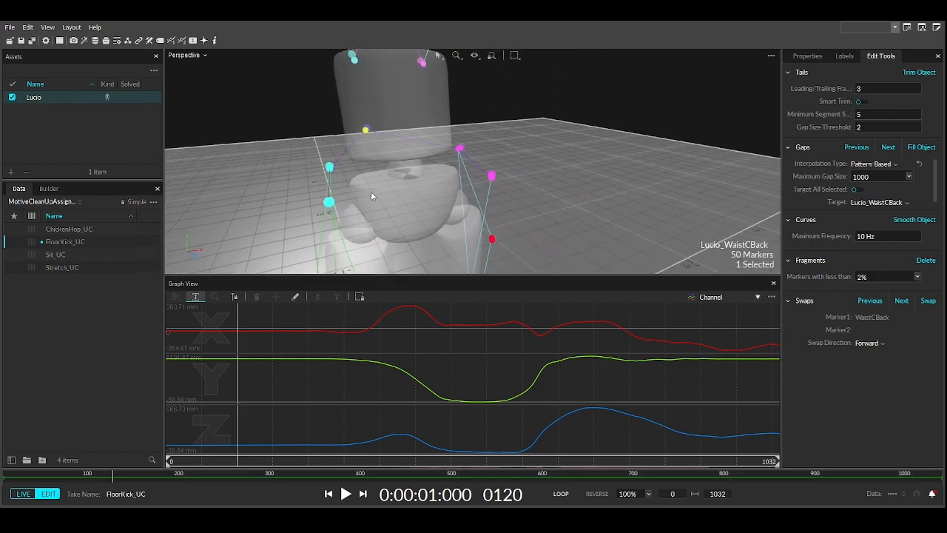
click(459, 151)
ctrl+click(492, 176)
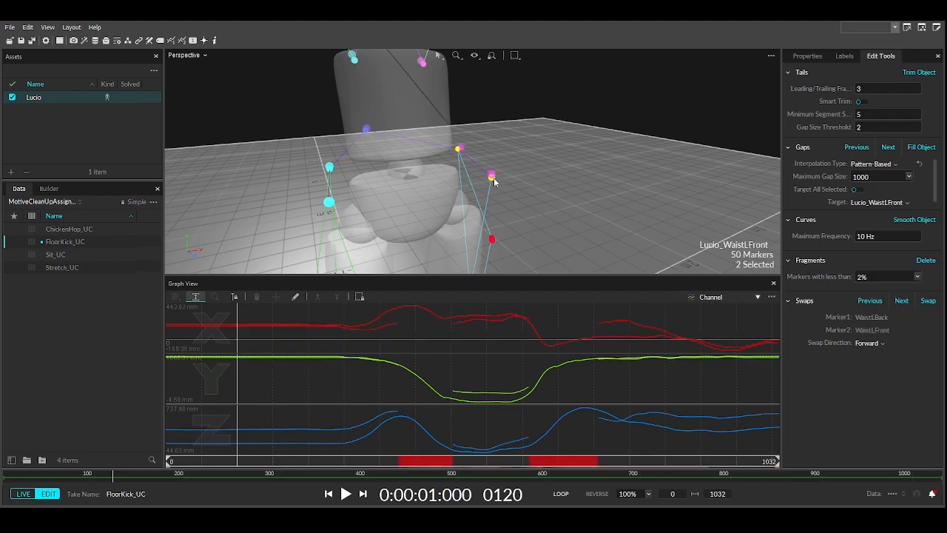
click(474, 166)
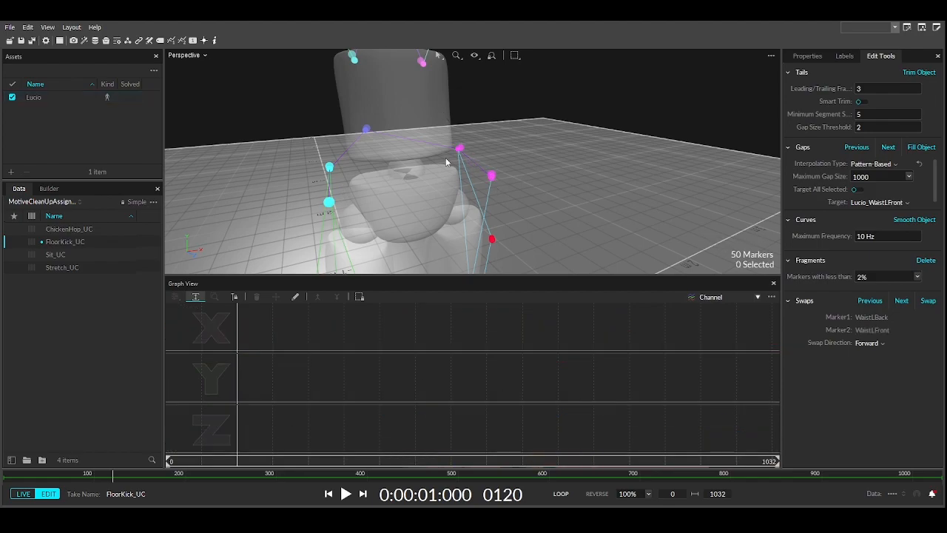
Step: Fill the WaistRFront gap using Pattern-Based interpolation with both right waist markers selected, and smooth WaistRFront alone at 10 Hz
click(329, 203)
click(286, 214)
click(330, 168)
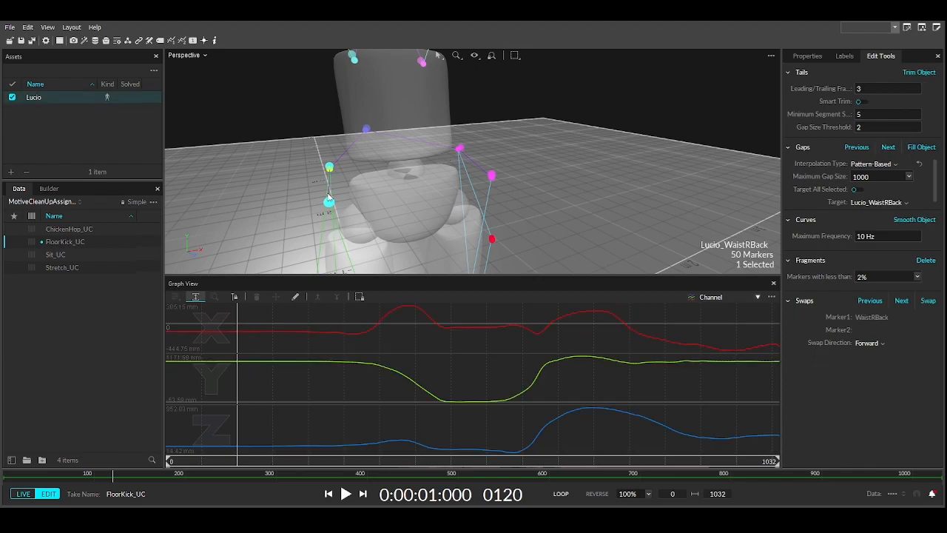
ctrl+click(328, 203)
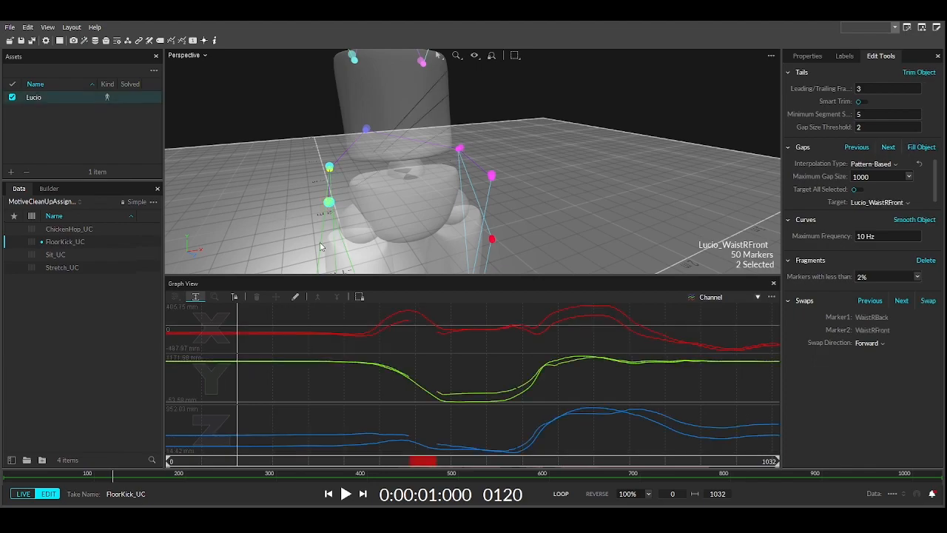
right_drag(379, 175, 321, 207)
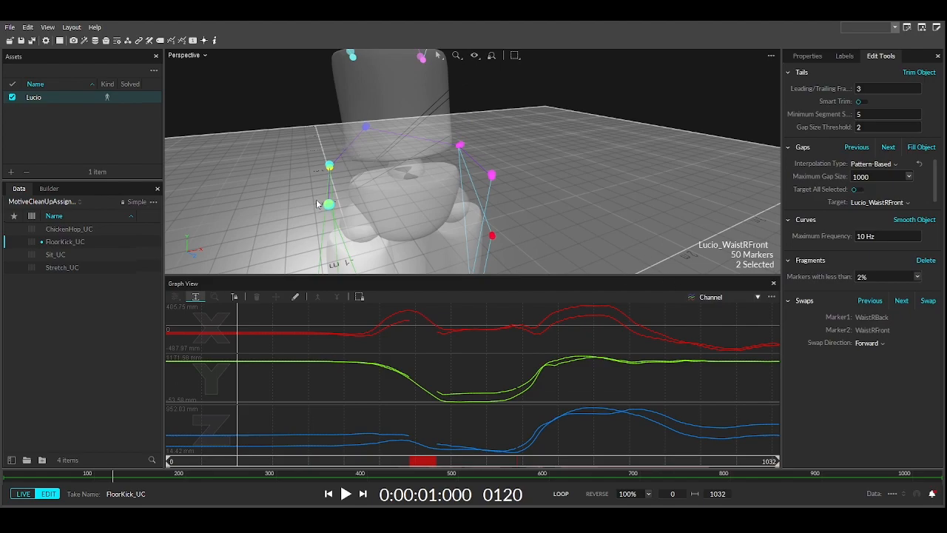
click(921, 147)
click(328, 205)
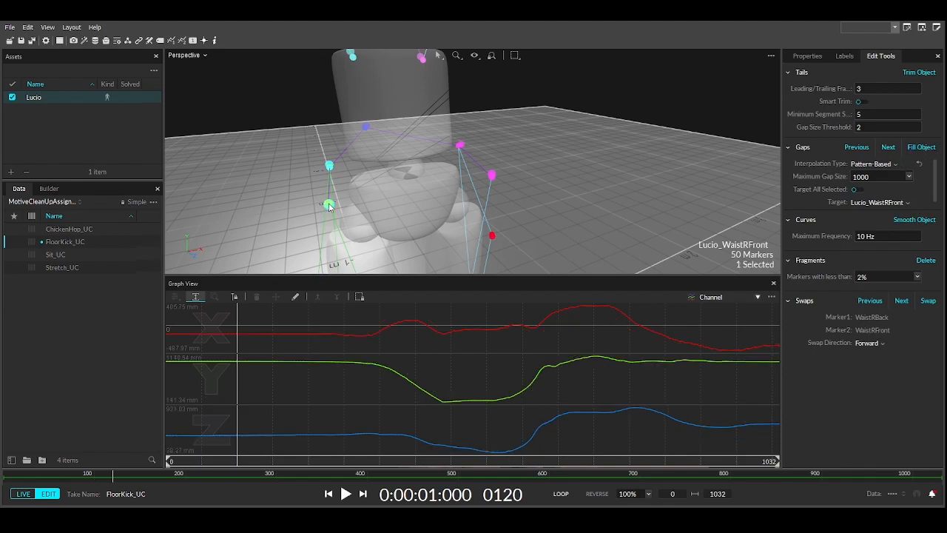
click(918, 222)
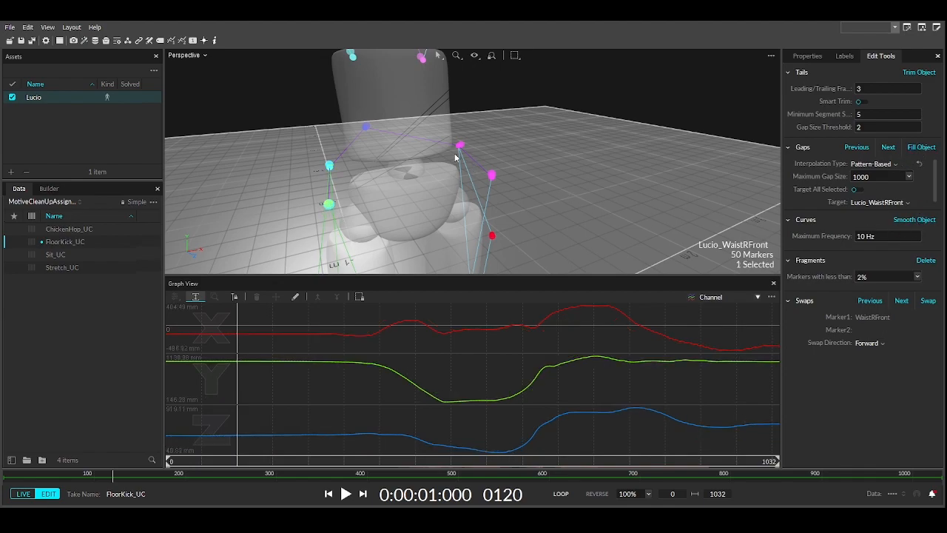
Step: Fill the WaistLFront gaps using Pattern-Based interpolation with a maximum gap size of 1000, and smooth that marker at 10 Hz
ctrl+click(489, 172)
ctrl+click(493, 177)
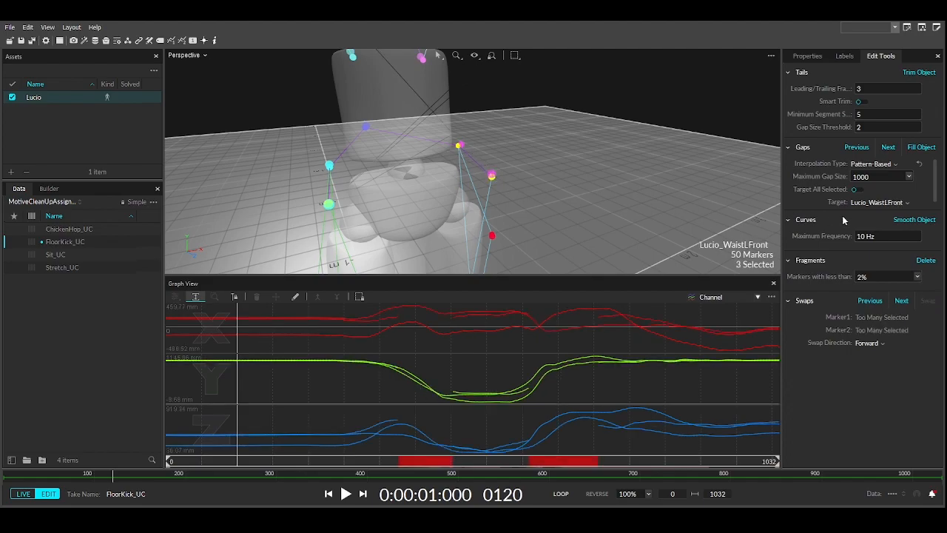
click(917, 148)
click(494, 198)
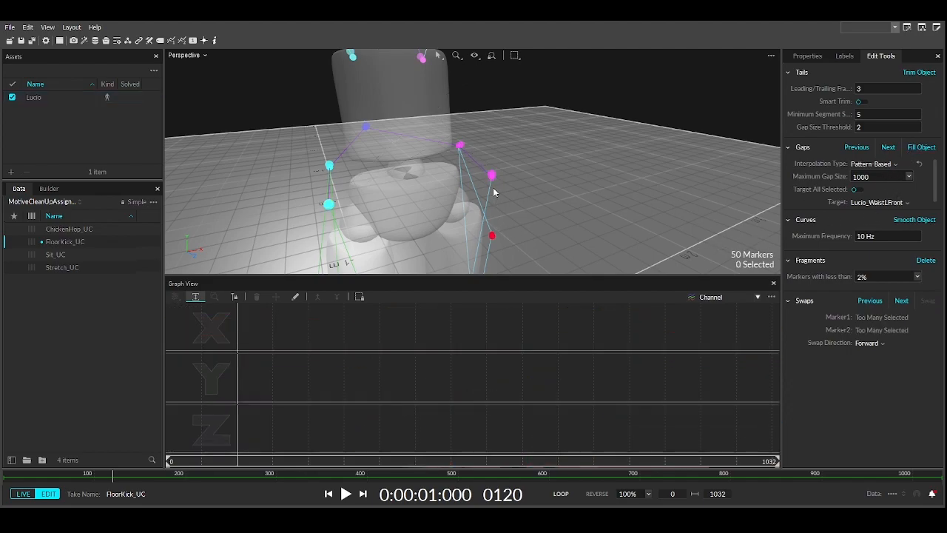
click(491, 176)
click(916, 220)
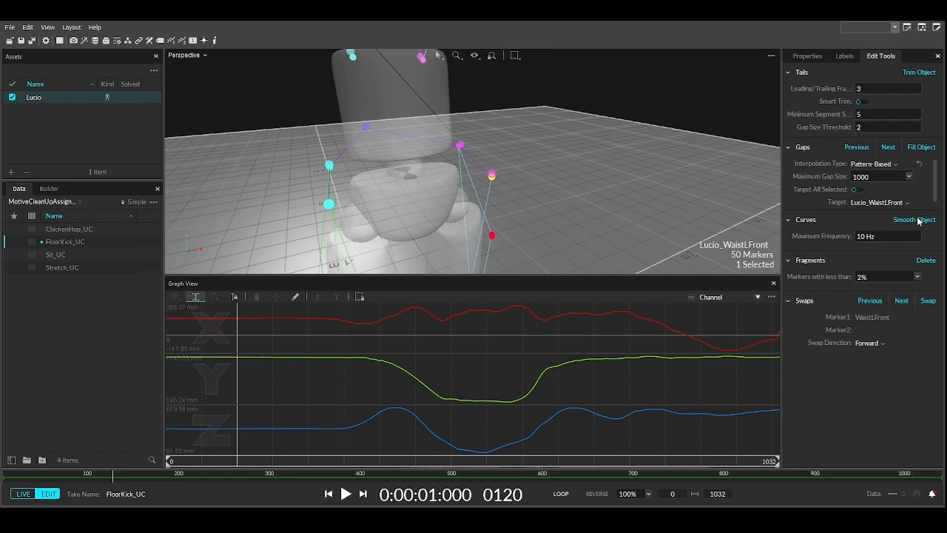
click(926, 221)
Step: Examine the curves of the right thigh markers RThighSide and RThighFront for gaps
scroll(564, 213, down, 1)
middle_drag(563, 213, 574, 188)
scroll(574, 191, down, 5)
middle_drag(509, 202, 472, 188)
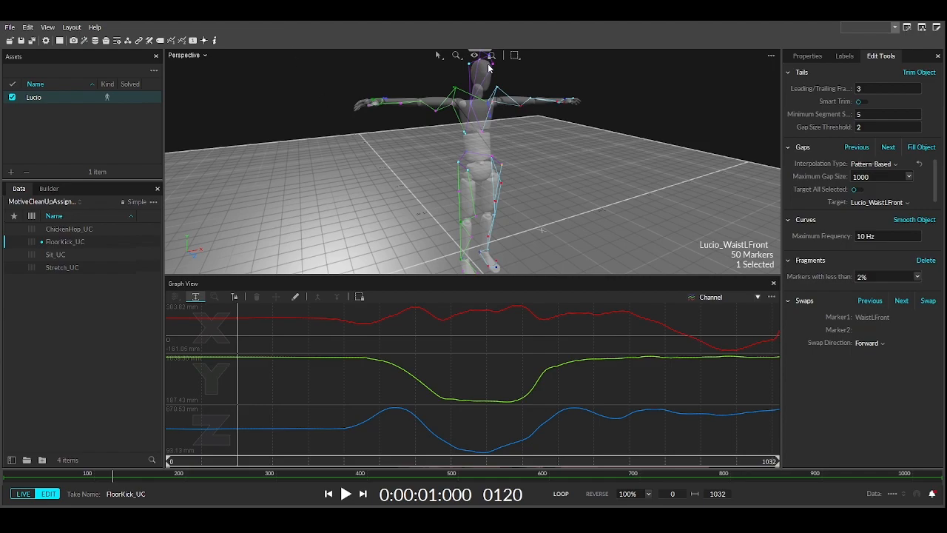
right_drag(512, 147, 466, 130)
scroll(466, 130, up, 5)
middle_drag(519, 168, 501, 117)
scroll(492, 132, down, 3)
right_drag(455, 182, 548, 176)
click(473, 197)
mouse_move(488, 210)
right_down()
mouse_move(396, 131)
mouse_move(364, 155)
mouse_move(519, 103)
right_up()
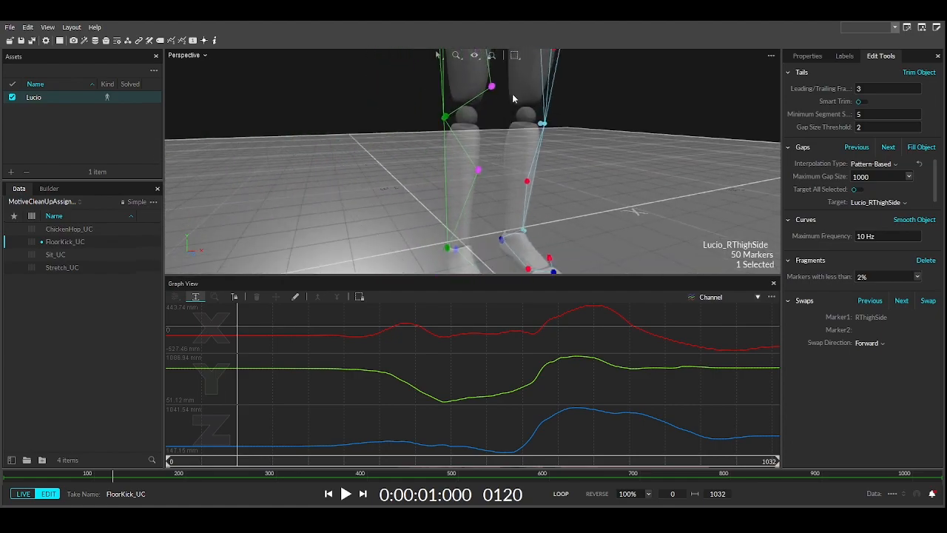
click(491, 88)
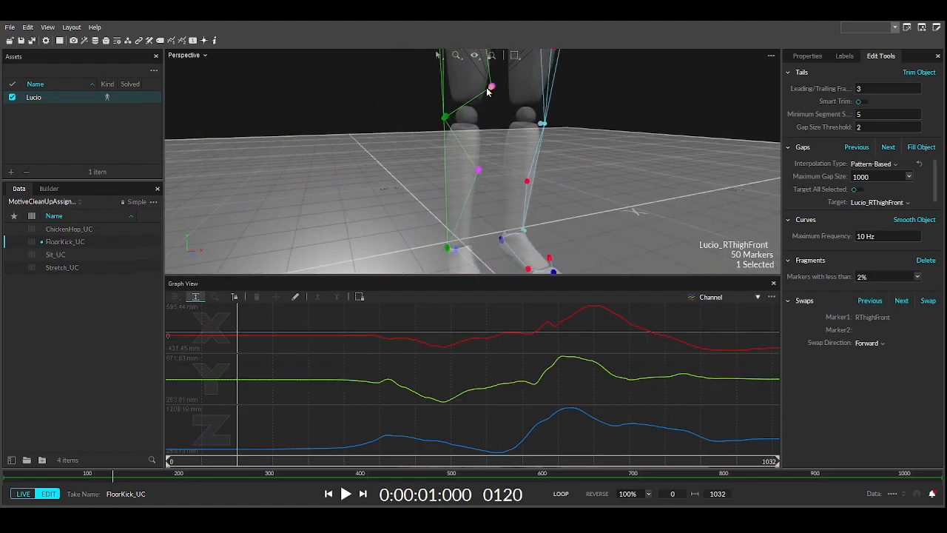
Step: Show the marker label list with gap percentages and examine the curves of RKneeOut, RShin and RAnkleOut
click(843, 59)
click(445, 118)
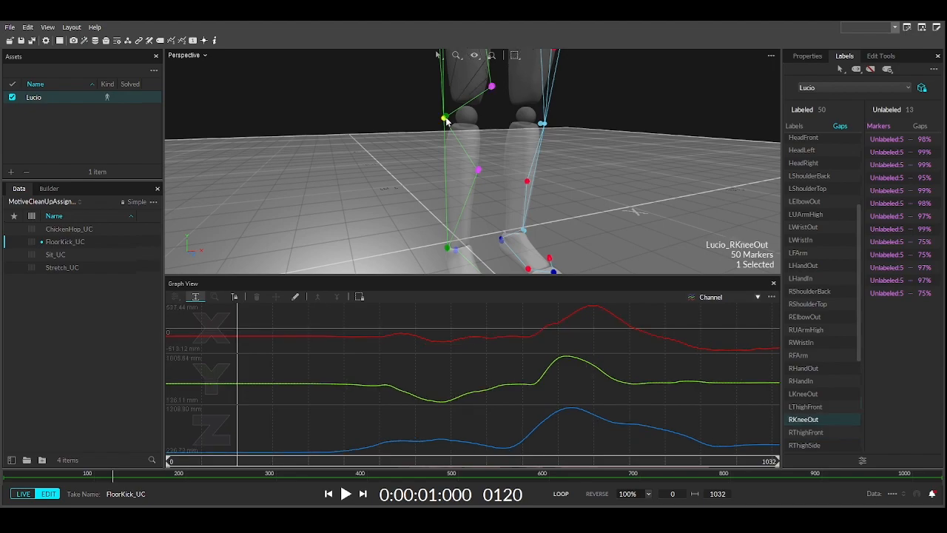
click(478, 171)
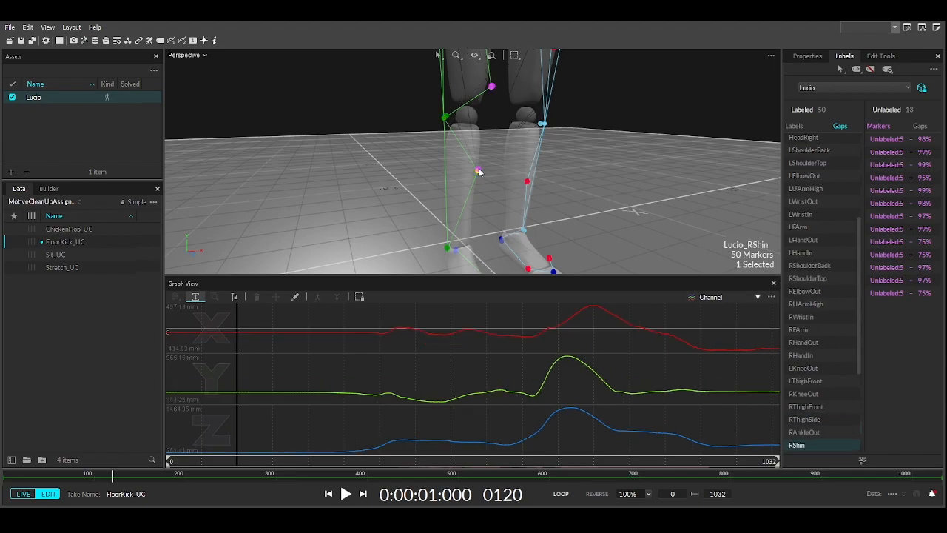
right_drag(505, 142, 428, 124)
click(440, 190)
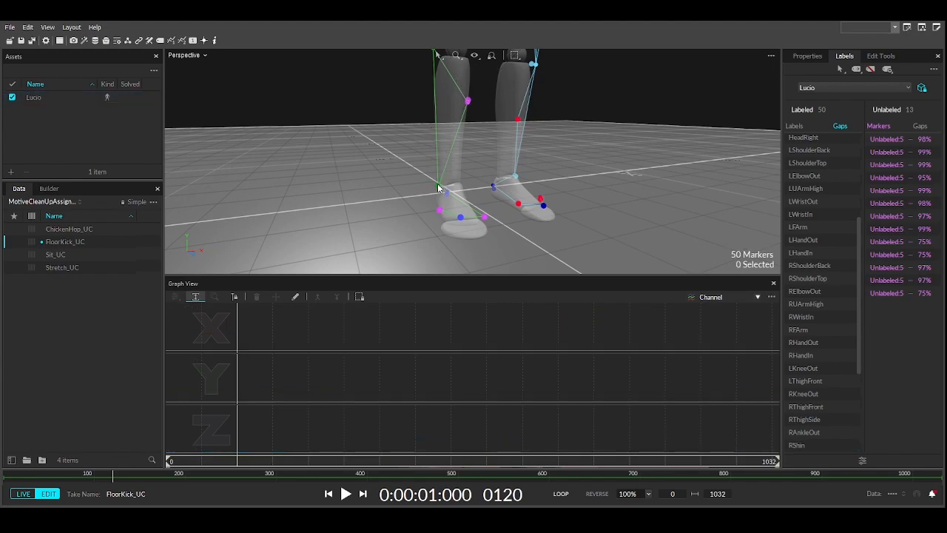
click(437, 188)
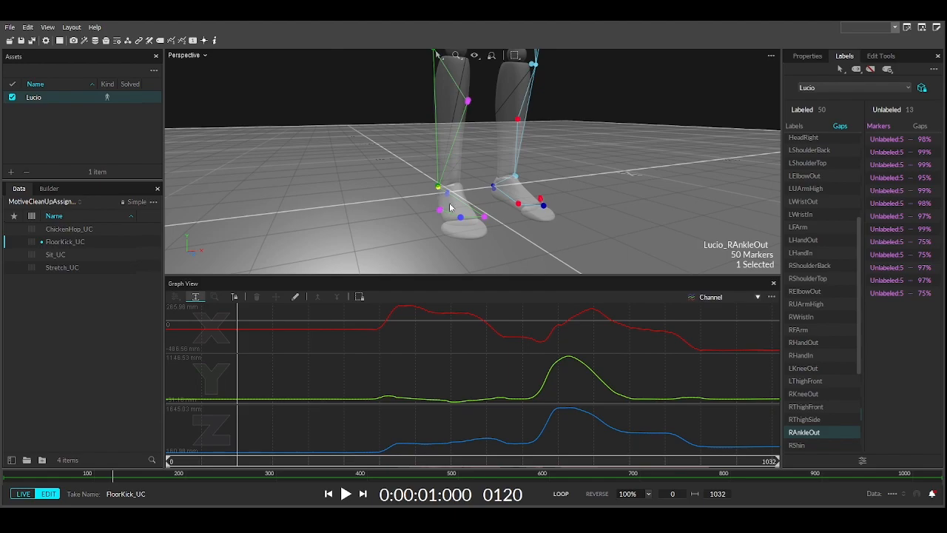
Step: Select the RHeel marker and scrub the take to its first gap at frame 464
right_drag(474, 229, 744, 220)
right_drag(466, 94, 464, 259)
scroll(417, 140, down, 5)
right_drag(397, 142, 525, 144)
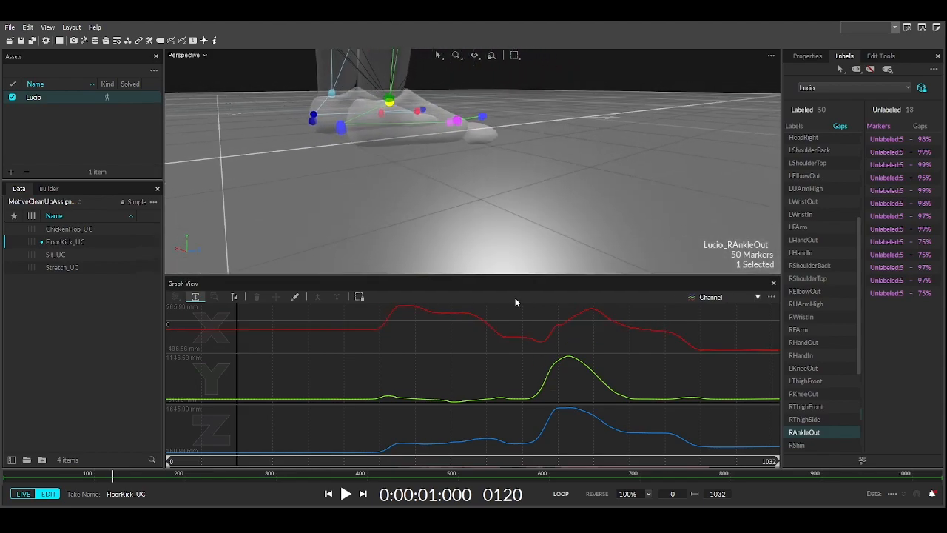
click(343, 127)
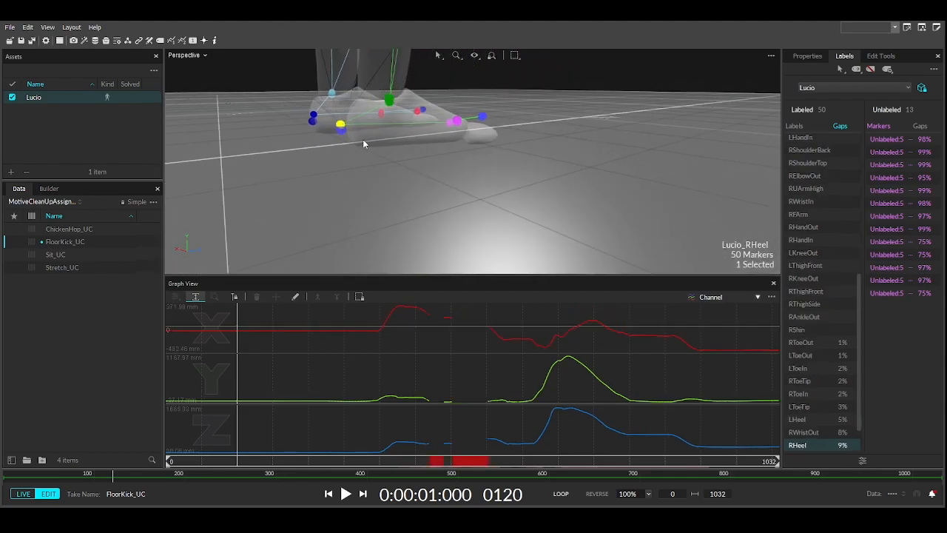
mouse_move(362, 139)
right_down()
mouse_move(381, 186)
mouse_move(401, 202)
mouse_move(478, 192)
mouse_move(394, 191)
right_up()
right_drag(403, 259, 385, 221)
drag(315, 461, 437, 444)
right_drag(511, 226, 787, 223)
drag(438, 458, 442, 461)
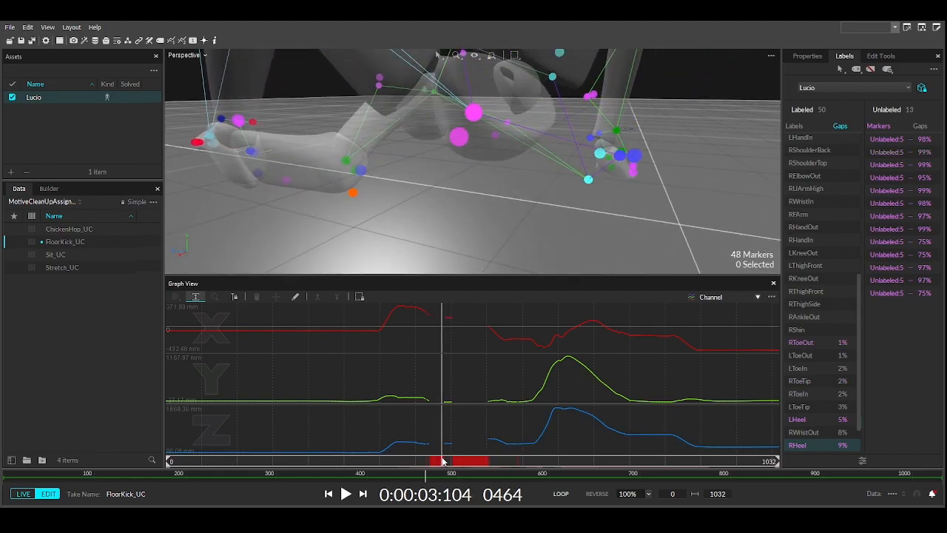
Step: Examine the unlabeled marker near the right heel at frame 464 by stepping through the neighbouring frames
click(350, 195)
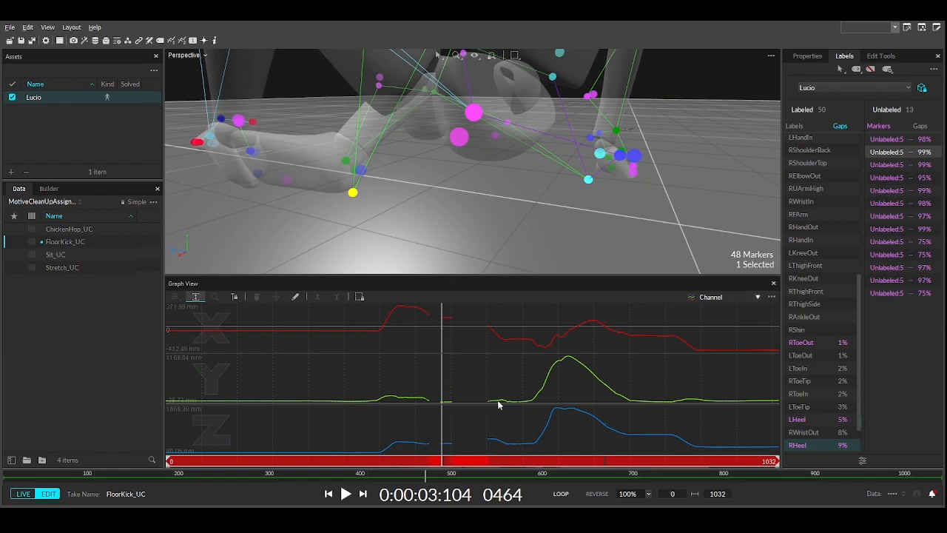
click(352, 192)
key(Right)
key(Right)
key(Right)
key(Right)
key(Right)
key(Left)
key(Left)
key(Left)
key(Left)
key(Left)
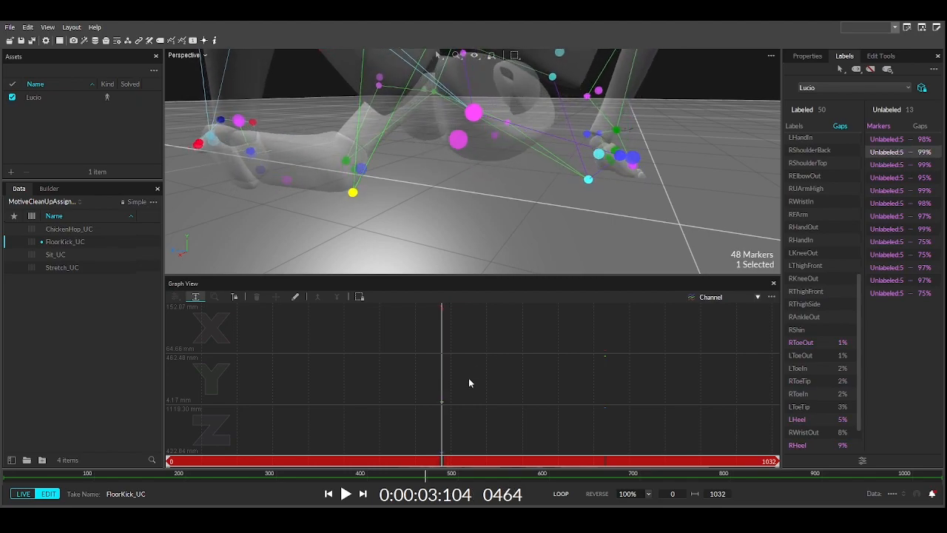
Step: Reselect the RHeel marker at frame 413 and scrub the take forward to frame 619
right_drag(369, 198, 350, 199)
click(359, 170)
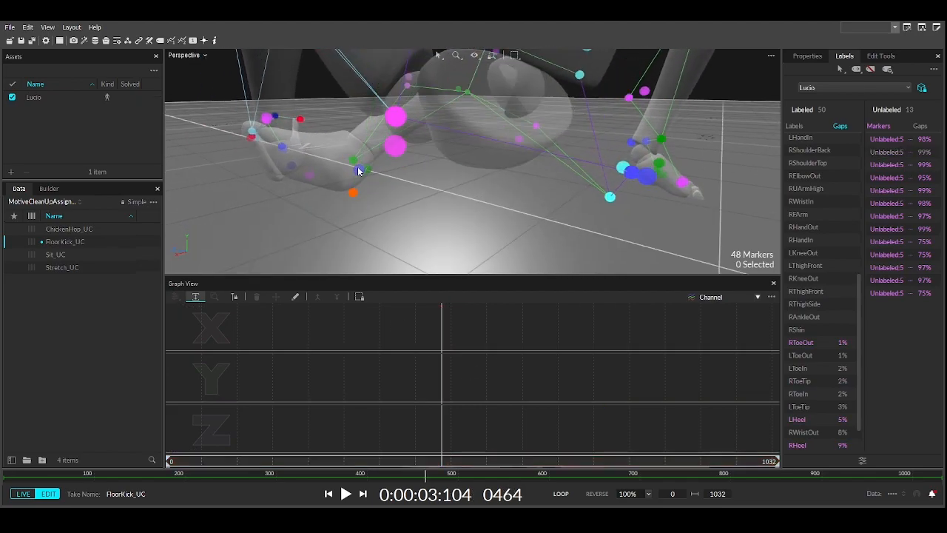
drag(441, 459, 410, 460)
click(190, 136)
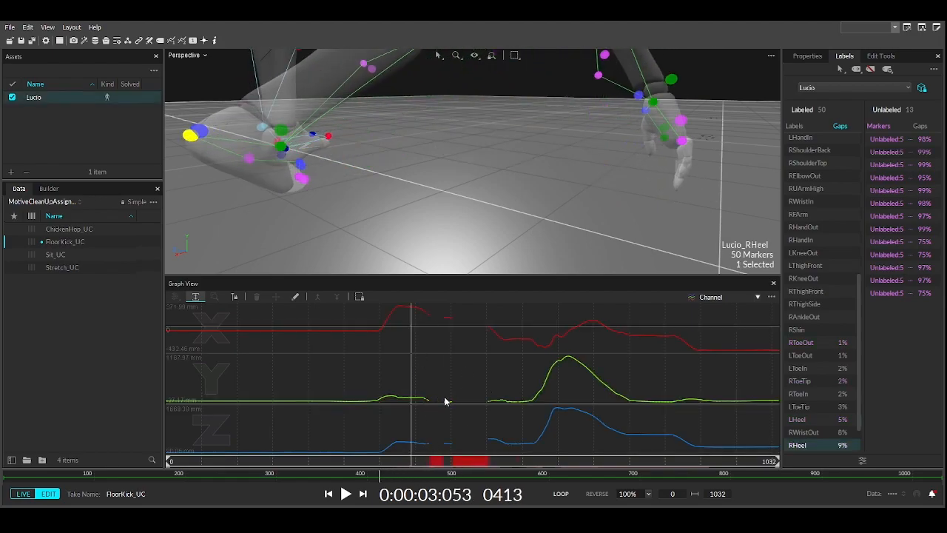
drag(415, 464, 531, 409)
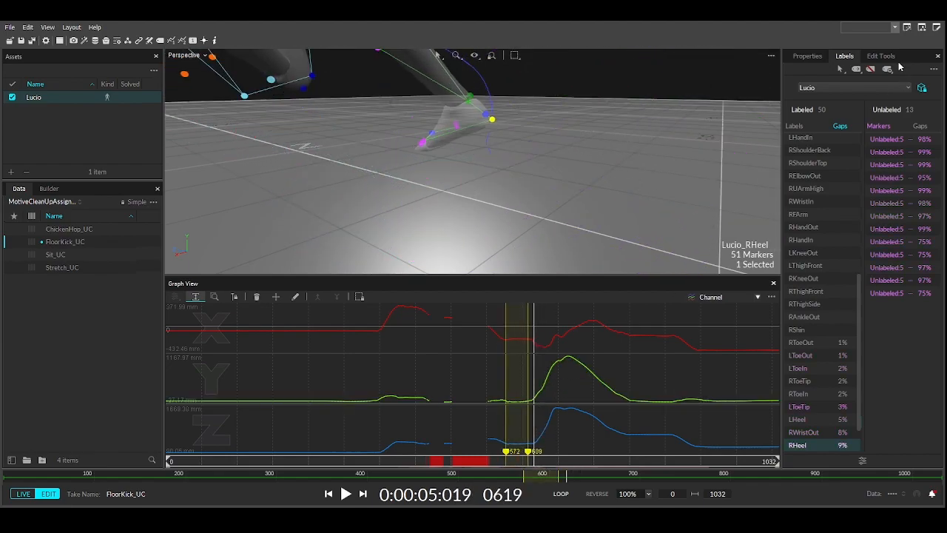
Step: Set the gap interpolation type to Cubic and fill the RHeel gap within the frame range 436 to 472
click(885, 57)
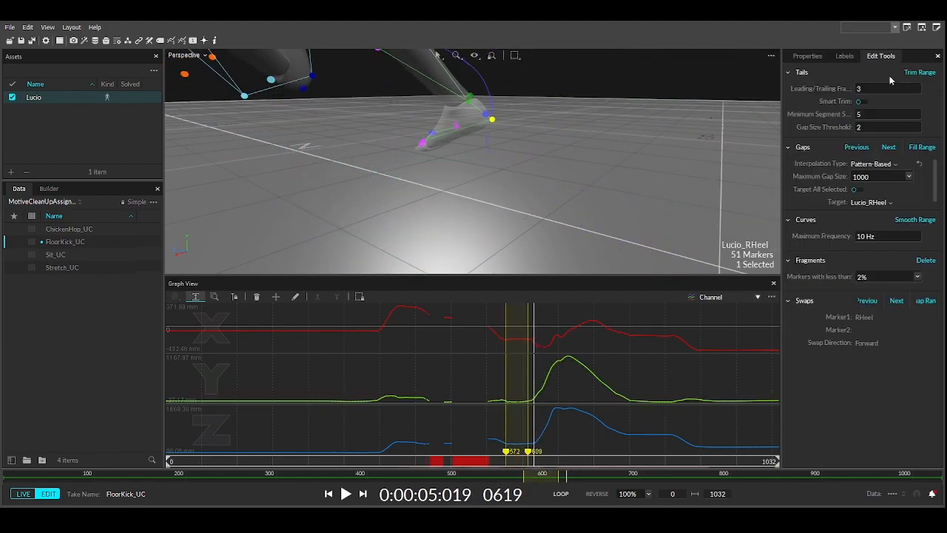
click(919, 164)
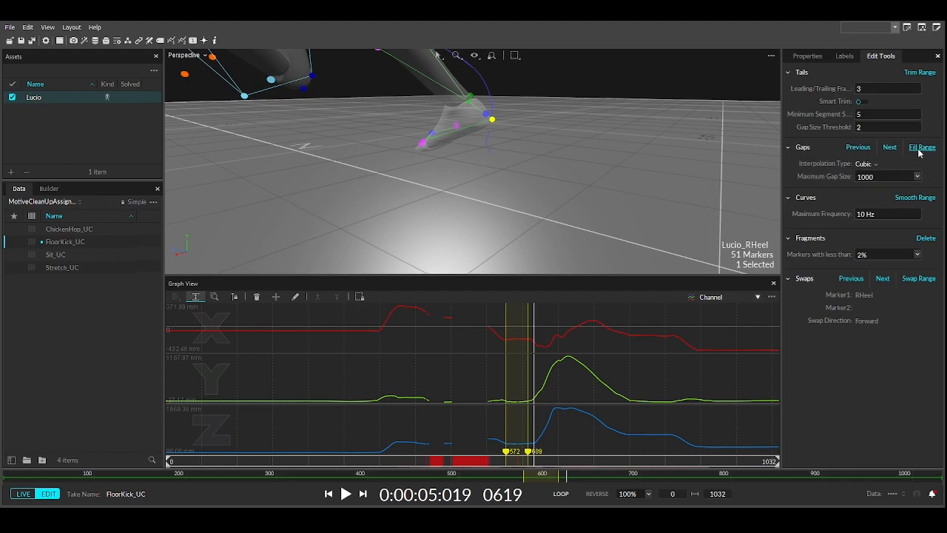
drag(417, 318, 447, 335)
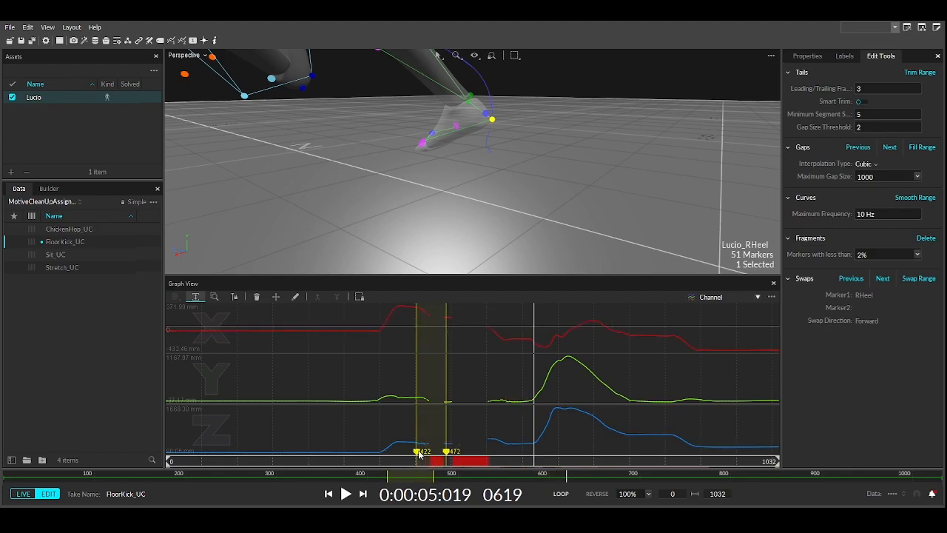
drag(418, 455, 425, 453)
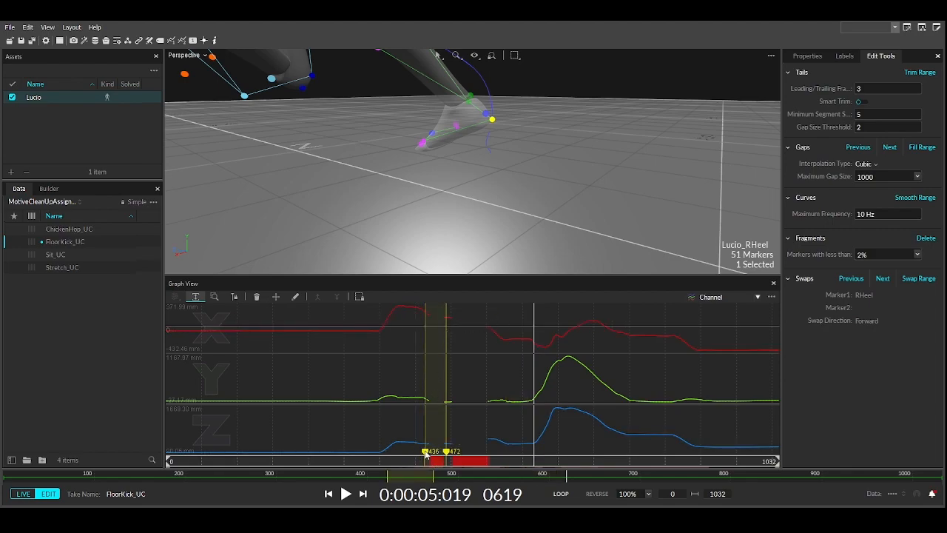
click(922, 147)
click(452, 329)
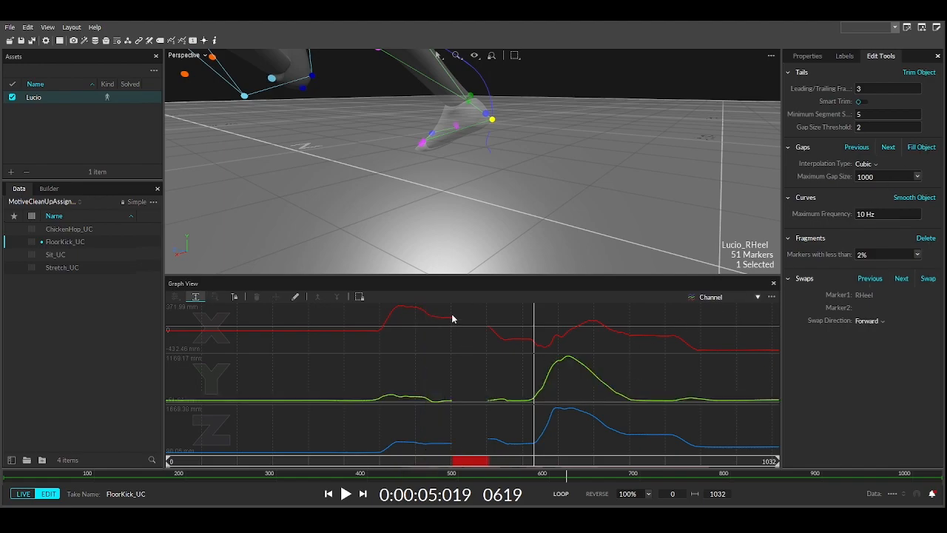
Step: Fill the RHeel gap within frames 476 to 552 using Cubic interpolation, and smooth the whole marker curve at 10 Hz
drag(450, 325, 493, 348)
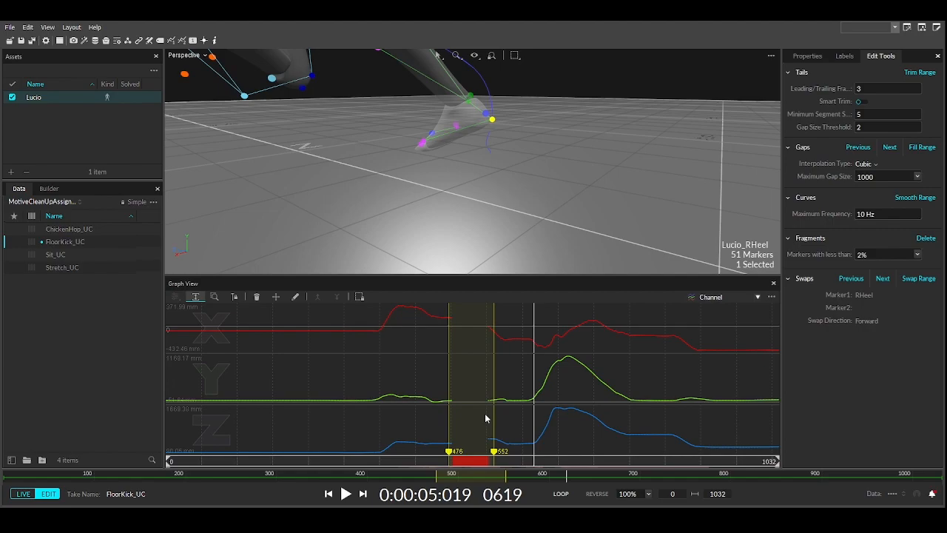
click(918, 148)
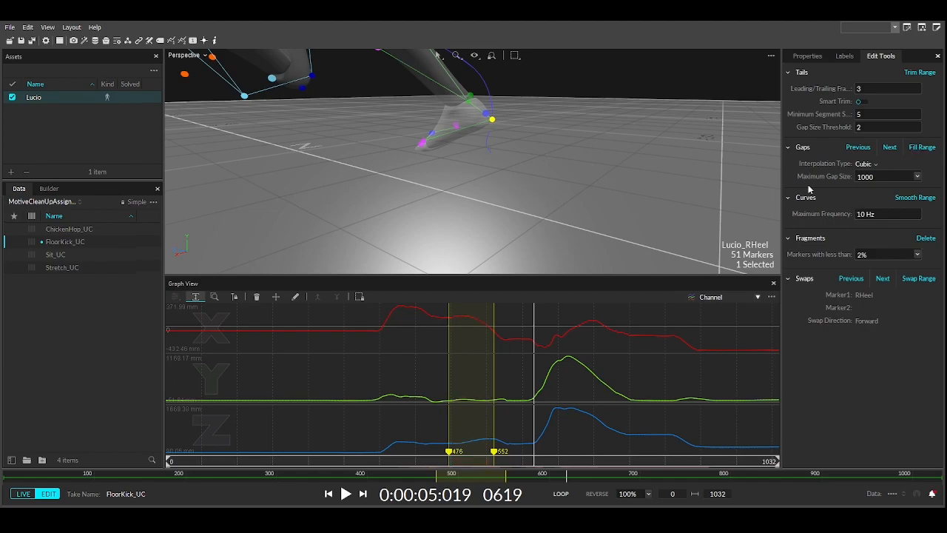
click(918, 197)
click(708, 331)
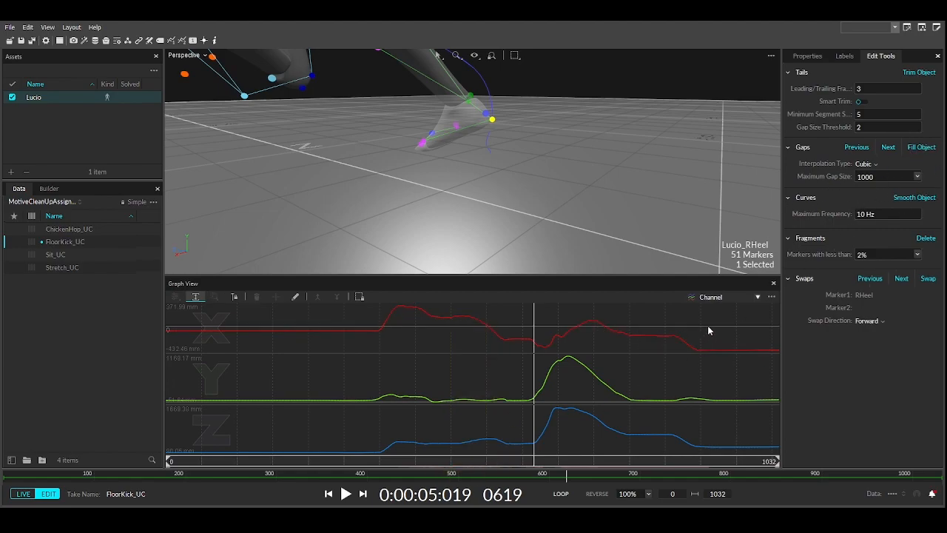
click(913, 198)
click(910, 198)
right_drag(581, 181, 336, 216)
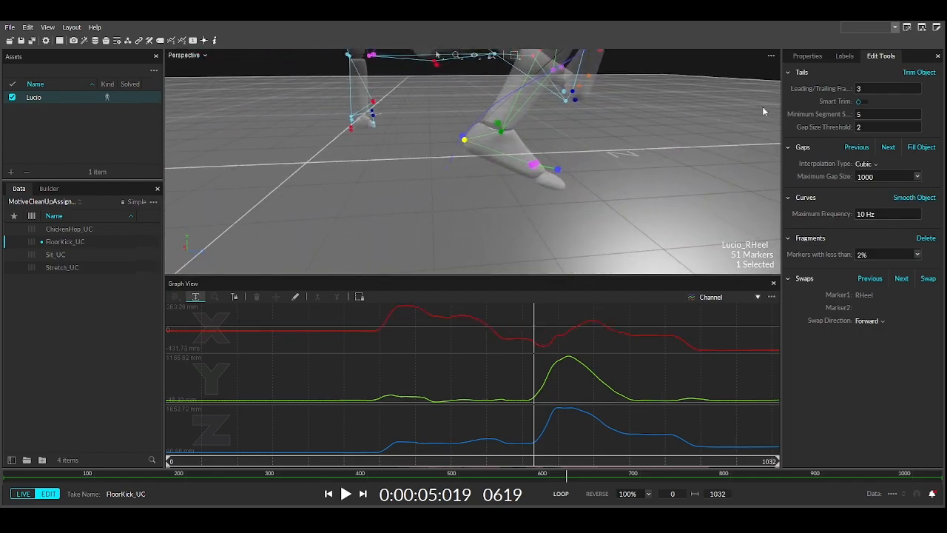
Step: Fill the remaining gaps of the RHeel marker with Cubic interpolation and smooth its whole curve at 10 Hz
click(844, 56)
right_drag(727, 194, 604, 221)
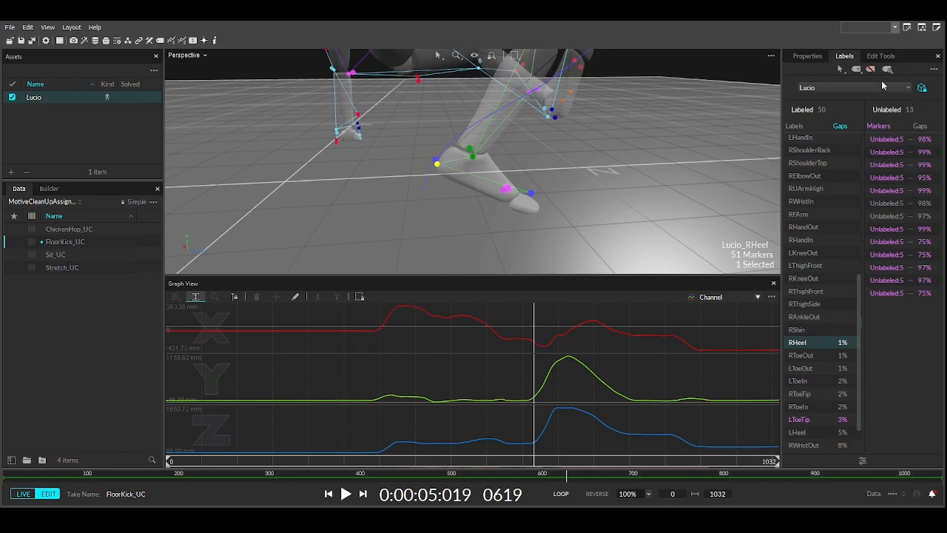
click(878, 57)
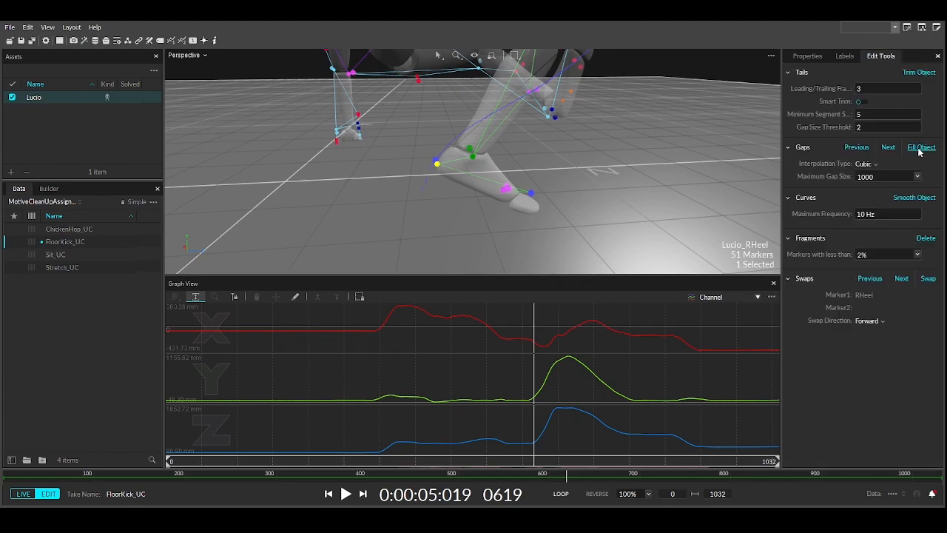
click(844, 55)
Step: Select the RToeIn marker on the right foot and advance the take to frame 635
right_drag(580, 159, 409, 122)
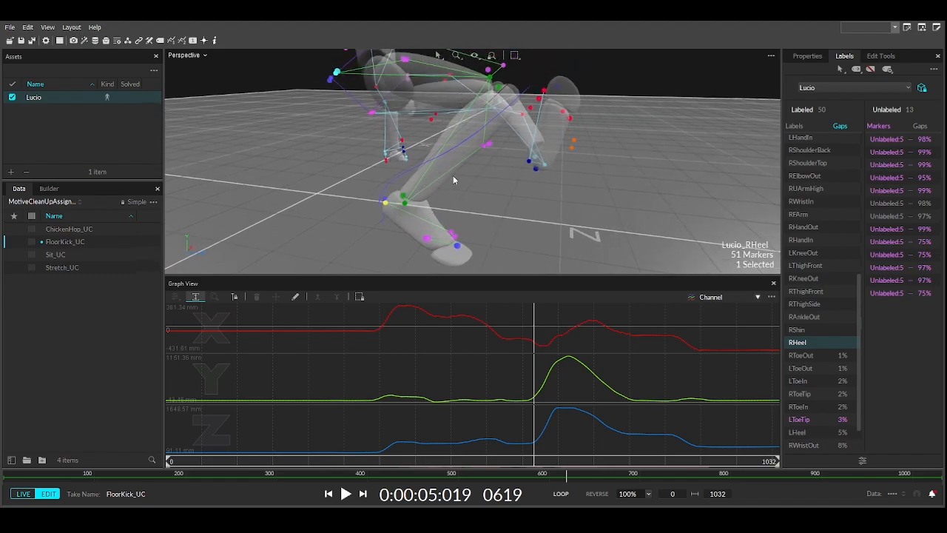
right_drag(433, 199, 377, 161)
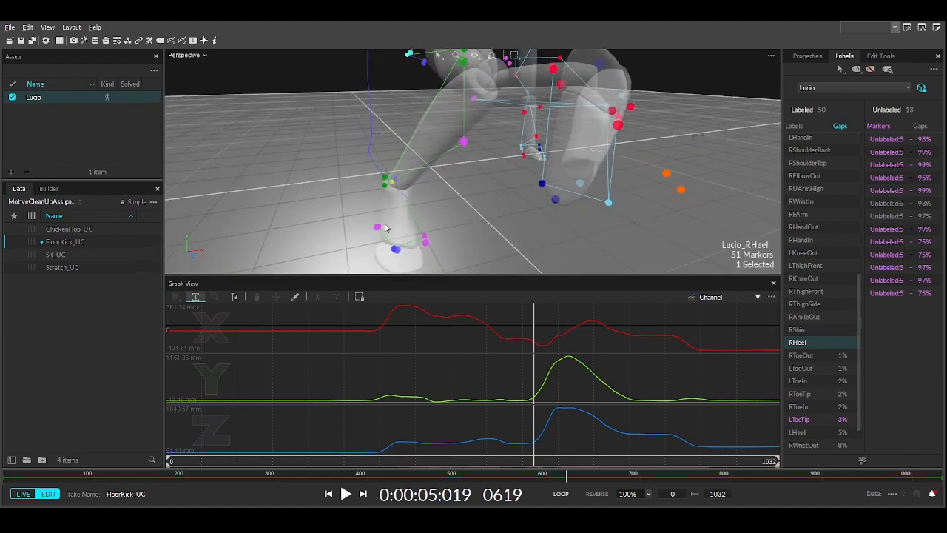
right_drag(384, 228, 405, 194)
scroll(427, 196, up, 10)
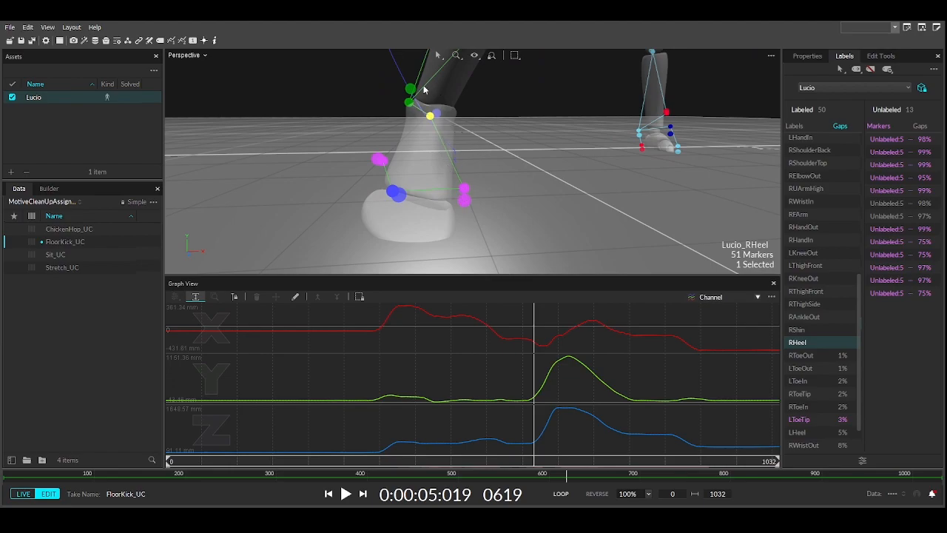
click(463, 190)
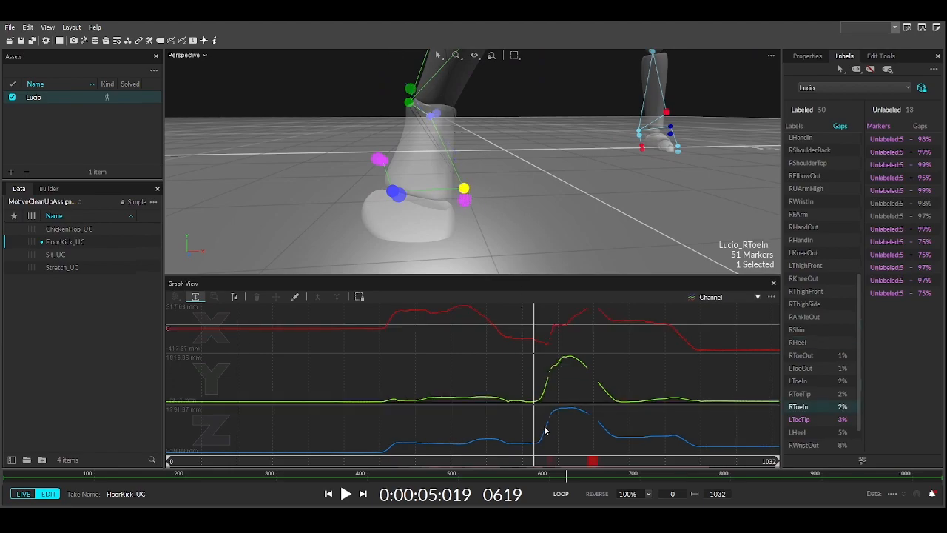
drag(534, 462, 543, 463)
right_drag(570, 181, 413, 190)
right_drag(498, 130, 468, 199)
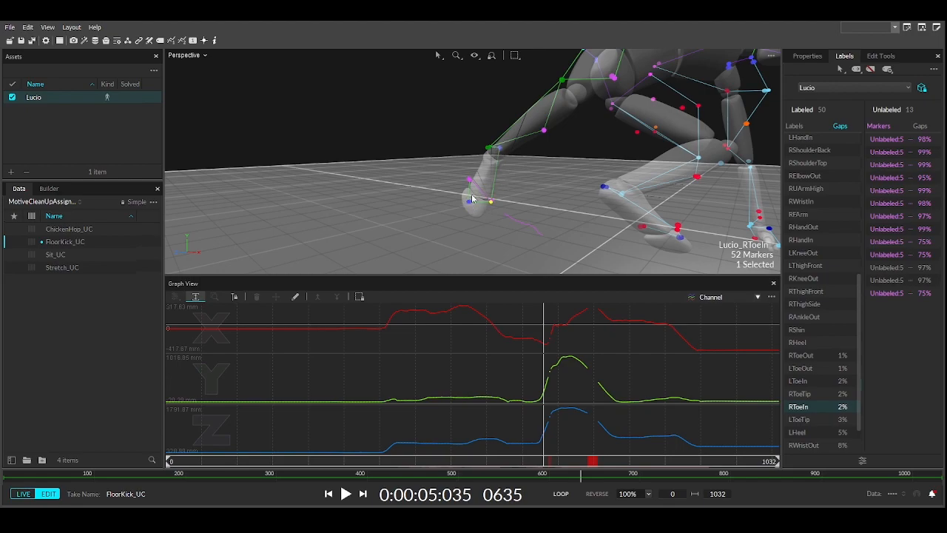
scroll(511, 207, up, 5)
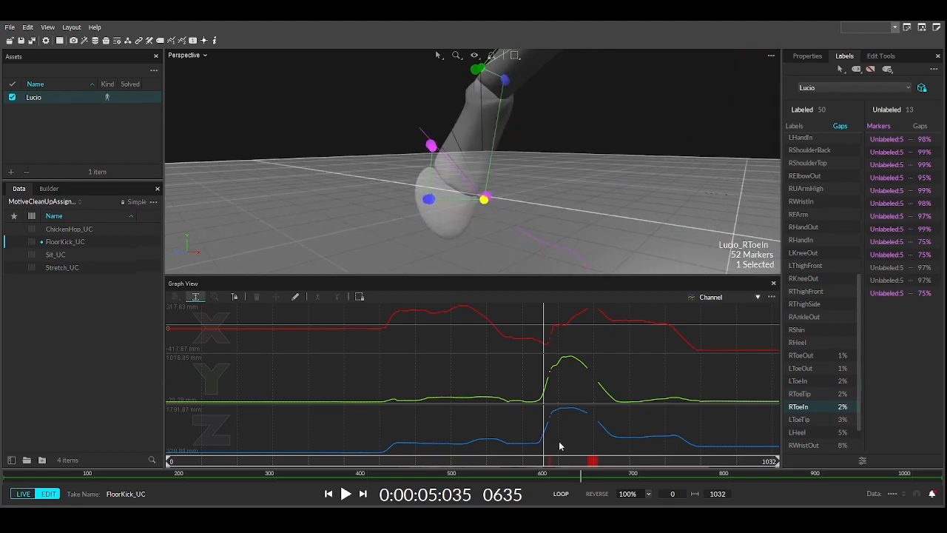
Step: Examine the RToeIn marker around its two gaps by scrubbing the take through frames 640, 666 and 710 to 731
drag(543, 460, 547, 460)
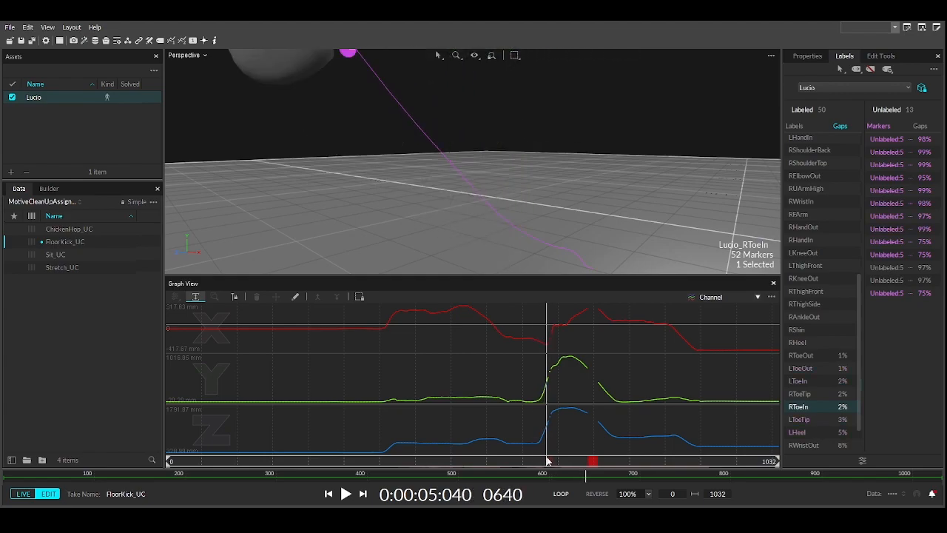
right_drag(418, 182, 414, 216)
drag(547, 462, 562, 465)
scroll(444, 189, down, 5)
middle_drag(398, 57, 453, 172)
right_drag(460, 177, 447, 161)
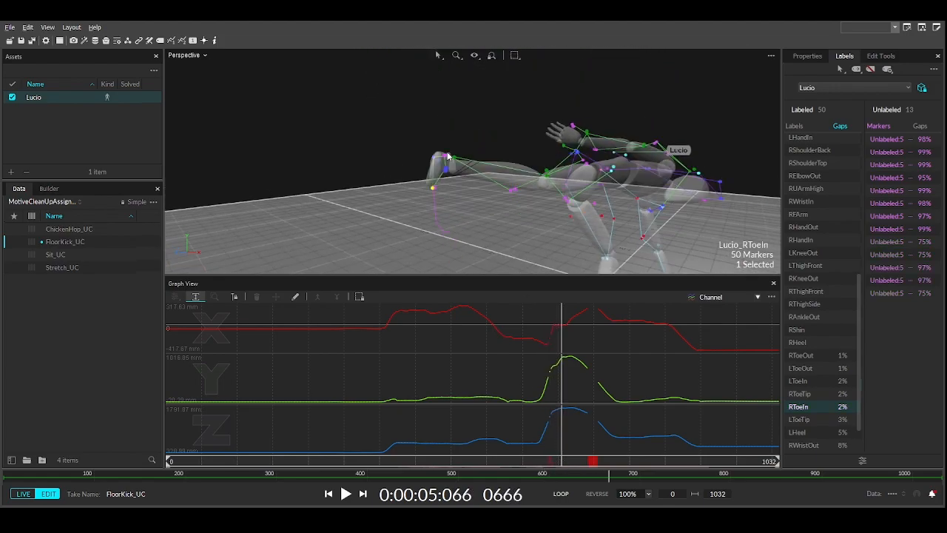
scroll(447, 161, up, 3)
drag(568, 459, 590, 461)
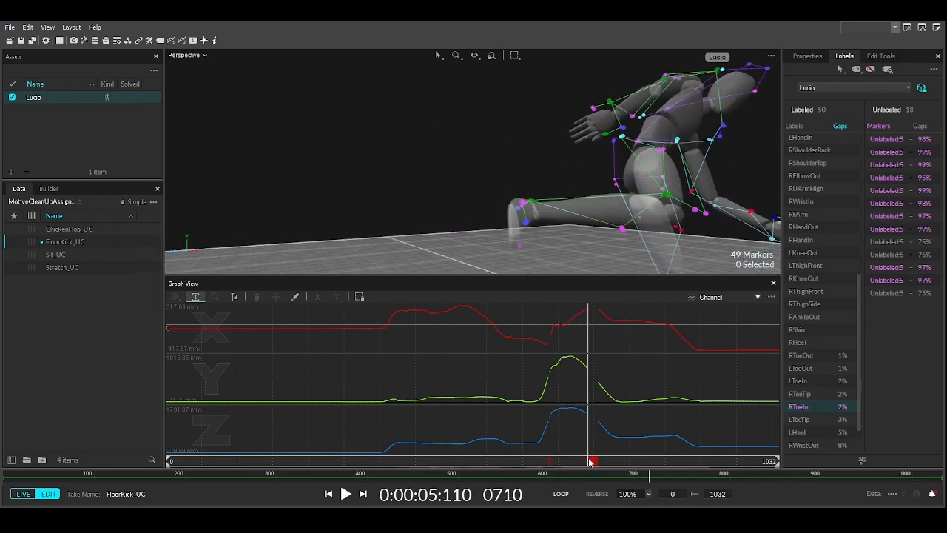
middle_drag(560, 225, 499, 155)
drag(591, 462, 602, 464)
middle_drag(520, 185, 479, 66)
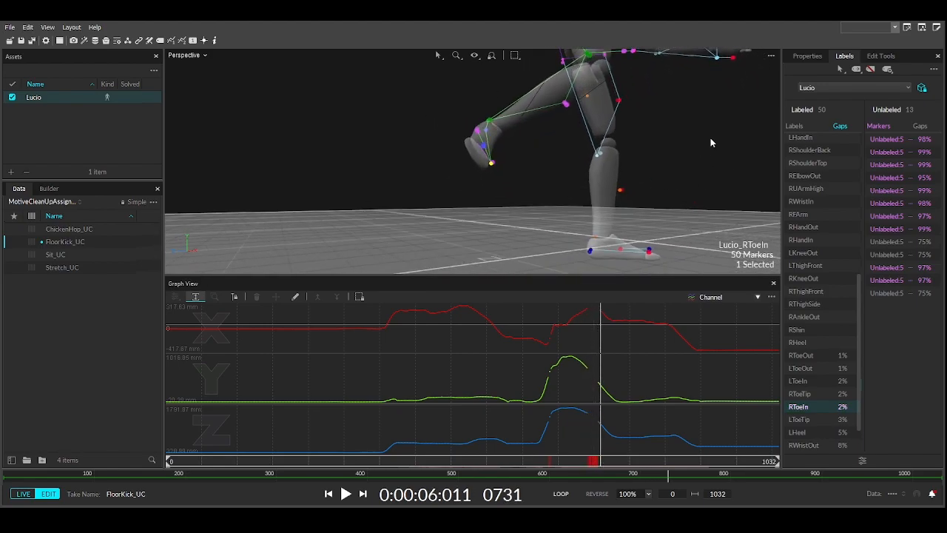
Step: Fill all gaps of the RToeIn marker with Cubic interpolation and smooth its whole curve at 10 Hz
click(880, 55)
click(921, 147)
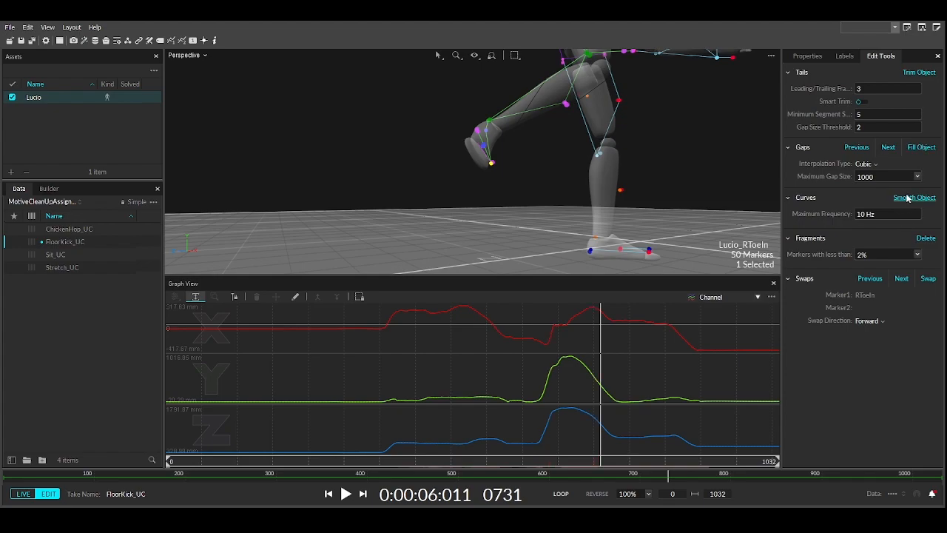
click(910, 198)
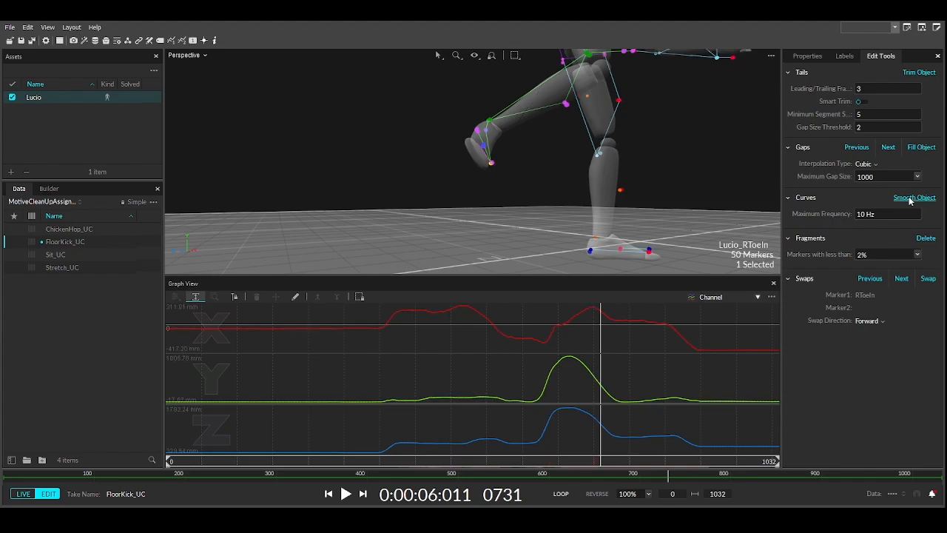
Step: Select the RToeTip marker on the right foot and fill all its gaps with Cubic interpolation
right_drag(600, 220, 518, 267)
click(470, 149)
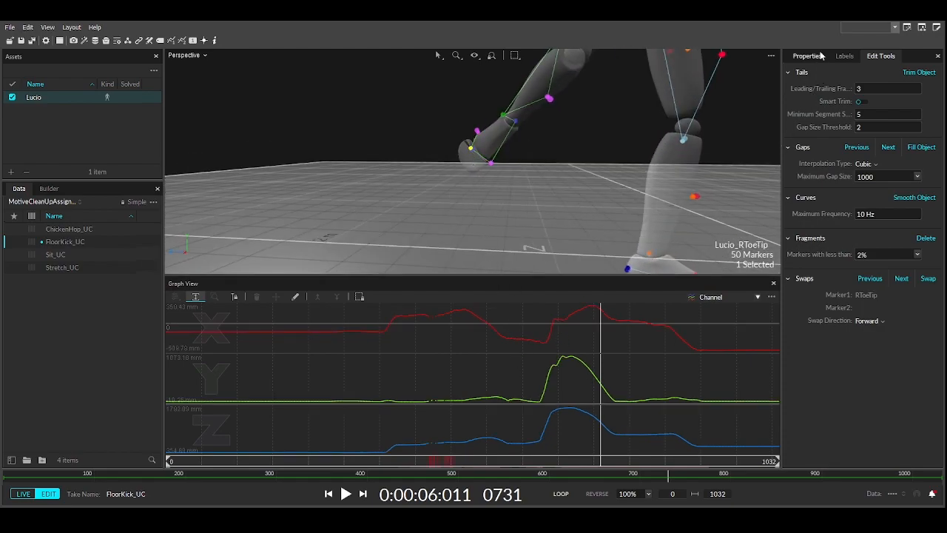
click(843, 57)
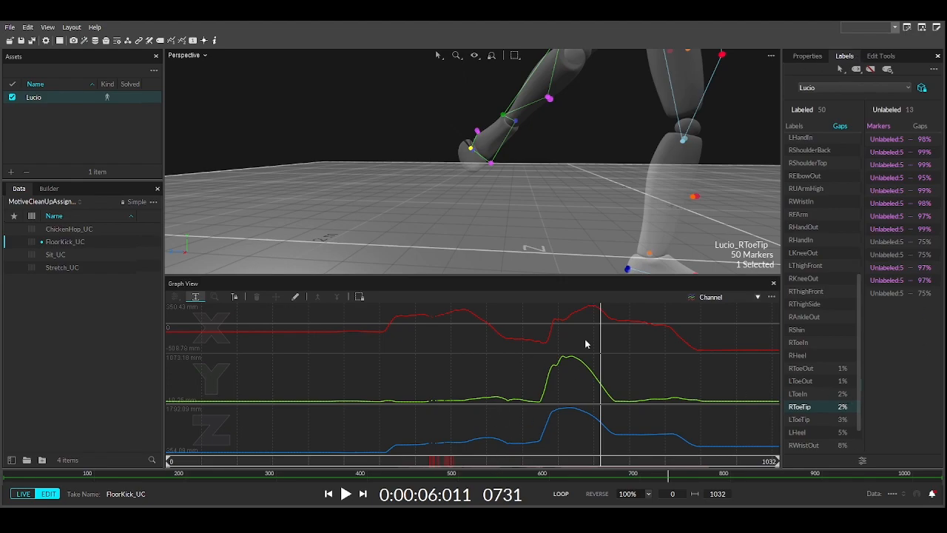
click(880, 56)
click(924, 150)
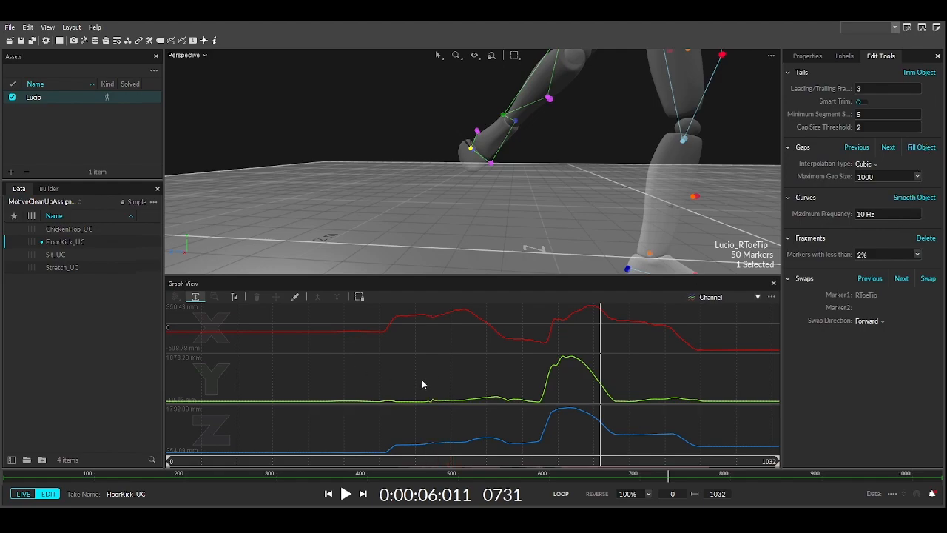
Step: Smooth the RToeTip curve at 10 Hz in short ranges near frame 455, from 548 to 591 and from 639 to 690
drag(428, 399, 436, 401)
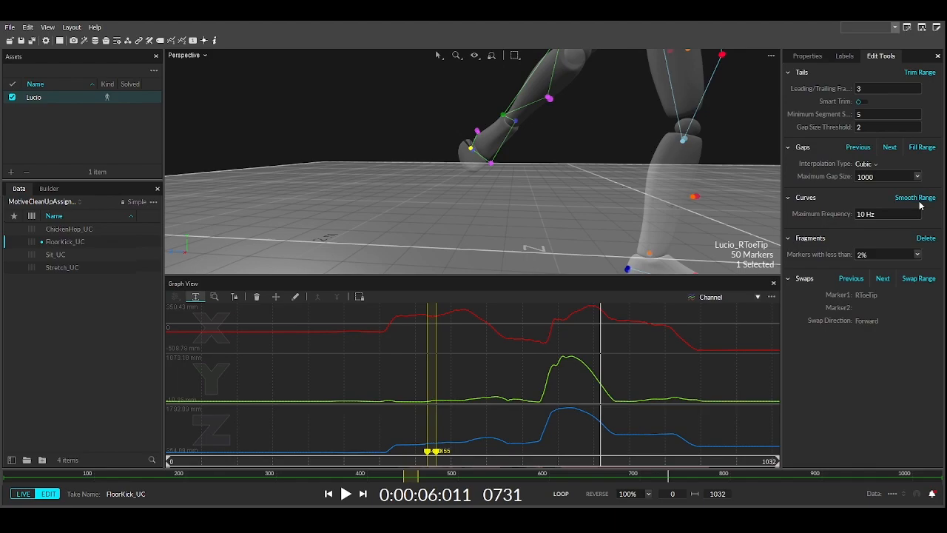
click(511, 364)
drag(489, 400, 516, 400)
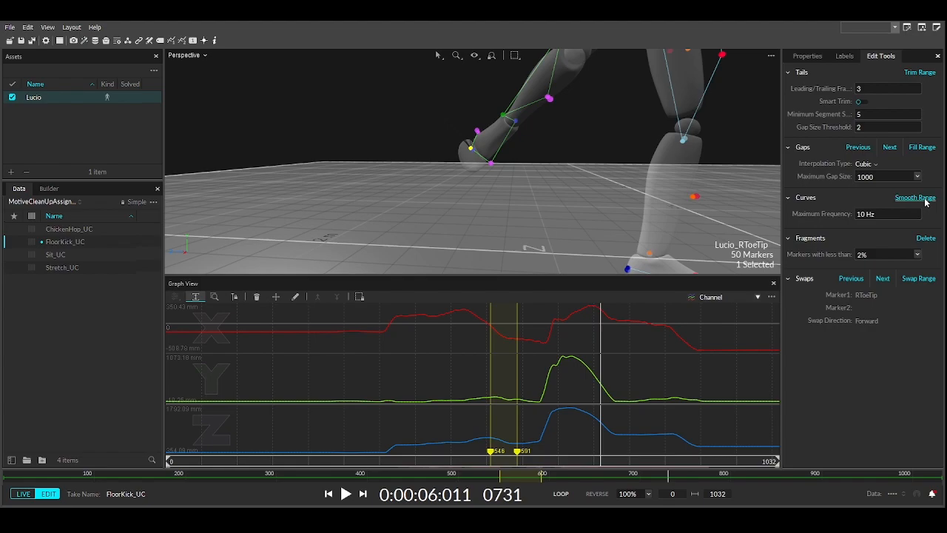
drag(545, 383, 594, 399)
click(916, 198)
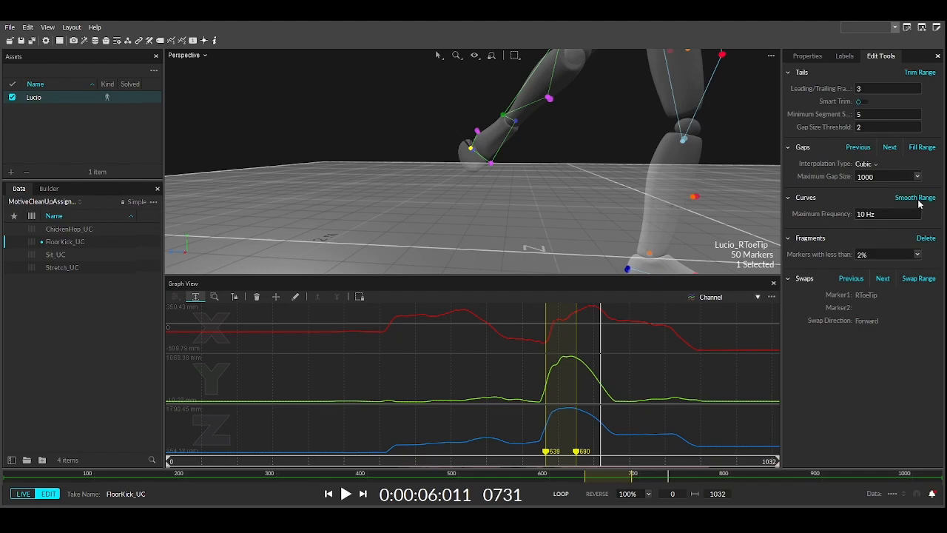
Step: Clear the frame range and smooth the whole RToeTip curve at 10 Hz
click(667, 388)
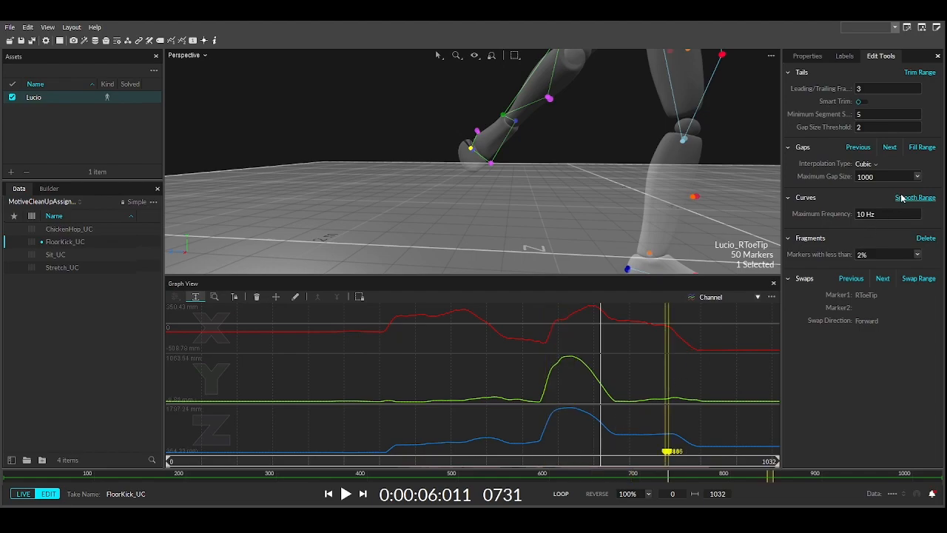
click(654, 342)
click(904, 200)
Step: Select the RToeOut marker, fill its gaps with Cubic interpolation and smooth its whole curve at 10 Hz
right_drag(639, 166, 466, 140)
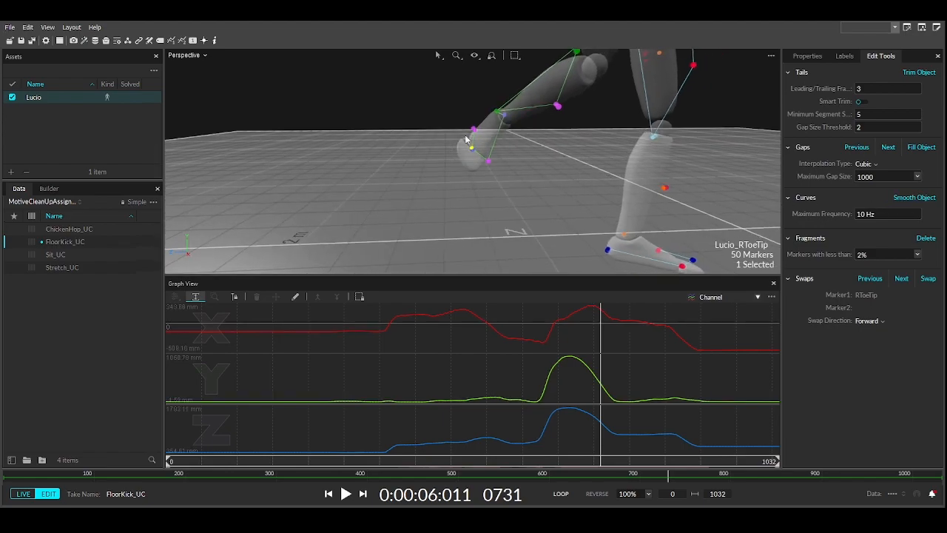
click(473, 131)
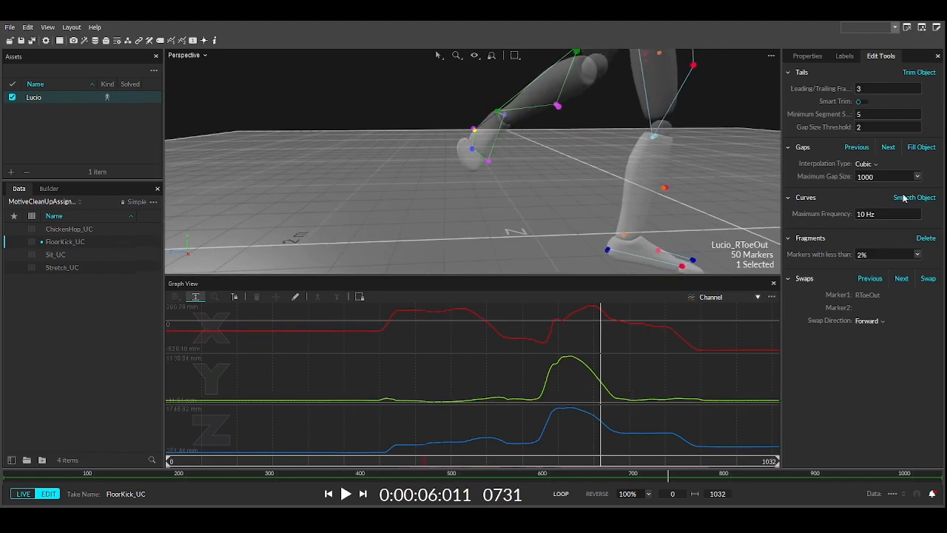
click(843, 57)
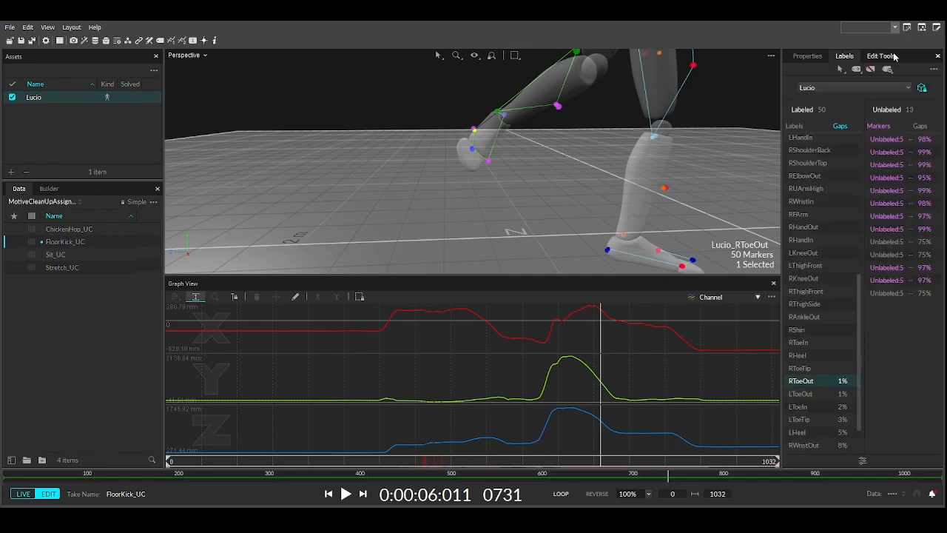
click(881, 56)
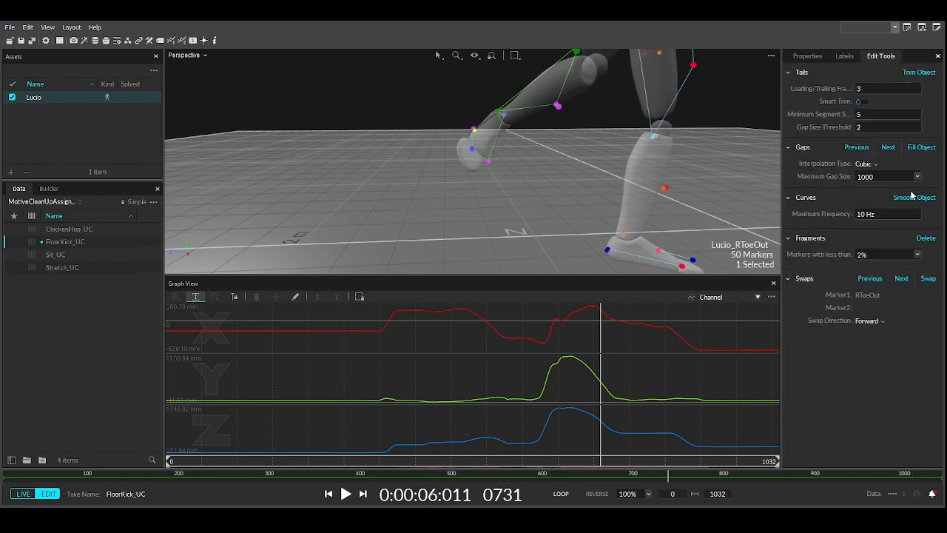
click(911, 199)
Step: Review the cleaned right foot motion by scrubbing the take around frame 675 and back to frame 157
right_drag(753, 220, 562, 222)
click(593, 465)
drag(593, 465, 568, 452)
scroll(394, 211, down, 3)
right_drag(471, 180, 422, 204)
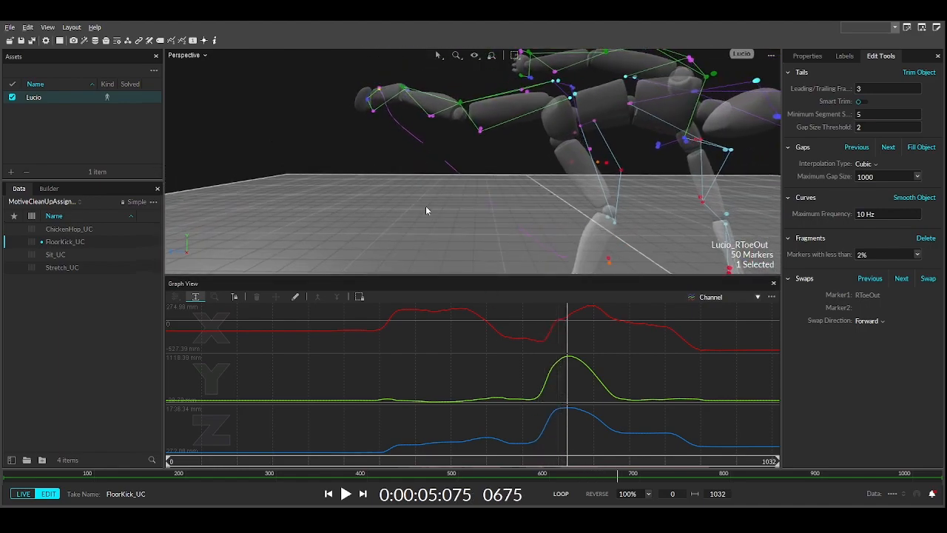
drag(567, 461, 610, 471)
right_drag(562, 222, 611, 159)
drag(608, 466, 260, 403)
Step: Select the LThighSide marker and examine the left thigh during its gaps by scrubbing through frame 607 to 679
mouse_move(452, 76)
right_down()
mouse_move(532, 196)
mouse_move(562, 187)
mouse_move(566, 218)
mouse_move(503, 137)
right_up()
click(496, 125)
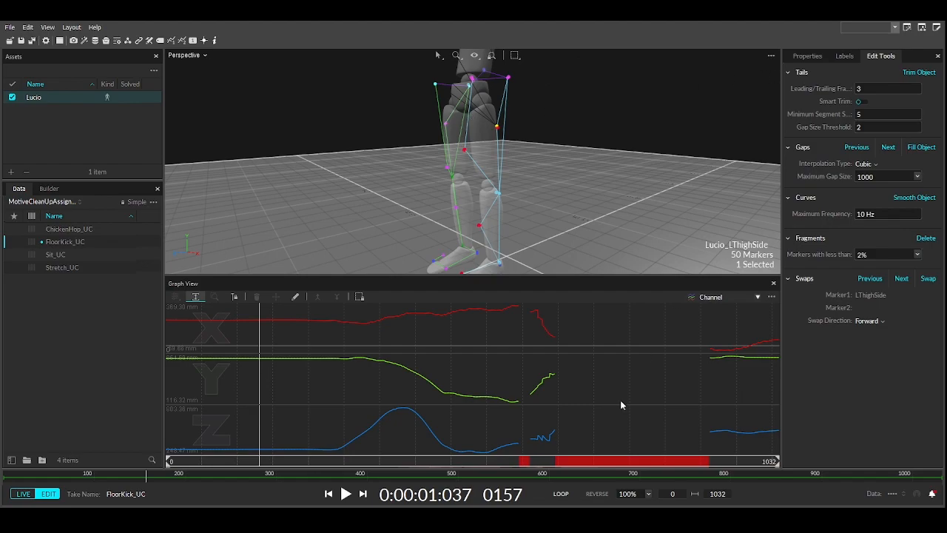
mouse_move(492, 465)
mouse_down()
mouse_move(521, 463)
mouse_move(427, 466)
mouse_move(527, 460)
mouse_up()
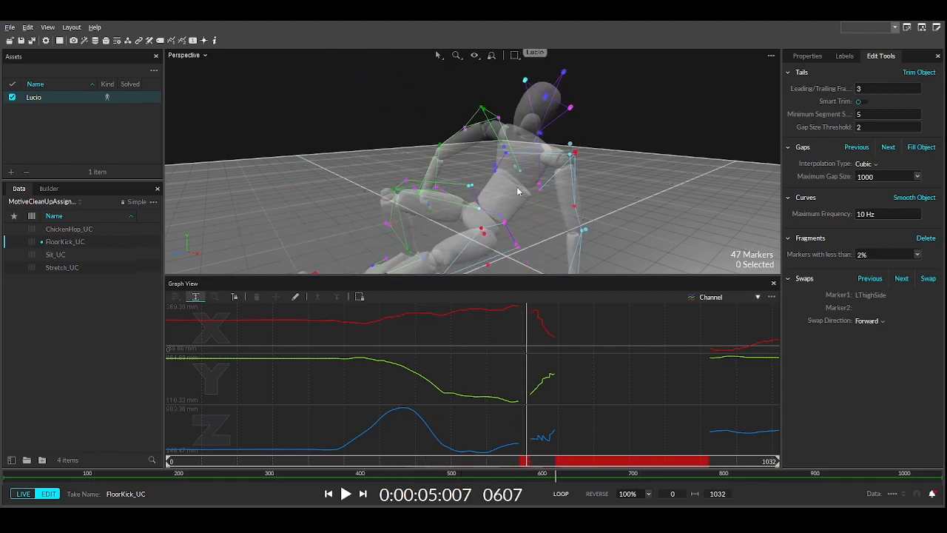
middle_drag(518, 192, 509, 137)
right_drag(508, 137, 466, 151)
mouse_move(523, 464)
mouse_down()
mouse_move(497, 457)
mouse_move(546, 470)
mouse_up()
right_drag(508, 140, 400, 102)
middle_drag(399, 102, 372, 207)
right_drag(372, 207, 445, 215)
drag(547, 461, 569, 461)
mouse_move(488, 185)
right_down()
mouse_move(486, 218)
mouse_move(457, 249)
mouse_move(490, 173)
right_up()
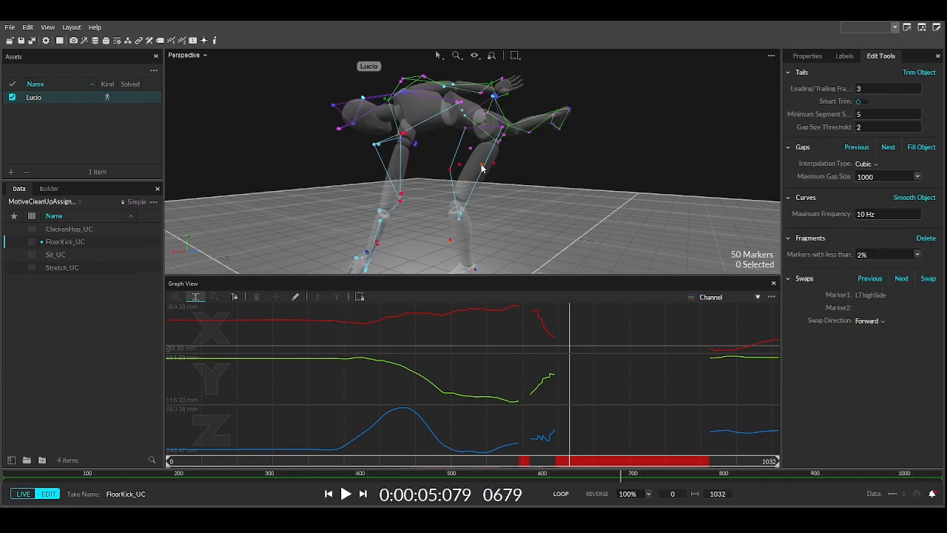
Step: Swap LThighSide with the unlabeled marker 5163 on the left thigh within the frame range 656 to 915
click(481, 165)
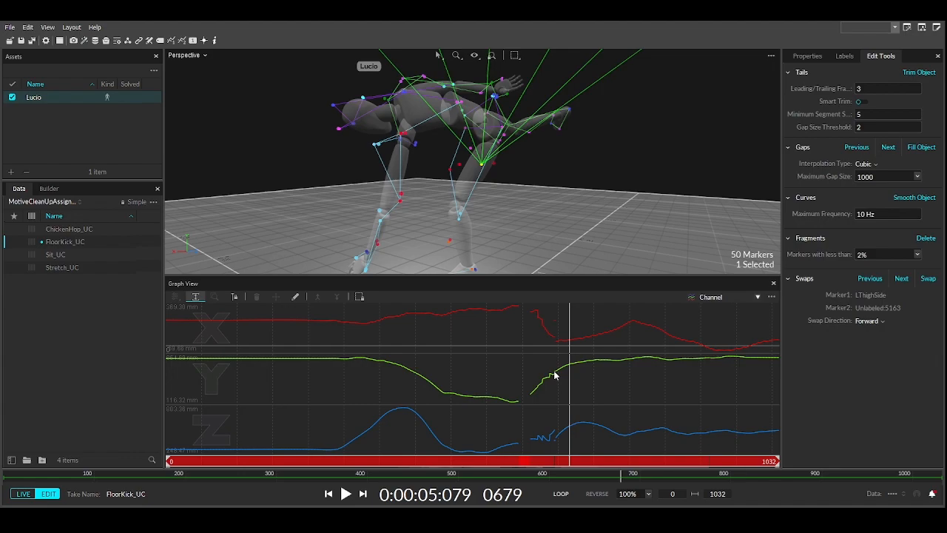
mouse_move(557, 376)
drag(567, 373, 710, 381)
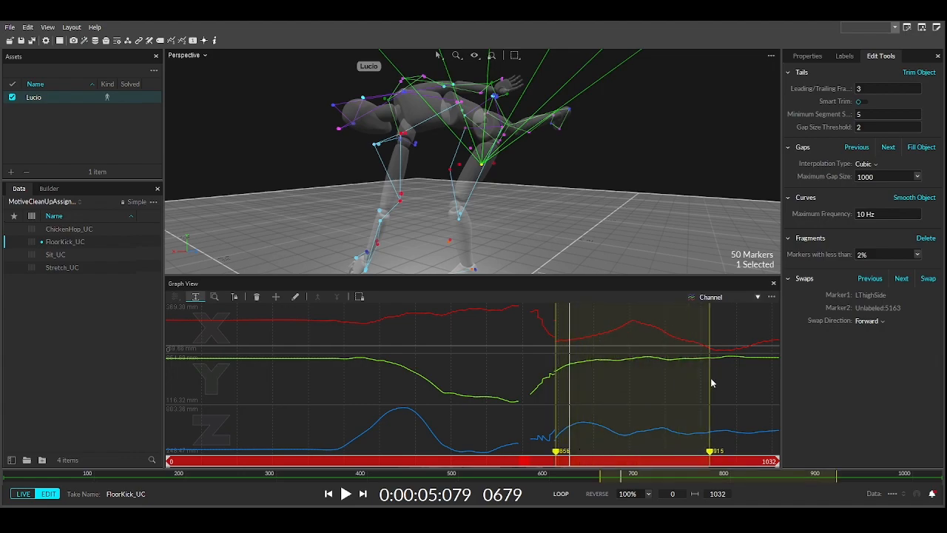
click(919, 279)
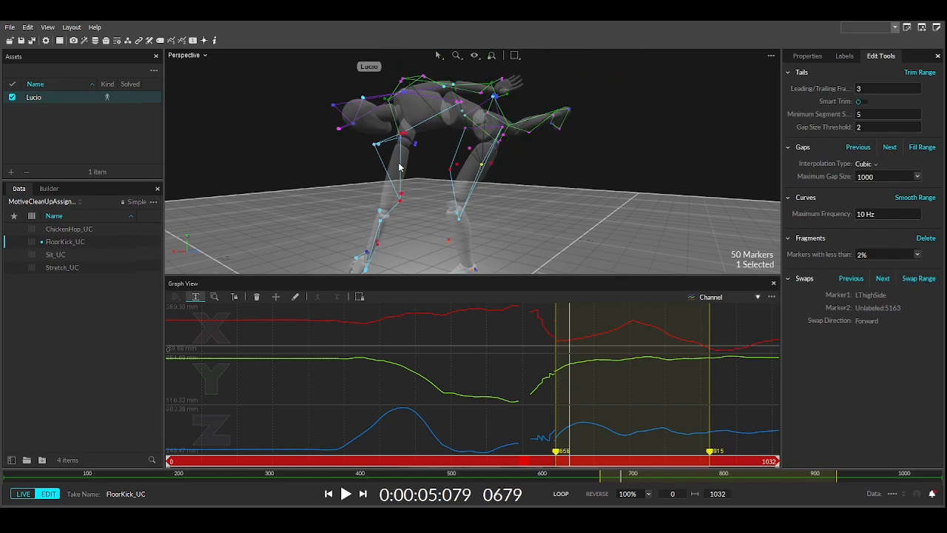
Step: Reselect only the LThighSide marker and clear the frame range marked on its curves
click(843, 57)
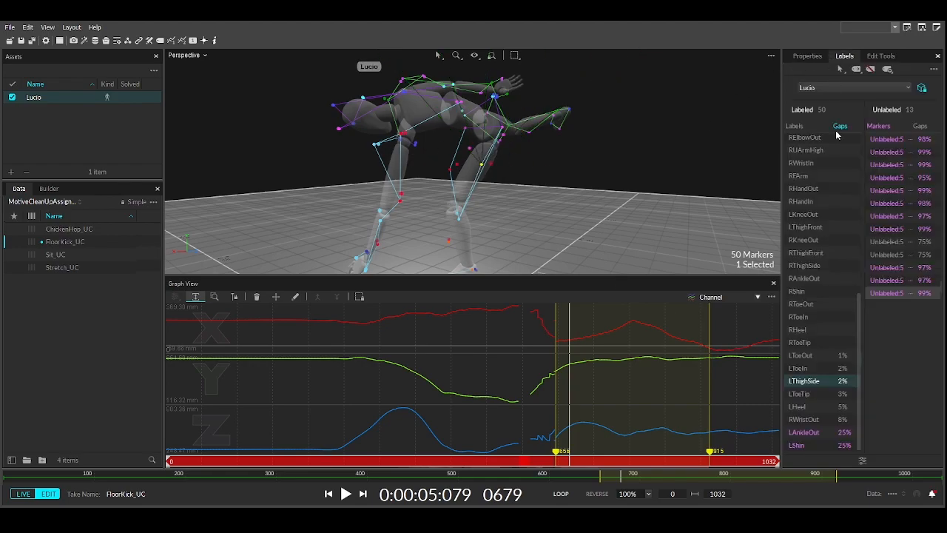
click(811, 381)
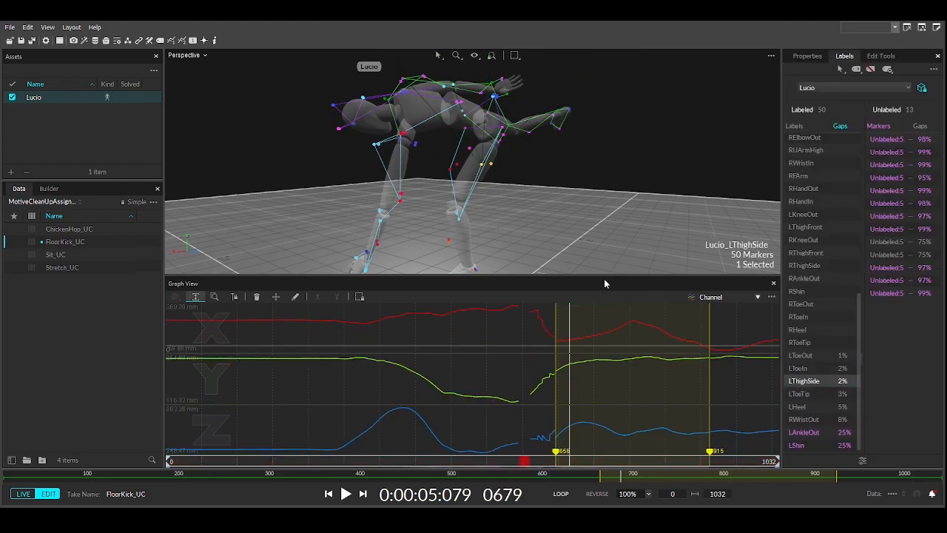
click(591, 364)
drag(684, 348, 730, 349)
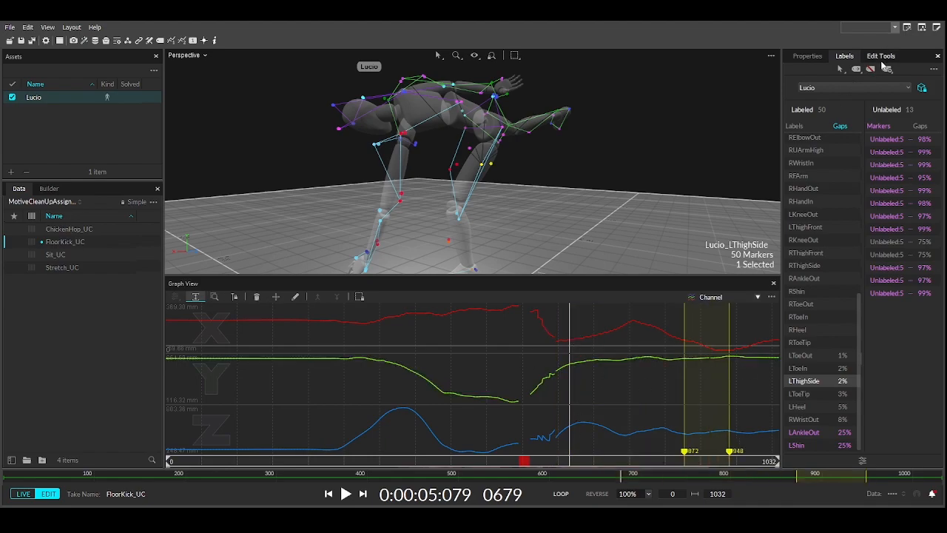
click(880, 56)
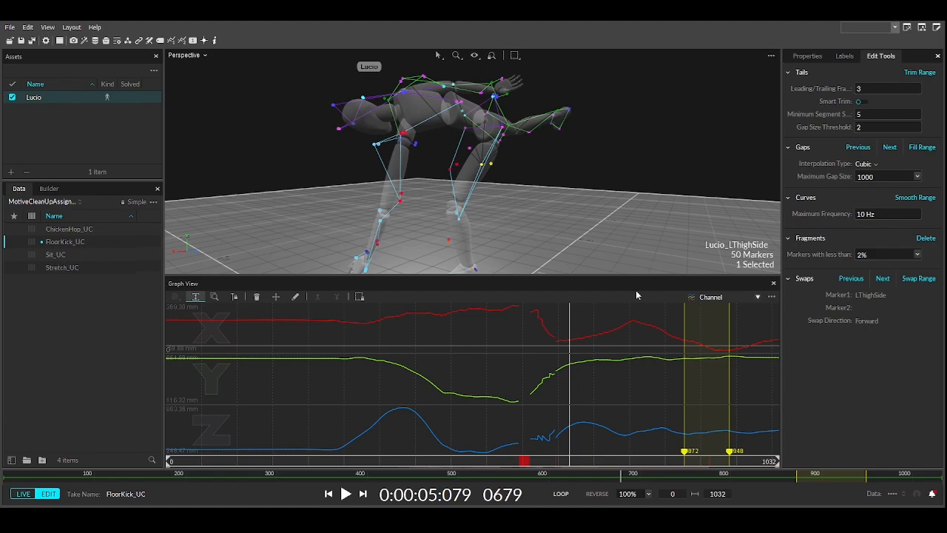
click(630, 358)
Step: Examine the left thigh around the LThighSide gap by scrubbing back to its start and forward through frames 623 and 635
drag(571, 466, 522, 461)
right_drag(386, 233, 529, 361)
drag(518, 461, 537, 456)
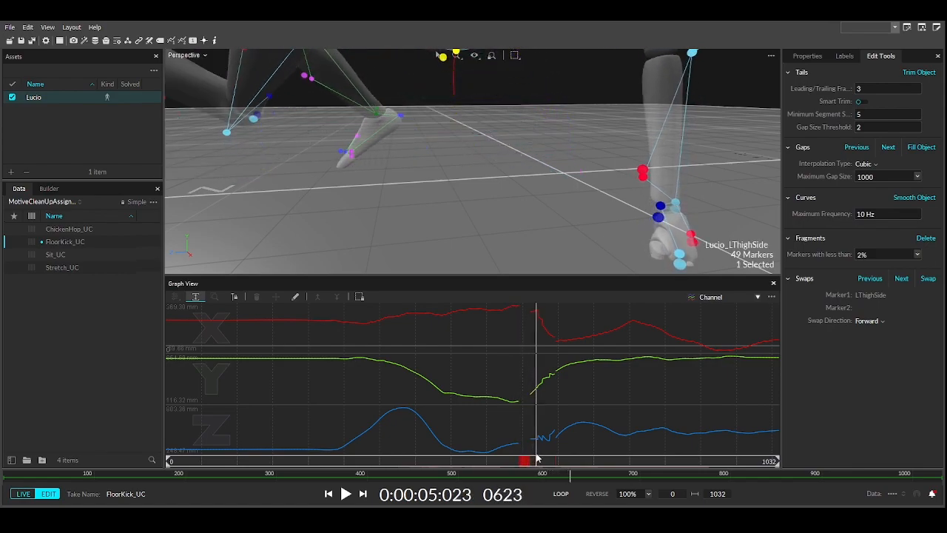
middle_drag(453, 85, 451, 161)
right_drag(469, 179, 466, 288)
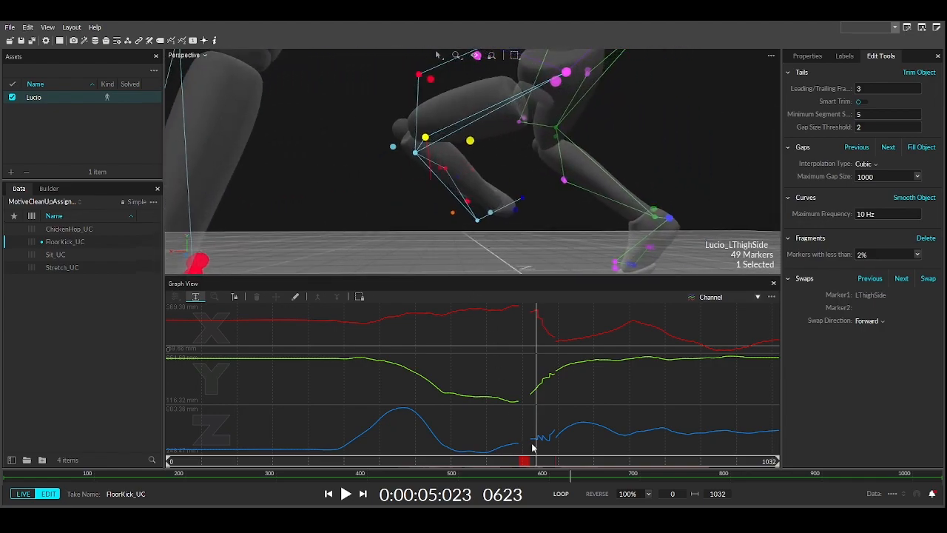
drag(538, 461, 545, 461)
right_drag(534, 272, 454, 149)
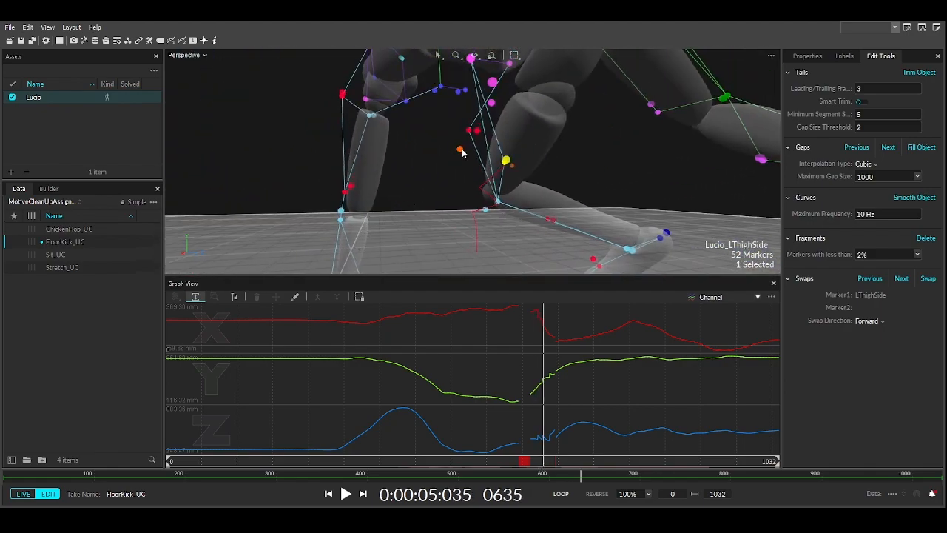
Step: Swap unlabeled marker 5167 near the left thigh with LThighSide over the short frame range it covers, ending at frame 655
ctrl+click(460, 150)
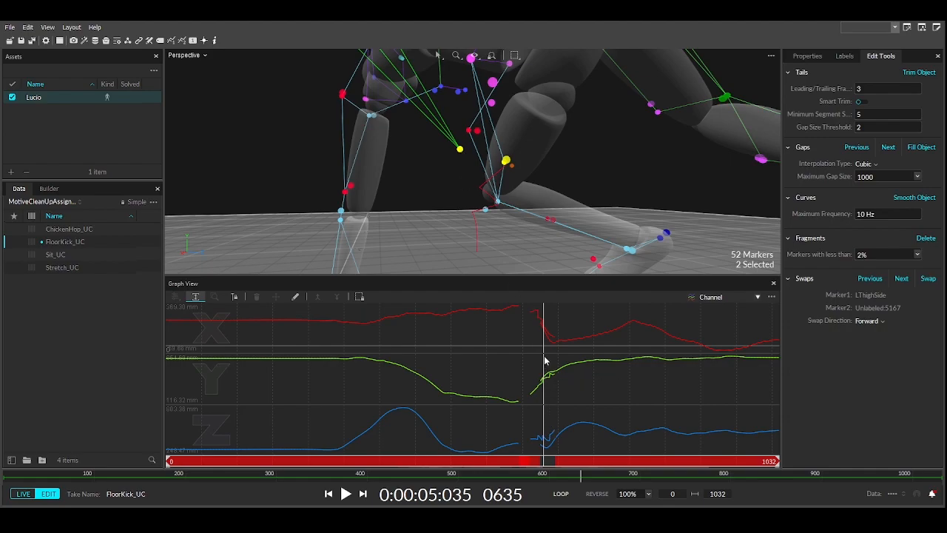
click(459, 150)
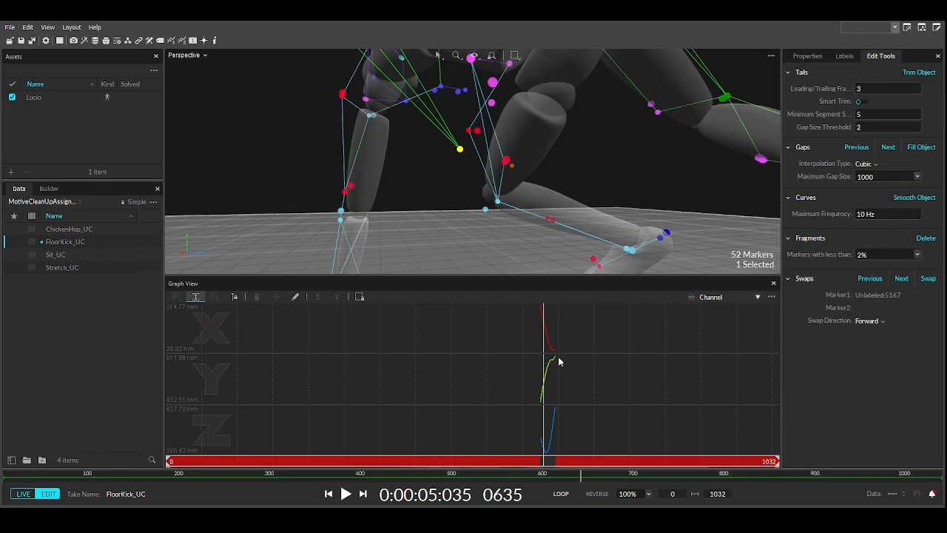
drag(556, 360, 541, 371)
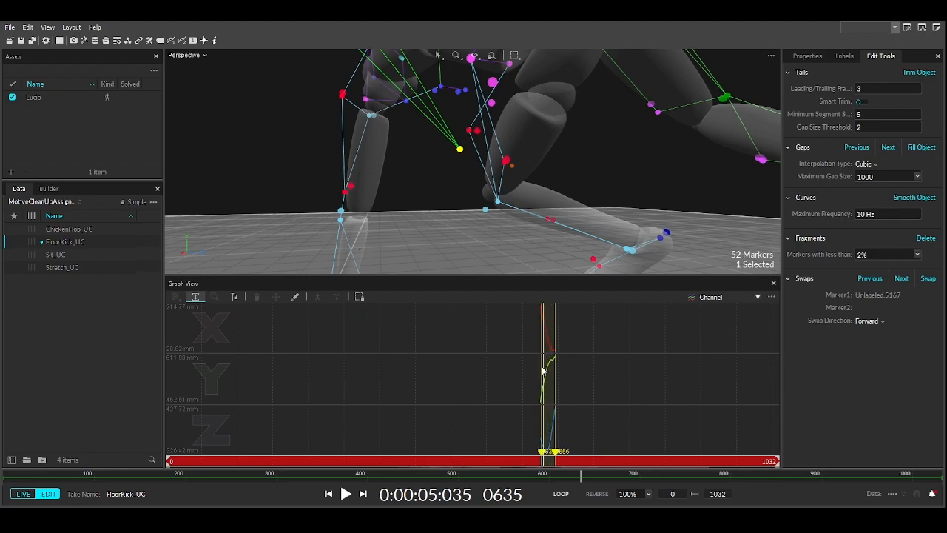
right_drag(460, 166, 495, 197)
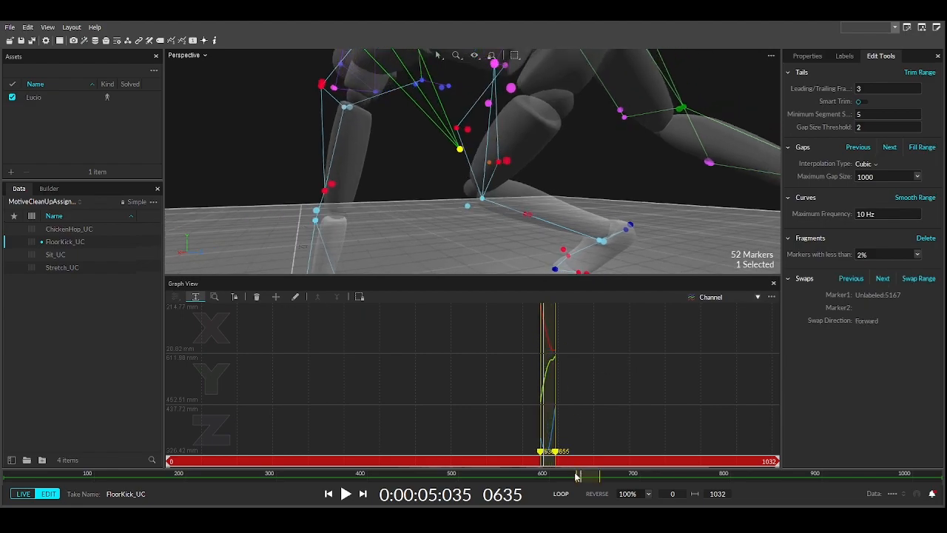
drag(539, 465, 529, 463)
right_drag(381, 239, 495, 172)
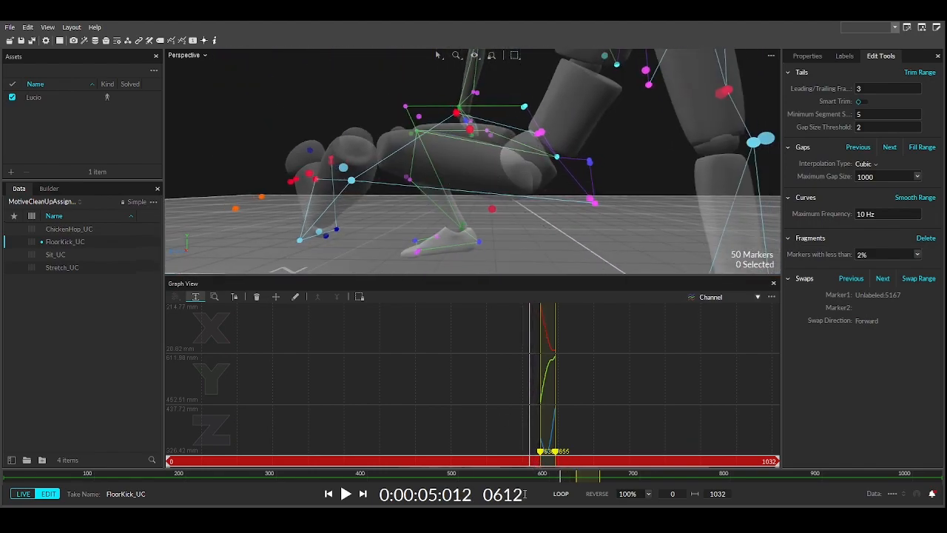
drag(522, 461, 486, 460)
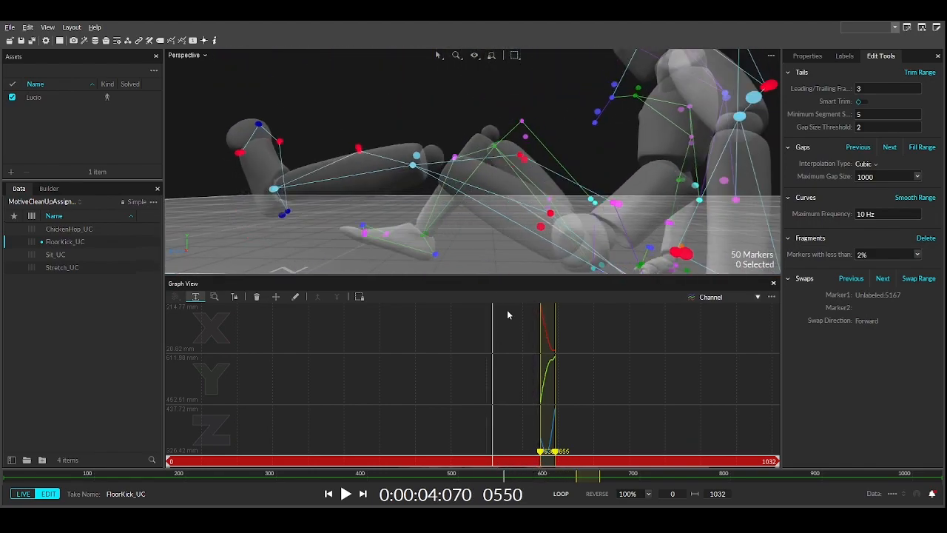
click(550, 215)
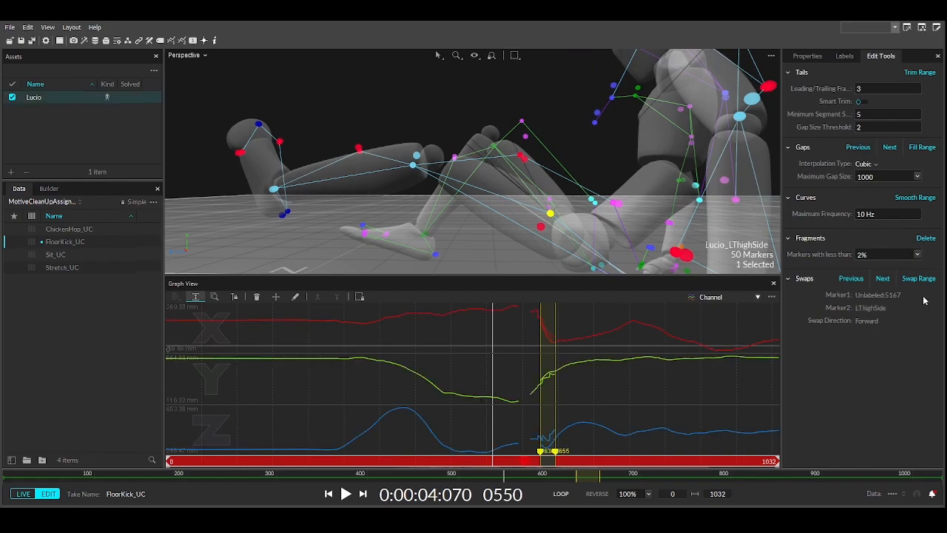
click(478, 363)
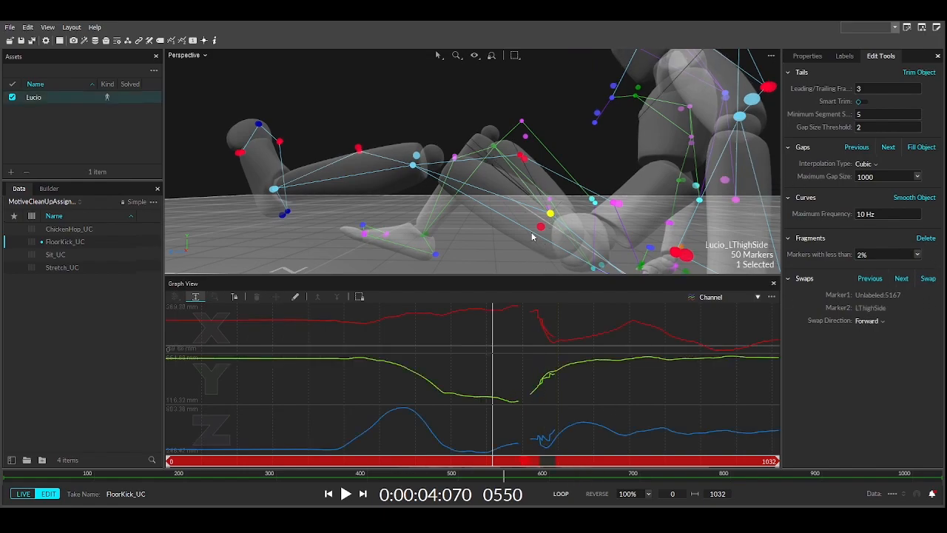
Step: Select LThighSide alone and fill its gap within frames 583 to 629 using Cubic interpolation
click(549, 213)
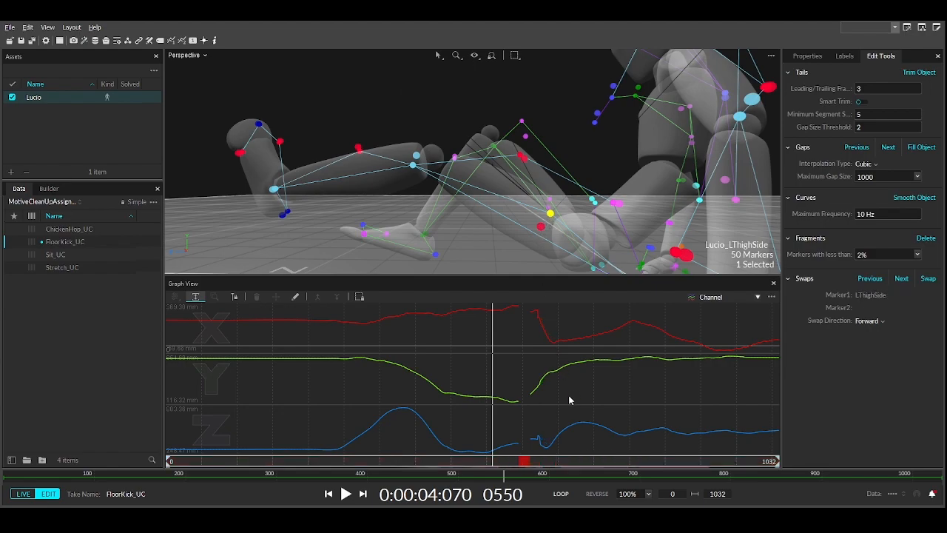
click(492, 446)
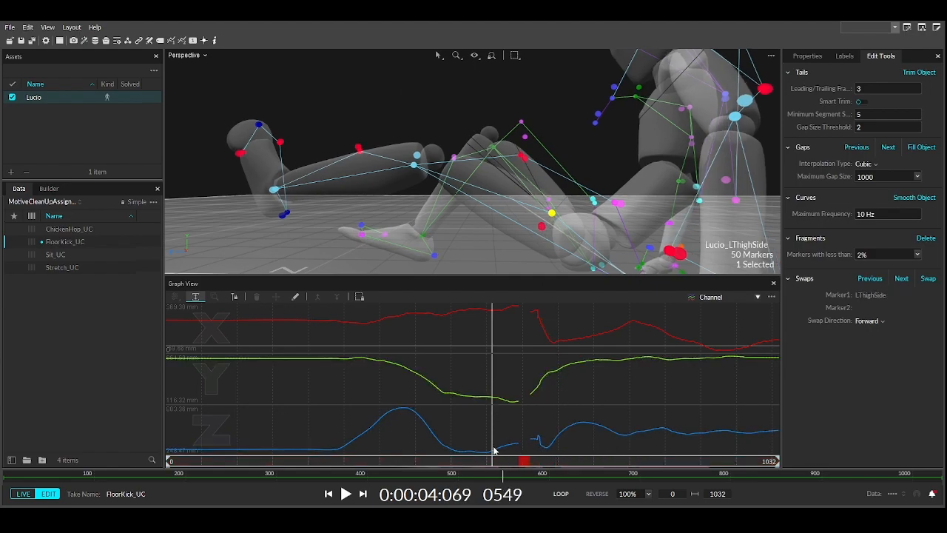
drag(492, 450, 508, 349)
click(518, 326)
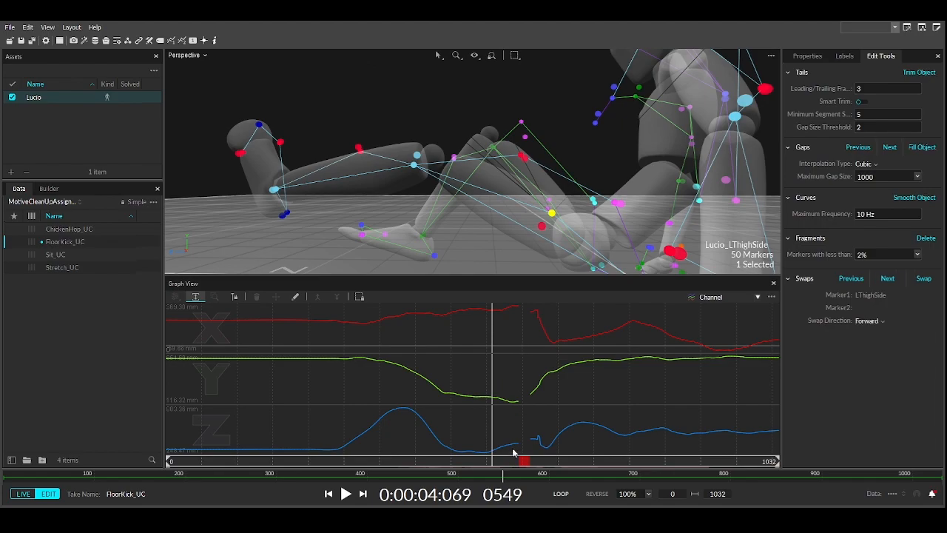
drag(494, 461, 531, 460)
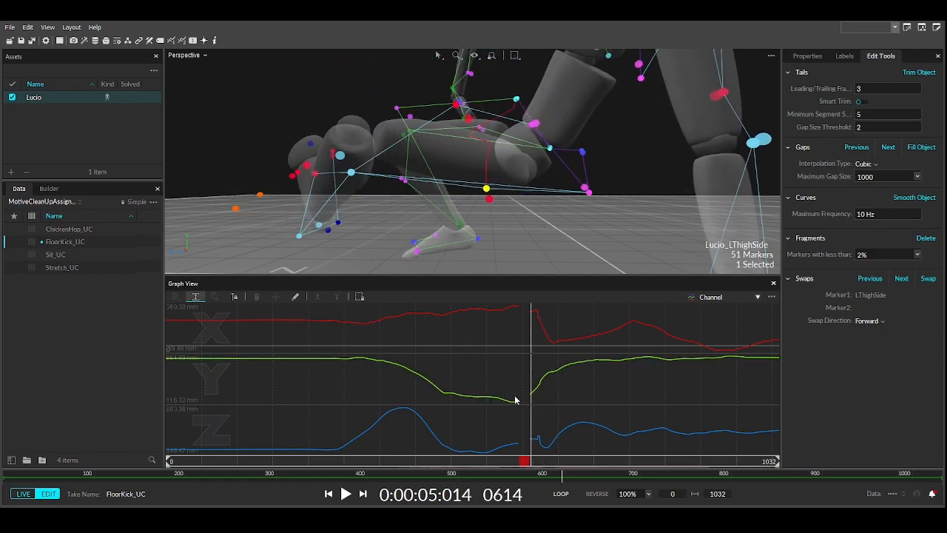
drag(514, 402, 540, 406)
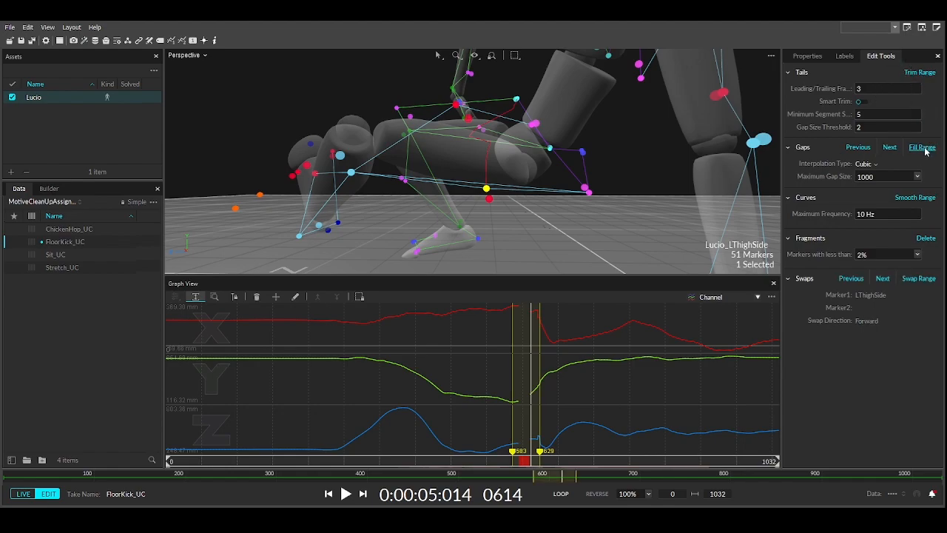
Step: Smooth the LThighSide curves at 10 Hz over frames 583 to 645, followed by the whole take
drag(541, 452, 550, 450)
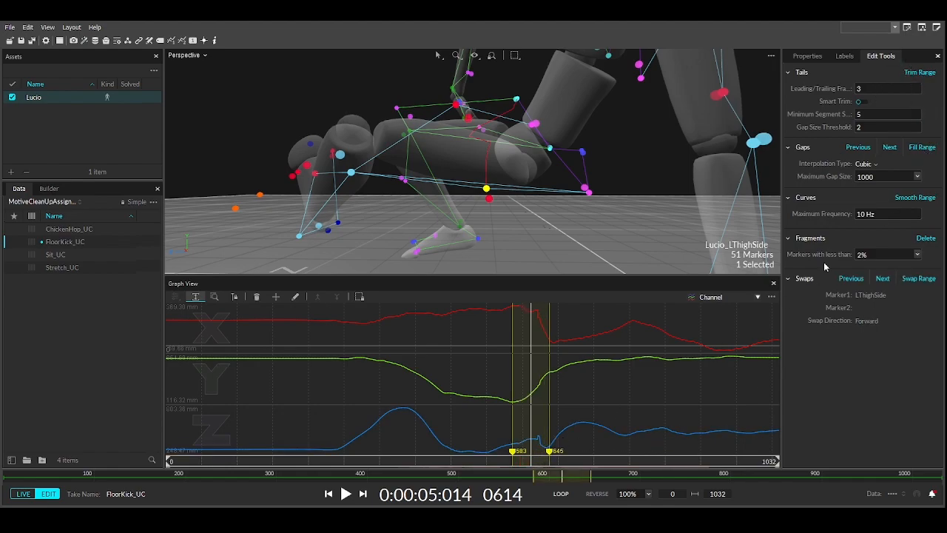
click(907, 200)
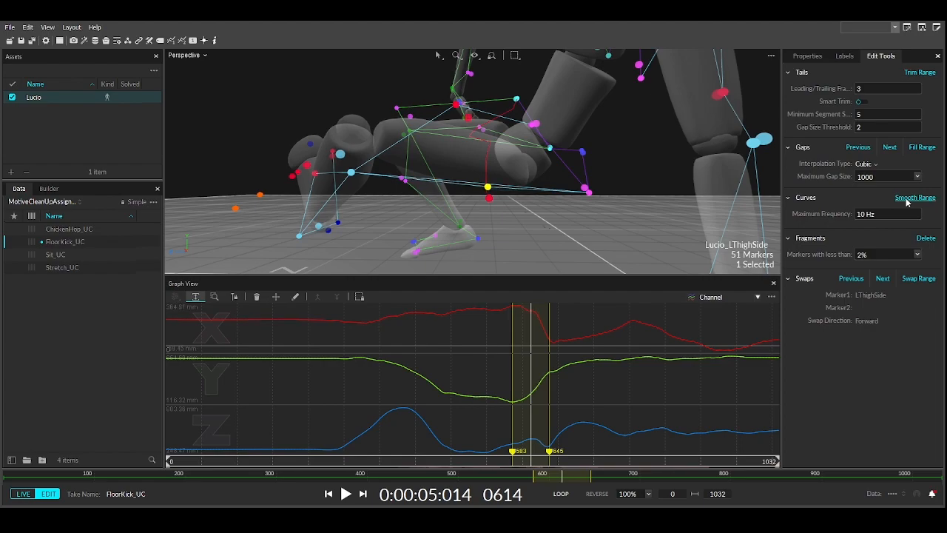
click(488, 420)
drag(531, 462, 500, 460)
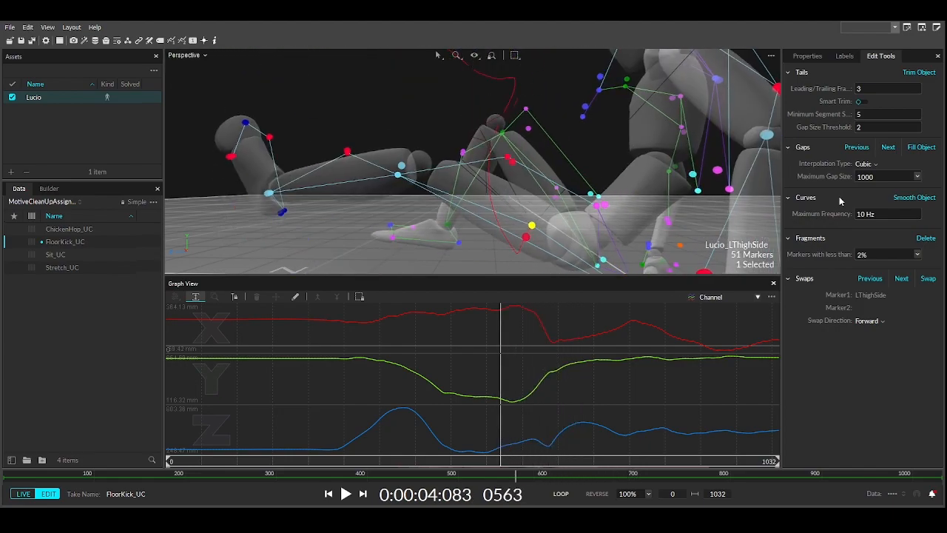
click(904, 201)
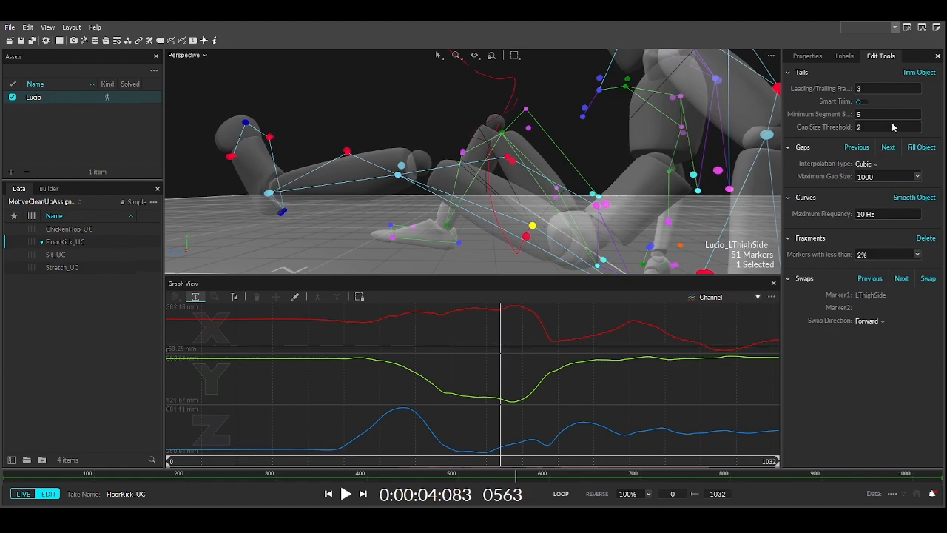
Step: Fill the remaining LThighSide gap with Cubic interpolation and smooth its whole curve again at 10 Hz
click(850, 56)
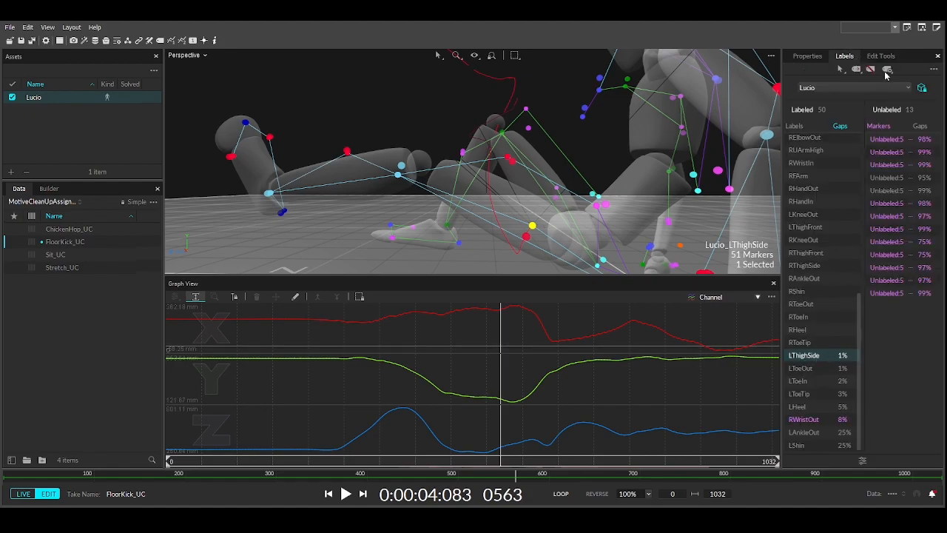
click(882, 57)
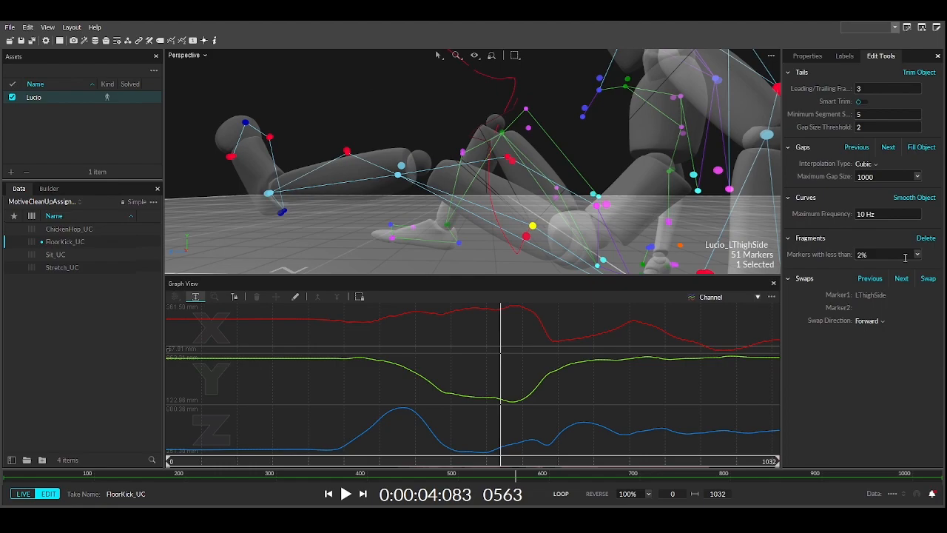
click(836, 56)
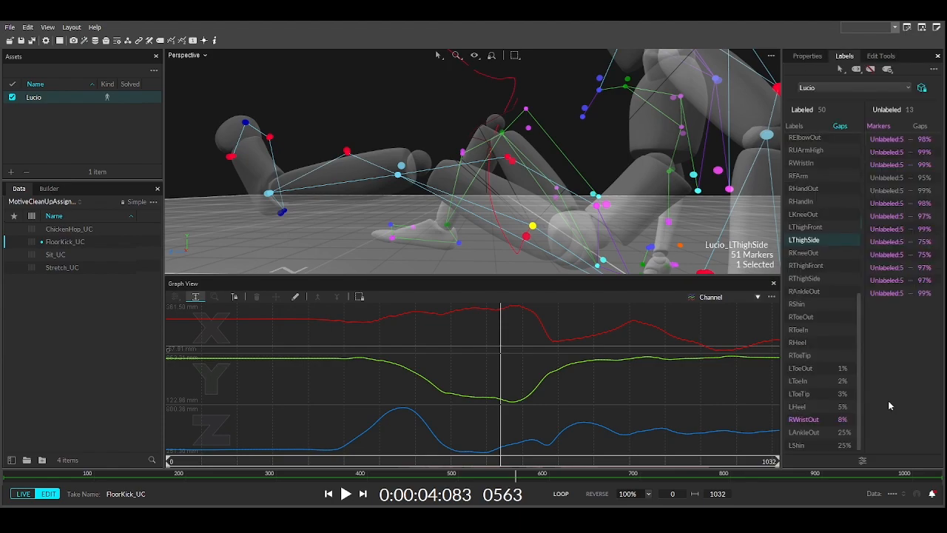
Step: Examine the gaps of the LToeOut and LAnkleOut markers on the left foot, scrubbing the take back to frame 0
click(805, 369)
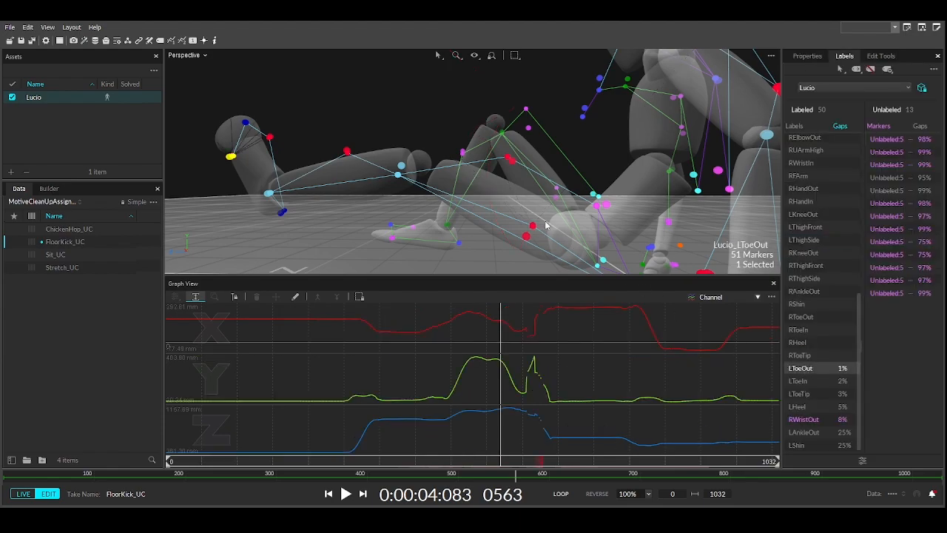
right_drag(398, 221, 514, 248)
mouse_move(305, 161)
middle_down()
mouse_move(387, 208)
mouse_move(352, 219)
middle_up()
right_drag(393, 230, 300, 226)
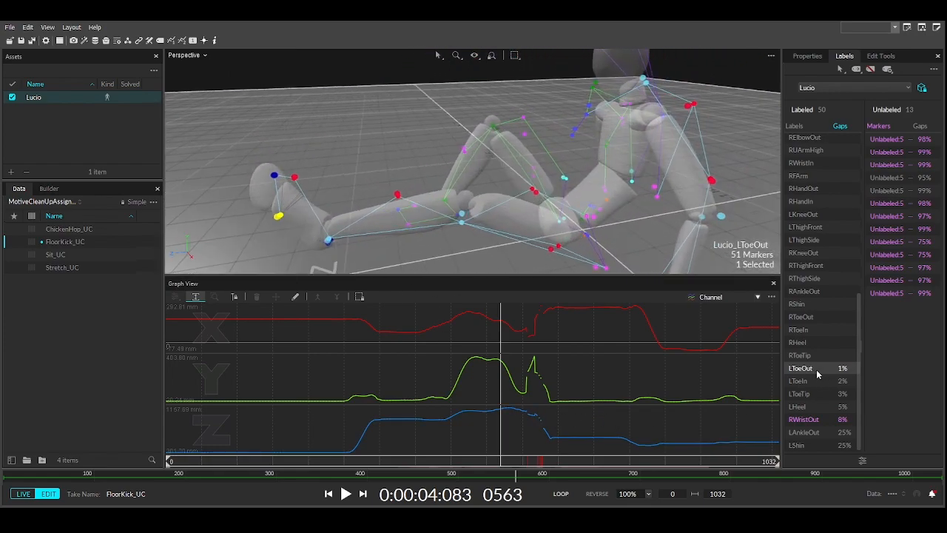
click(803, 419)
click(791, 432)
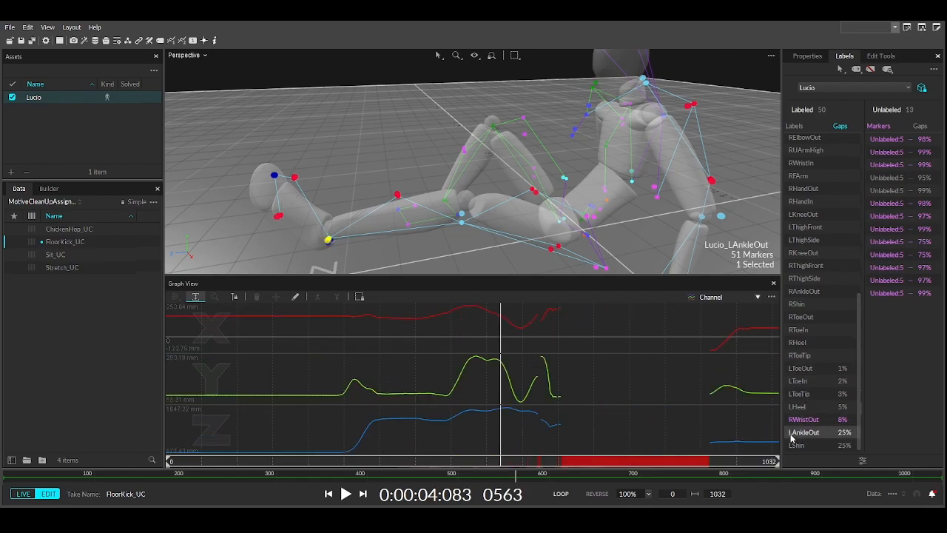
drag(476, 462, 165, 457)
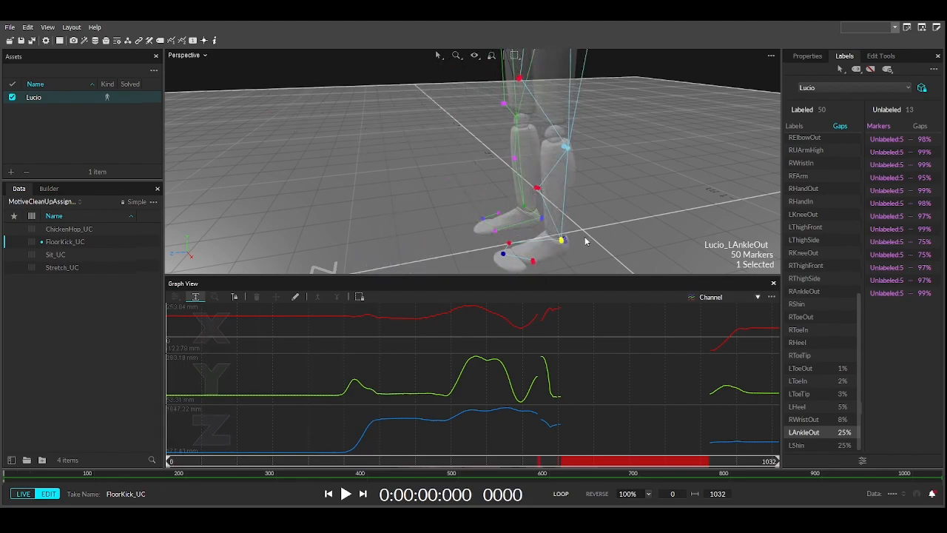
middle_drag(490, 153, 545, 200)
scroll(545, 201, down, 5)
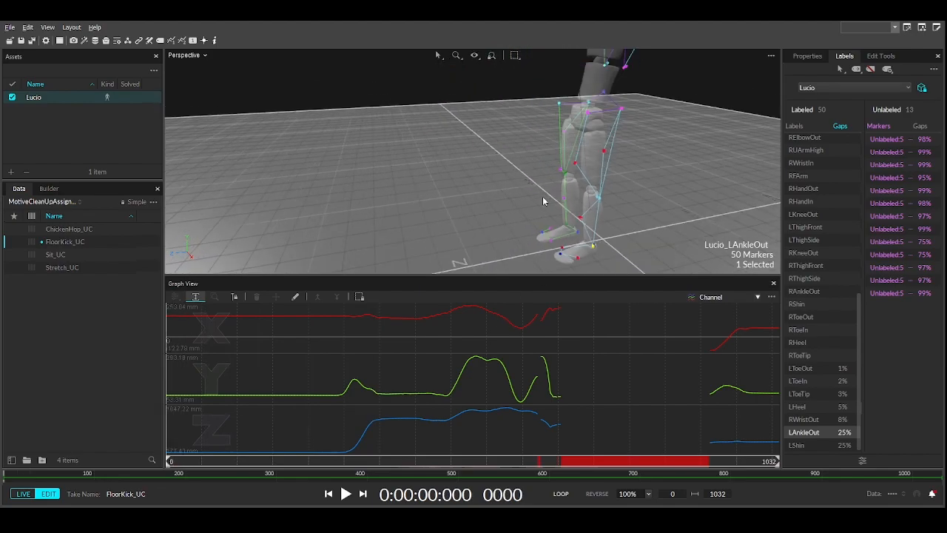
Step: Select the RWristOut marker and examine the right wrist across its gap by scrubbing between frames 497 and 570
click(813, 420)
right_drag(593, 208, 518, 215)
scroll(516, 222, up, 5)
drag(403, 459, 471, 461)
middle_drag(363, 215, 466, 109)
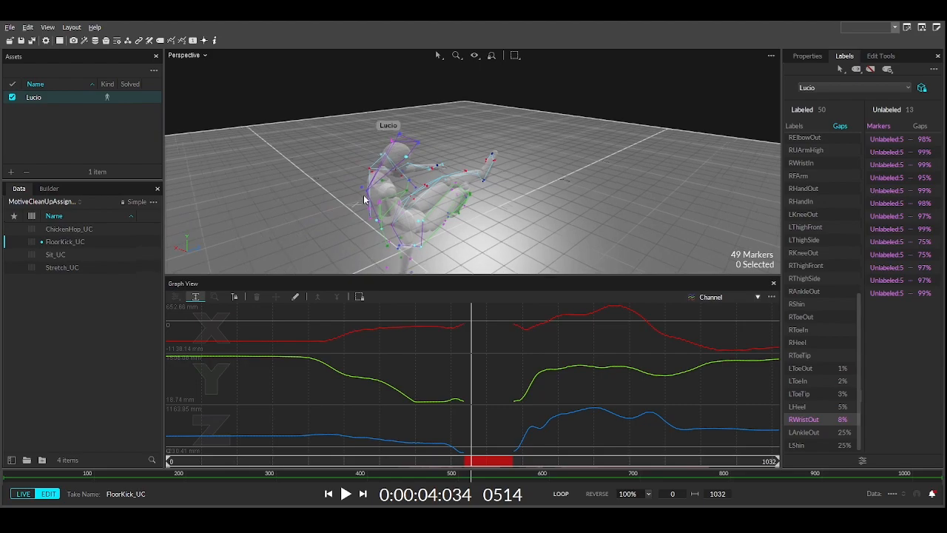
mouse_move(474, 461)
mouse_down()
mouse_move(372, 463)
mouse_move(547, 457)
mouse_move(323, 444)
mouse_move(540, 446)
mouse_move(404, 444)
mouse_move(462, 442)
mouse_up()
right_drag(518, 222, 488, 273)
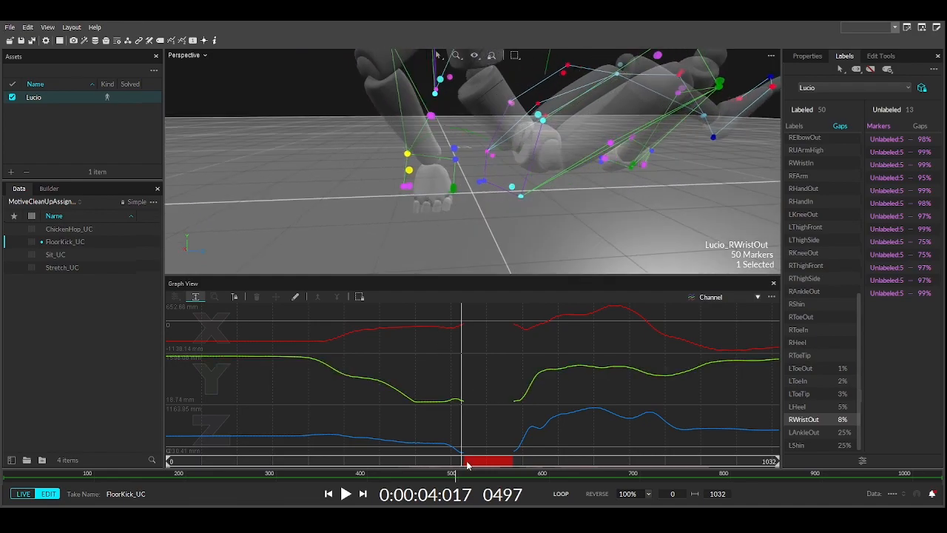
drag(462, 461, 507, 458)
right_drag(392, 177, 398, 159)
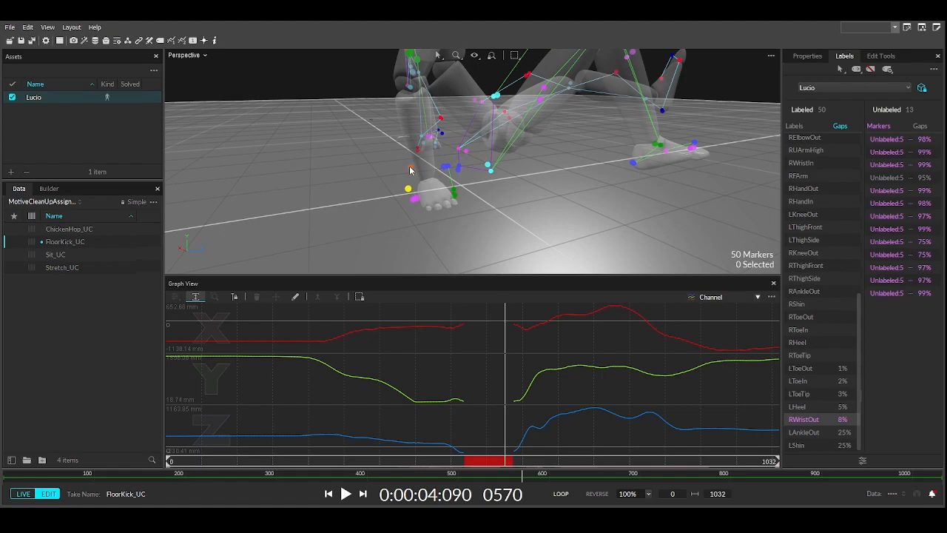
Step: Swap the unlabeled marker 5157 by the right wrist into RWristOut over frames 535 to 584
click(412, 169)
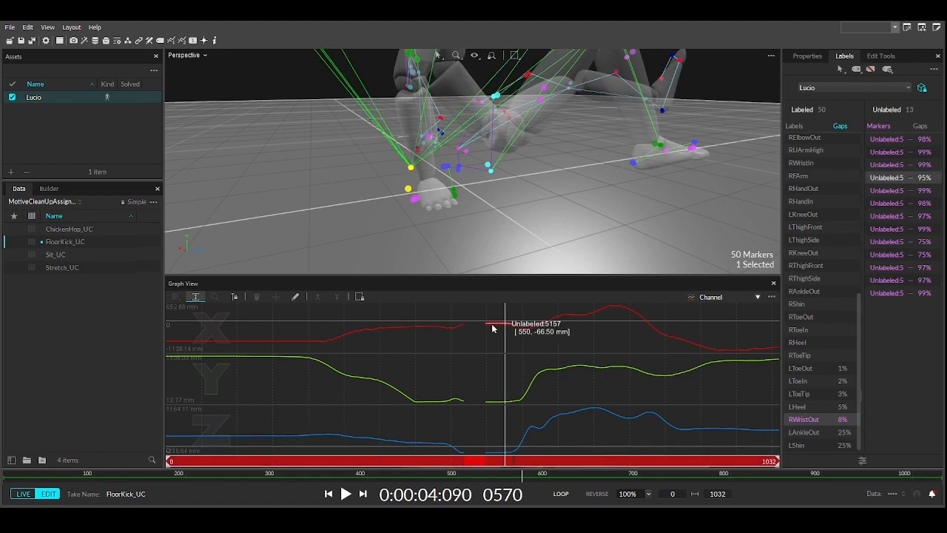
drag(485, 327, 514, 343)
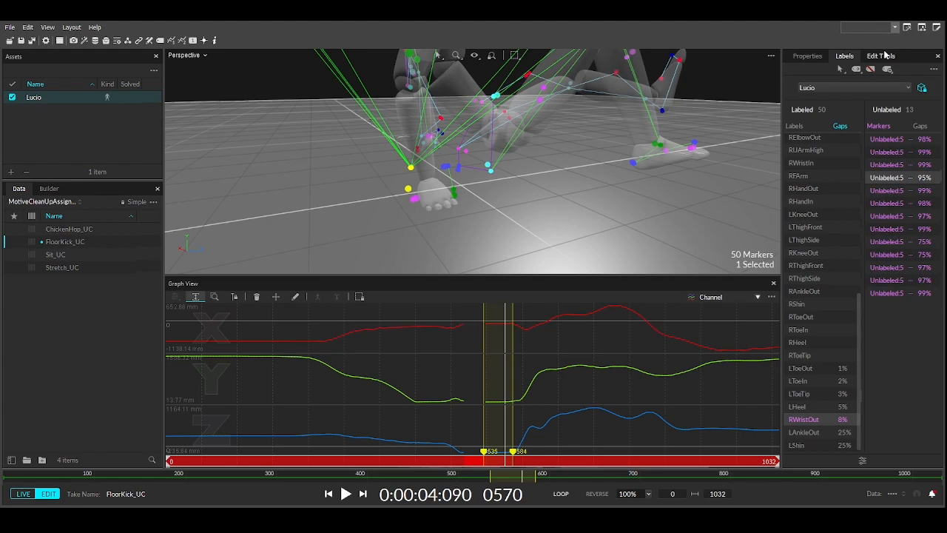
click(880, 55)
click(920, 281)
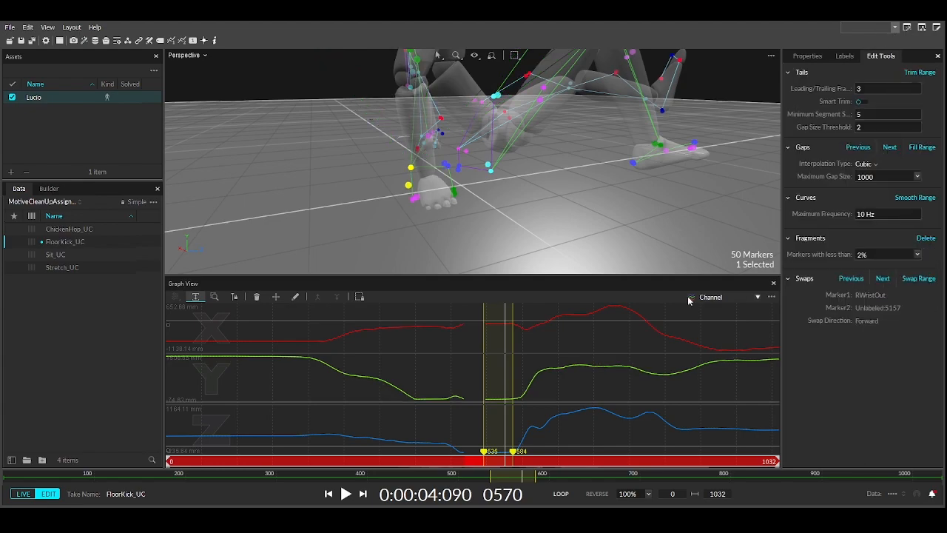
click(370, 198)
click(408, 184)
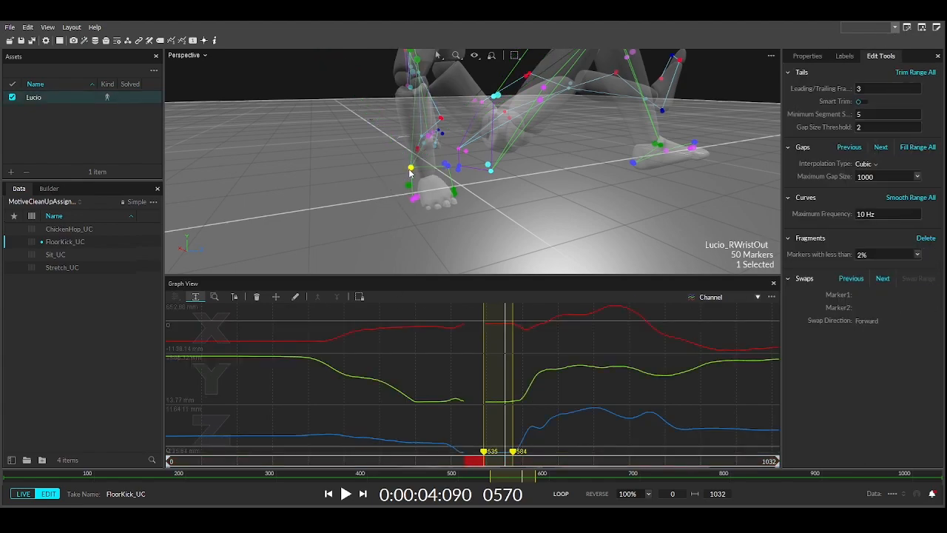
Step: Fill the RWristOut gap over frames 497 to 543 with Pattern-Based interpolation, using RWristIn as the reference and RWristOut as the target
click(473, 423)
mouse_move(505, 460)
mouse_down()
mouse_move(515, 463)
mouse_move(460, 446)
mouse_move(469, 442)
mouse_up()
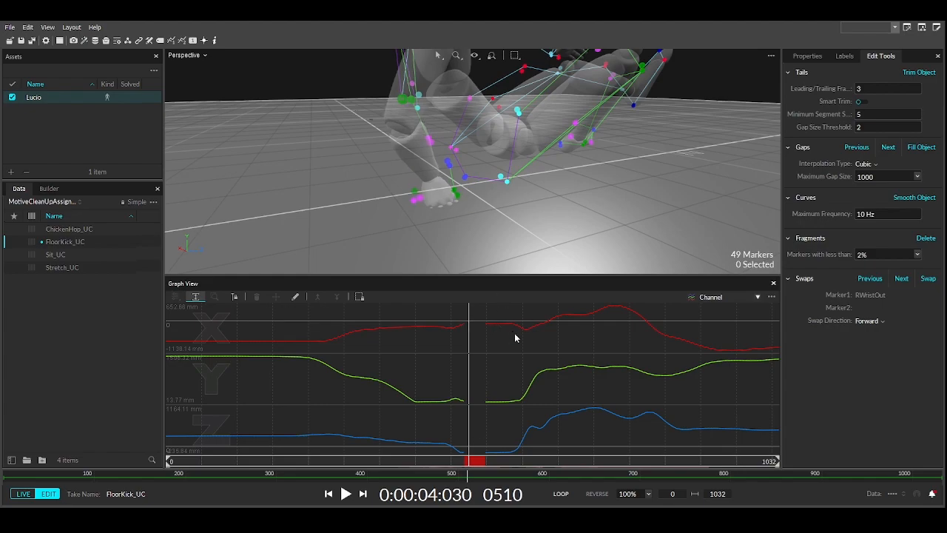
drag(461, 314, 487, 313)
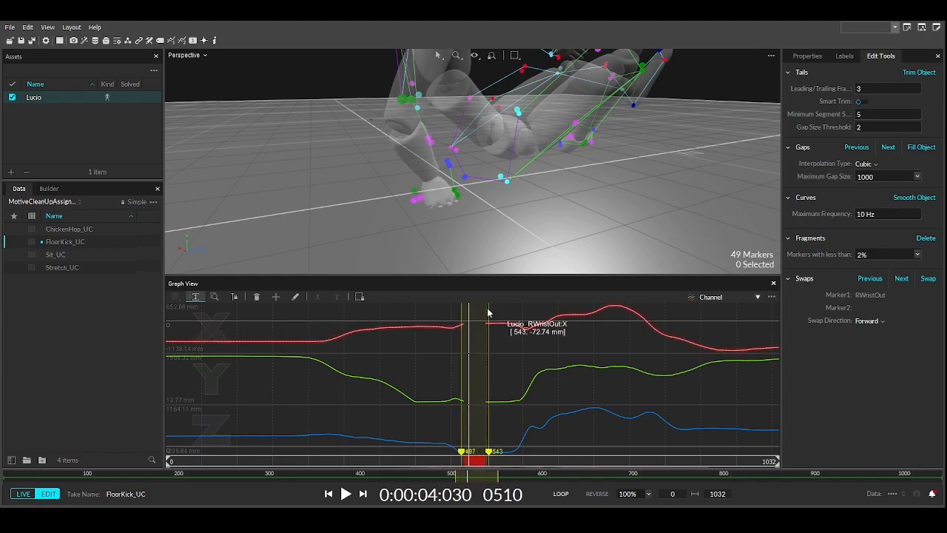
click(448, 165)
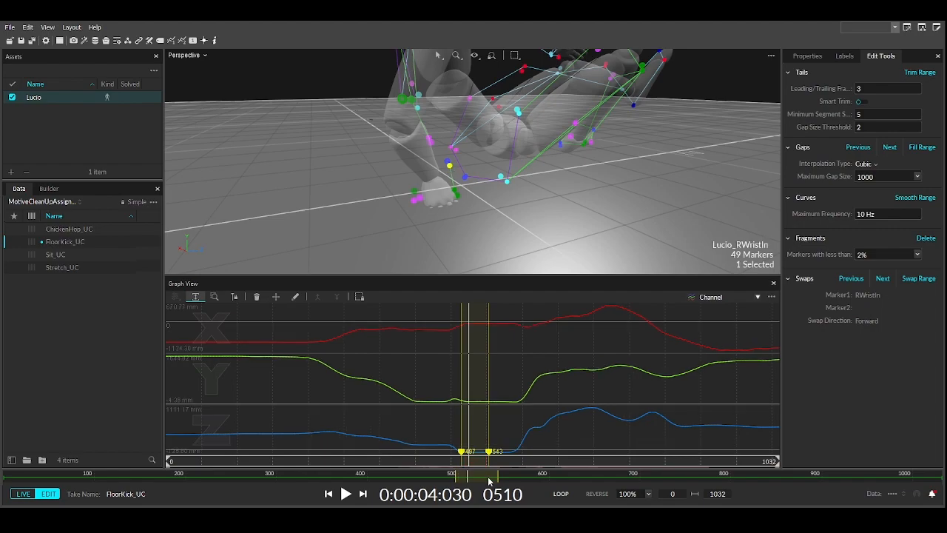
drag(469, 464, 451, 465)
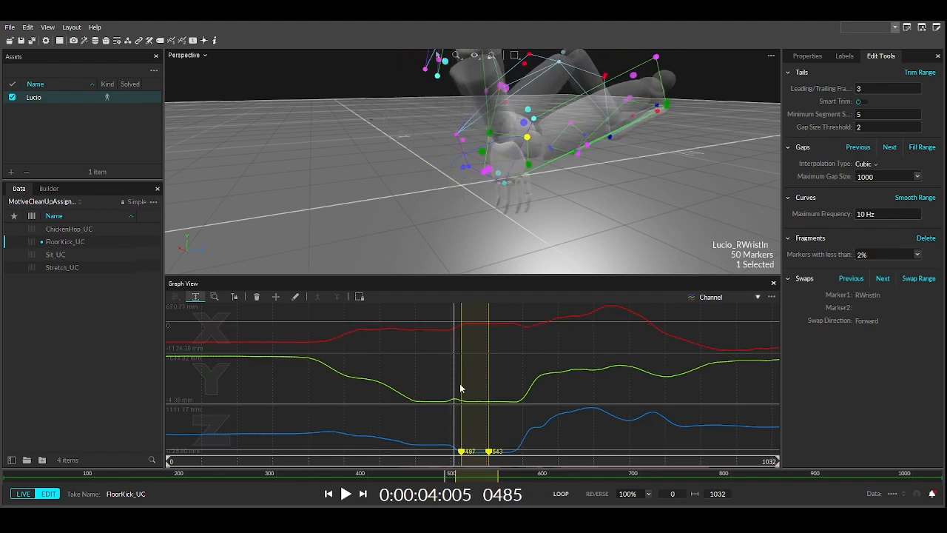
ctrl+click(490, 135)
mouse_move(510, 211)
right_down()
mouse_move(447, 207)
mouse_move(434, 192)
right_up()
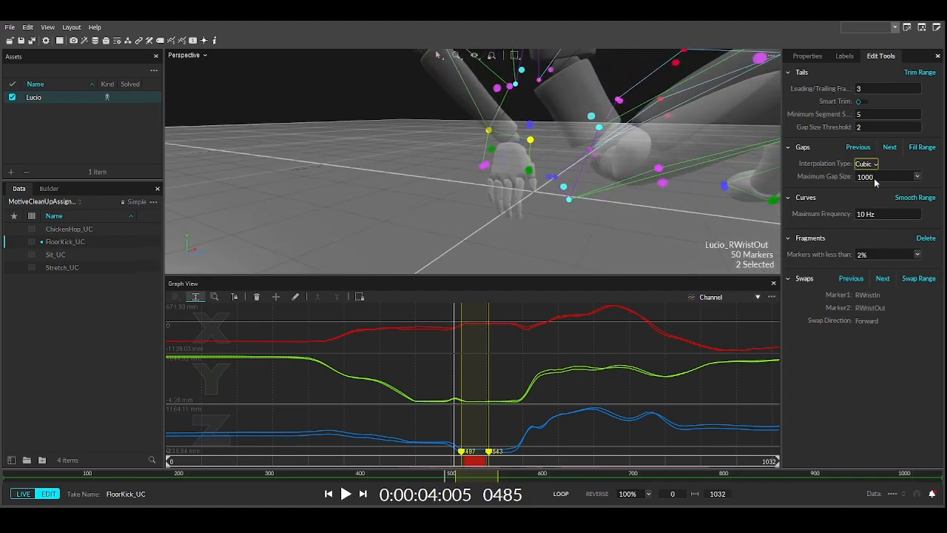
click(883, 214)
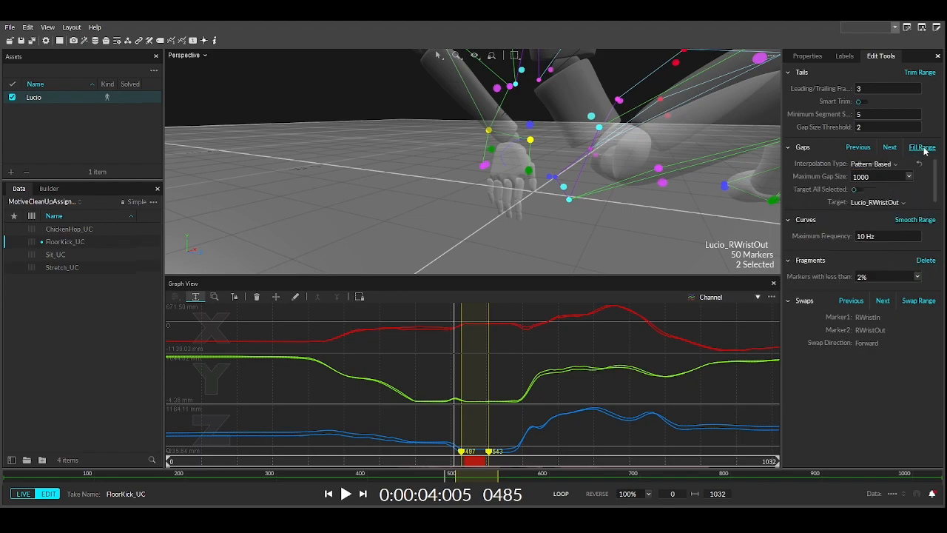
click(544, 242)
Step: Smooth the whole RWristOut curve at 10 Hz and check the wrist motion by scrubbing to frame 617
click(488, 133)
drag(461, 451, 416, 427)
click(578, 406)
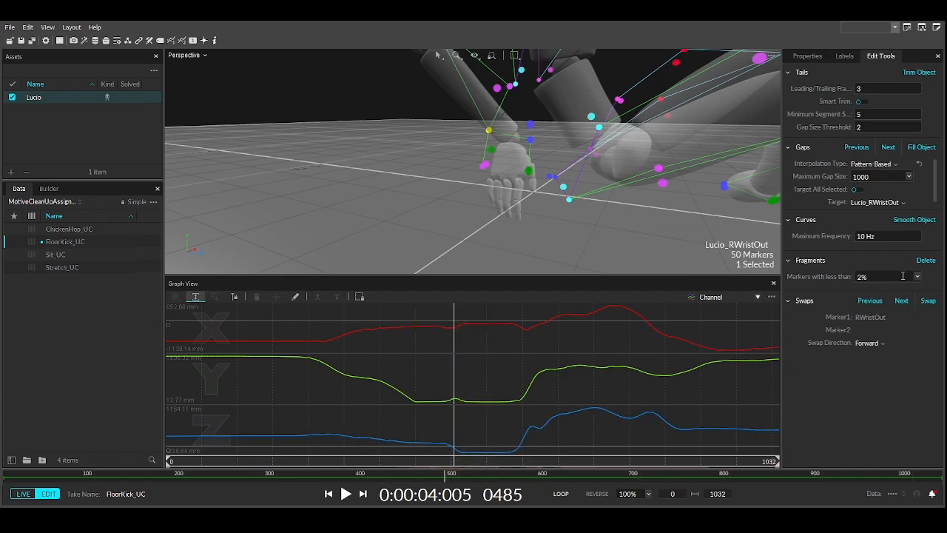
click(922, 221)
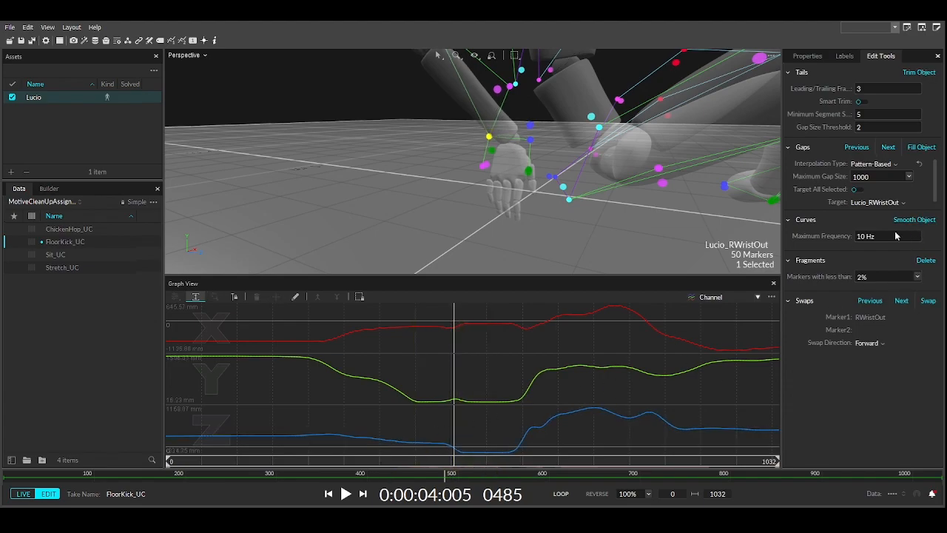
right_drag(423, 229, 450, 319)
drag(438, 470, 531, 459)
right_drag(591, 212, 510, 225)
scroll(499, 224, down, 5)
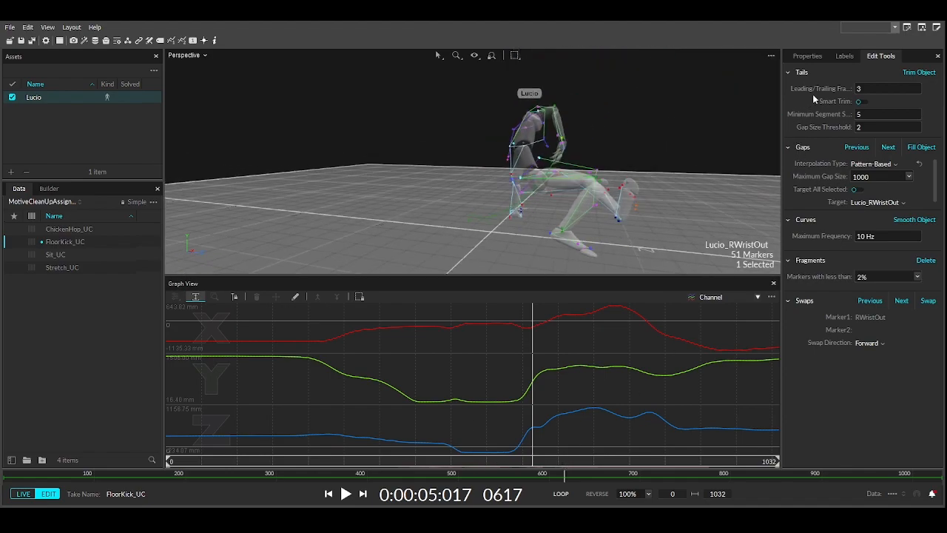
Step: Fill the remaining RWristOut gap with Cubic interpolation and check its gap percentage in the label list
click(844, 56)
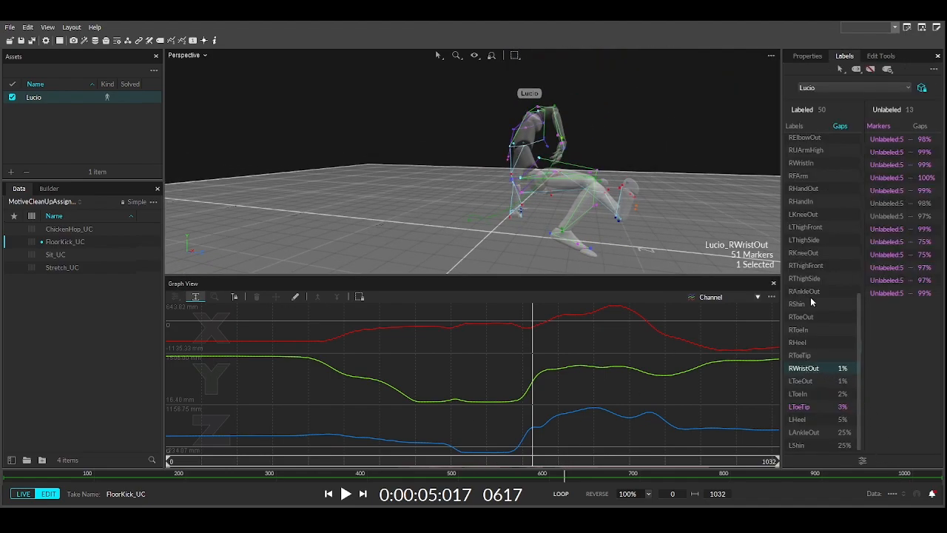
click(884, 56)
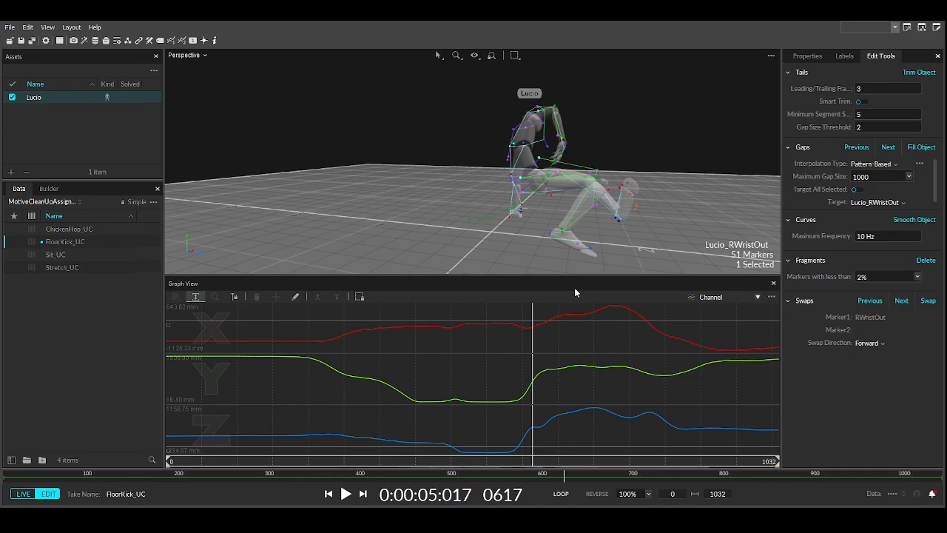
click(872, 206)
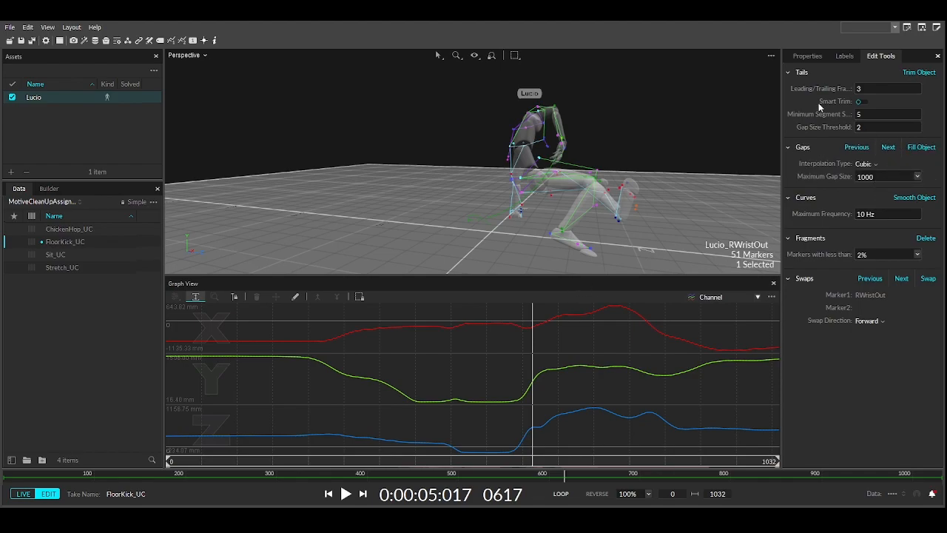
click(845, 56)
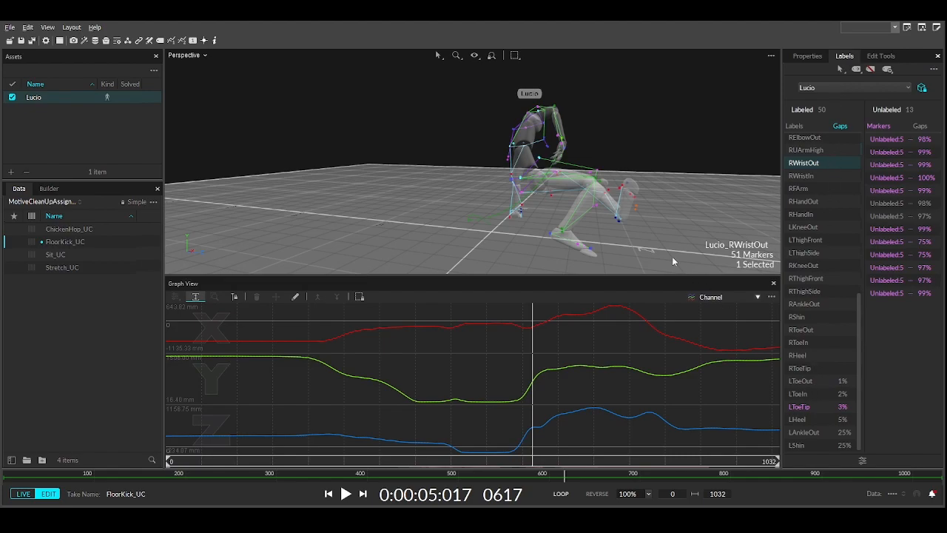
Step: Return the take to frame 0 and inspect the curves of the left leg's LThighSide, LThighFront and LKneeOut markers
right_drag(678, 266, 652, 275)
drag(510, 464, 171, 464)
mouse_move(581, 157)
right_down()
mouse_move(515, 154)
mouse_move(492, 134)
mouse_move(506, 140)
mouse_move(466, 131)
right_up()
click(531, 138)
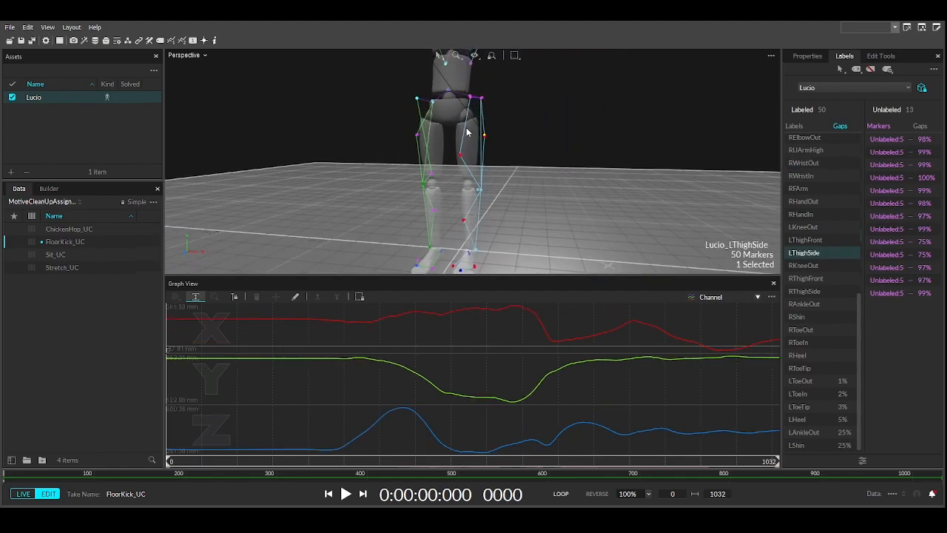
click(460, 158)
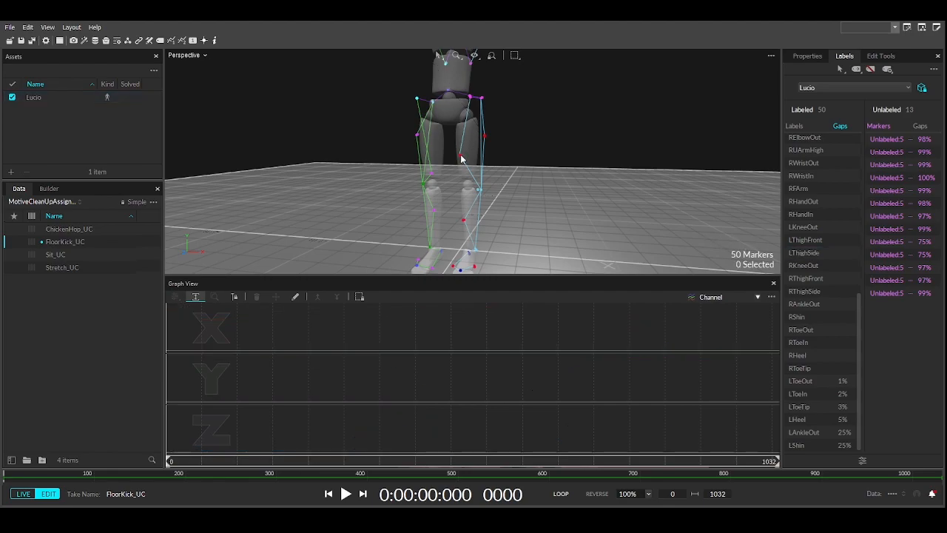
click(459, 157)
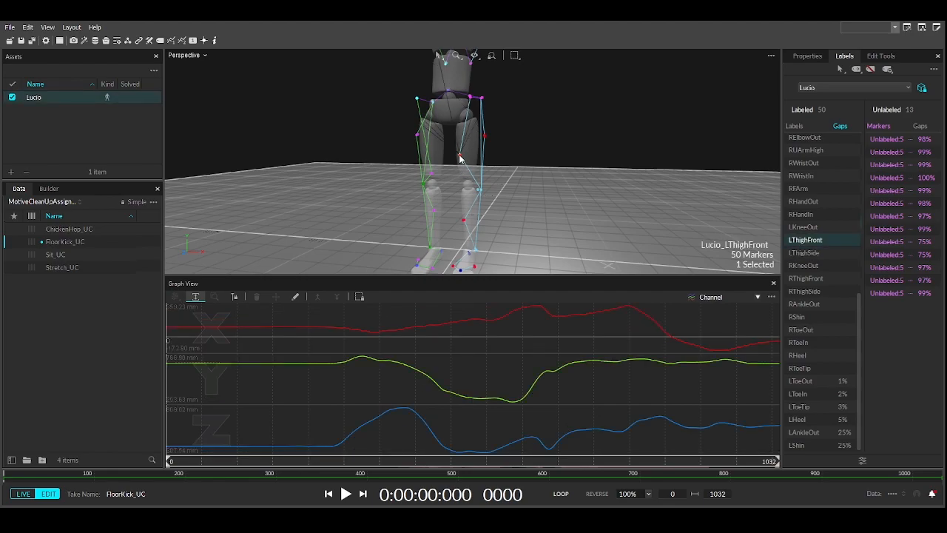
click(482, 193)
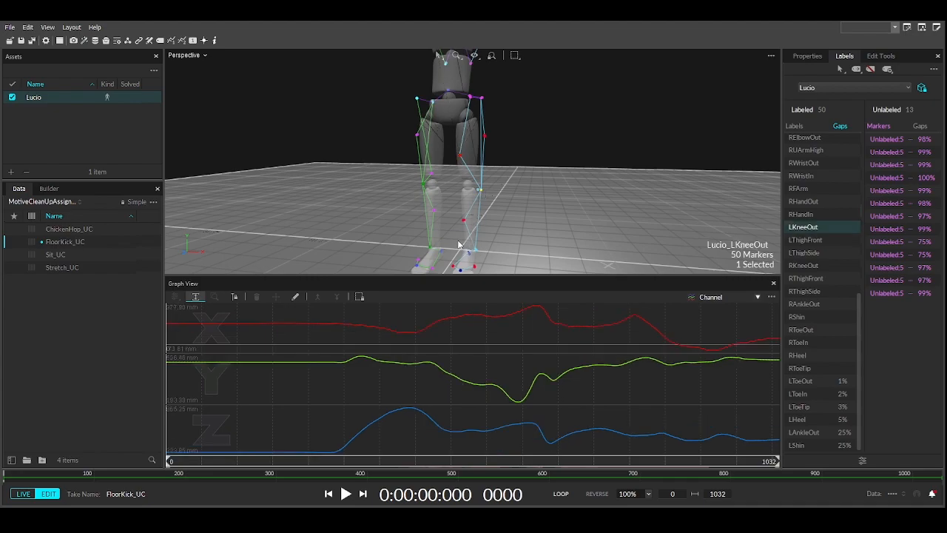
Step: Select the LShin marker and examine the left shin by scrubbing through frame 521 to the first gap at frame 626
click(463, 222)
scroll(488, 203, up, 5)
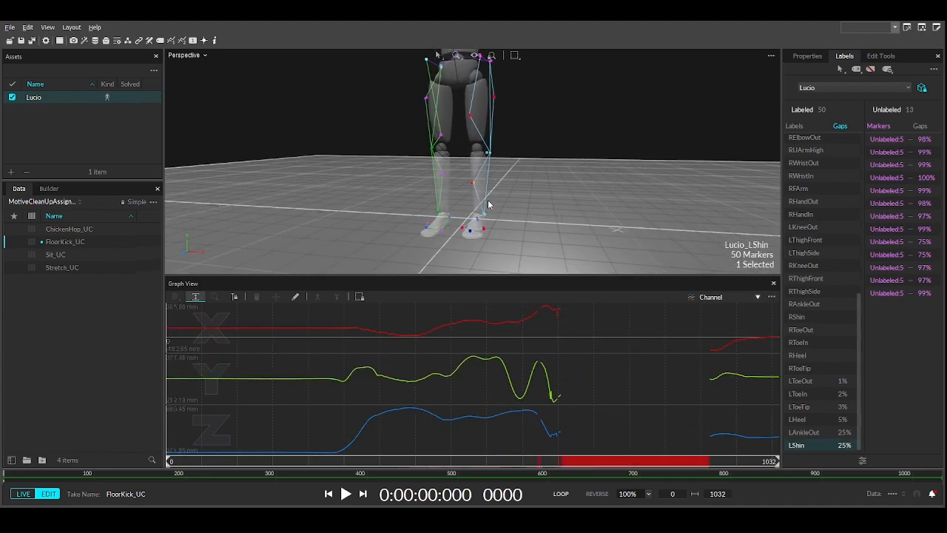
scroll(516, 191, up, 1)
right_drag(518, 201, 489, 200)
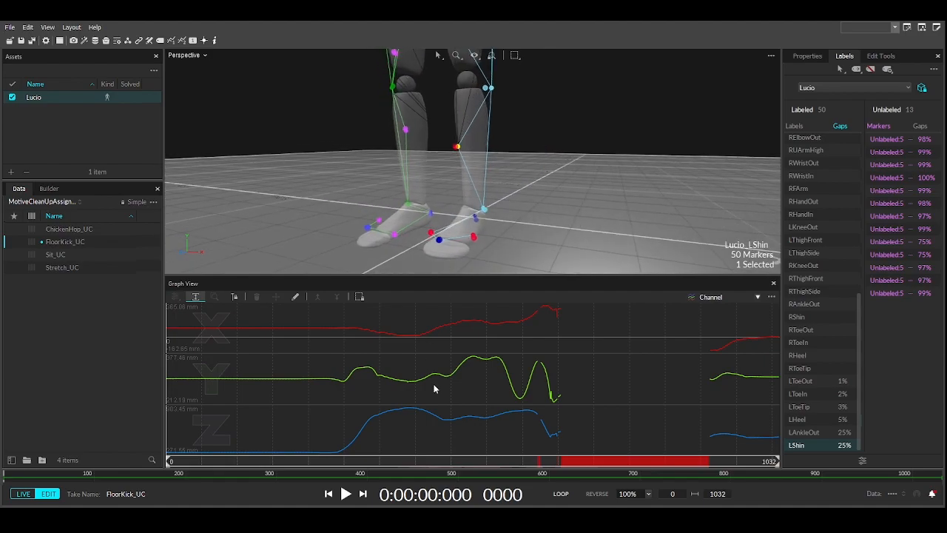
drag(427, 457, 475, 450)
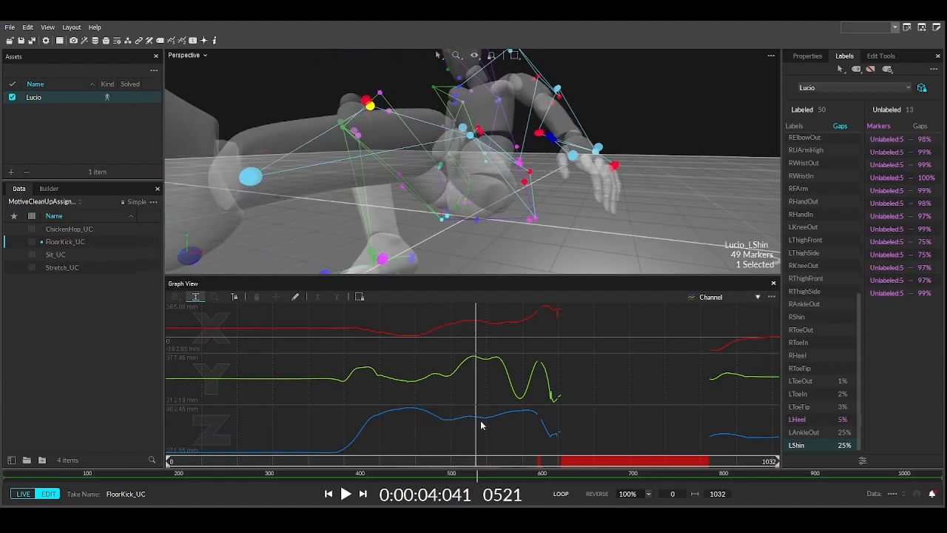
mouse_move(421, 170)
right_down()
mouse_move(435, 205)
mouse_move(559, 213)
right_up()
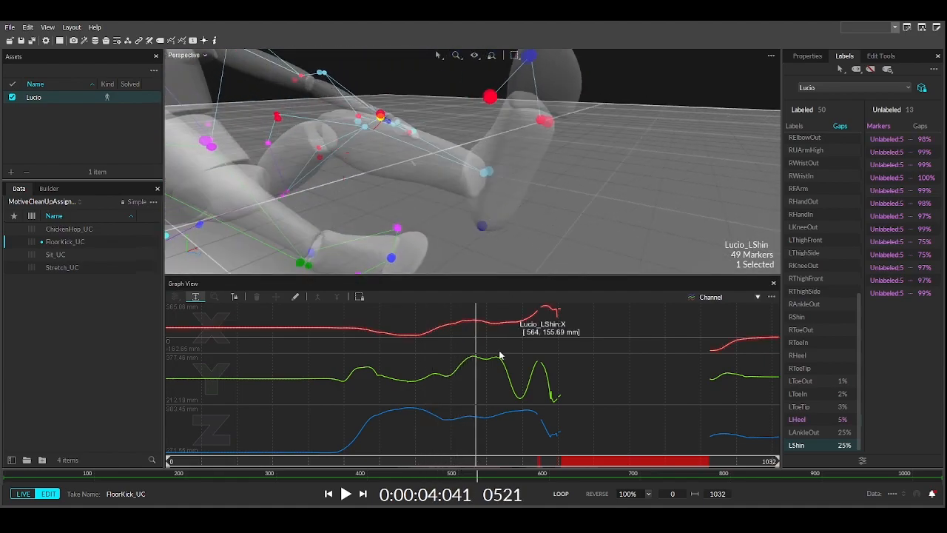
mouse_move(477, 458)
mouse_down()
mouse_move(438, 457)
mouse_move(526, 445)
mouse_move(537, 432)
mouse_up()
right_drag(512, 229, 374, 225)
right_drag(472, 233, 408, 226)
drag(537, 460, 538, 462)
right_drag(445, 190, 415, 153)
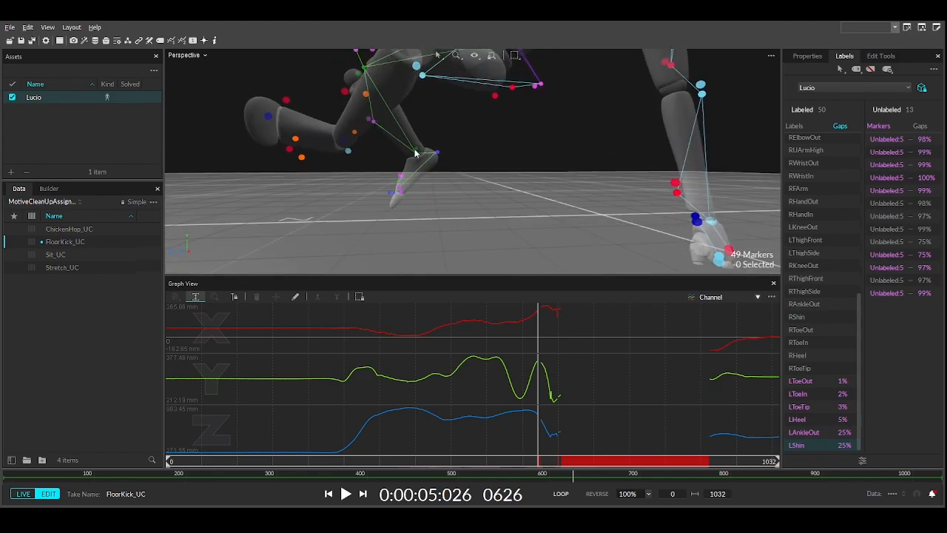
Step: Swap the unlabeled marker 5153 into LShin over frames 659 to 914 and check the shin at frame 659
click(365, 95)
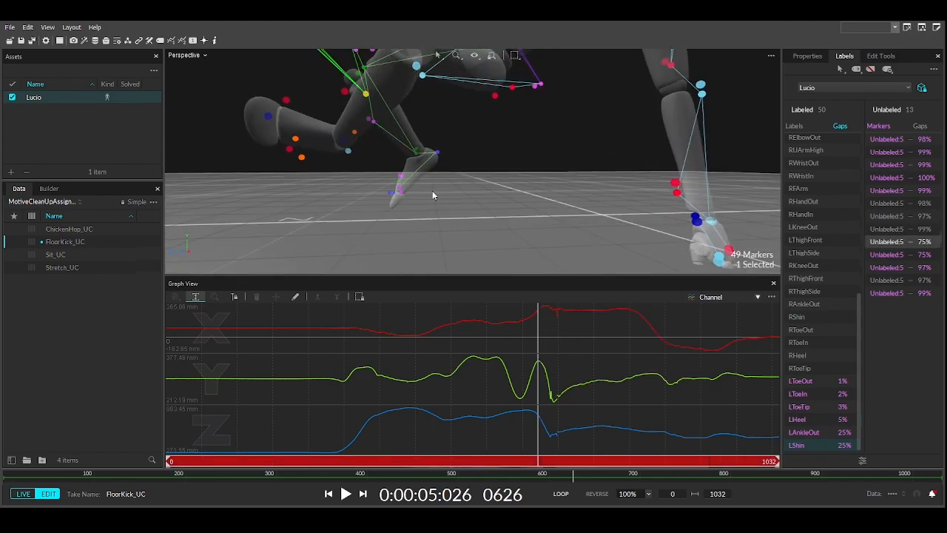
click(345, 164)
click(366, 96)
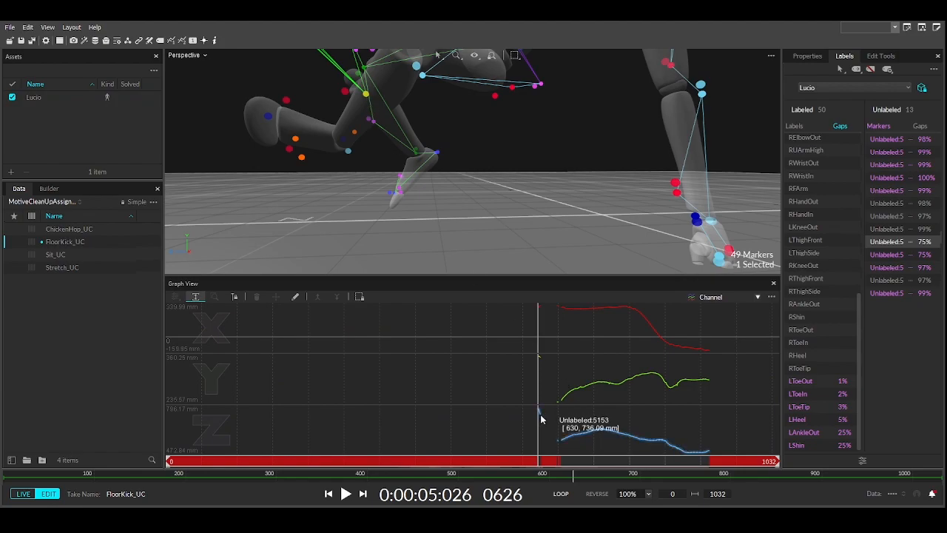
drag(557, 443, 710, 450)
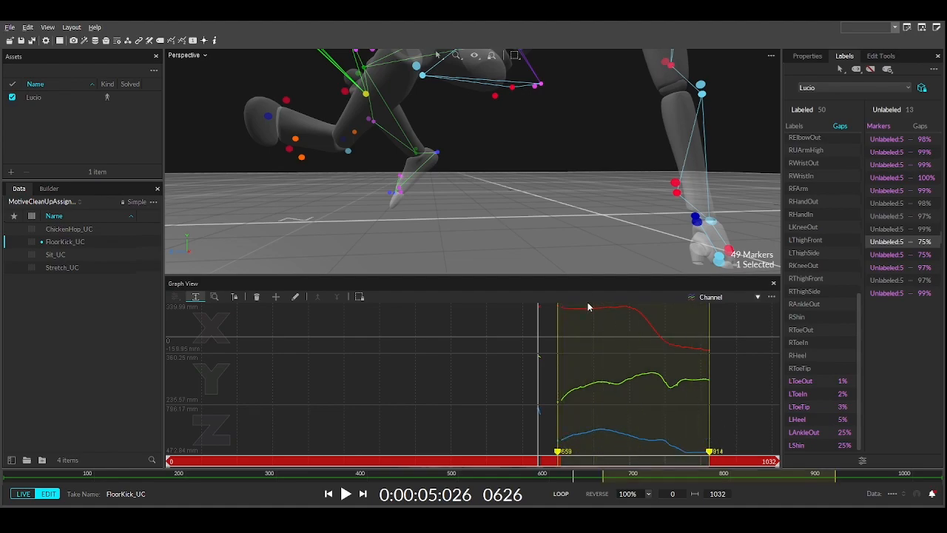
drag(521, 460, 511, 459)
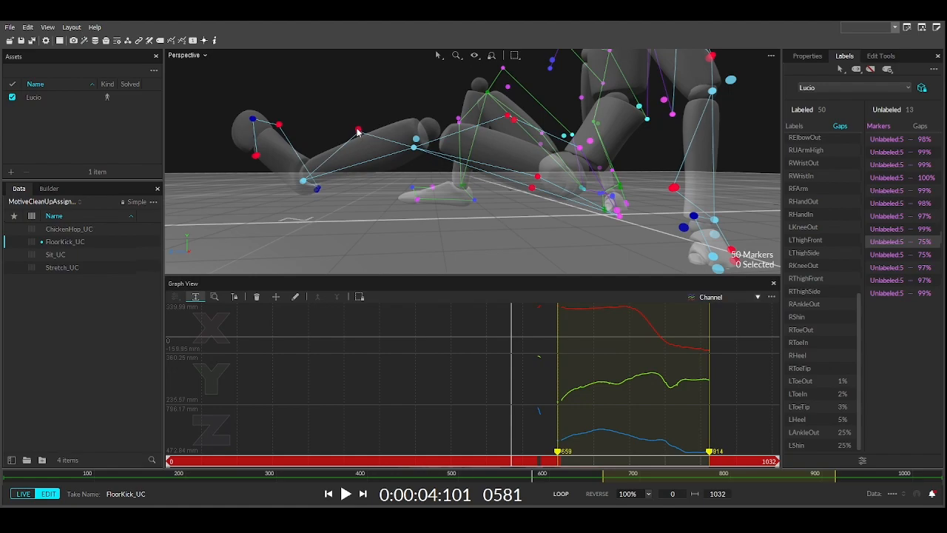
right_drag(369, 228, 341, 168)
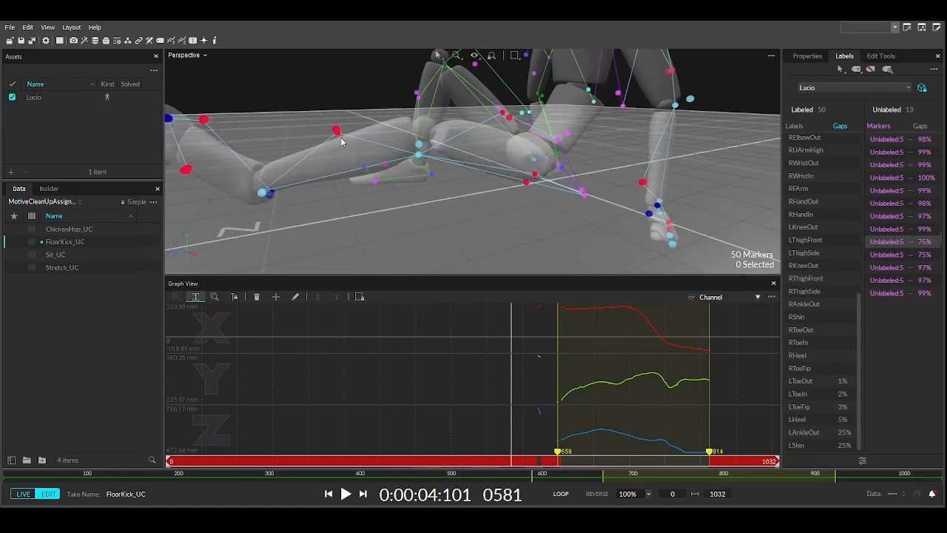
click(336, 131)
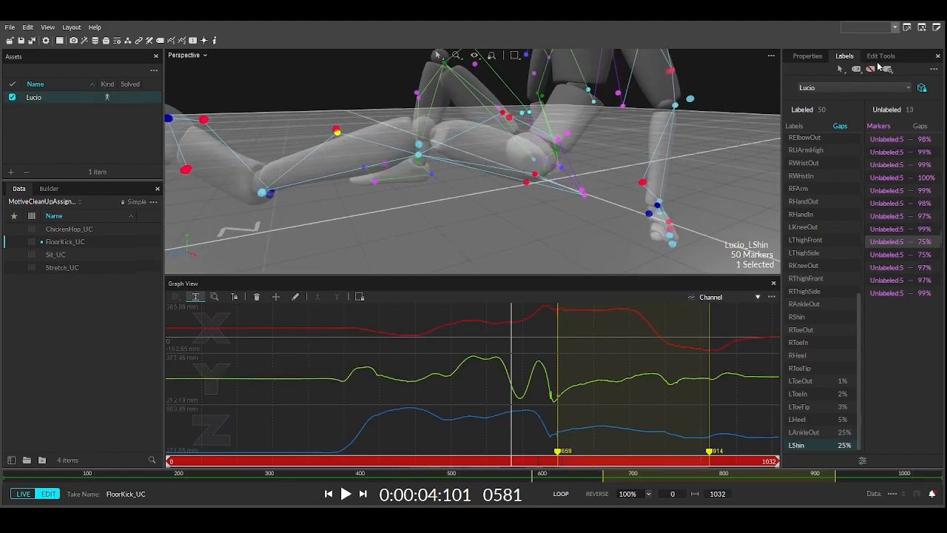
click(879, 56)
click(917, 279)
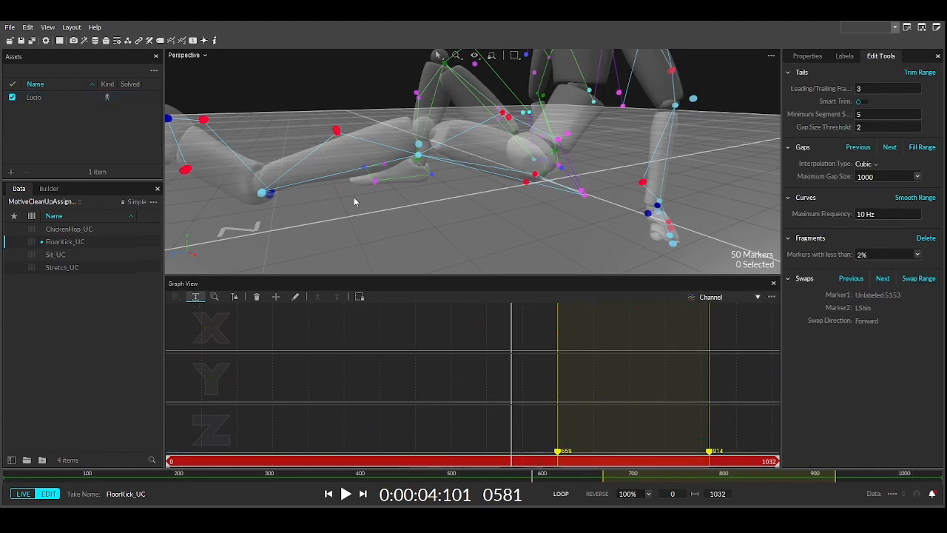
click(337, 132)
click(665, 370)
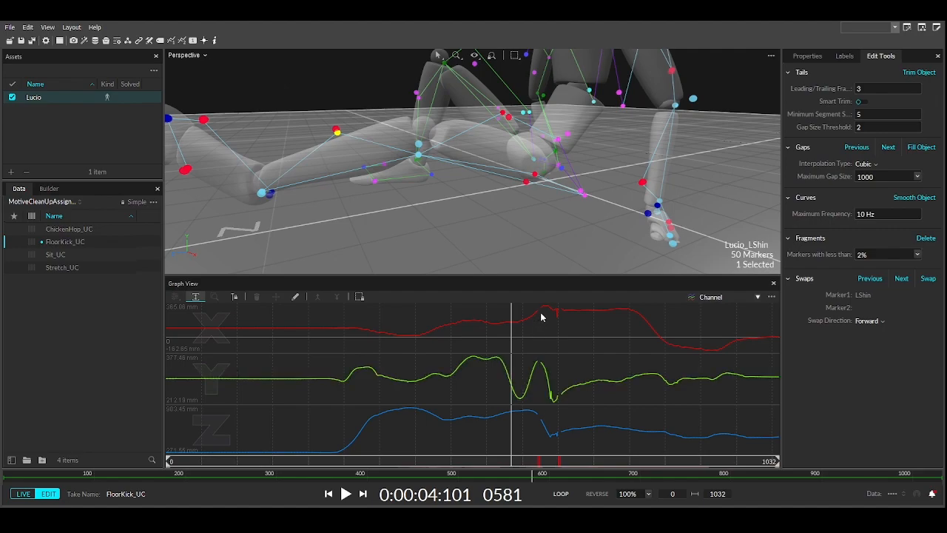
mouse_move(512, 463)
mouse_down()
mouse_move(543, 455)
mouse_move(558, 463)
mouse_up()
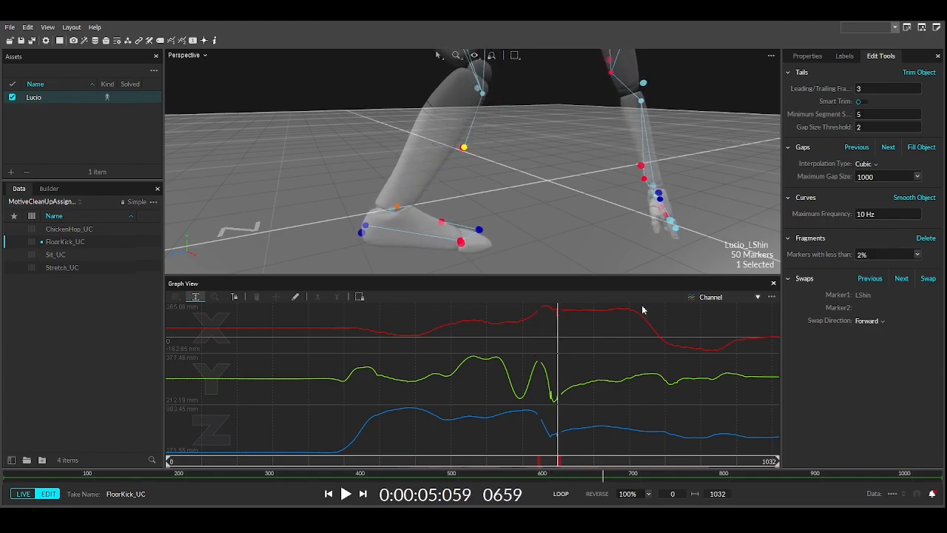
Step: Try to fill all LShin gaps with Cubic interpolation and smooth the whole marker curve at 10 Hz
click(919, 148)
click(915, 198)
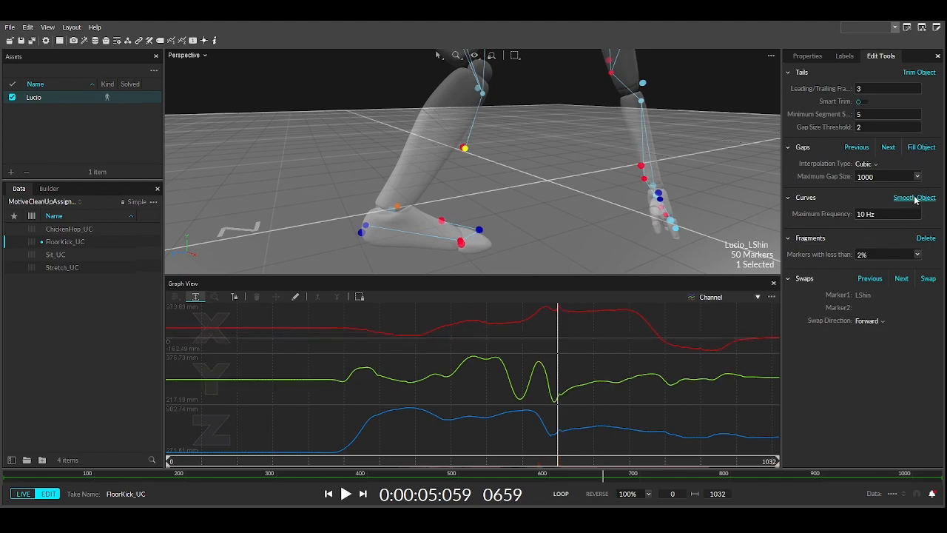
click(915, 201)
click(915, 202)
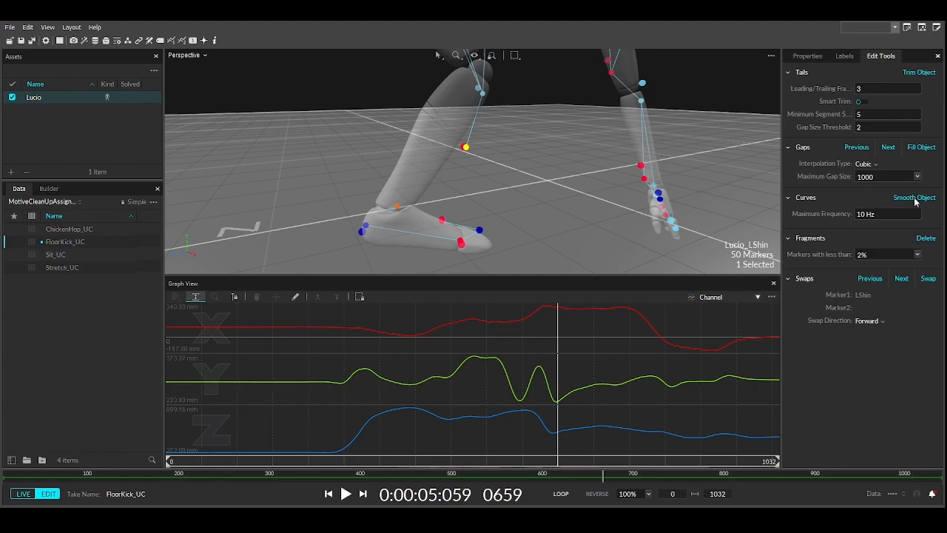
Step: Undo the LShin smoothing and gap filling, keeping the swapped-in marker data
key(ctrl+z)
key(ctrl+z)
key(ctrl+z)
key(ctrl+z)
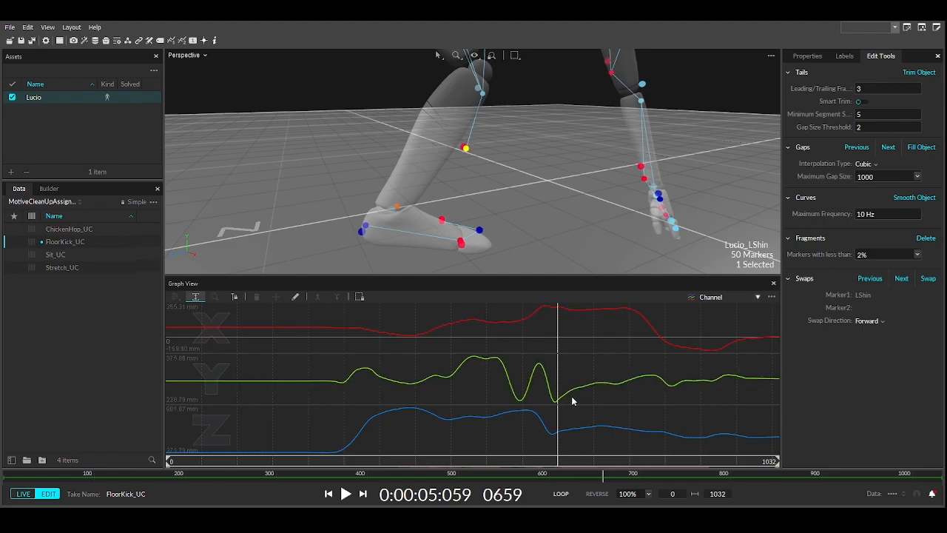
key(ctrl+z)
key(ctrl+z)
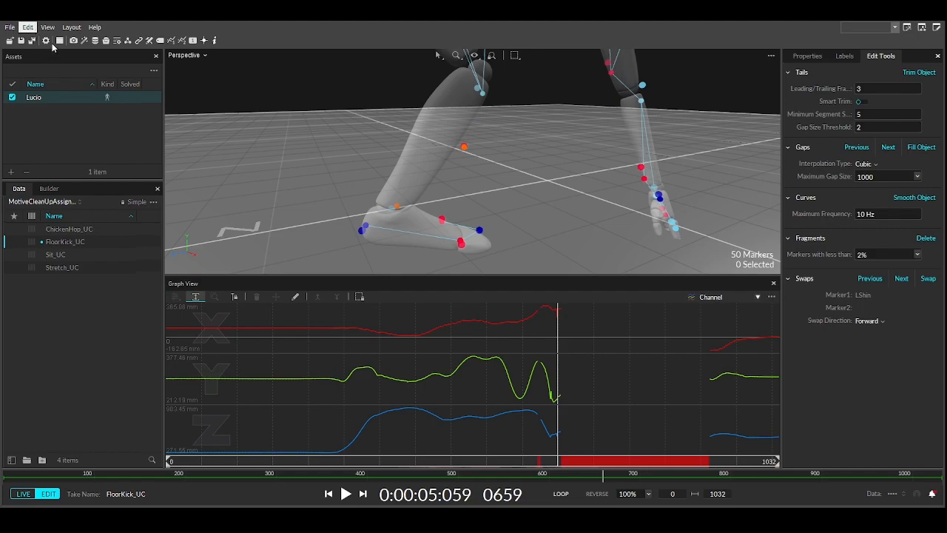
key(ctrl+y)
key(ctrl+y)
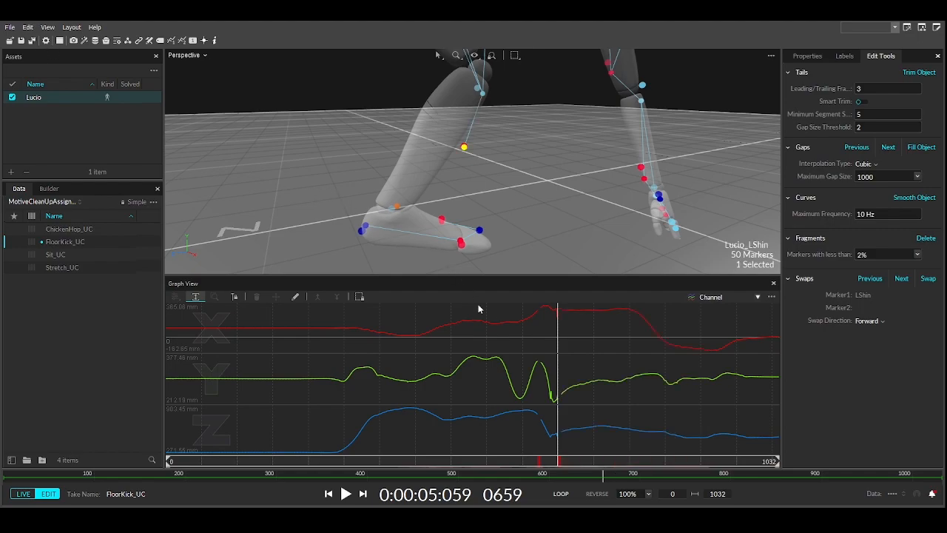
Step: Fill the LShin gaps with Cubic interpolation and smooth its curves over frames 635 to 674 at 10 Hz
click(913, 148)
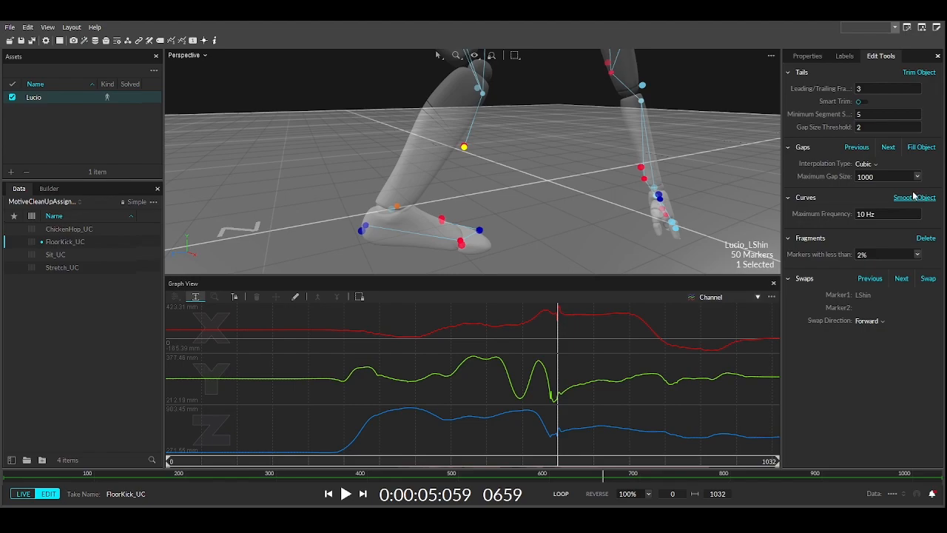
drag(544, 377, 567, 379)
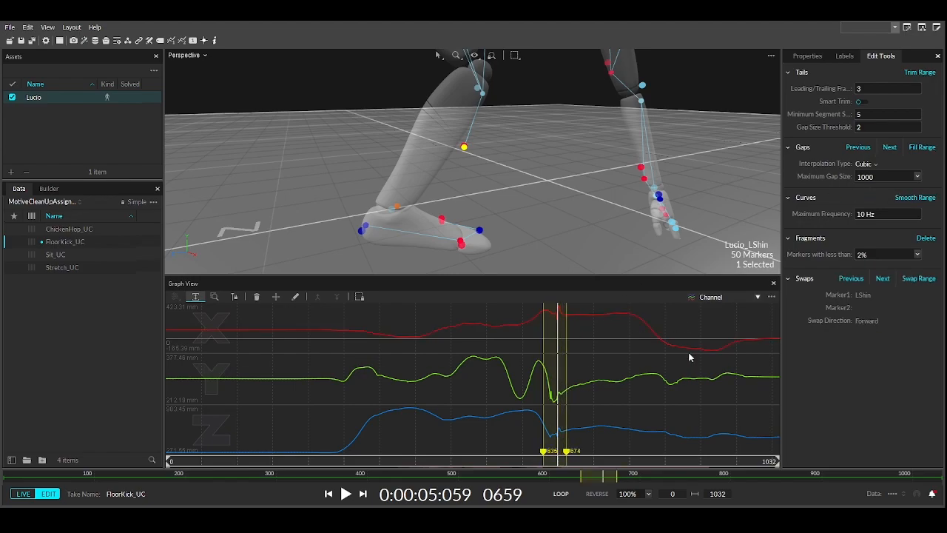
click(910, 200)
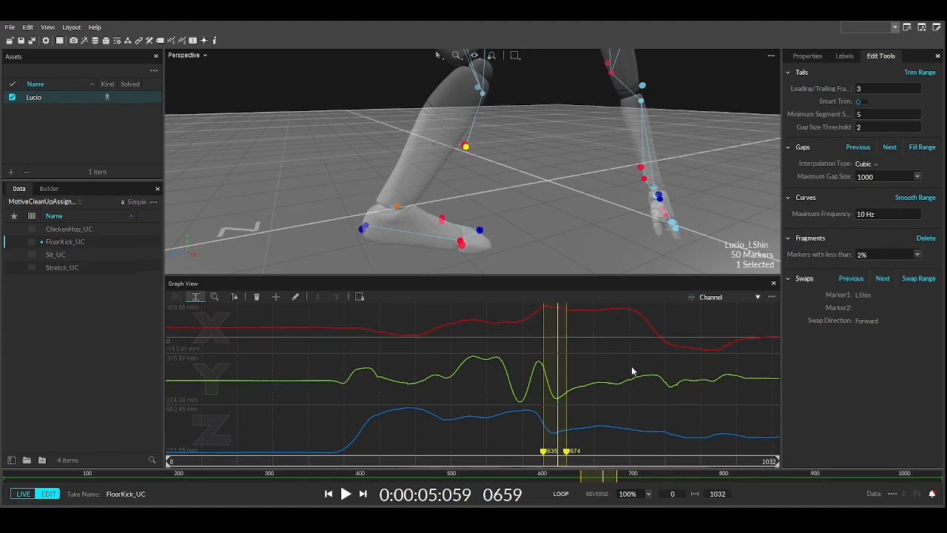
Step: Check the left shin at frame 677 and smooth the entire LShin curve at 10 Hz
mouse_move(558, 461)
mouse_down()
mouse_move(544, 461)
mouse_move(569, 457)
mouse_up()
click(594, 345)
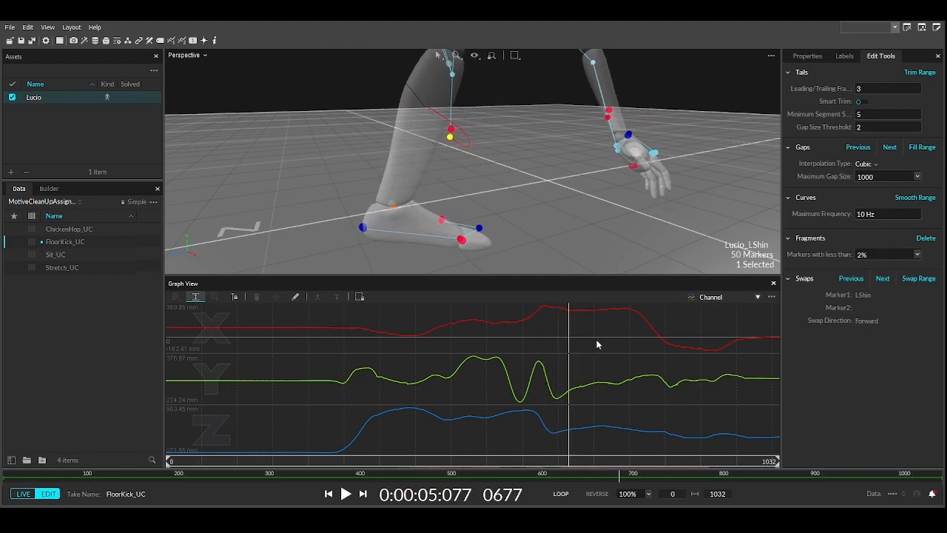
click(917, 198)
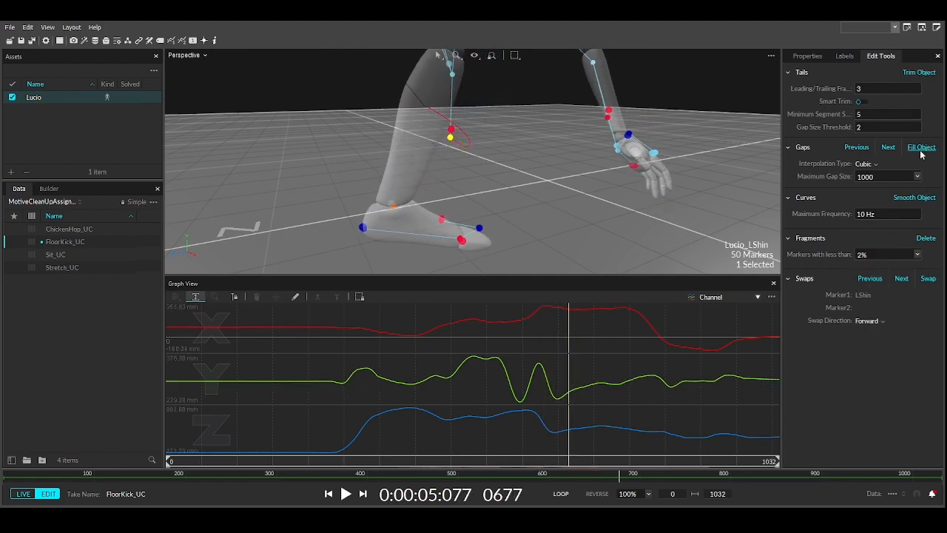
Step: Review the remaining gaps in the label list and select the LAnkleOut marker near the start of the take
click(844, 57)
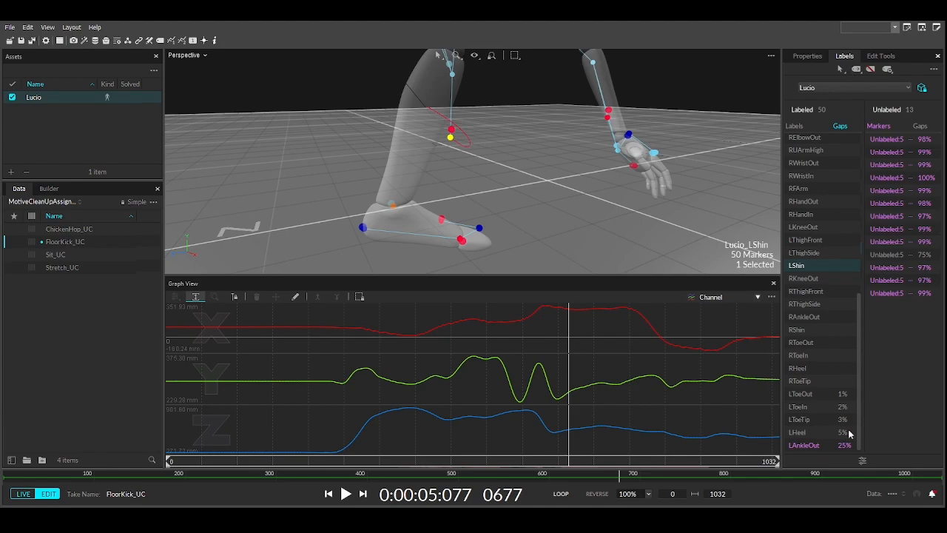
click(812, 396)
right_drag(525, 173, 392, 164)
drag(465, 466, 172, 424)
right_drag(524, 180, 601, 209)
click(573, 208)
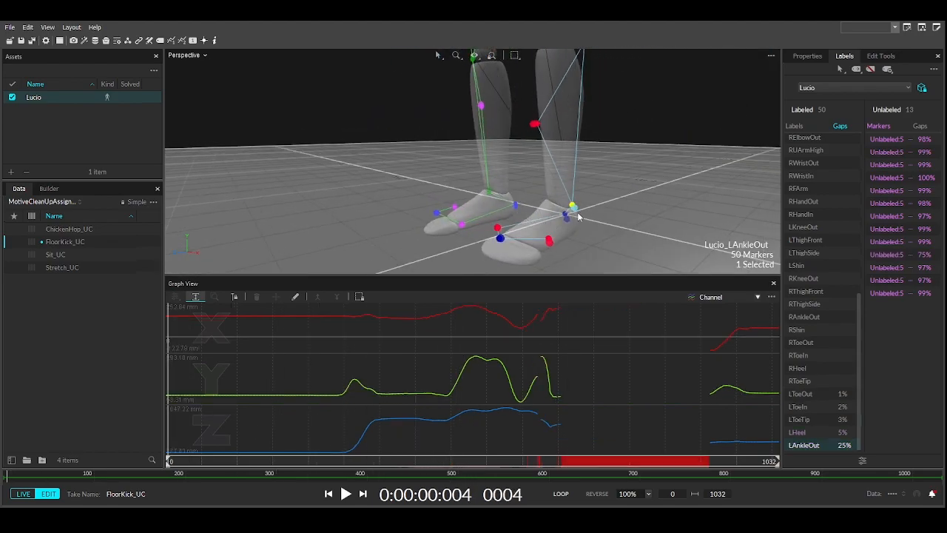
Step: Examine the left ankle by scrubbing through frame 385 to the first LAnkleOut gap at frame 627
drag(179, 460, 394, 426)
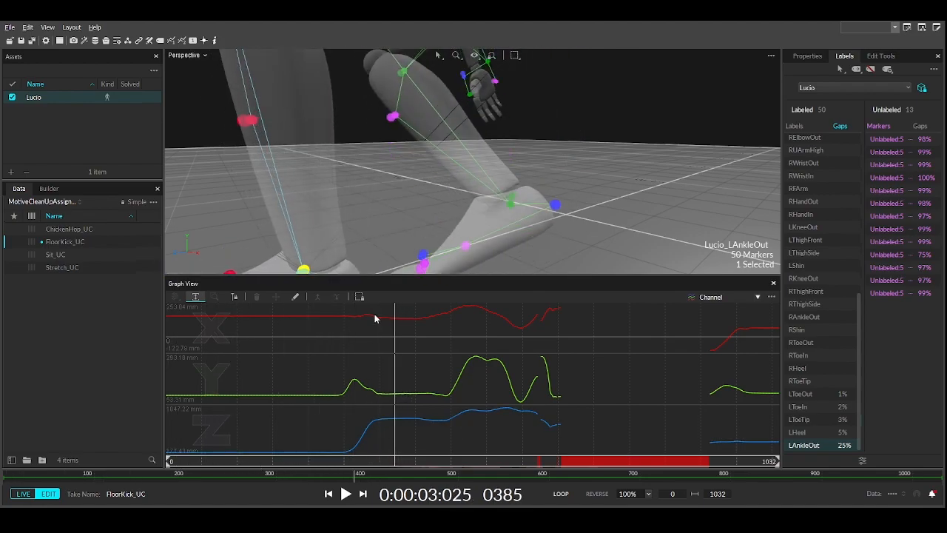
scroll(400, 188, down, 8)
scroll(400, 195, up, 5)
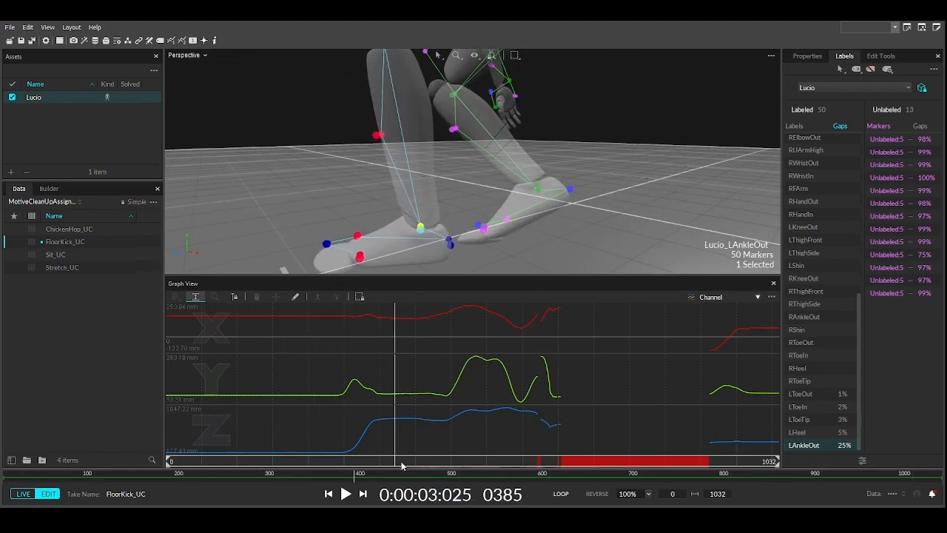
drag(399, 465, 538, 434)
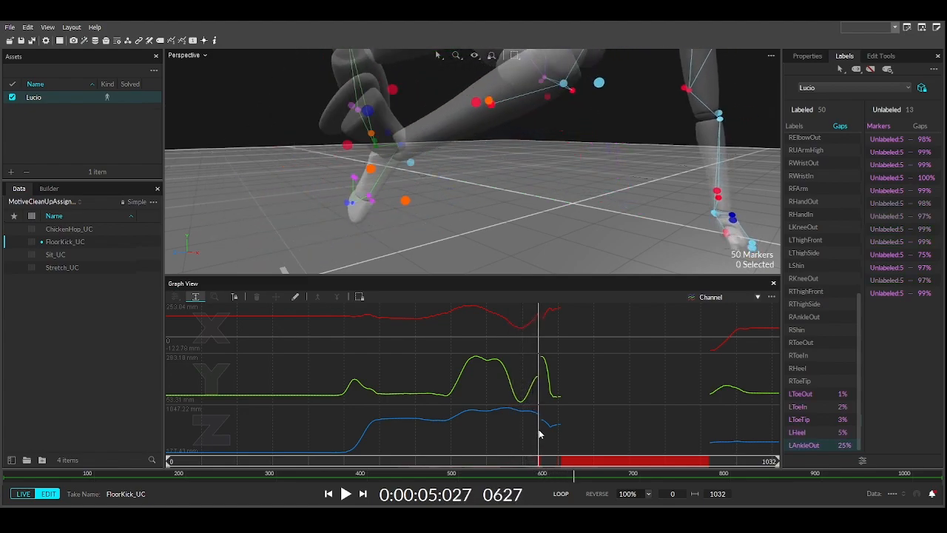
Step: Locate and select the unlabeled marker on the left ankle at frame 712, comparing its curves with LAnkleOut
right_drag(380, 200, 565, 412)
click(469, 212)
drag(540, 462, 592, 428)
click(417, 242)
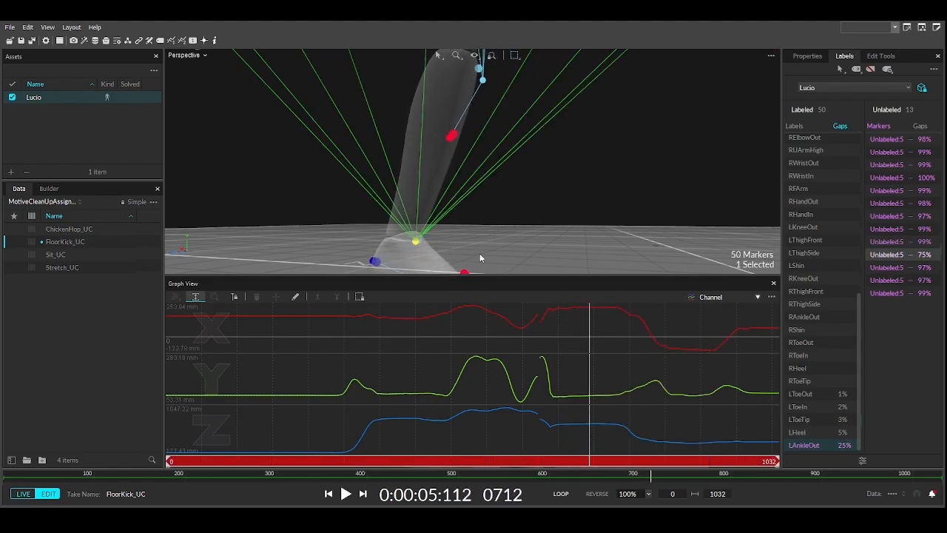
click(433, 245)
click(416, 243)
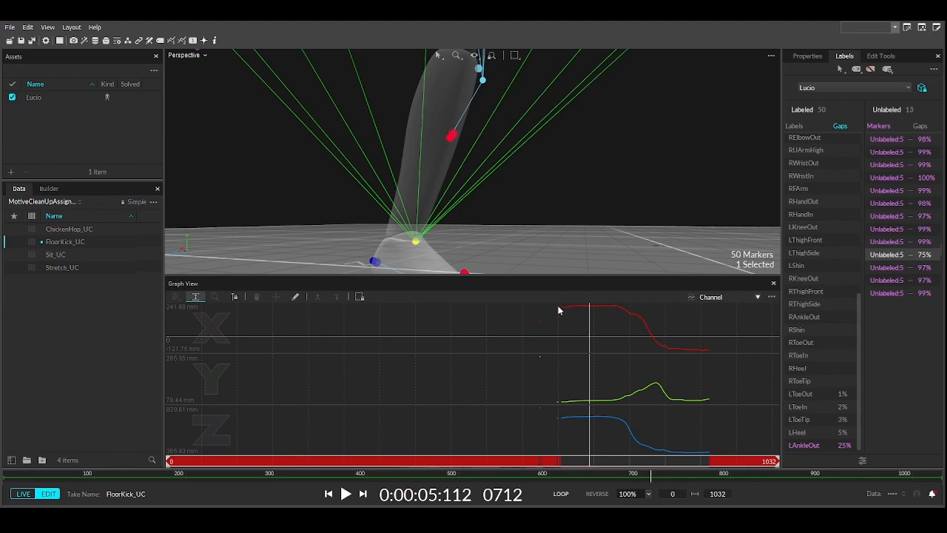
Step: Swap the unlabeled marker 5166 into LAnkleOut over frames 658 to 915
mouse_move(558, 311)
mouse_down()
mouse_move(655, 342)
mouse_move(710, 384)
mouse_up()
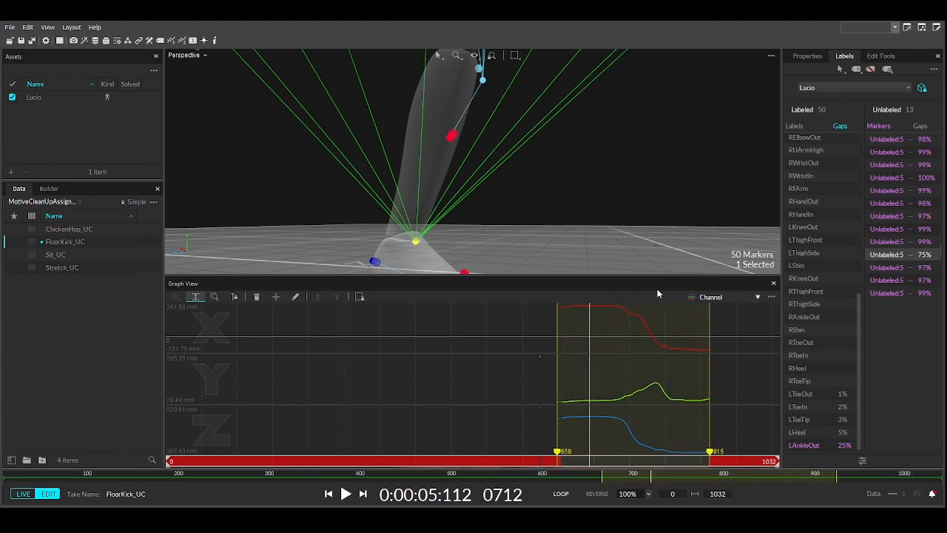
right_drag(489, 201, 431, 199)
drag(580, 450, 309, 450)
scroll(556, 201, down, 5)
scroll(592, 218, up, 4)
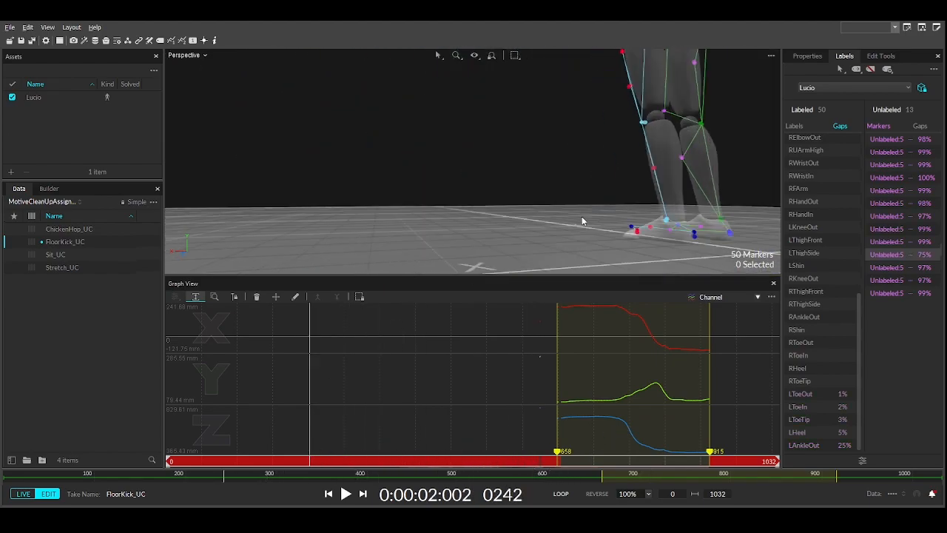
middle_drag(591, 218, 463, 196)
right_drag(463, 197, 529, 210)
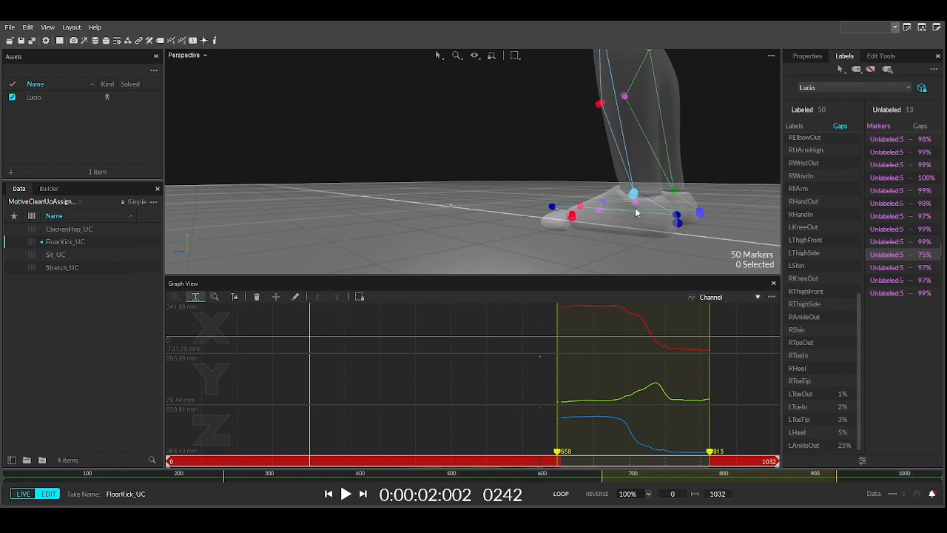
click(635, 193)
click(880, 56)
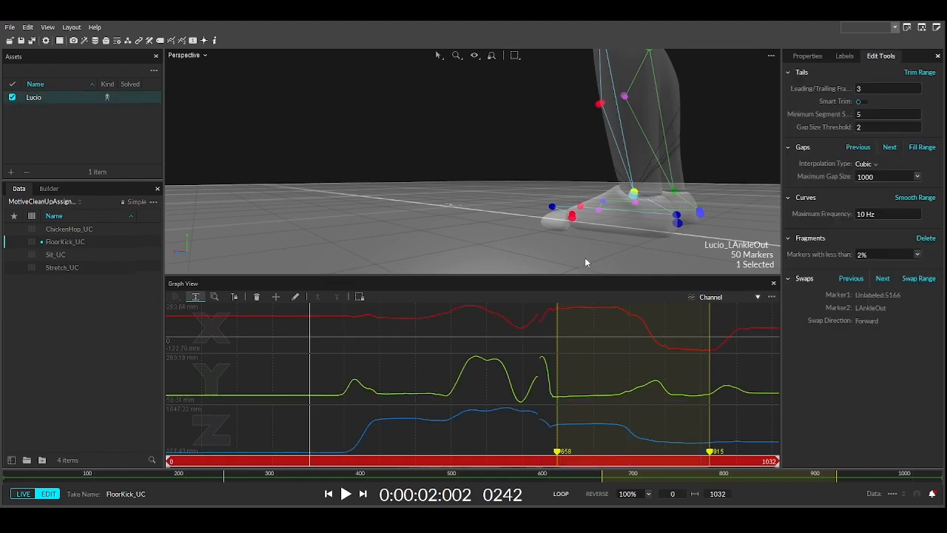
Step: Reselect LAnkleOut and fill its gap within frames 650 to 975 with Cubic interpolation
click(544, 235)
click(634, 194)
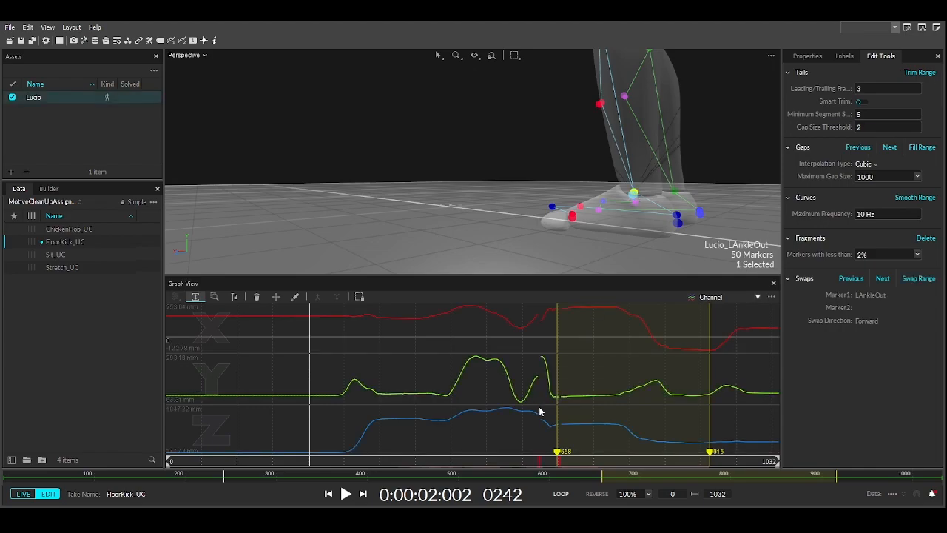
click(540, 409)
drag(553, 426, 748, 407)
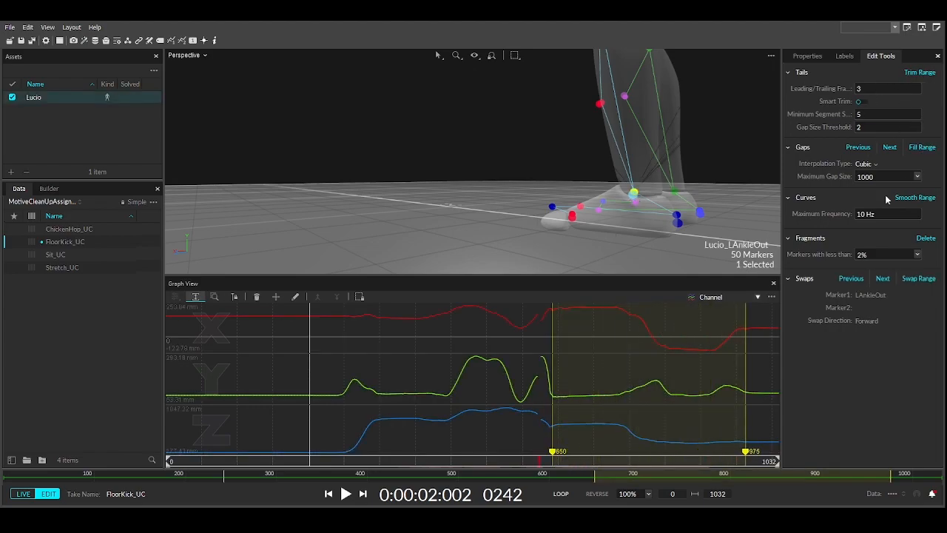
click(622, 378)
Step: Inspect the left foot at frame 626 and fill the remaining LAnkleOut gap there with Cubic interpolation
drag(535, 464, 538, 460)
right_drag(501, 216, 561, 201)
right_drag(508, 214, 558, 142)
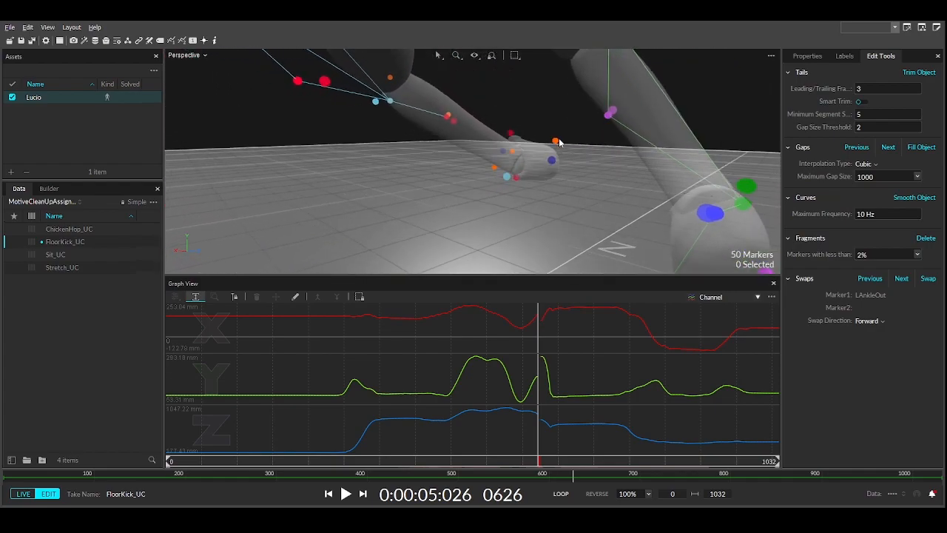
right_drag(540, 176, 618, 110)
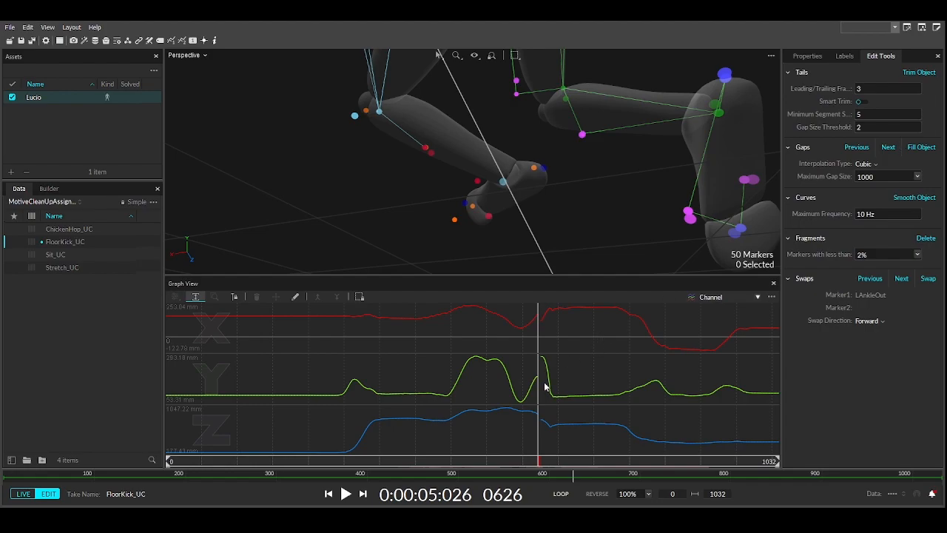
drag(531, 378, 545, 378)
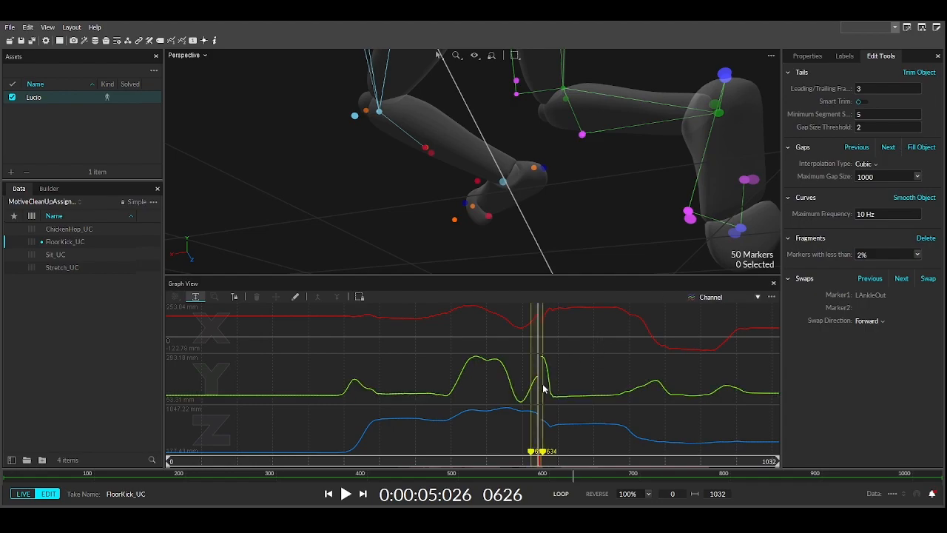
click(925, 148)
Step: Smooth the LAnkleOut curves over frames 605 to 653 at 10 Hz
right_drag(590, 266, 521, 250)
mouse_move(540, 461)
mouse_down()
mouse_move(529, 461)
mouse_move(553, 454)
mouse_up()
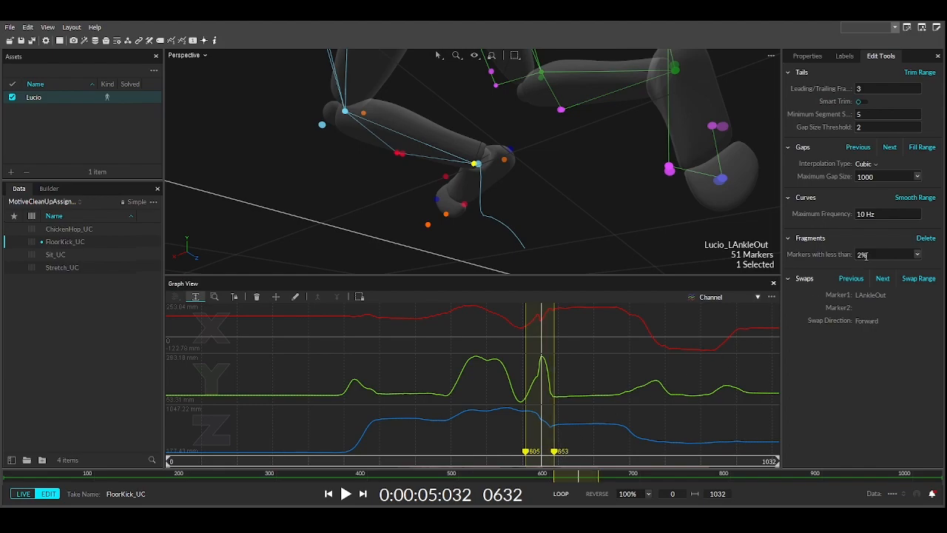
click(916, 197)
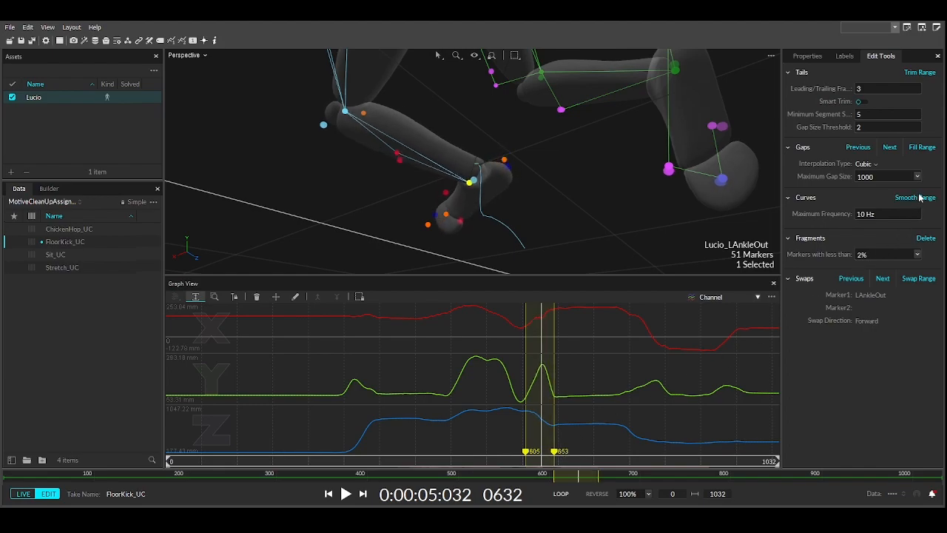
click(522, 347)
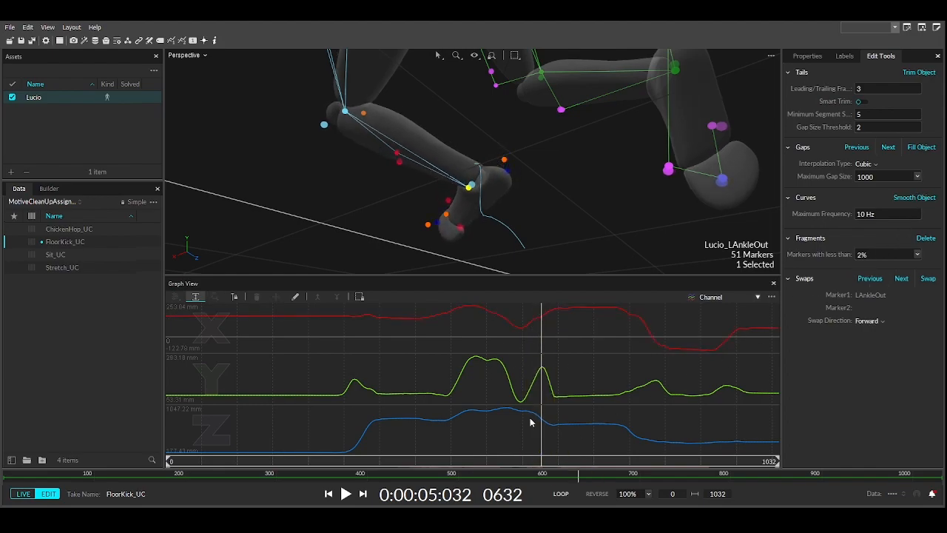
Step: Return the take to frame 6 and select the LHeel marker on the left foot
drag(534, 468, 174, 440)
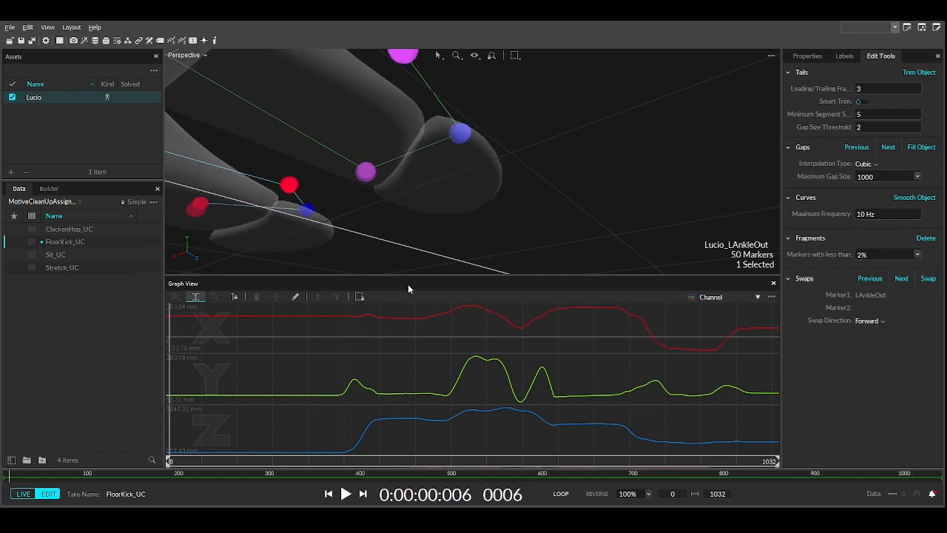
right_drag(381, 178, 392, 201)
scroll(393, 203, down, 5)
click(473, 186)
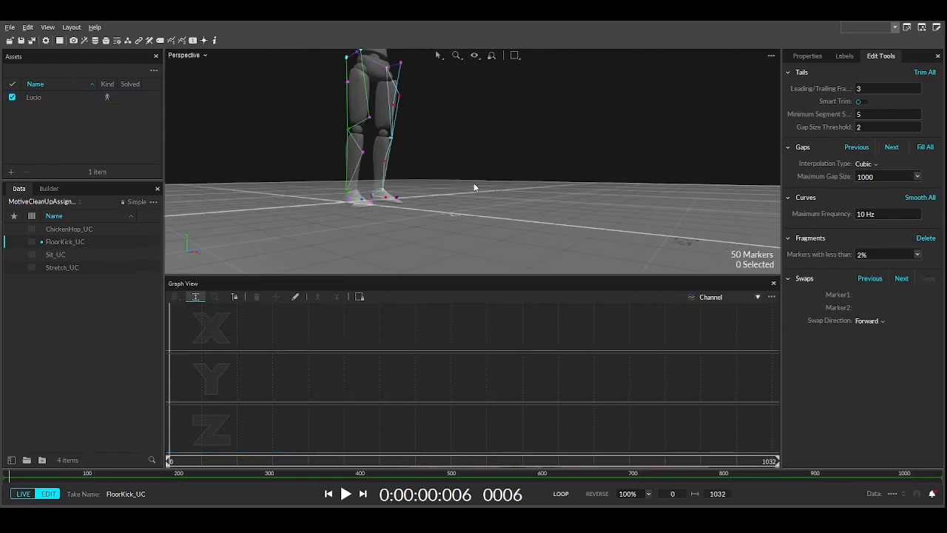
middle_drag(473, 186, 569, 230)
scroll(567, 230, up, 10)
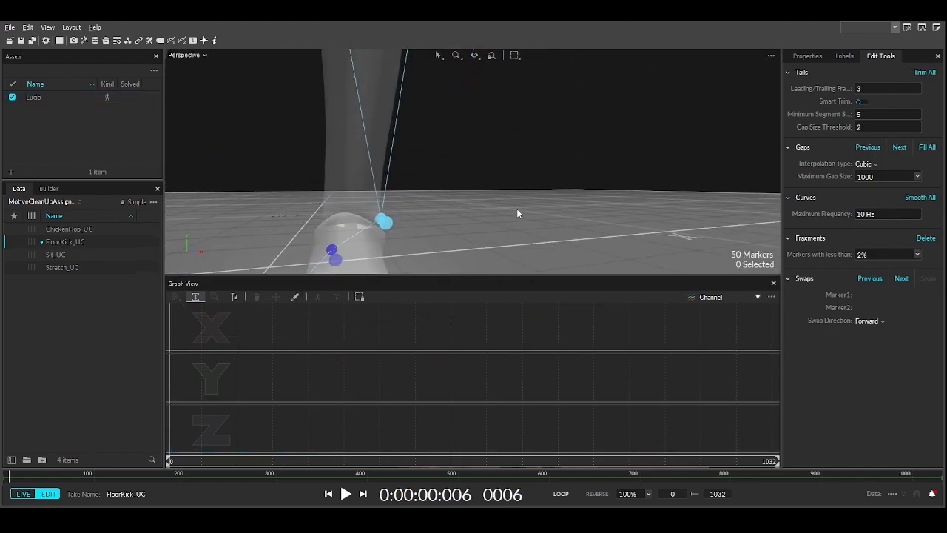
right_drag(481, 219, 353, 150)
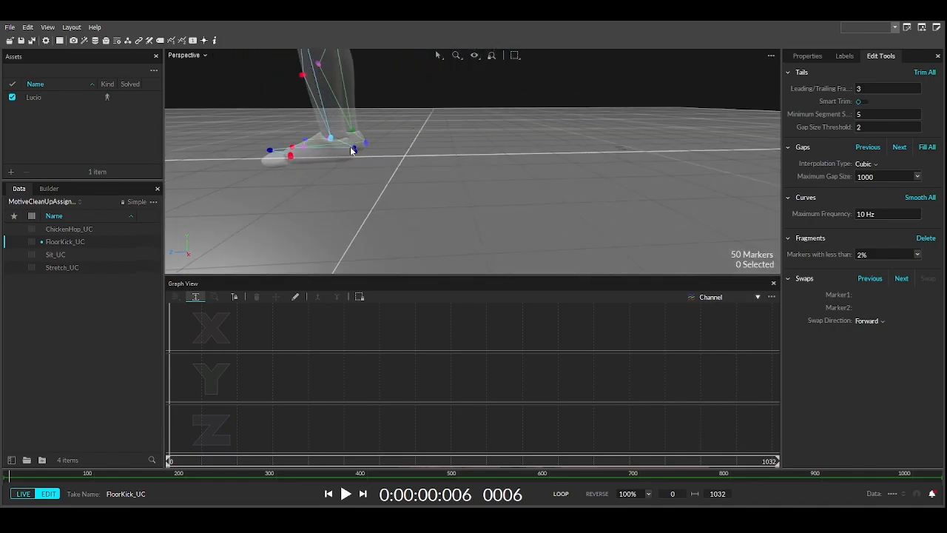
click(354, 149)
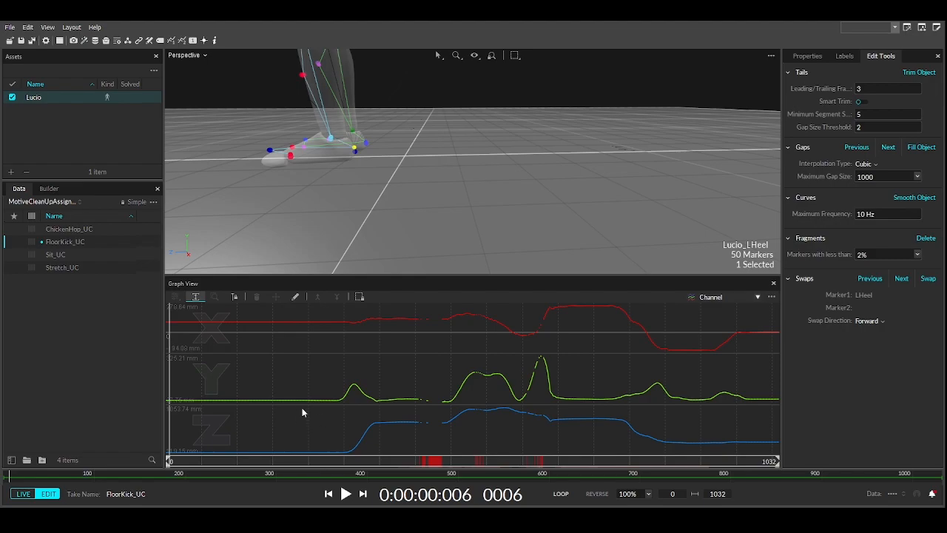
Step: Scrub the left heel through its first gaps and fill LHeel over frames 425 to 478 with Cubic interpolation
drag(363, 460, 387, 460)
middle_drag(279, 97, 427, 91)
drag(390, 463, 418, 431)
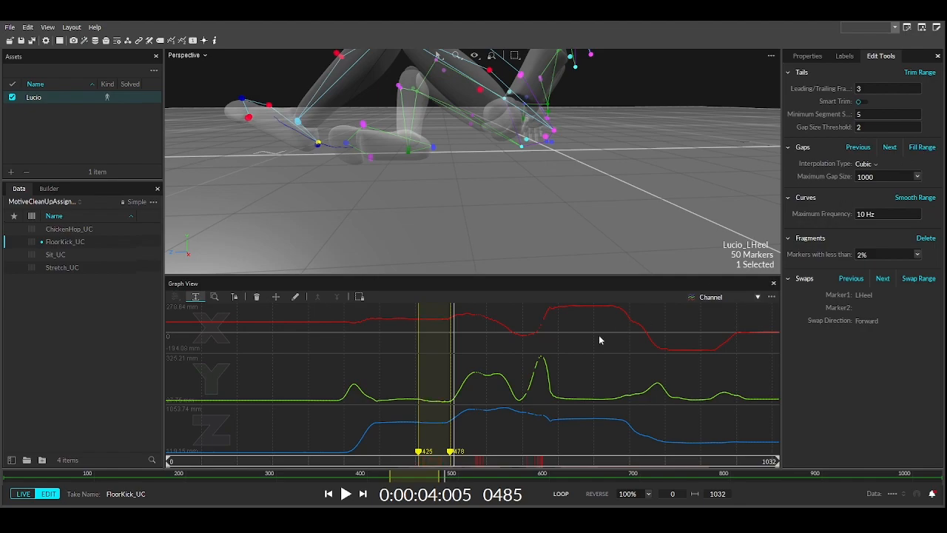
Step: Fill the LHeel gaps over frames 509 to 576 and the remaining gaps after them with Cubic interpolation
drag(450, 458, 478, 455)
click(482, 431)
drag(468, 410, 508, 374)
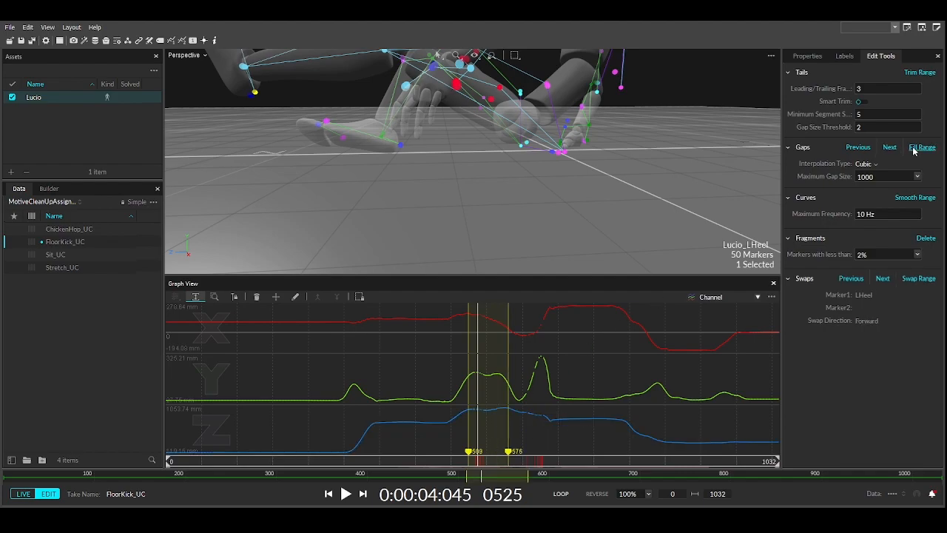
click(503, 460)
drag(503, 461, 570, 460)
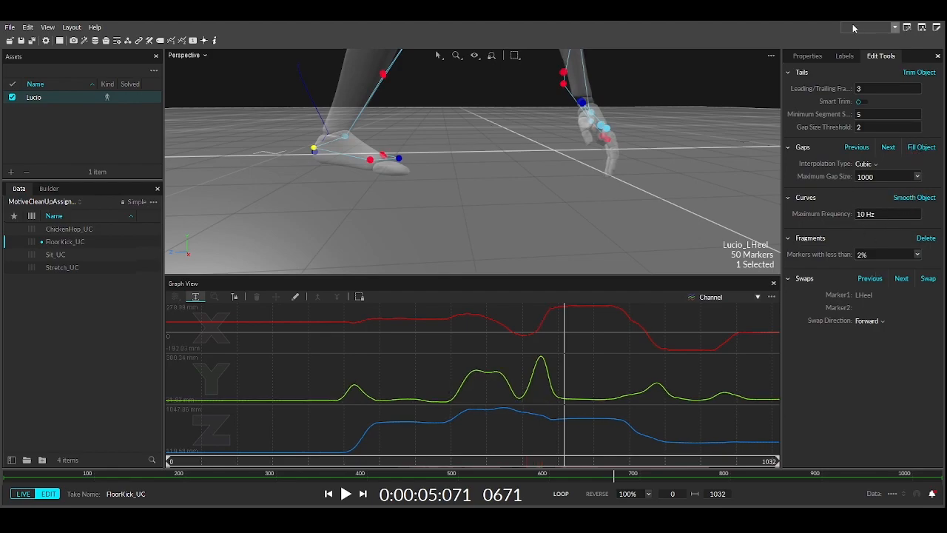
Step: Select the LToeIn marker on the left foot and scrub the take to frame 608, where its gaps begin
click(845, 56)
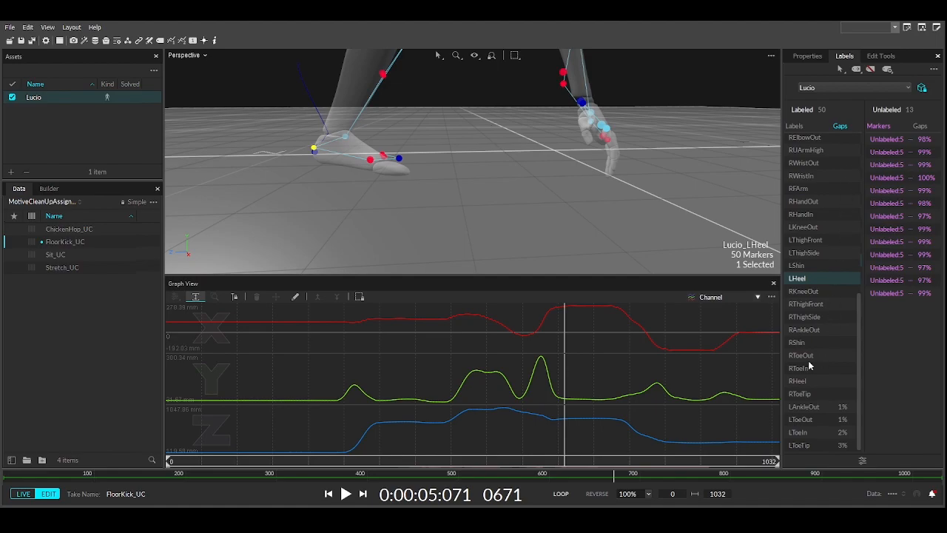
mouse_move(341, 120)
right_down()
mouse_move(288, 127)
mouse_move(282, 145)
mouse_move(295, 151)
right_up()
click(323, 190)
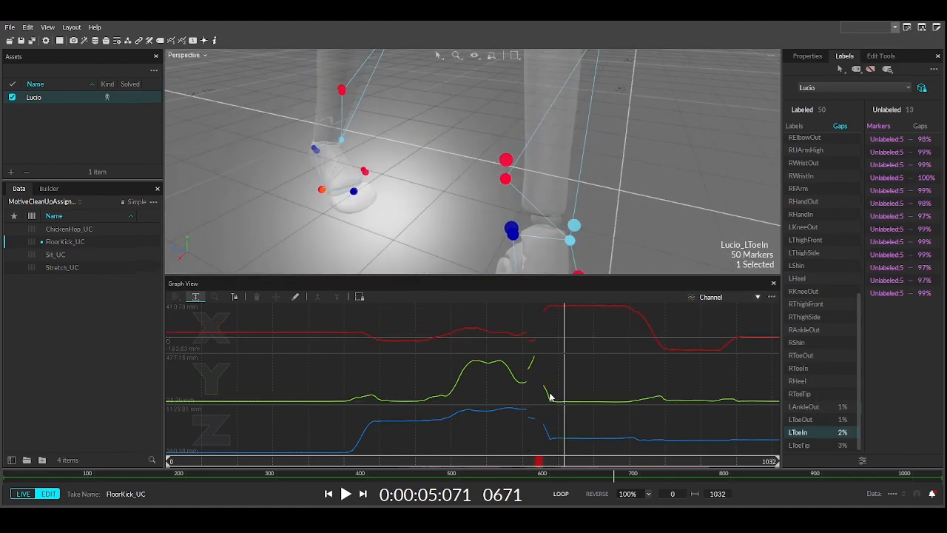
drag(560, 461, 490, 443)
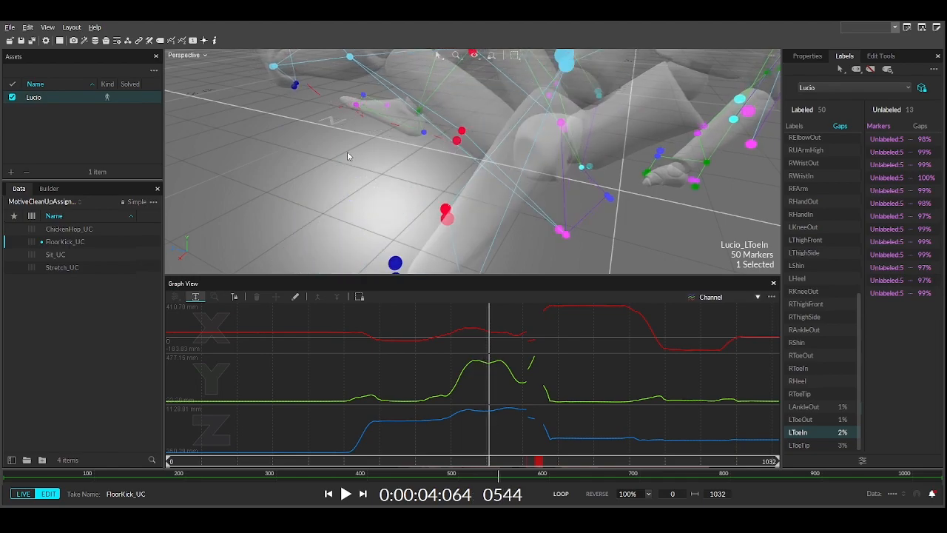
scroll(349, 160, down, 1)
middle_drag(345, 169, 461, 227)
mouse_move(494, 463)
mouse_down()
mouse_move(558, 449)
mouse_move(536, 462)
mouse_up()
mouse_move(405, 171)
right_down()
mouse_move(608, 171)
mouse_move(533, 233)
mouse_move(566, 182)
mouse_move(658, 184)
mouse_move(626, 143)
mouse_move(521, 160)
mouse_move(388, 147)
mouse_move(396, 178)
right_up()
drag(538, 462, 529, 461)
click(346, 225)
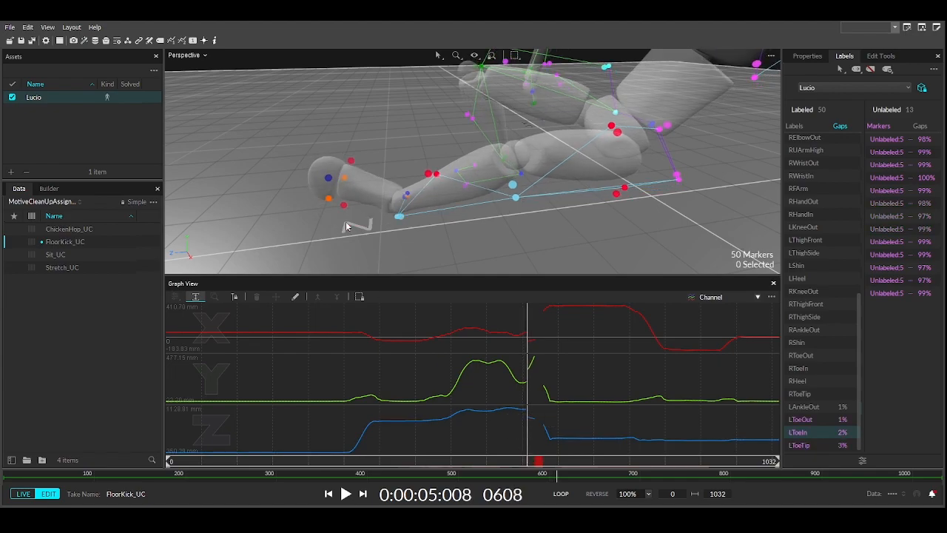
Step: Swap the unlabeled toe marker Unlabeled:5045 into LToeIn over the range ending at frame 620 and reselect LToeIn
click(345, 179)
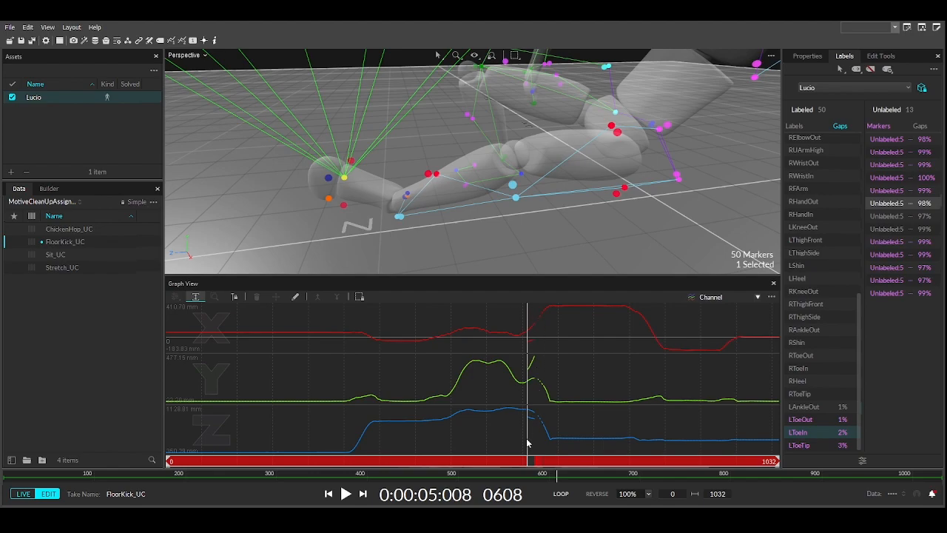
click(307, 202)
click(344, 178)
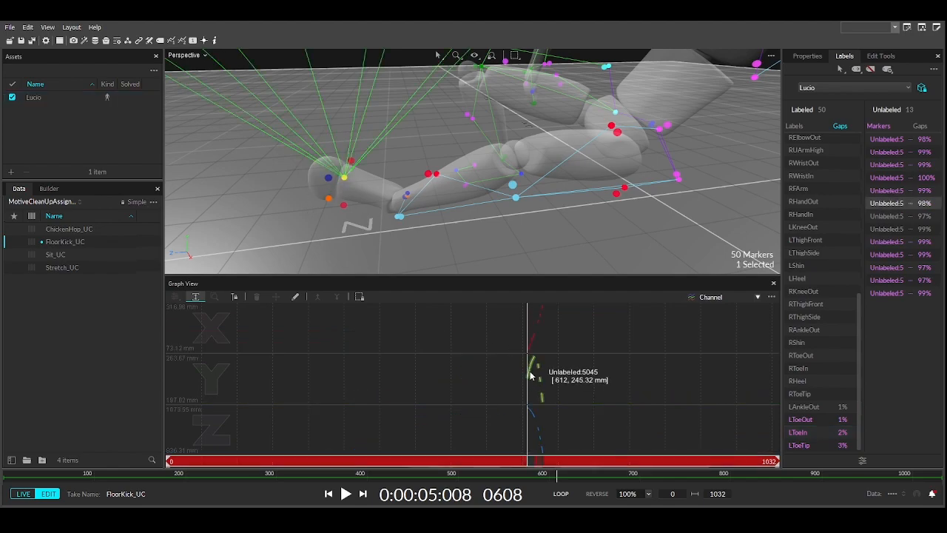
drag(527, 382, 531, 380)
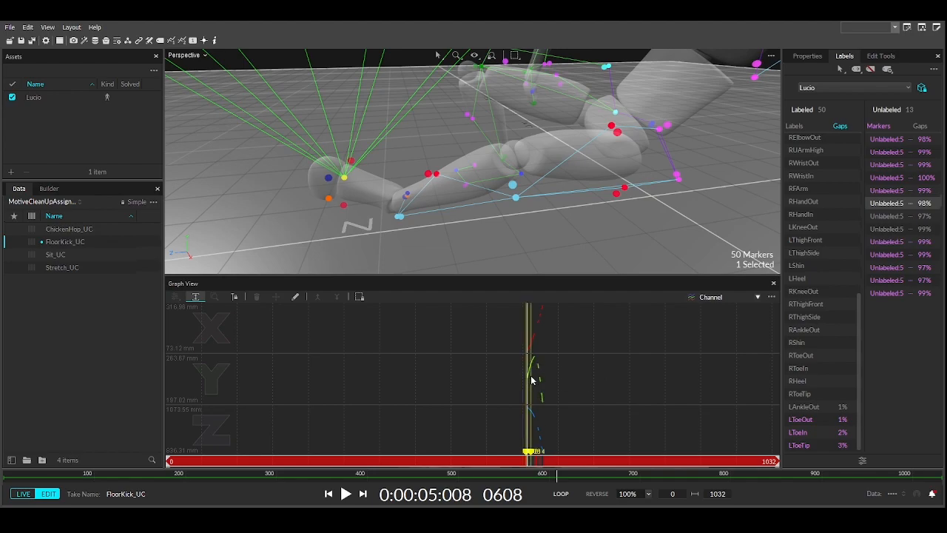
drag(492, 474, 461, 474)
click(334, 115)
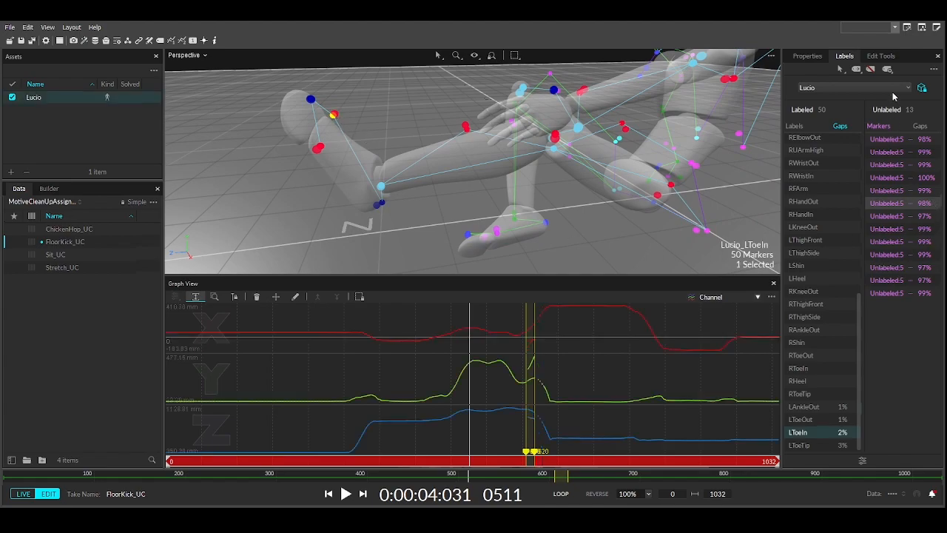
click(885, 58)
click(587, 369)
click(322, 98)
click(332, 115)
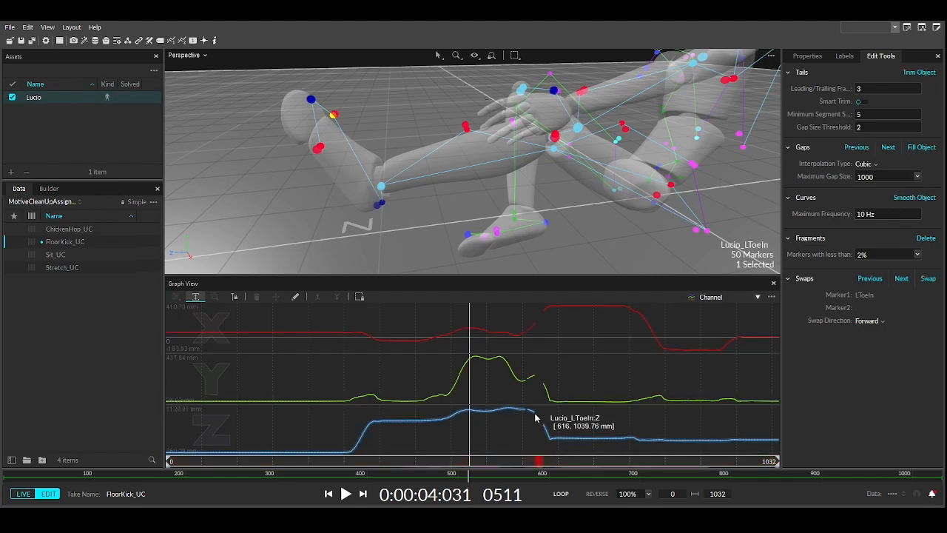
Step: Fill the LToeIn gaps over frames 596 to 647 with Cubic interpolation and smooth that range at 10 Hz
drag(469, 470, 545, 442)
drag(520, 412, 540, 415)
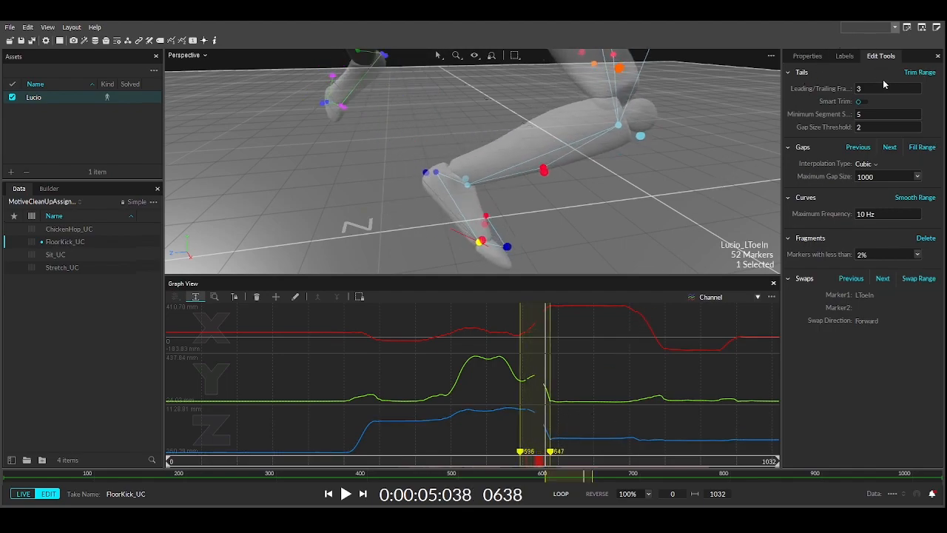
click(589, 383)
click(730, 378)
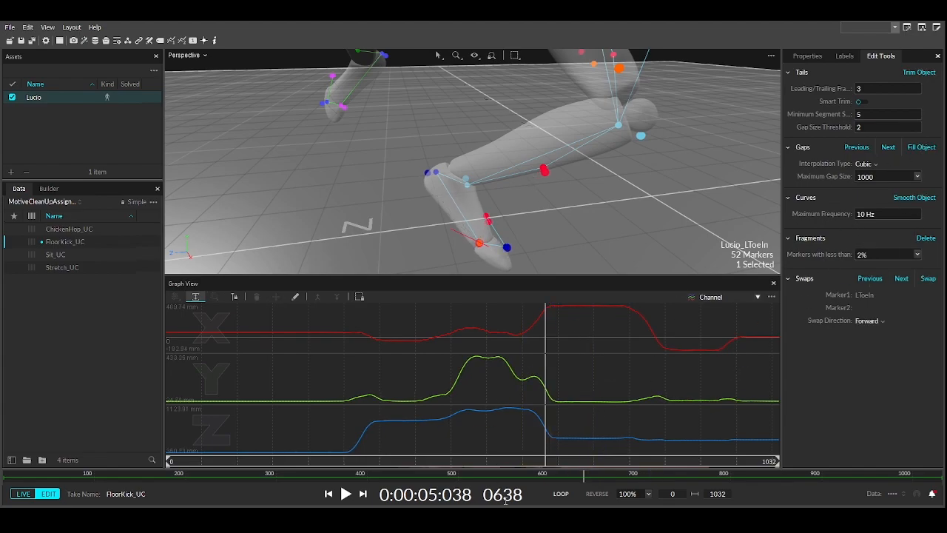
Step: Select the LToeTip marker on the left foot at frame 654 and return the take to its gap at frame 612
drag(549, 461, 556, 436)
key(f)
right_drag(486, 245, 496, 227)
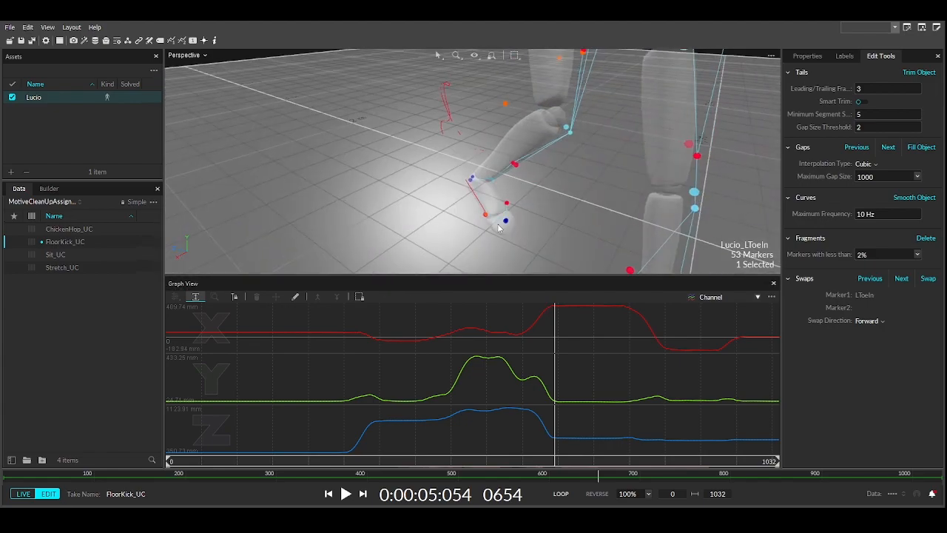
click(506, 222)
drag(556, 465, 530, 449)
right_drag(404, 150, 437, 205)
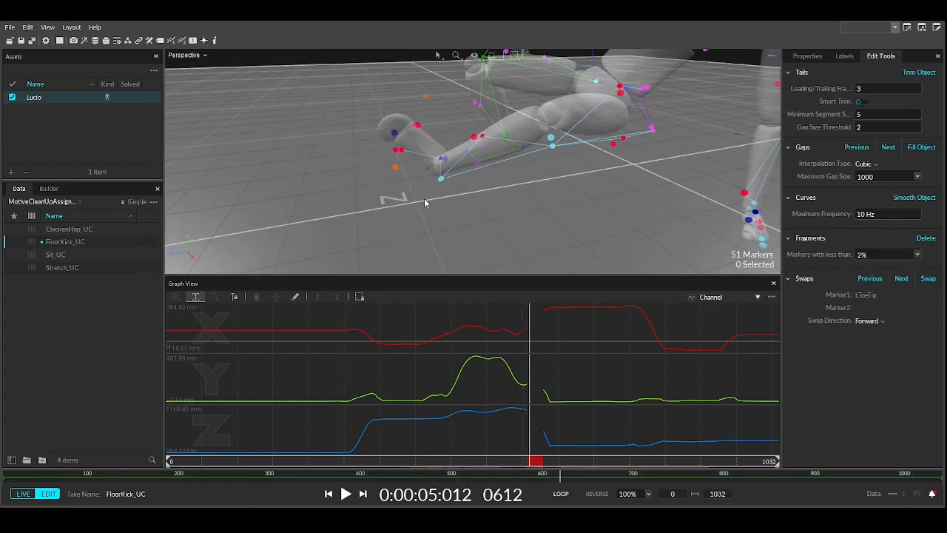
Step: Swap Unlabeled:5048 into LToeTip across the gap range ending at frame 631
click(396, 167)
mouse_move(529, 325)
drag(529, 329, 541, 322)
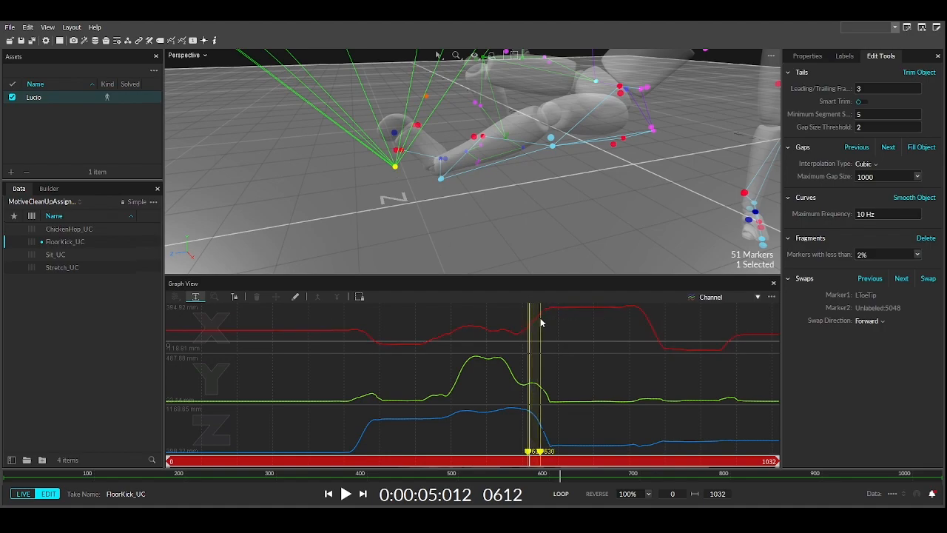
click(924, 280)
Step: Fill what is left of the LToeTip gaps with Cubic interpolation and smooth its curves at 10 Hz
click(393, 156)
right_drag(394, 156, 436, 210)
drag(551, 475, 532, 474)
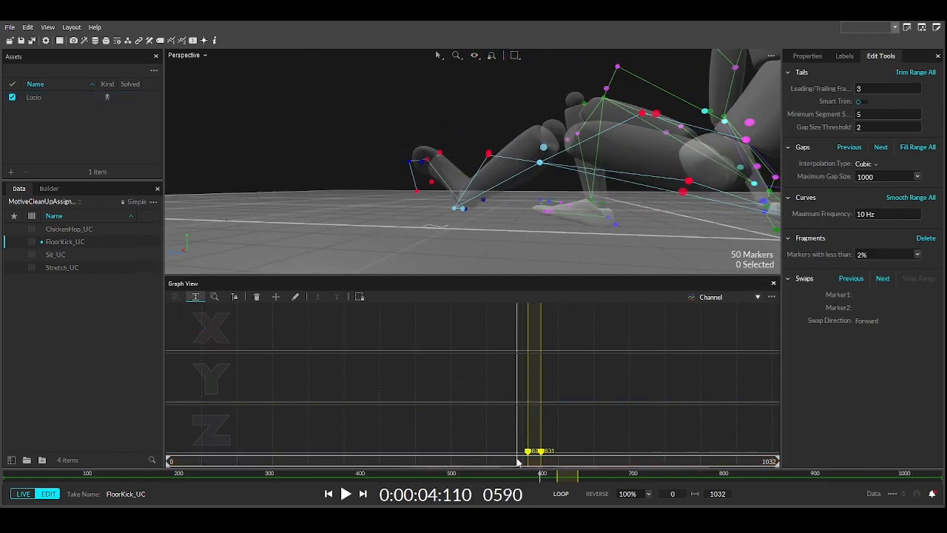
drag(468, 461, 522, 453)
click(409, 171)
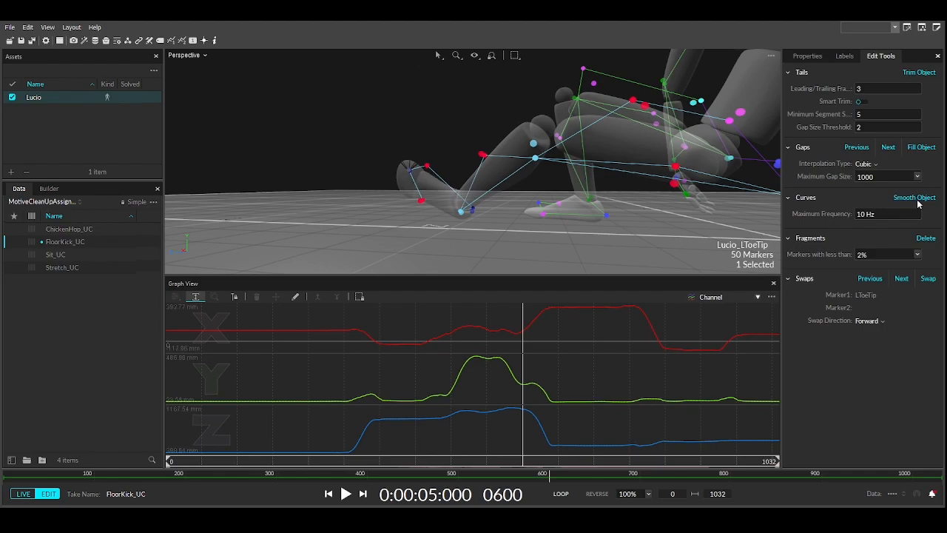
Step: Select the LToeOut marker and mark frames 605 to 632 around the jump in its curves
click(420, 202)
drag(526, 463, 537, 463)
click(427, 243)
right_drag(370, 254, 581, 295)
drag(539, 460, 530, 461)
drag(529, 461, 526, 461)
mouse_move(527, 331)
drag(526, 331, 542, 361)
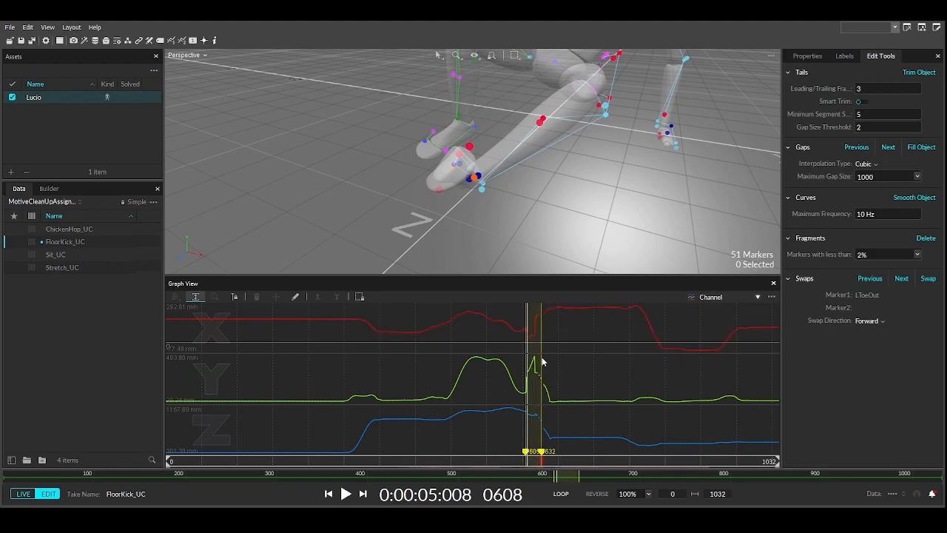
Step: Compare the left toe markers up to frame 630 and swap LToeOut with LToeIn over frames 605 to 632
right_drag(457, 186, 400, 146)
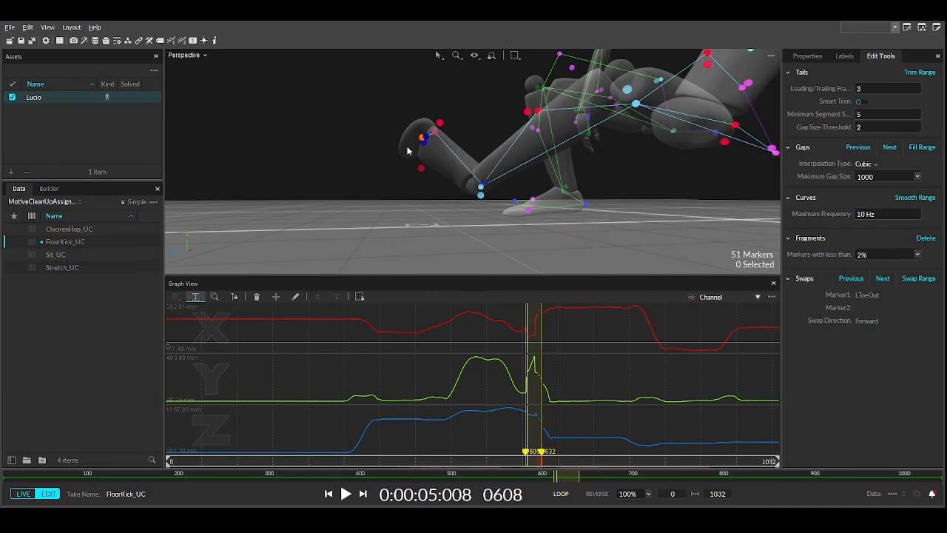
mouse_move(522, 463)
mouse_down()
mouse_move(504, 462)
mouse_move(529, 460)
mouse_up()
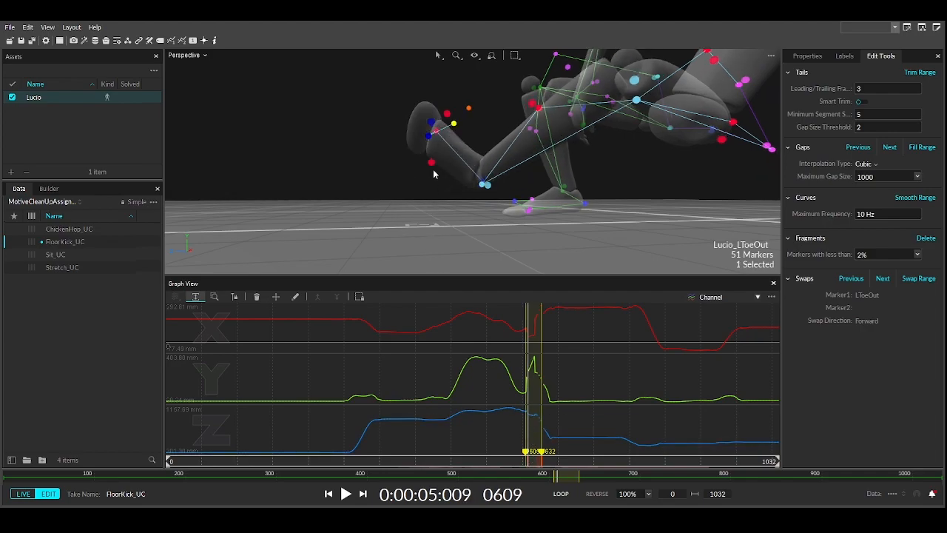
mouse_move(529, 463)
mouse_down()
mouse_move(550, 460)
mouse_move(541, 458)
mouse_up()
right_drag(518, 185, 437, 150)
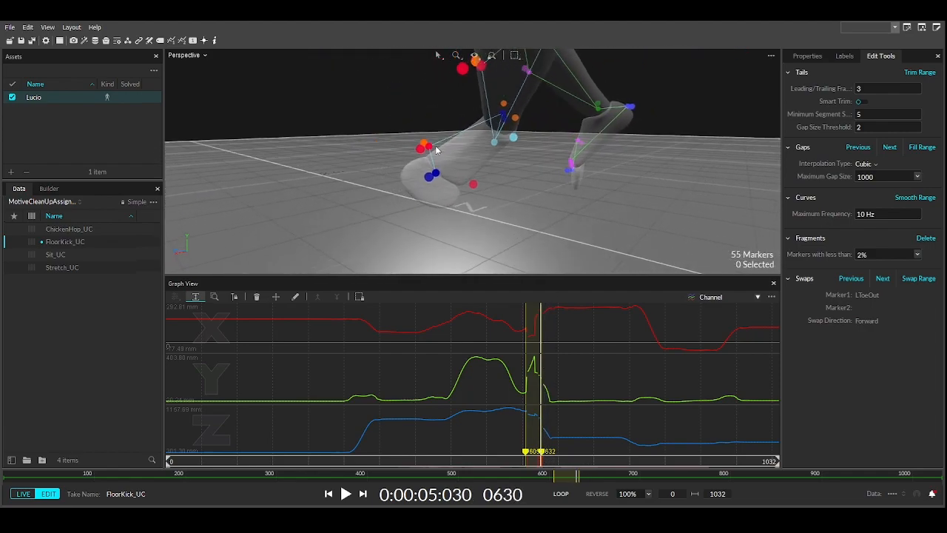
click(430, 149)
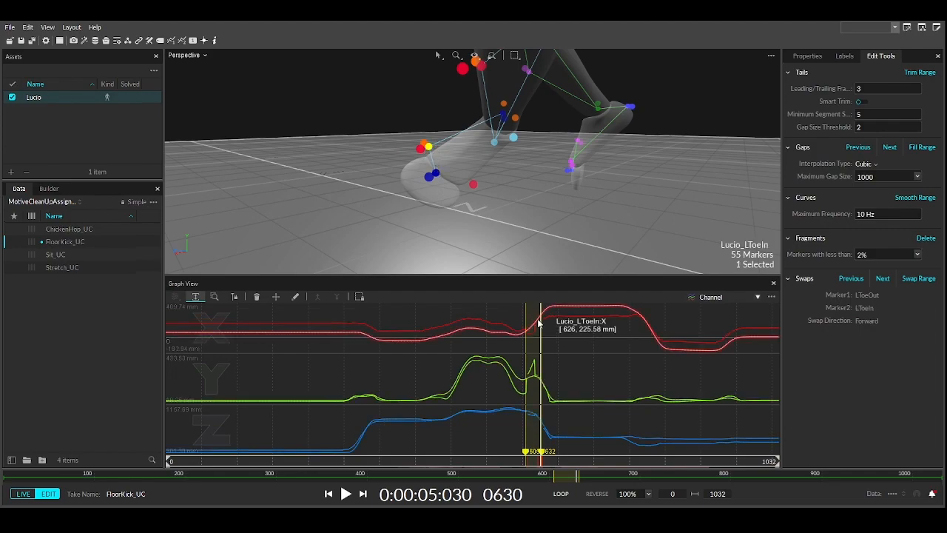
mouse_move(452, 246)
right_down()
mouse_move(375, 180)
mouse_move(362, 191)
mouse_move(465, 247)
right_up()
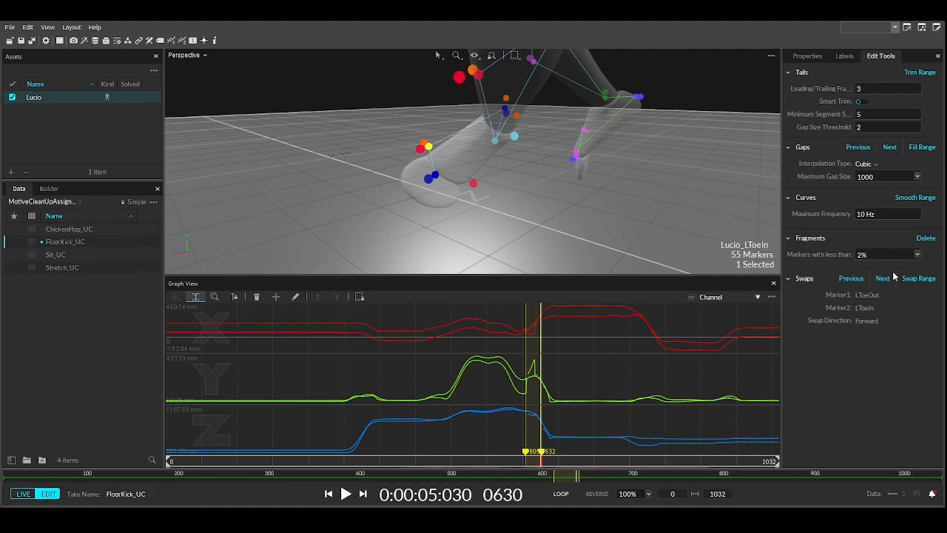
click(918, 279)
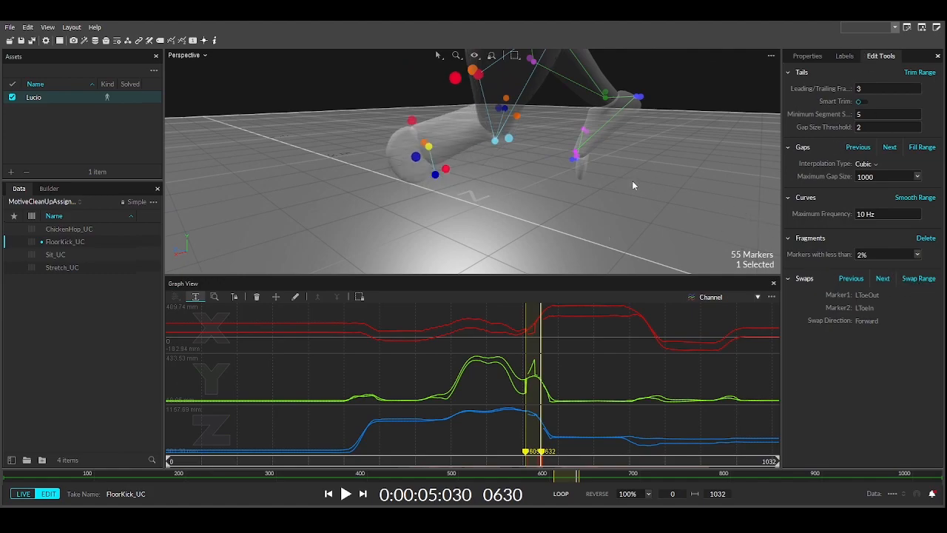
Step: Inspect the left foot at frame 624 and check the LToeIn curves across the swapped range
mouse_move(531, 464)
mouse_down()
mouse_move(509, 463)
mouse_move(548, 465)
mouse_move(539, 465)
mouse_up()
click(424, 202)
click(427, 130)
click(424, 122)
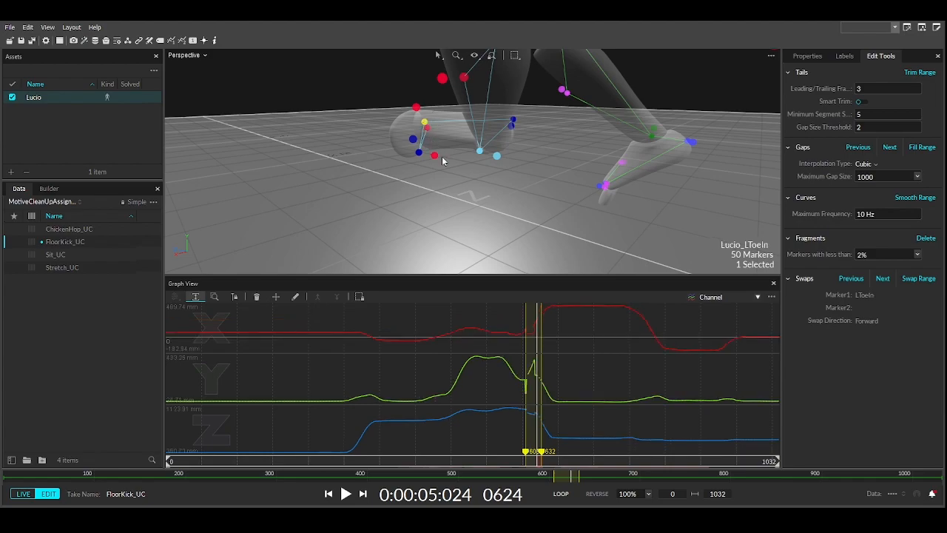
click(437, 202)
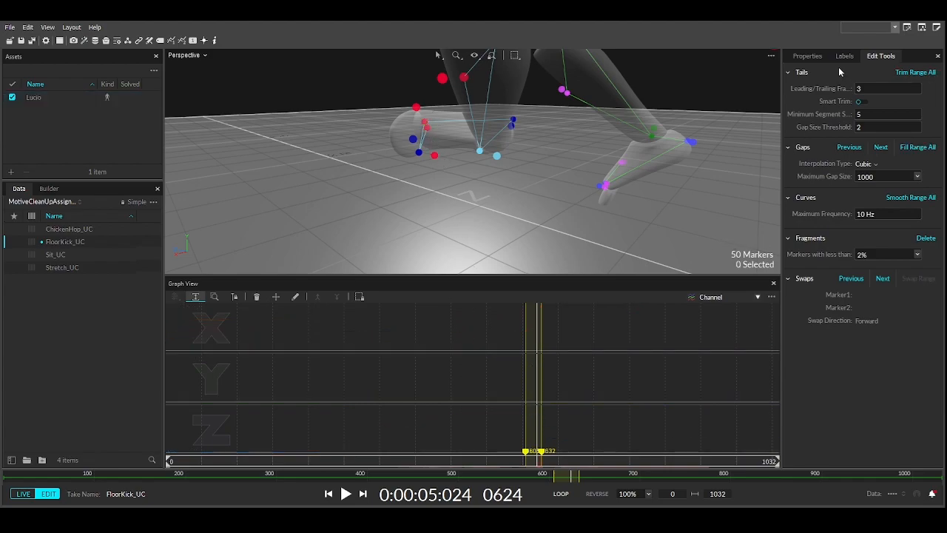
Step: Select the LToeOut label and scrub the left foot from frame 602 to frame 634 to examine its remaining gaps
click(842, 58)
click(831, 420)
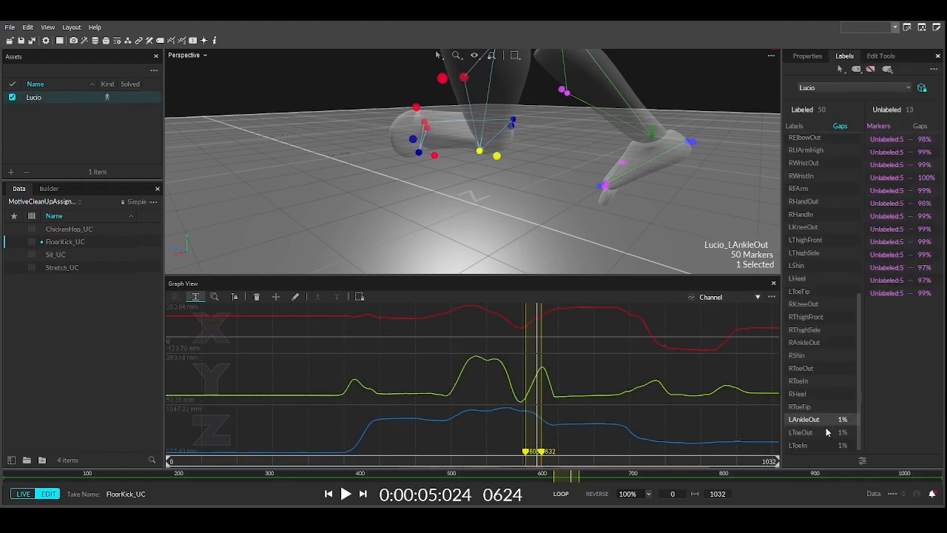
right_drag(476, 232, 423, 217)
click(817, 435)
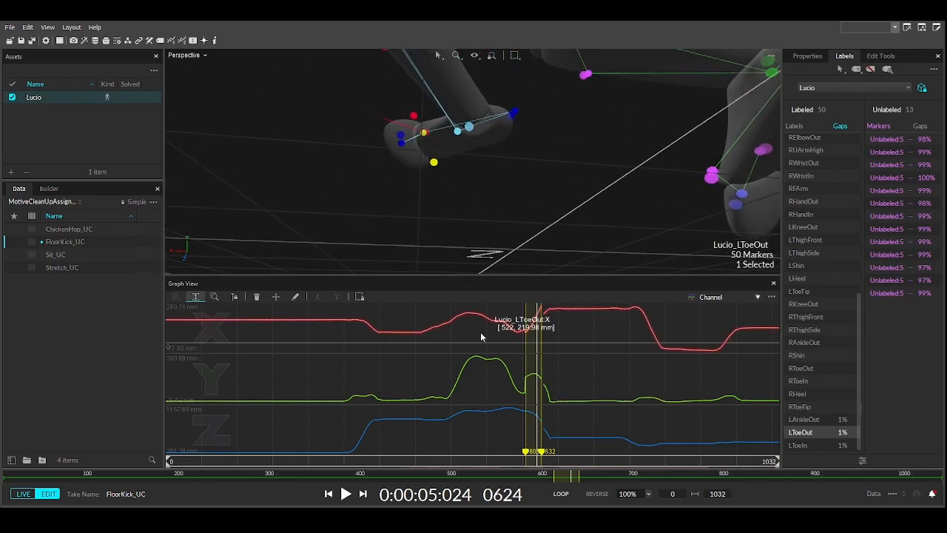
click(530, 462)
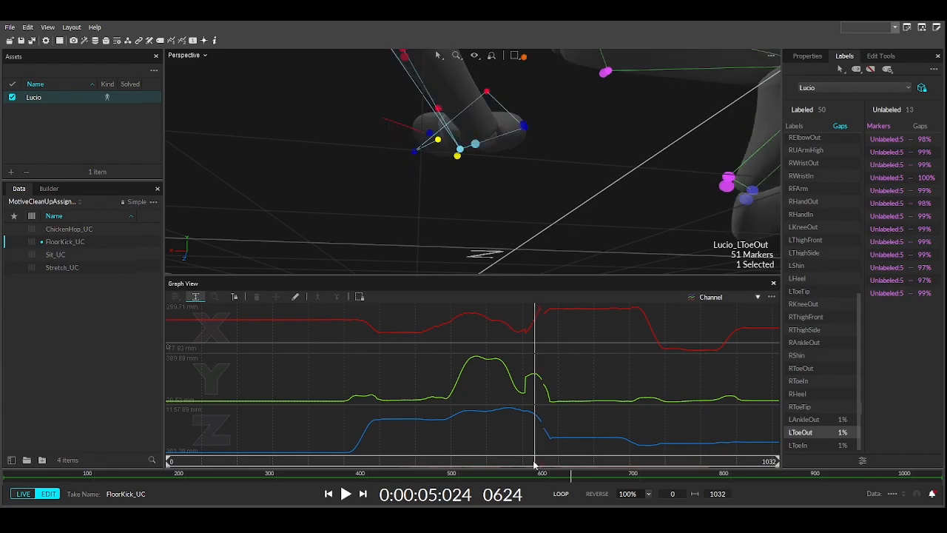
drag(529, 462, 524, 456)
right_drag(444, 246, 496, 290)
click(525, 462)
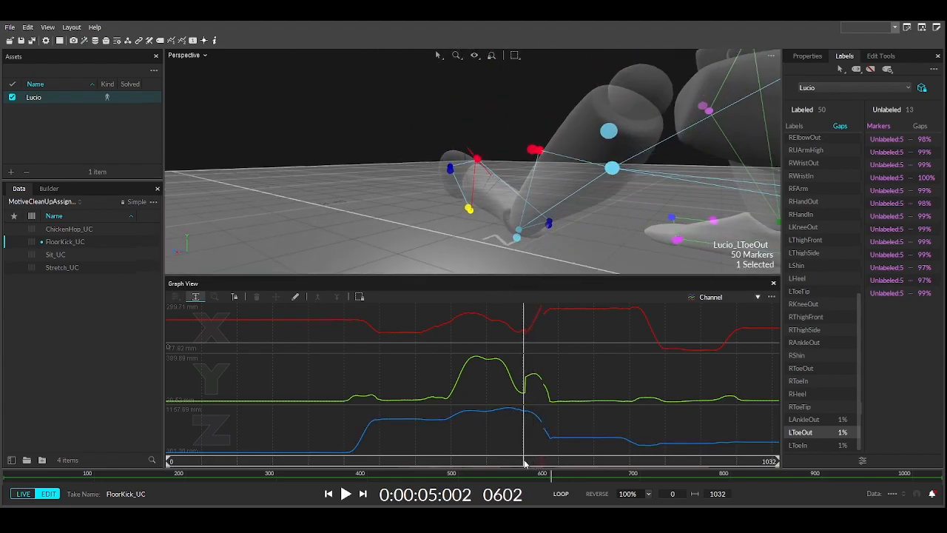
drag(524, 463, 543, 468)
Step: Swap Unlabeled:5045 with LToeOut over the range ending at frame 621, deselect the markers and go to frame 583
click(489, 201)
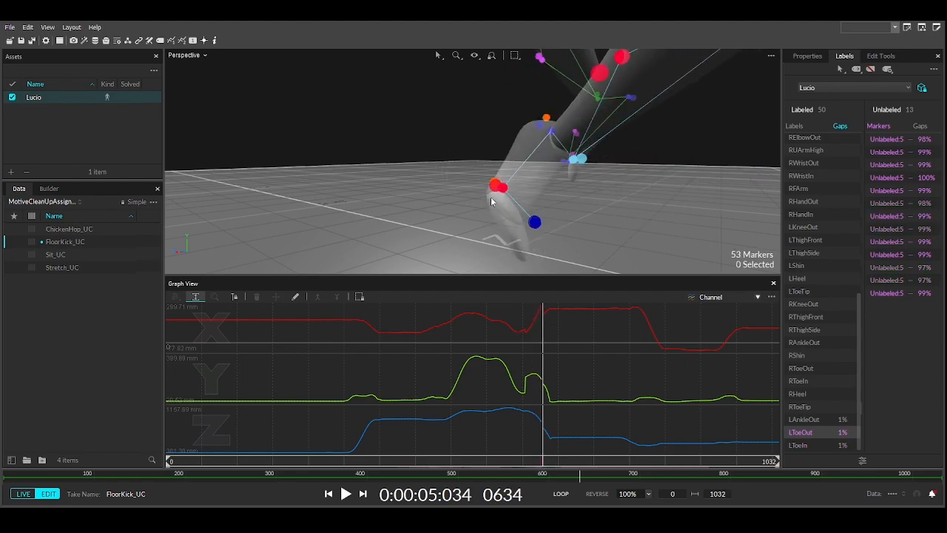
click(497, 186)
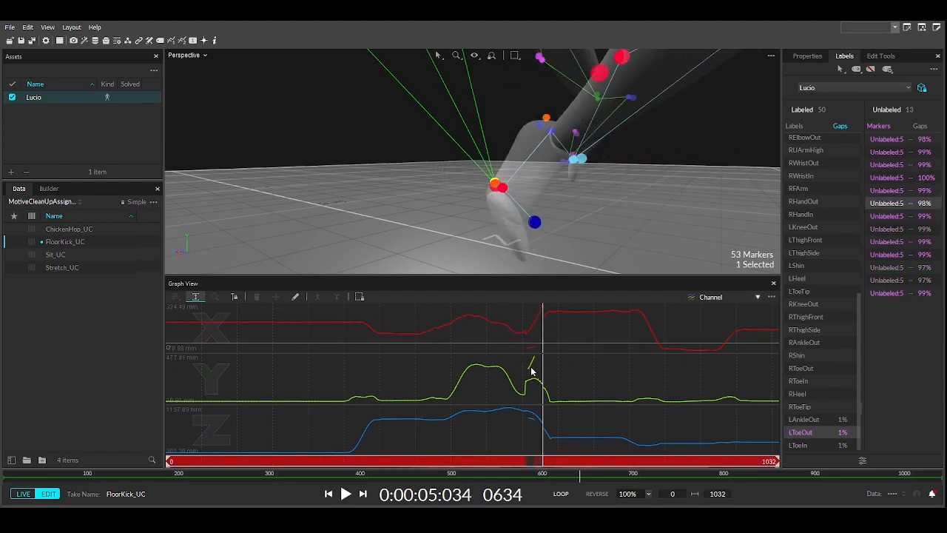
drag(529, 373, 536, 373)
click(881, 57)
click(911, 280)
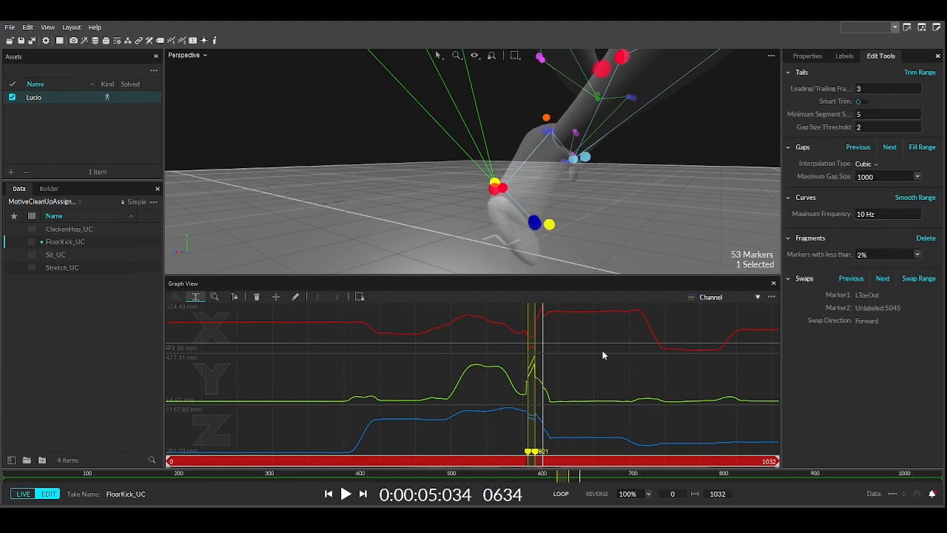
click(589, 247)
click(509, 466)
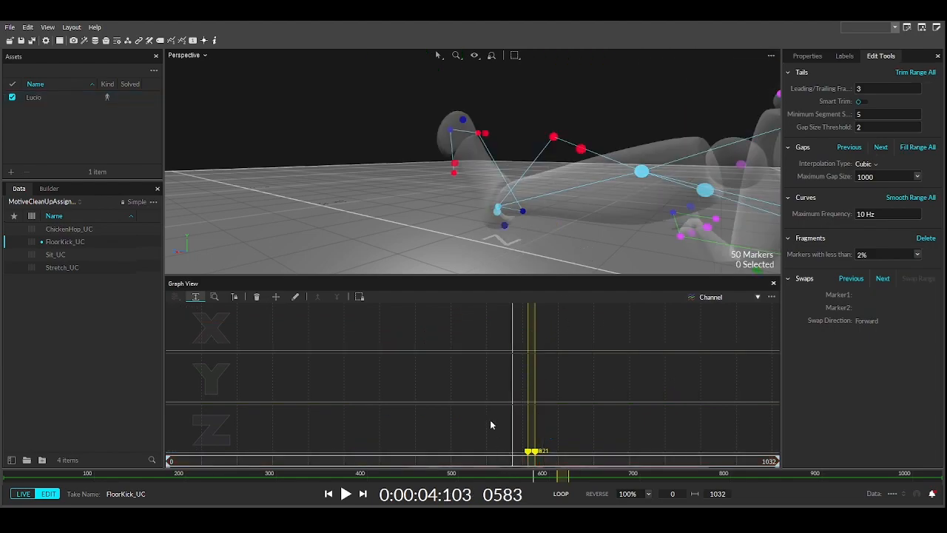
Step: Go to frame 569 and compare the curves of the left foot's LToeIn, LToeTip and LToeOut markers
drag(509, 467, 497, 467)
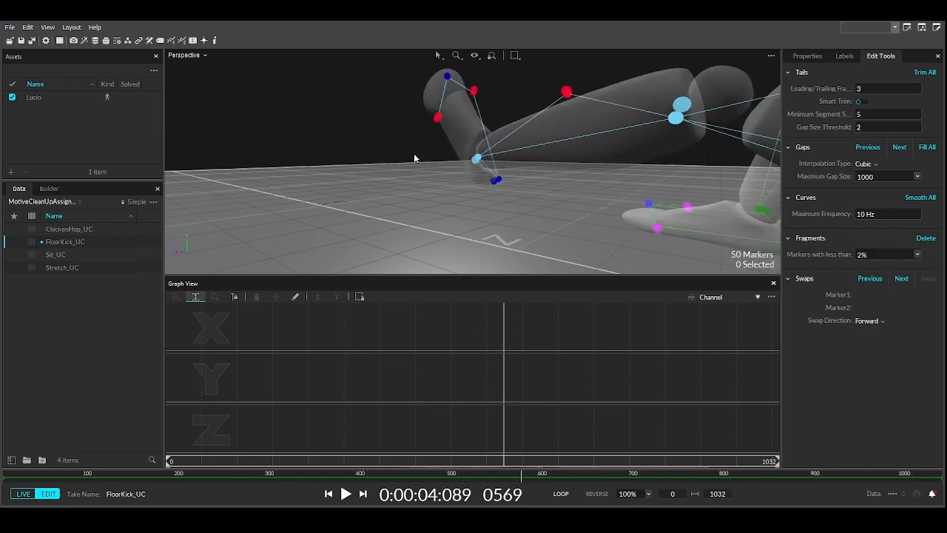
click(438, 116)
click(473, 94)
click(473, 92)
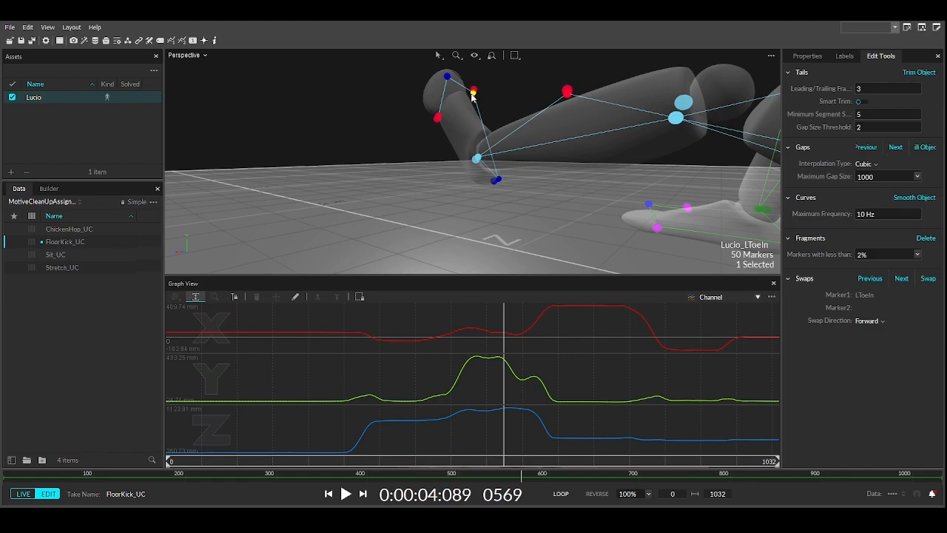
click(446, 77)
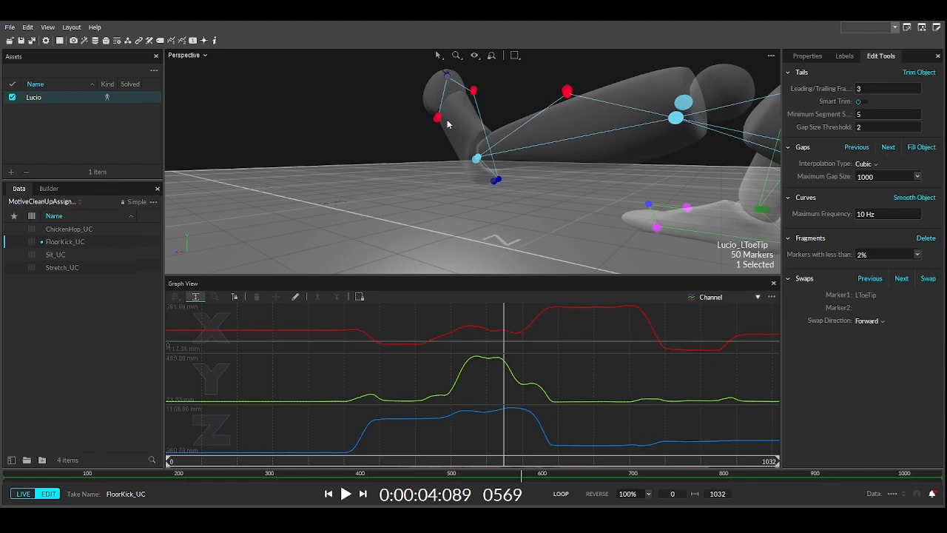
click(438, 118)
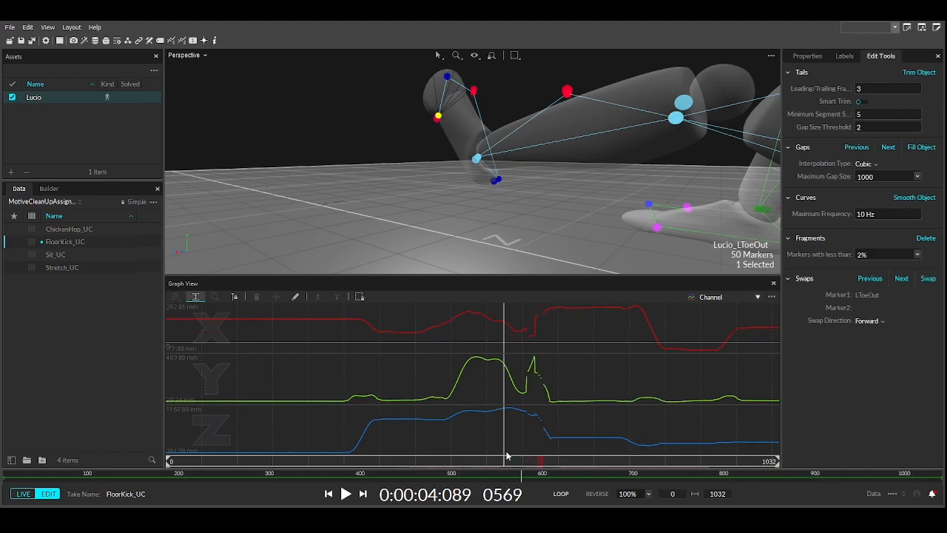
Step: Mark the broken LToeOut section over frames 606 to 635 and check the unlabeled markers for a matching trajectory
drag(504, 463, 540, 471)
right_drag(541, 243, 492, 227)
drag(541, 460, 544, 462)
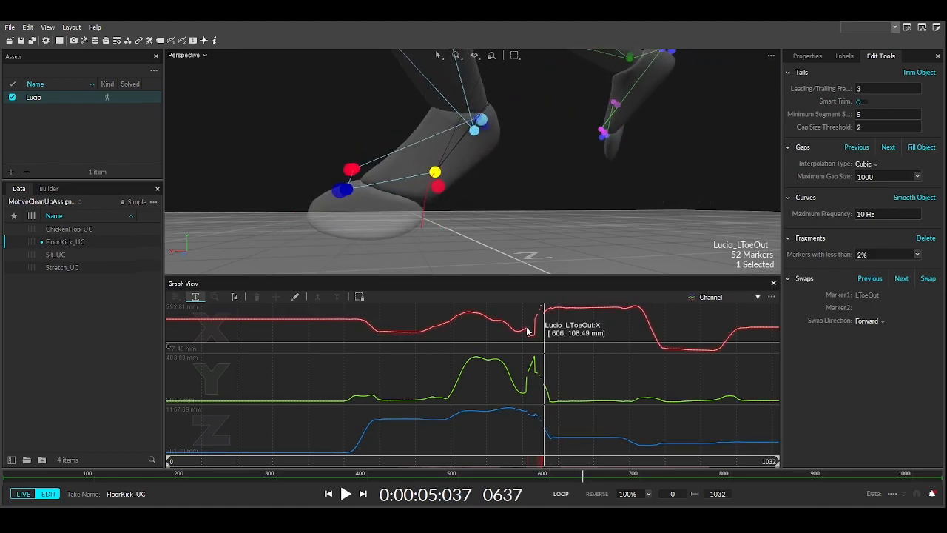
drag(526, 331, 544, 348)
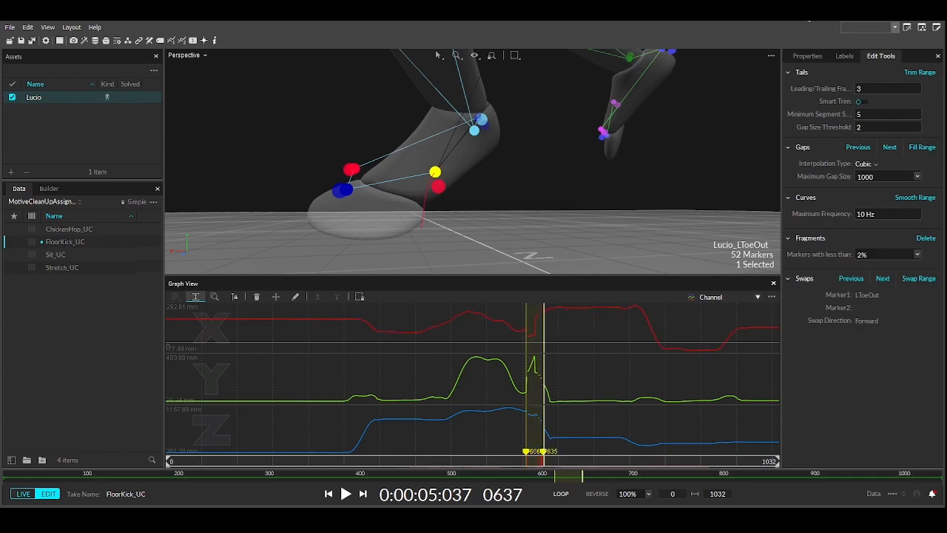
click(844, 56)
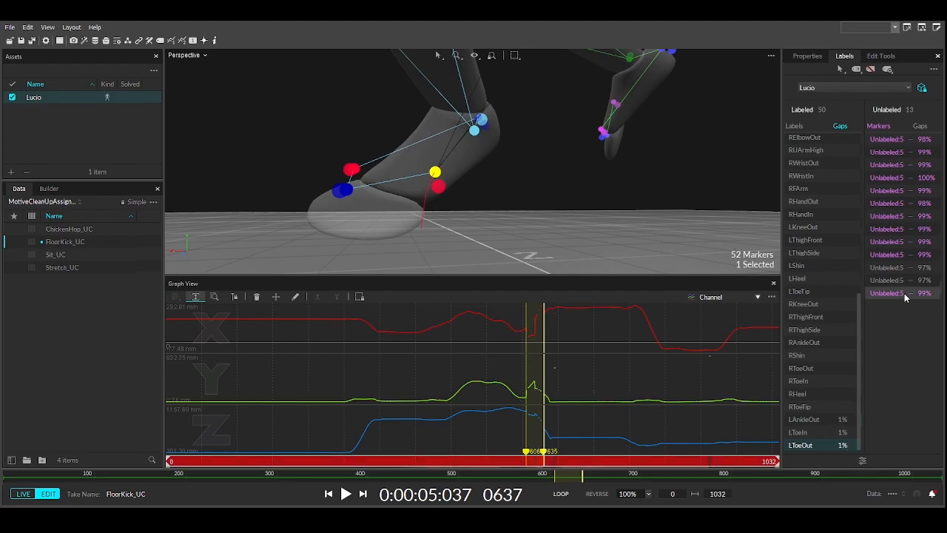
click(894, 241)
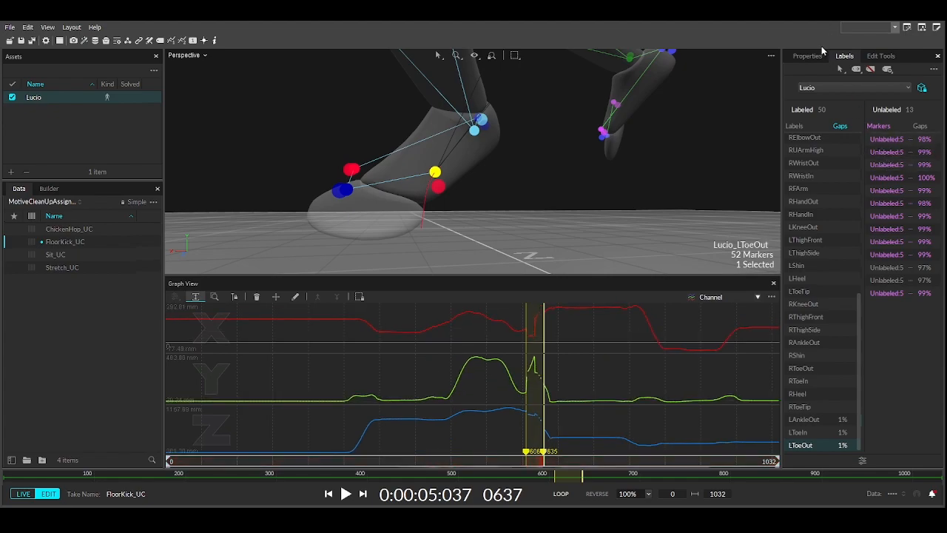
click(814, 55)
click(879, 57)
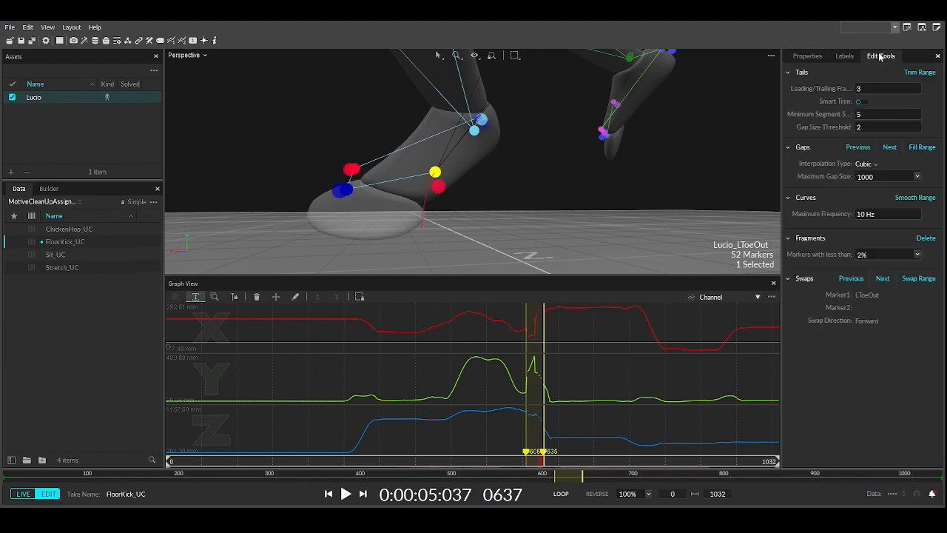
Step: Delete LToeOut's faulty data in the marked range and fill the resulting gap with cubic interpolation
key(Delete)
drag(524, 452, 550, 453)
click(918, 148)
click(472, 437)
drag(488, 450, 561, 324)
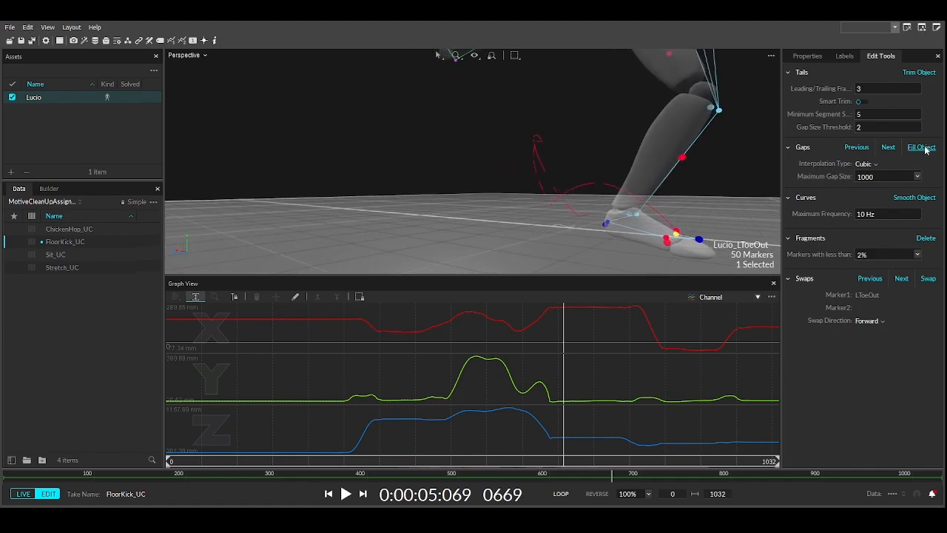
Step: Smooth the LToeOut curves with a 10 Hz maximum frequency and scrub to frame 696
click(914, 198)
click(915, 198)
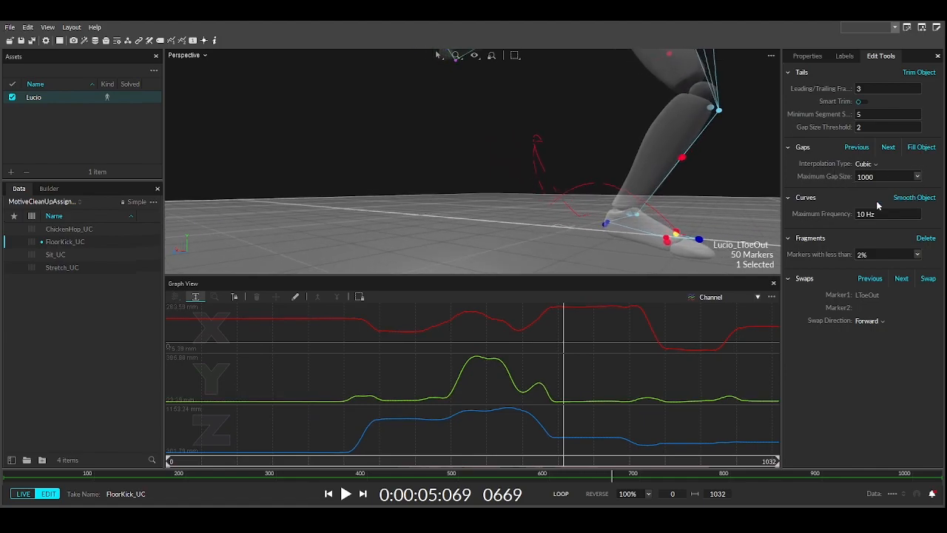
drag(554, 467, 579, 467)
Step: Fill the remaining gaps in the LToeOut, LAnkleOut and LToeIn labels one after another with cubic interpolation
click(844, 57)
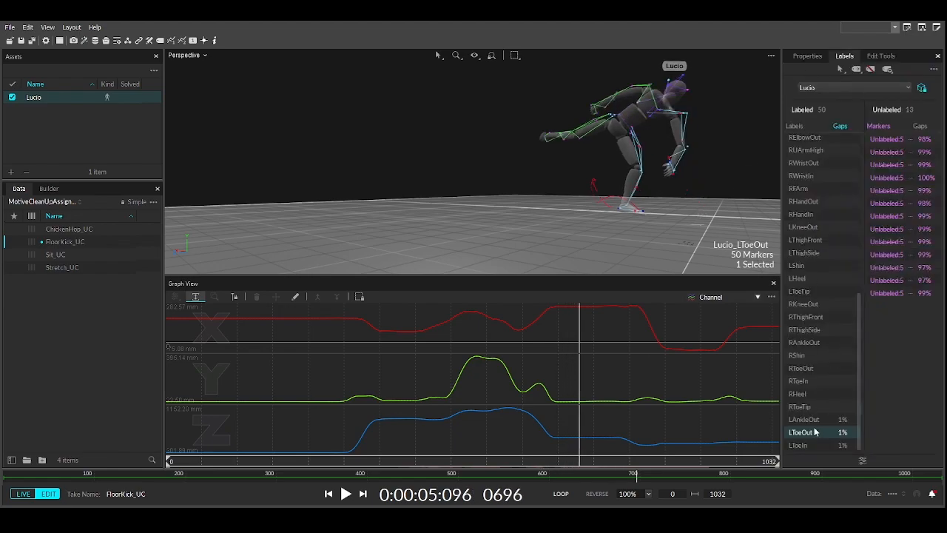
click(880, 56)
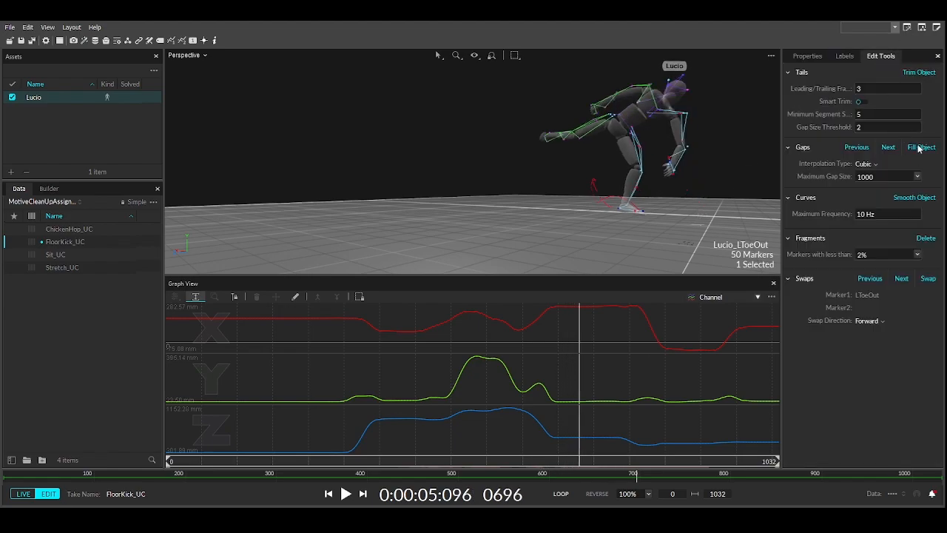
click(844, 56)
click(815, 433)
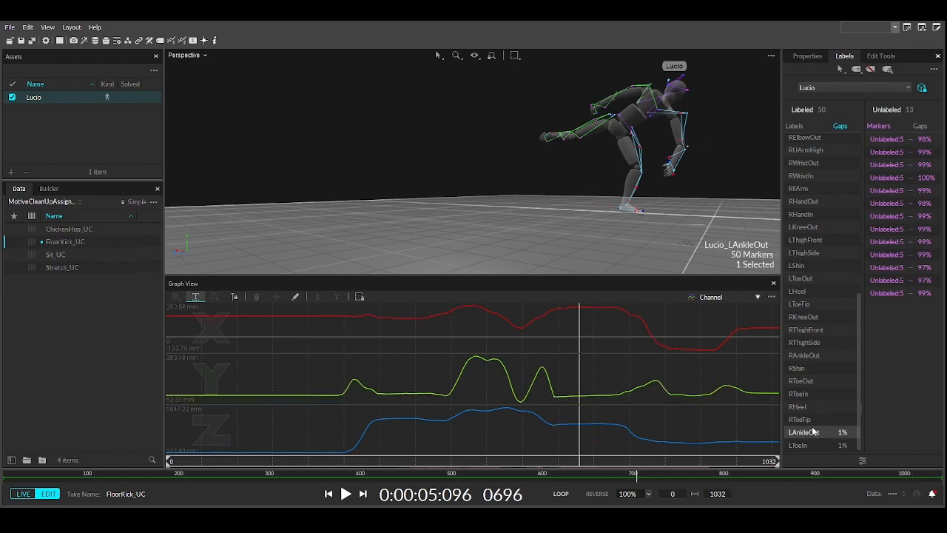
click(880, 57)
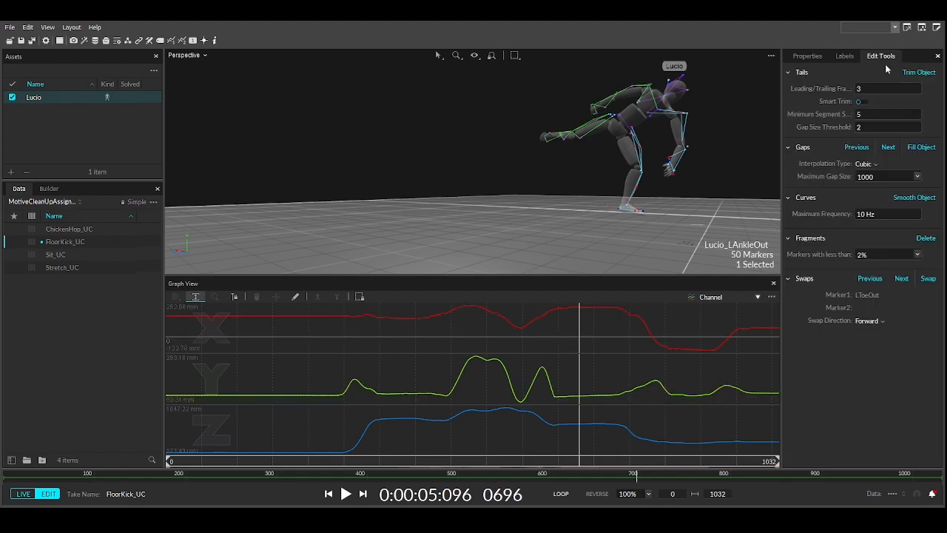
click(844, 56)
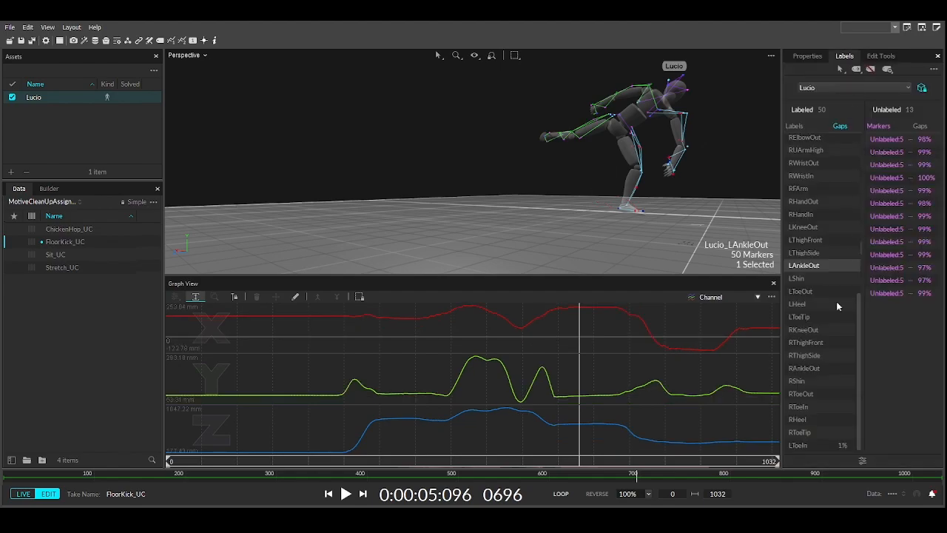
click(814, 444)
click(880, 56)
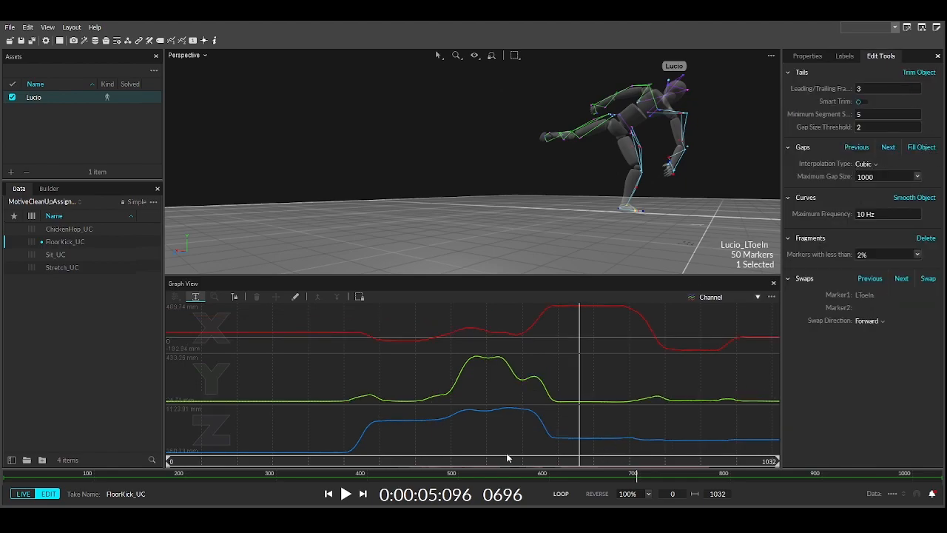
Step: Return to frame 0, select all the skeleton's markers and smooth their curves with a 10 Hz maximum frequency
drag(489, 464, 171, 463)
right_drag(429, 208, 489, 169)
drag(460, 94, 631, 251)
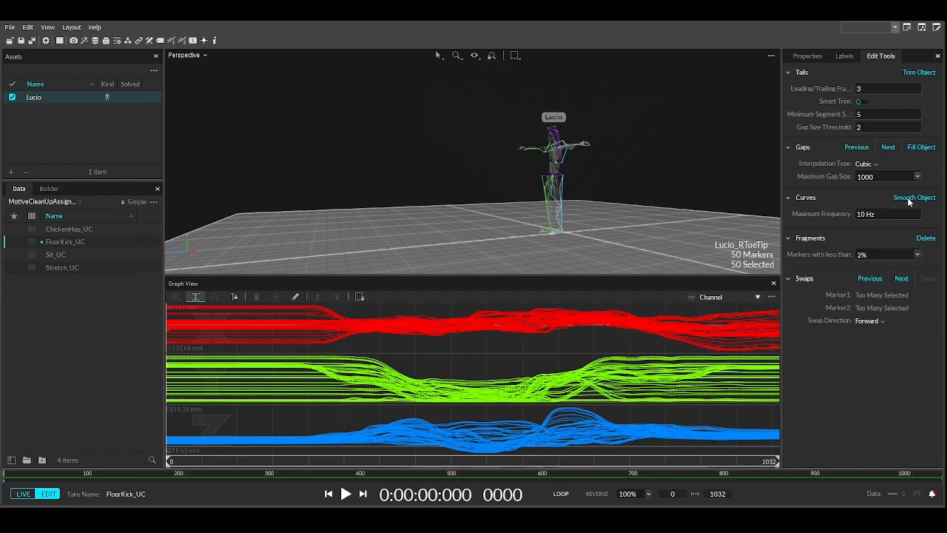
click(909, 204)
Step: Deselect the markers and play the cleaned take from the start to frame 334 to review the motion
click(454, 264)
right_drag(454, 264, 481, 248)
click(346, 494)
scroll(481, 215, up, 5)
scroll(477, 214, down, 3)
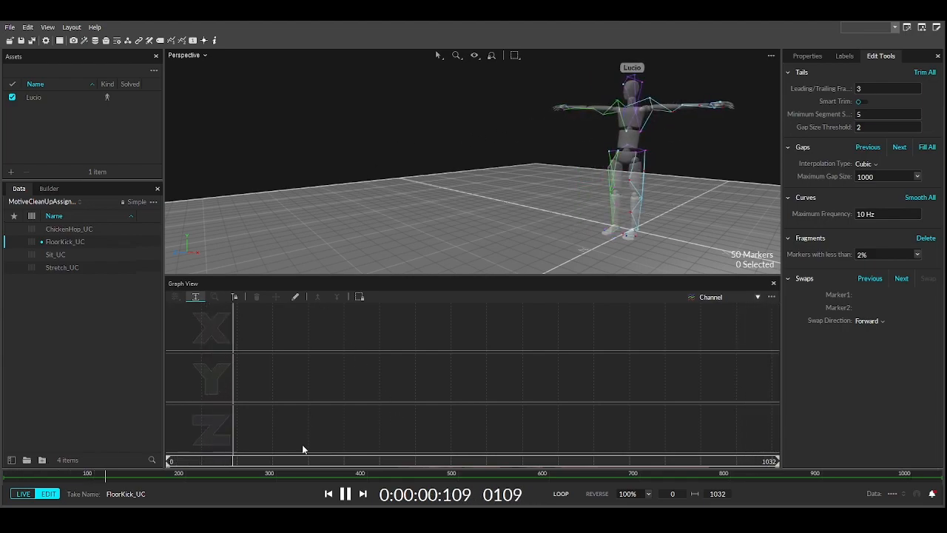
click(348, 496)
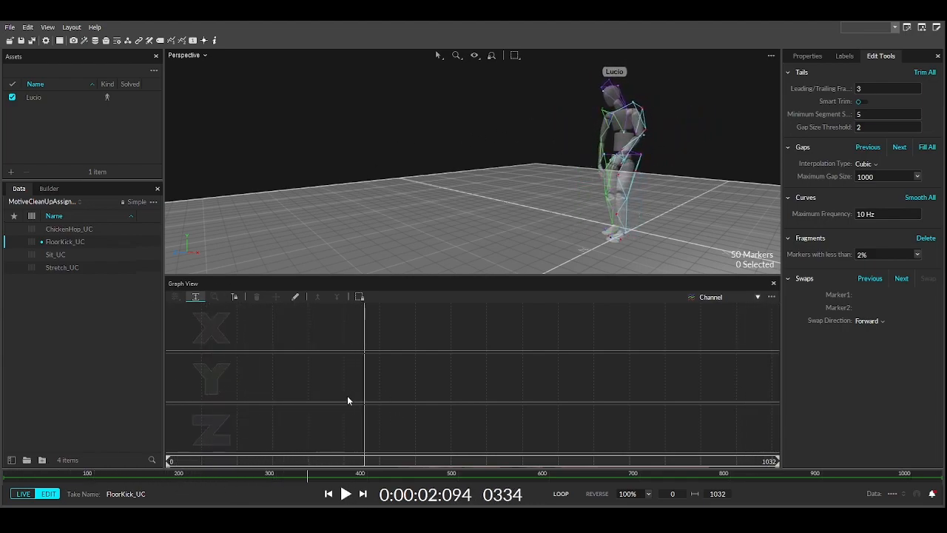